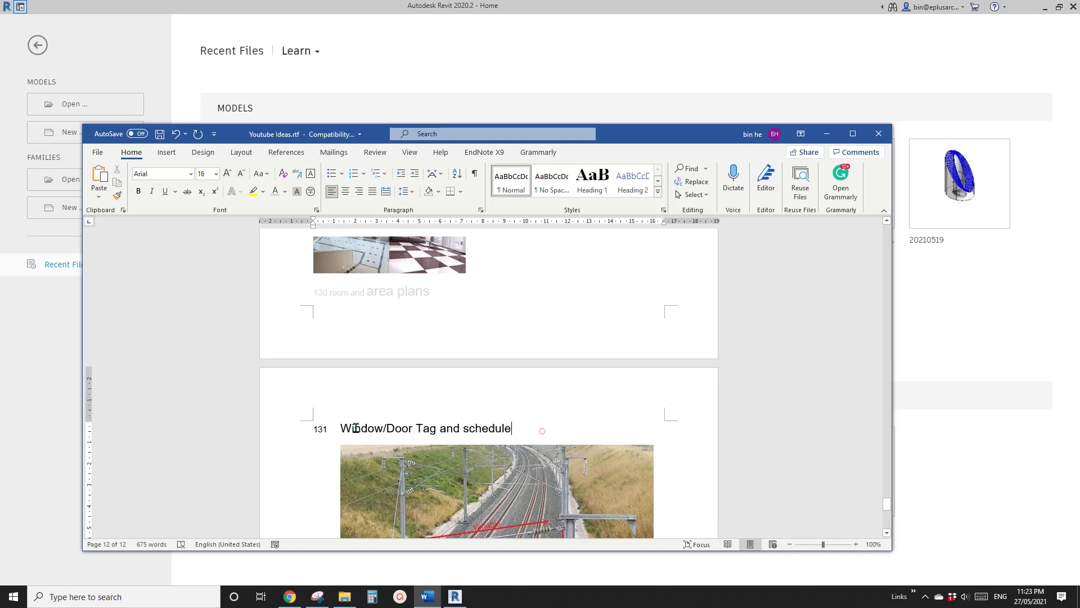
- Switch from the Word notes to Revit and create a new project from another template than Construction Template
drag(430, 428, 543, 430)
click(542, 431)
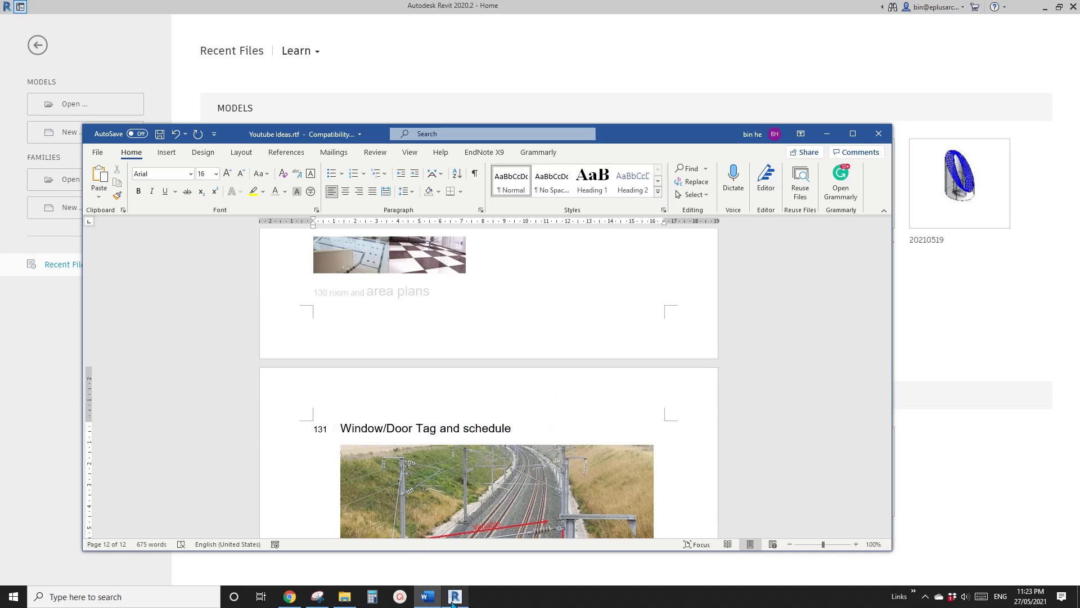
click(455, 598)
click(101, 143)
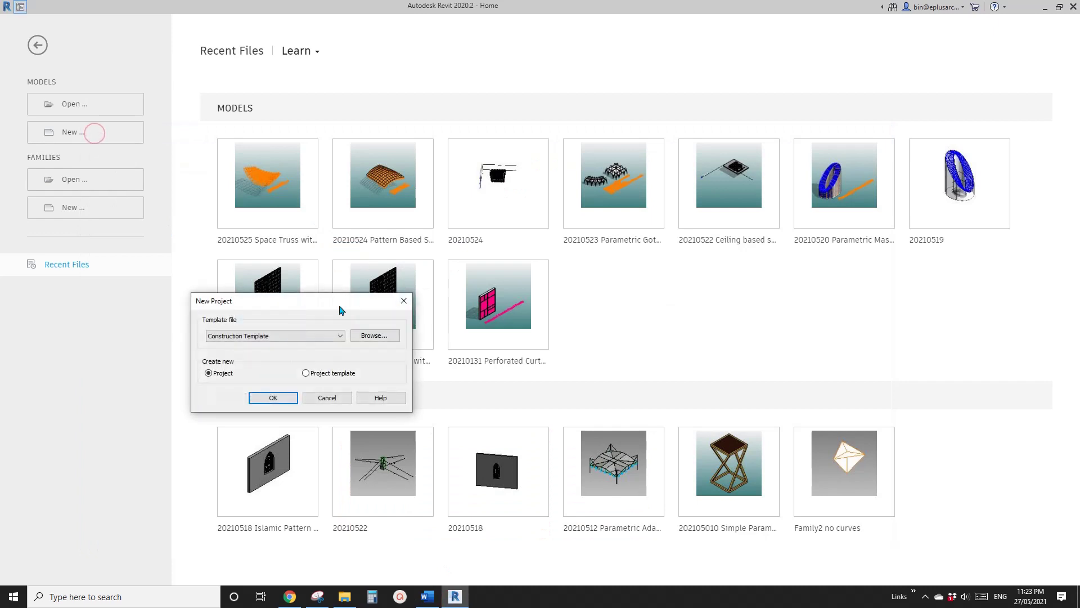
click(318, 335)
click(252, 360)
click(274, 397)
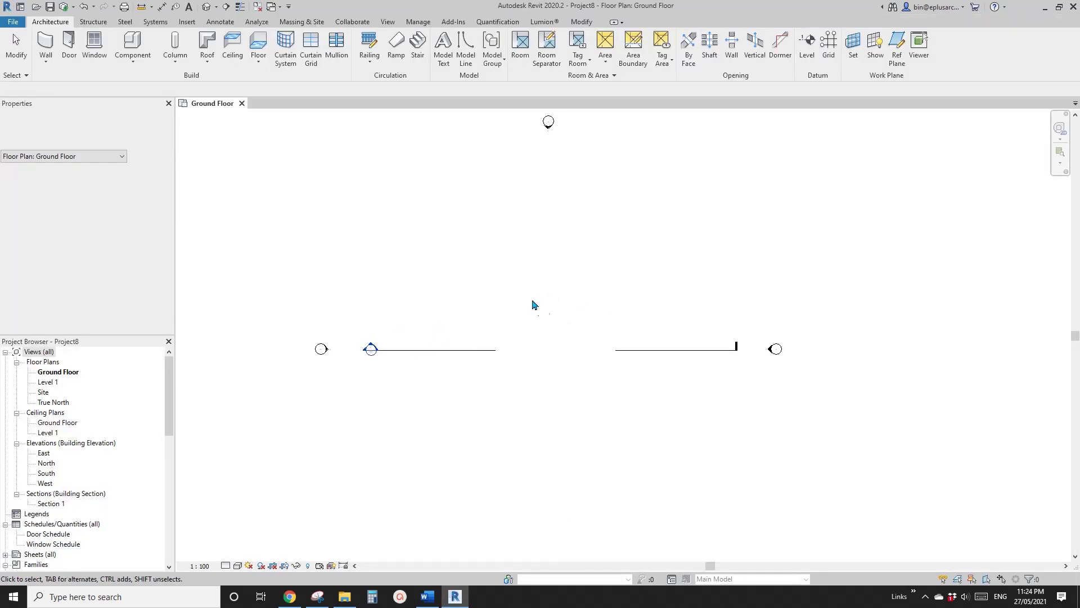
- Draw a rectangular room of Double brick - 270 walls on the Ground Floor plan, about 9 m by 5.6 m inside
key(w)
key(a)
click(461, 37)
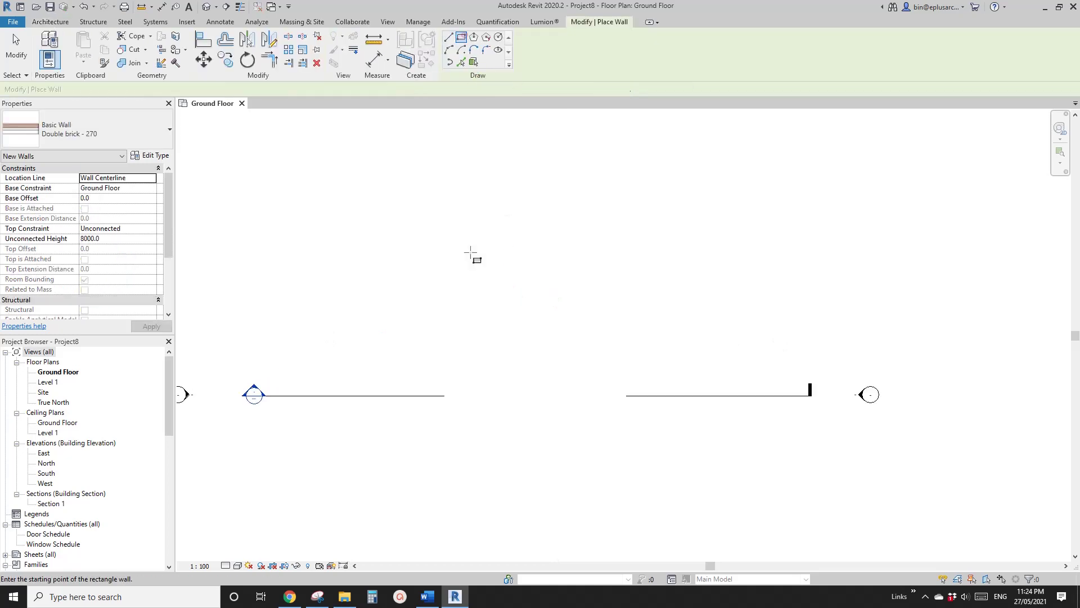
click(462, 248)
click(590, 329)
scroll(542, 394, up, 2)
key(Escape)
key(Escape)
scroll(531, 219, up, 2)
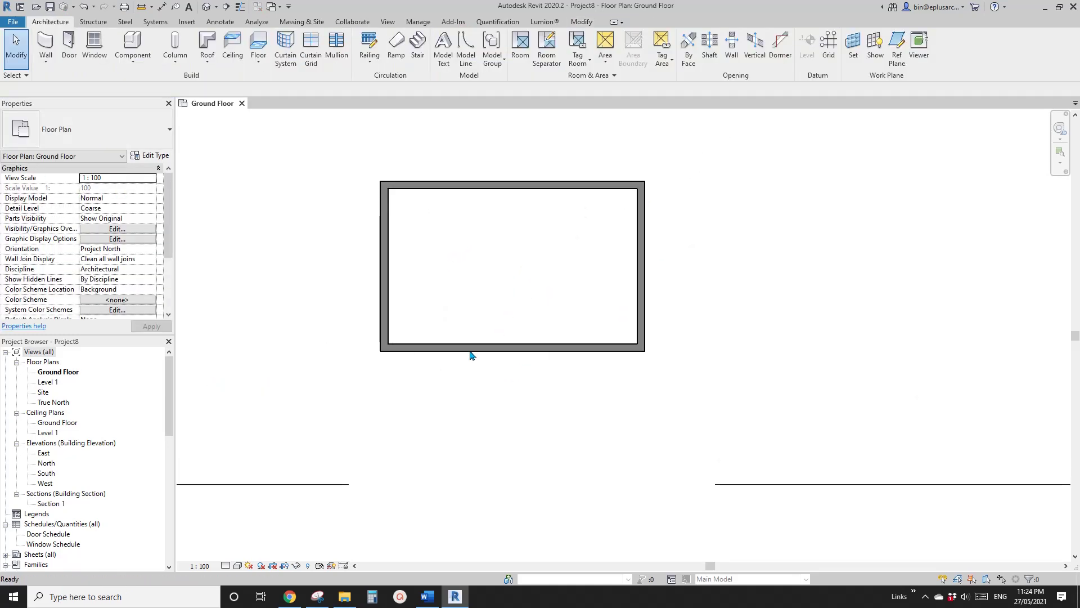
- Place three untagged M_Single-Flush 0813 x 2134mm doors along the room's lower wall
key(d)
key(r)
click(439, 342)
click(515, 342)
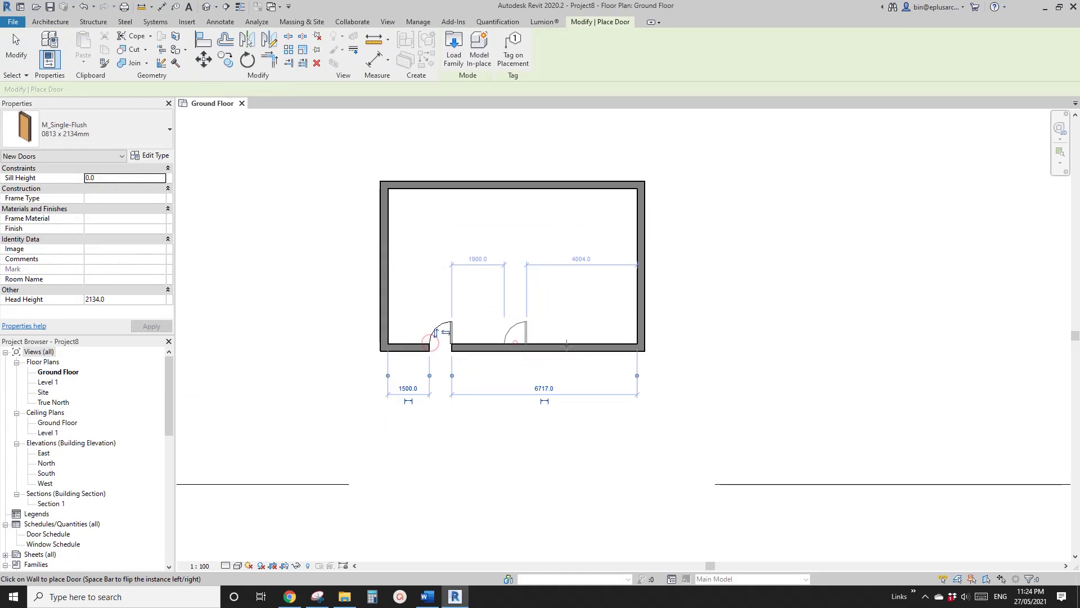
click(587, 346)
- Place four M_Fixed 0915 x 1830mm windows with tags along the room's upper wall
middle_drag(576, 230, 563, 267)
key(w)
key(n)
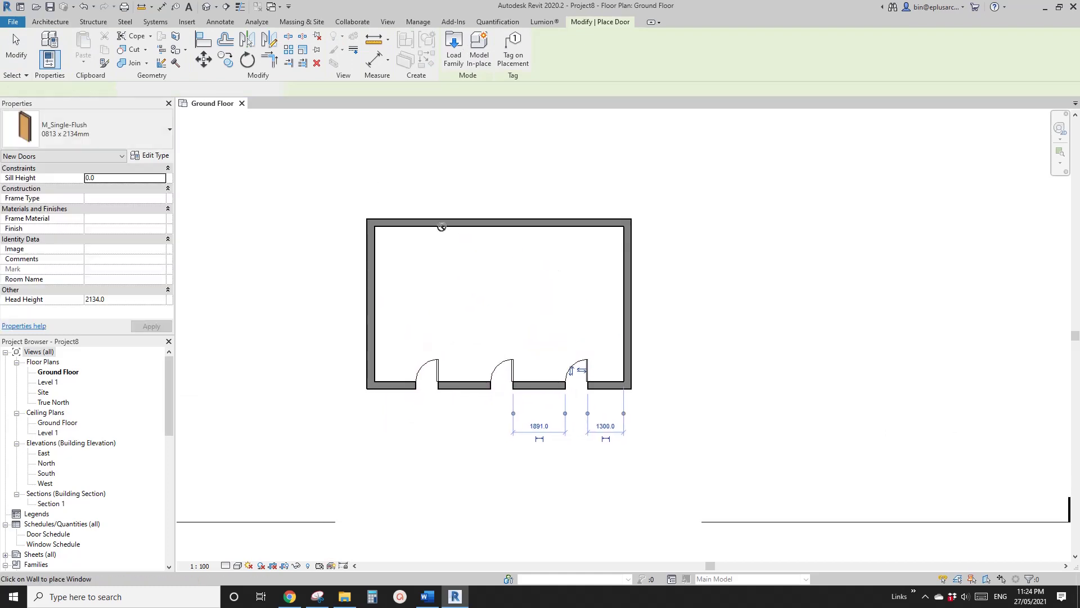
click(415, 222)
click(478, 222)
click(532, 222)
click(593, 222)
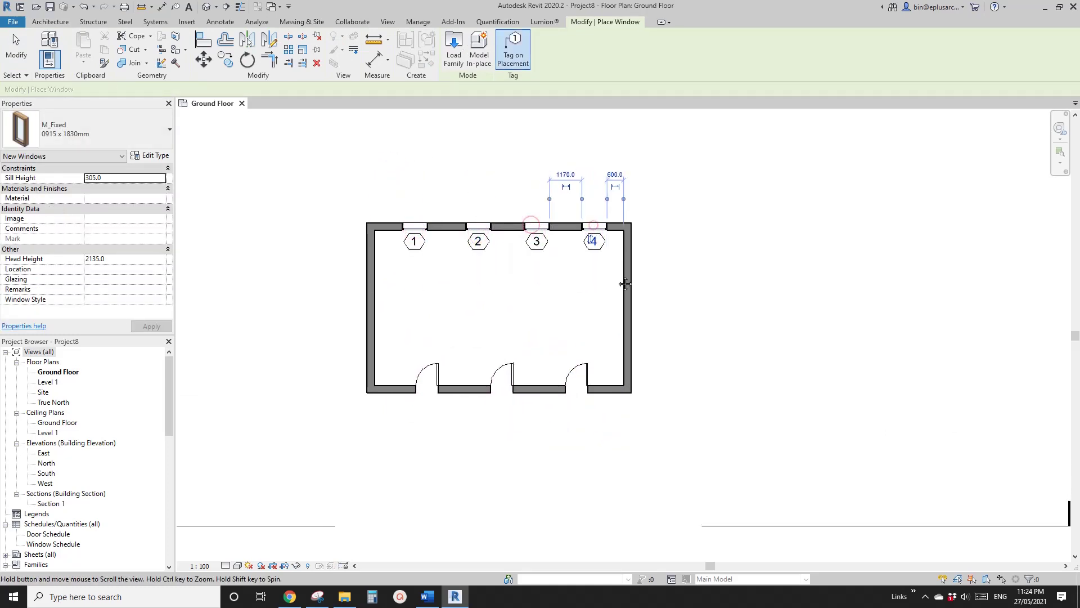
key(Escape)
key(Escape)
scroll(556, 306, up, 1)
middle_drag(461, 337, 503, 342)
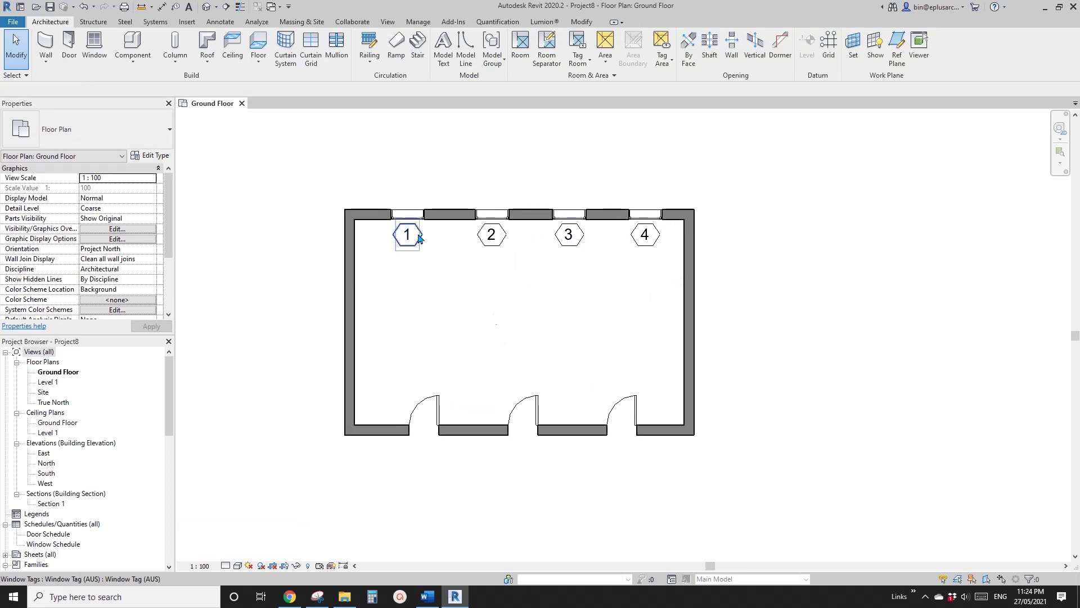
- Place a fixed window near the upper end of the left wall with Tag on Placement enabled
middle_drag(412, 274, 387, 304)
click(391, 268)
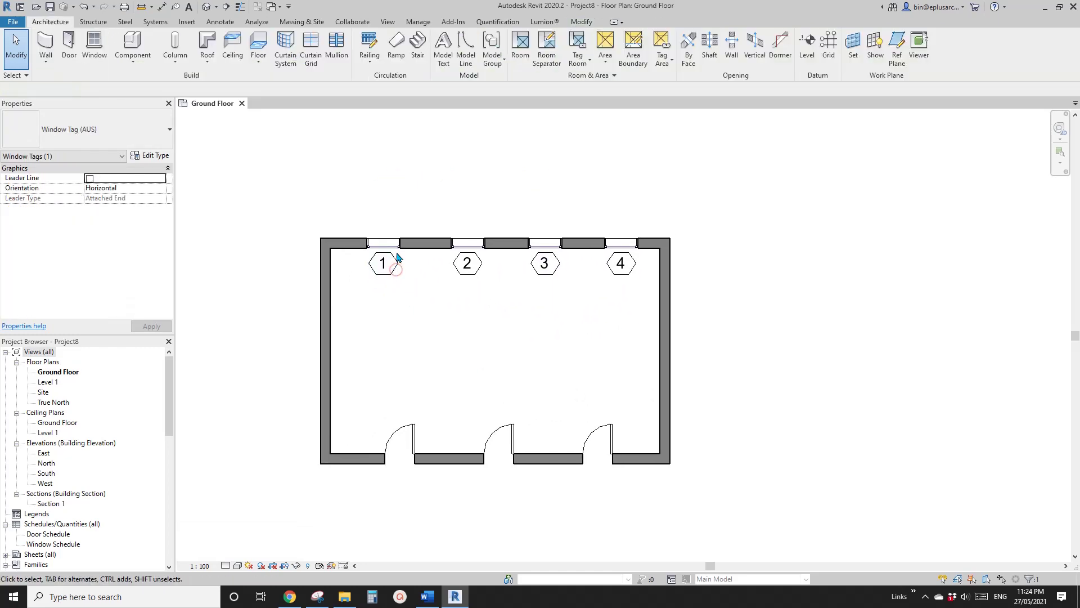
click(384, 243)
key(Escape)
key(w)
key(n)
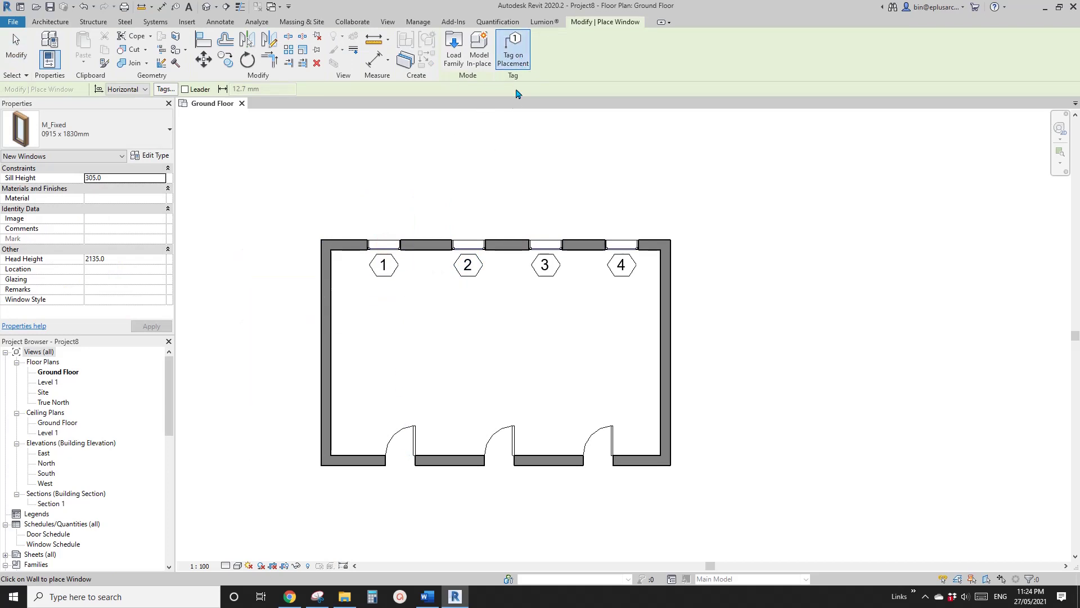
click(515, 65)
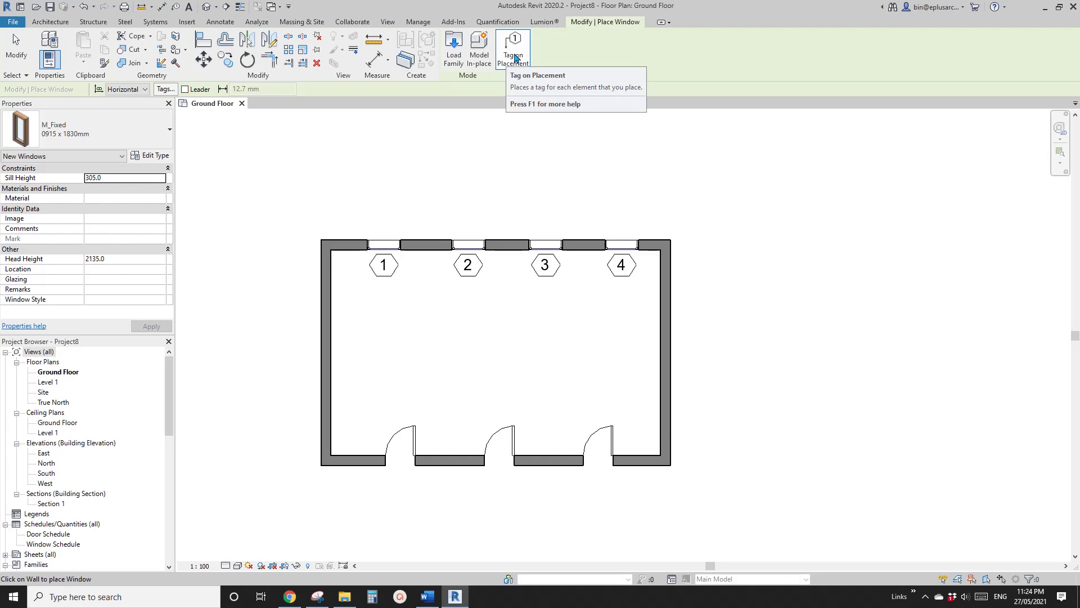
click(513, 53)
click(327, 295)
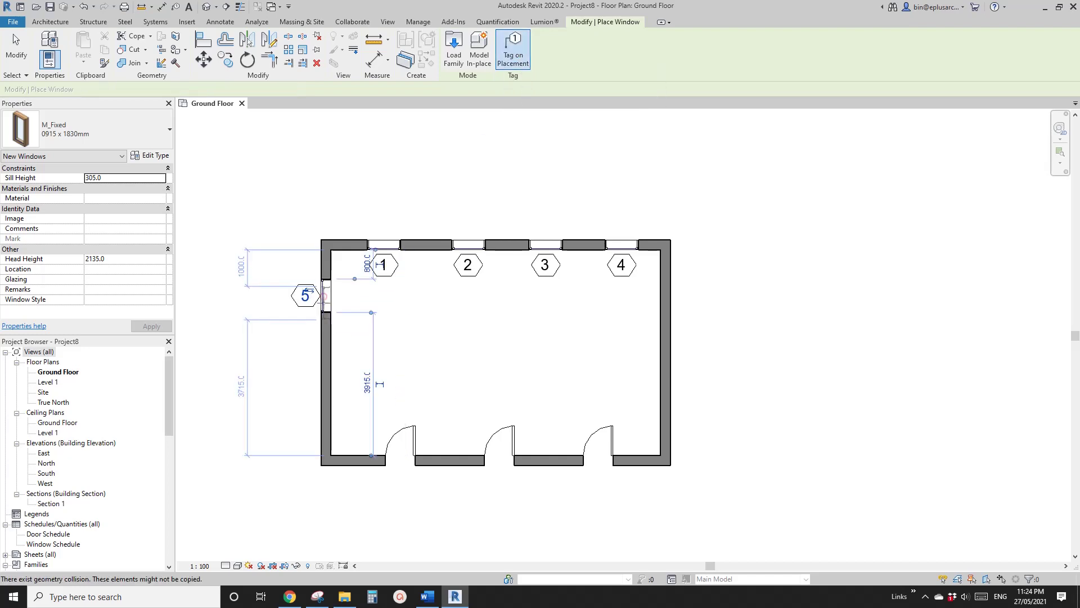
- Disable Tag on Placement and add two more fixed windows below the tagged one in the left wall
click(528, 56)
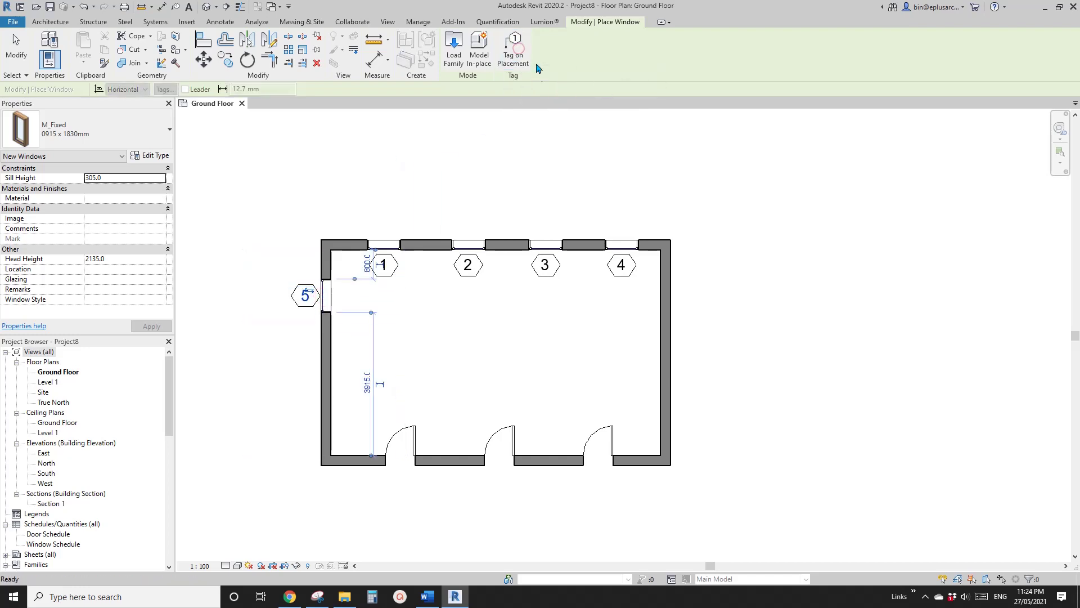
click(322, 345)
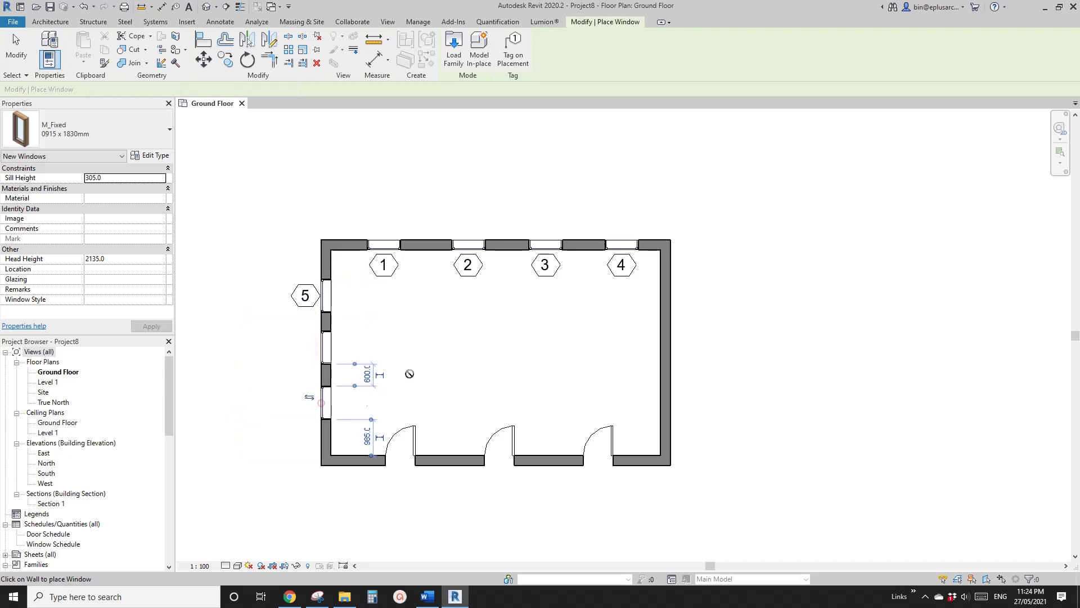
middle_drag(467, 349, 446, 322)
key(Escape)
scroll(481, 376, down, 1)
- Place two M_Single-Flush doors in the right wall with Tag on Placement enabled
key(d)
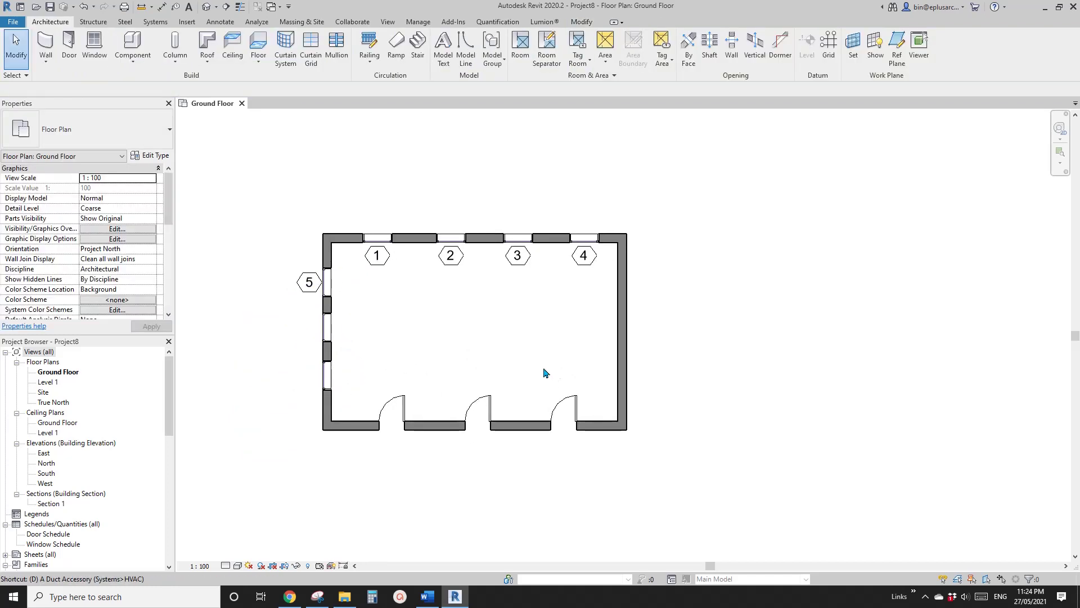
key(r)
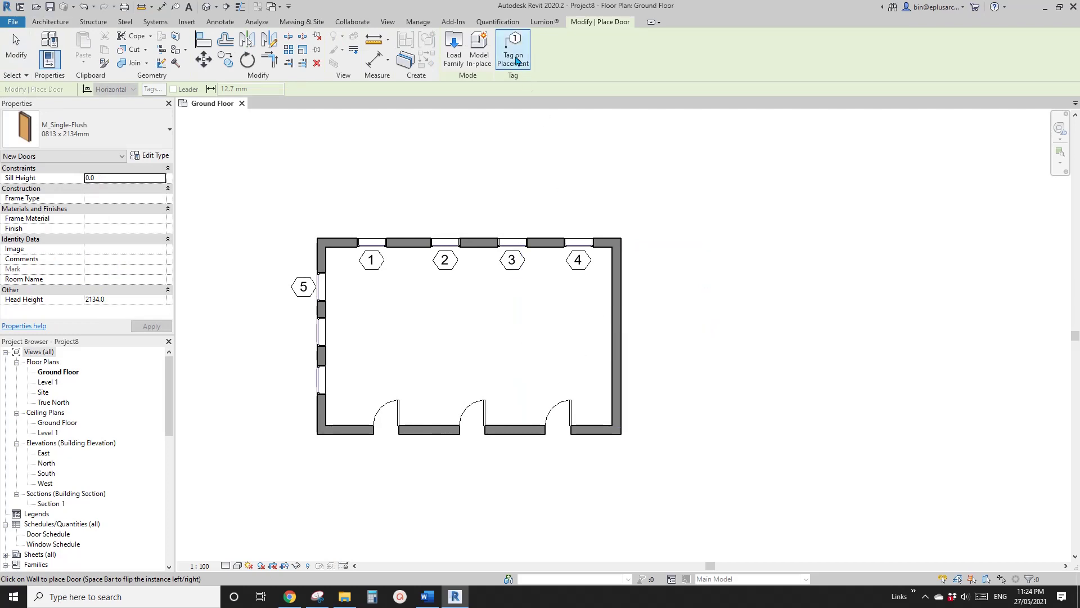
click(514, 57)
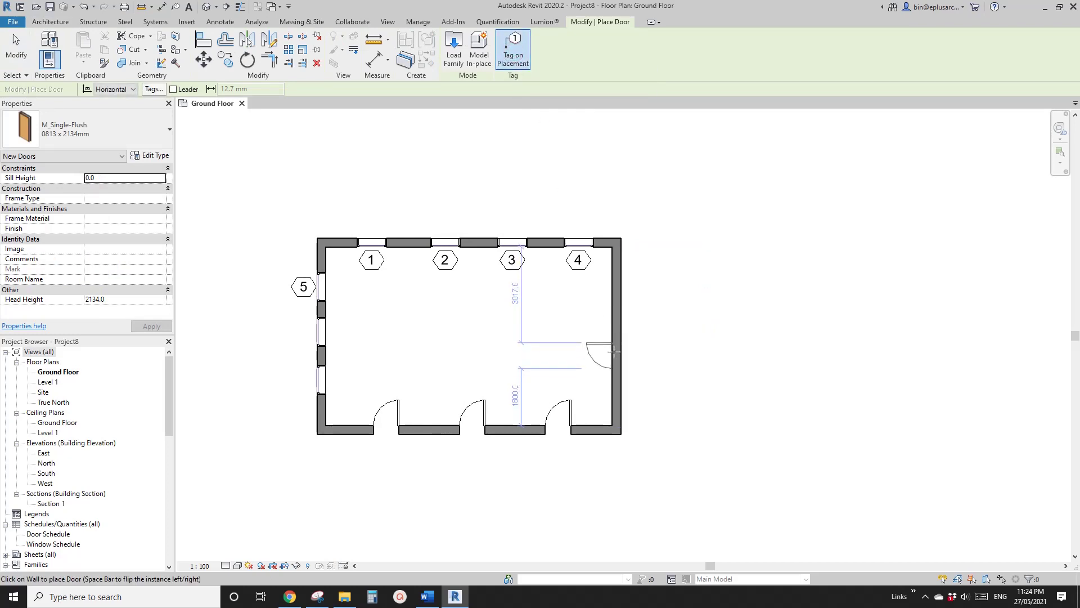
click(615, 354)
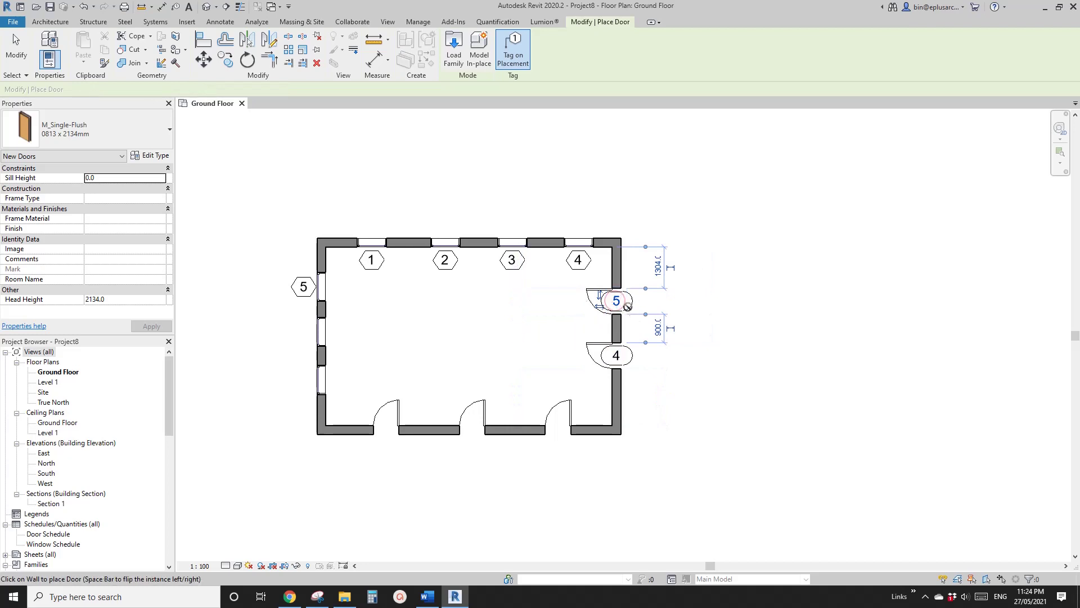
scroll(612, 303, up, 2)
scroll(631, 307, down, 1)
key(Escape)
middle_drag(585, 340, 562, 342)
scroll(506, 349, up, 2)
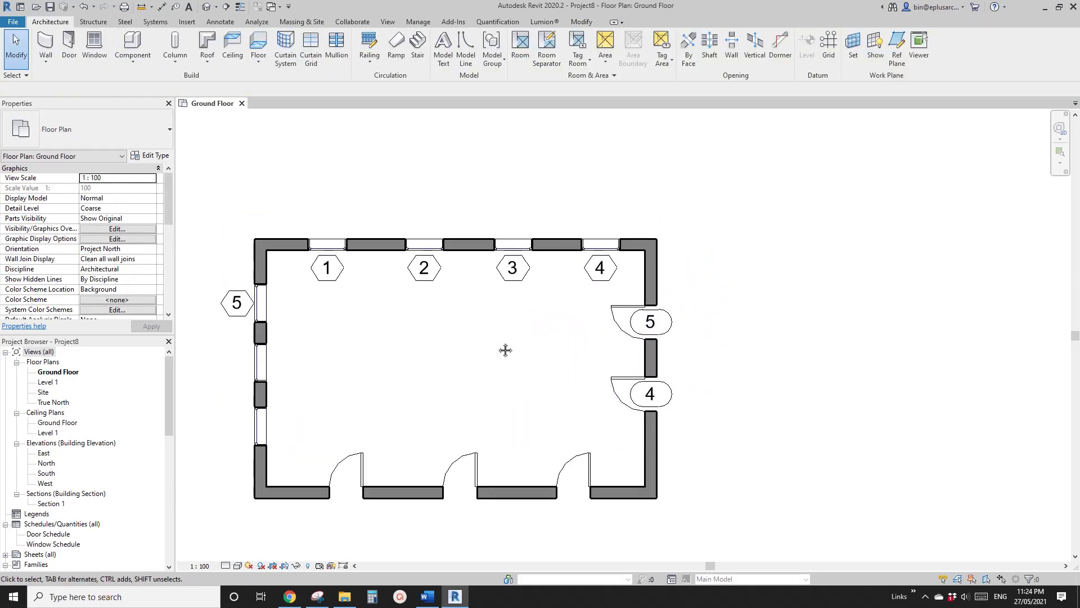
- Check which tag families are used by the tag of window 1 and the tag of door 5
middle_drag(475, 335, 548, 321)
click(395, 284)
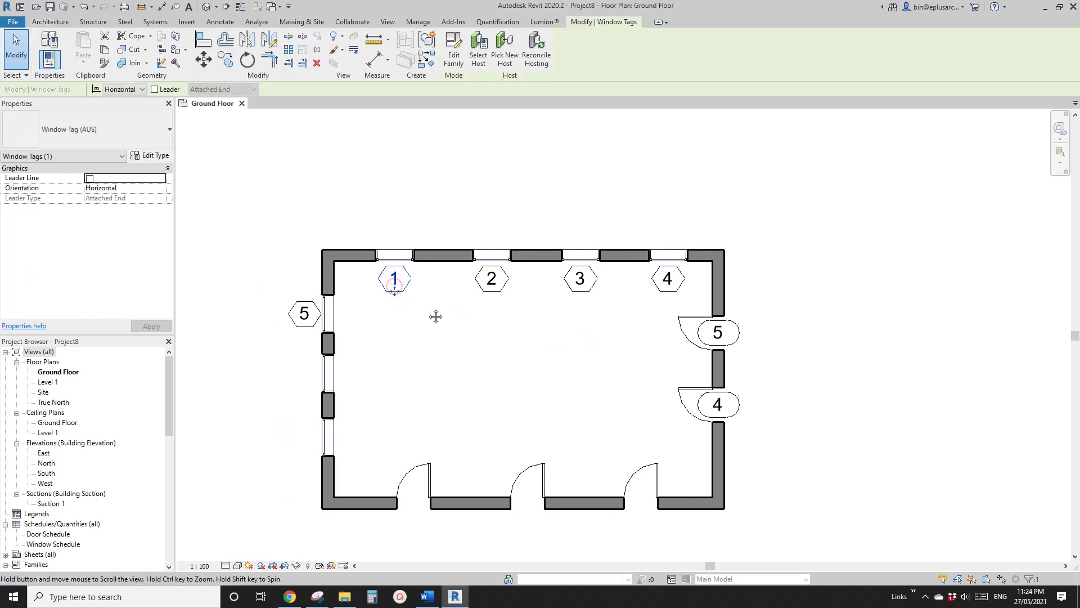
middle_drag(434, 313, 446, 317)
middle_drag(390, 210, 392, 213)
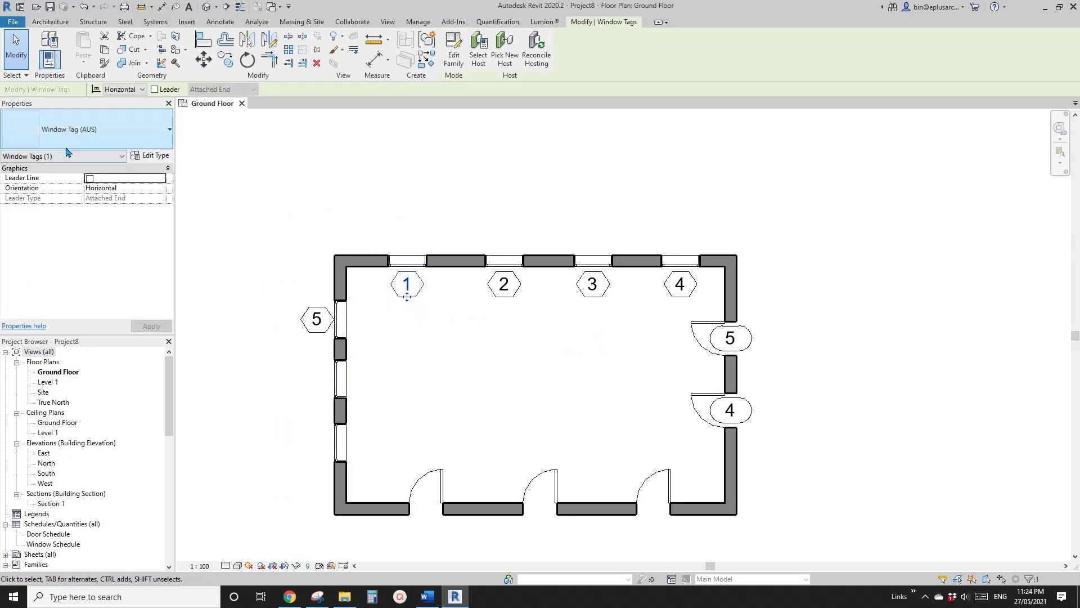
middle_drag(350, 251, 374, 223)
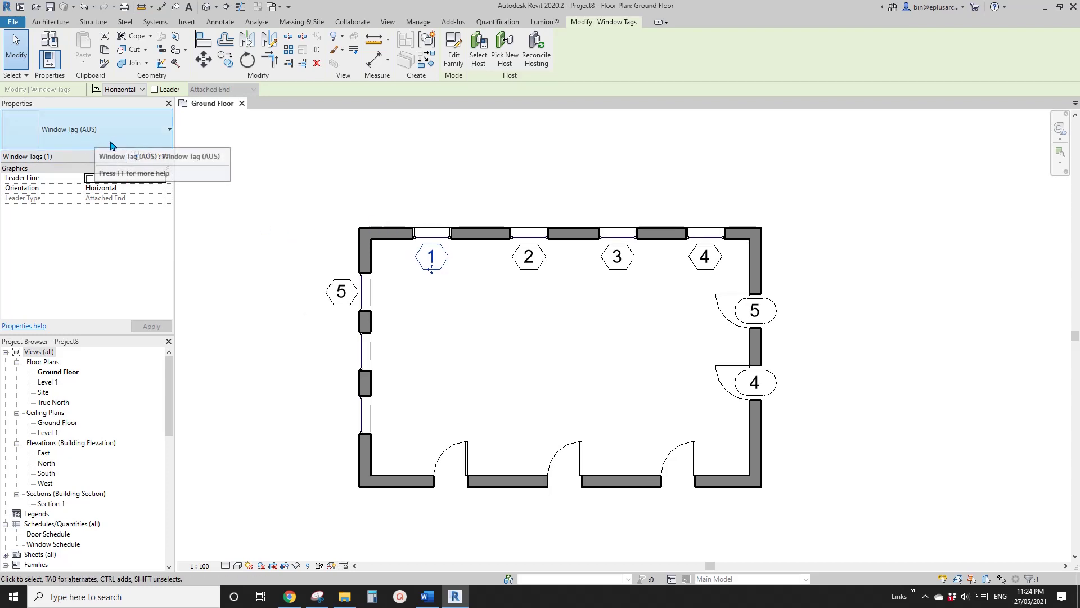
middle_drag(359, 134, 354, 129)
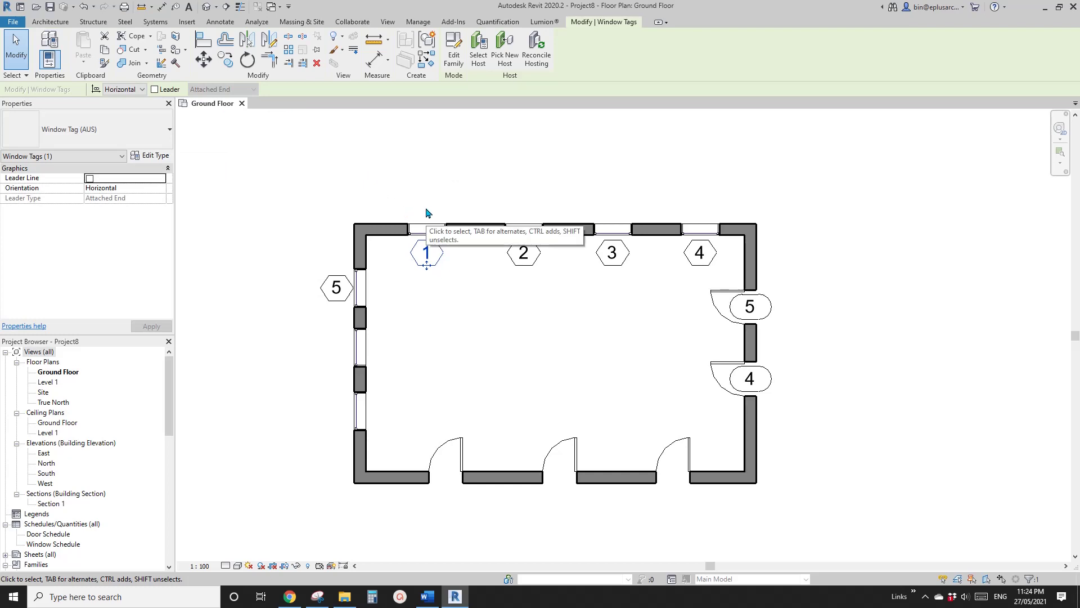
middle_drag(501, 209, 450, 208)
click(456, 211)
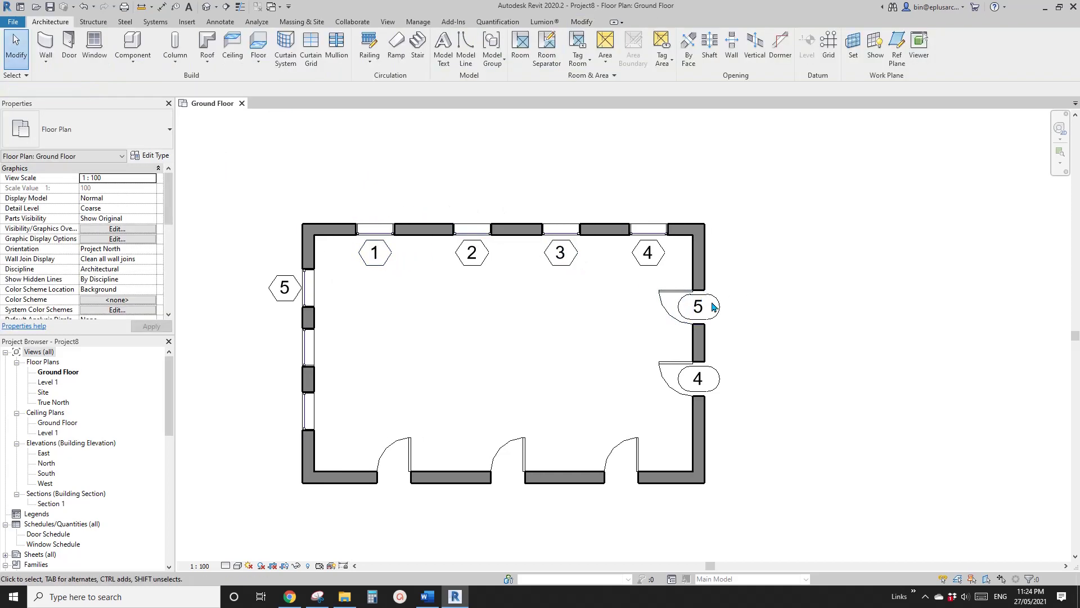
click(720, 310)
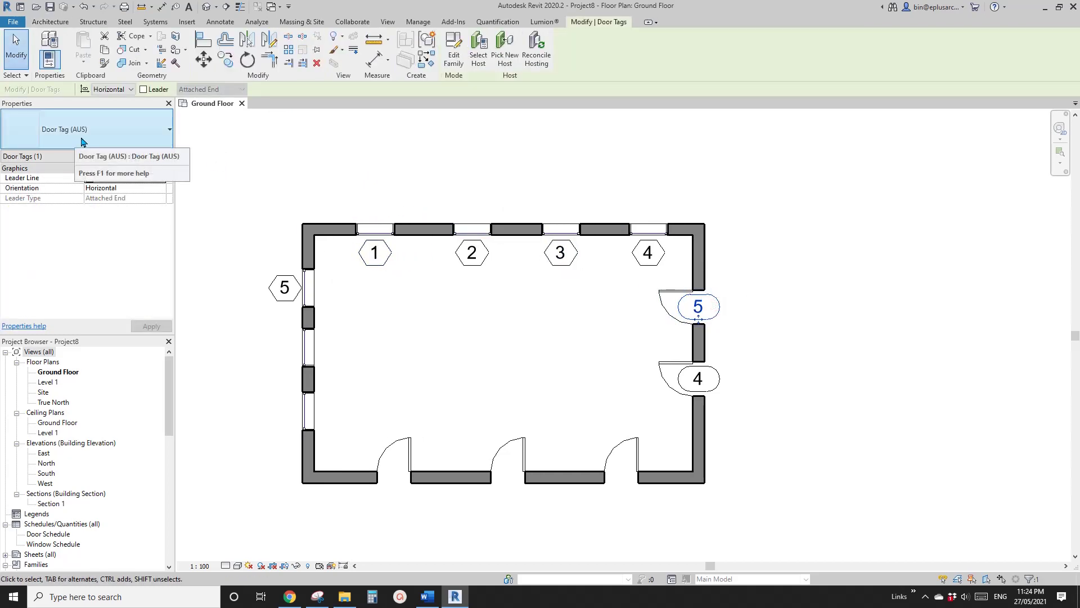
middle_drag(499, 246, 500, 247)
click(453, 299)
scroll(415, 280, up, 2)
- Review the type properties of the tag on window 1 and close them without changes
click(374, 255)
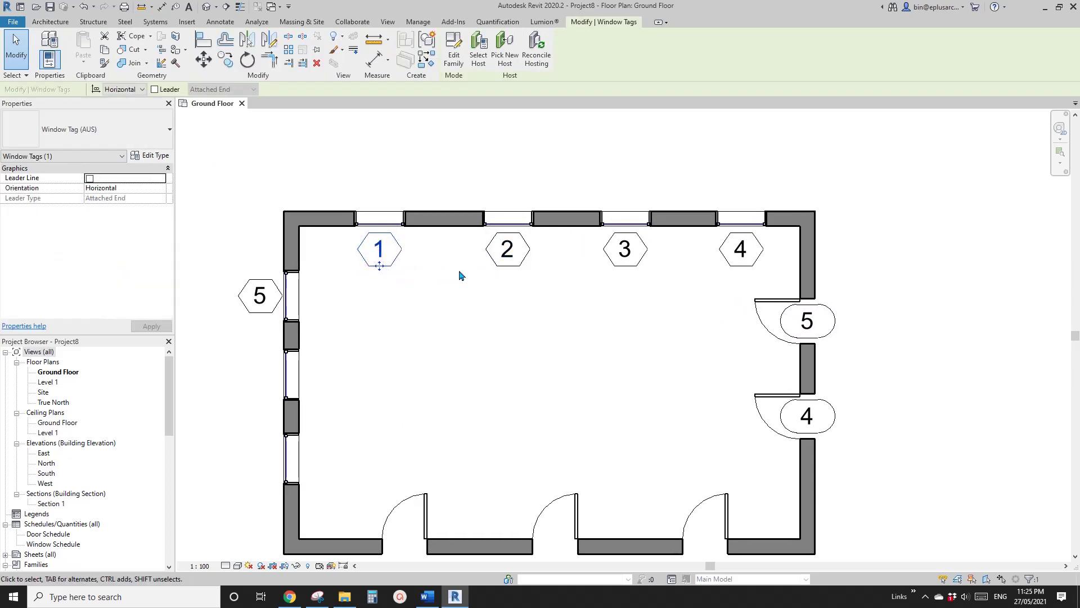
scroll(459, 275, down, 1)
middle_drag(438, 283, 475, 294)
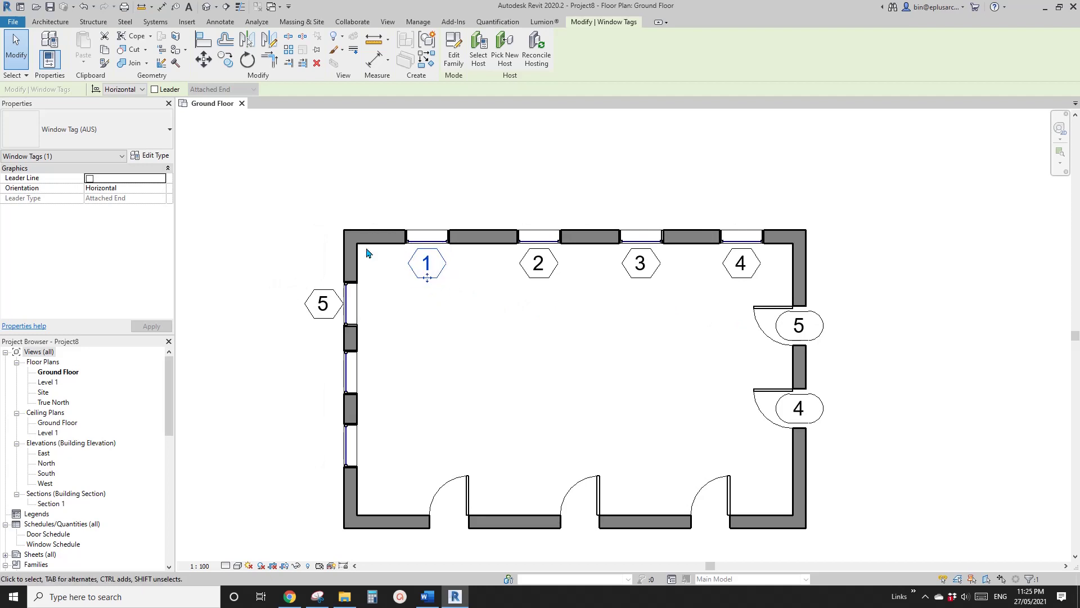
click(148, 160)
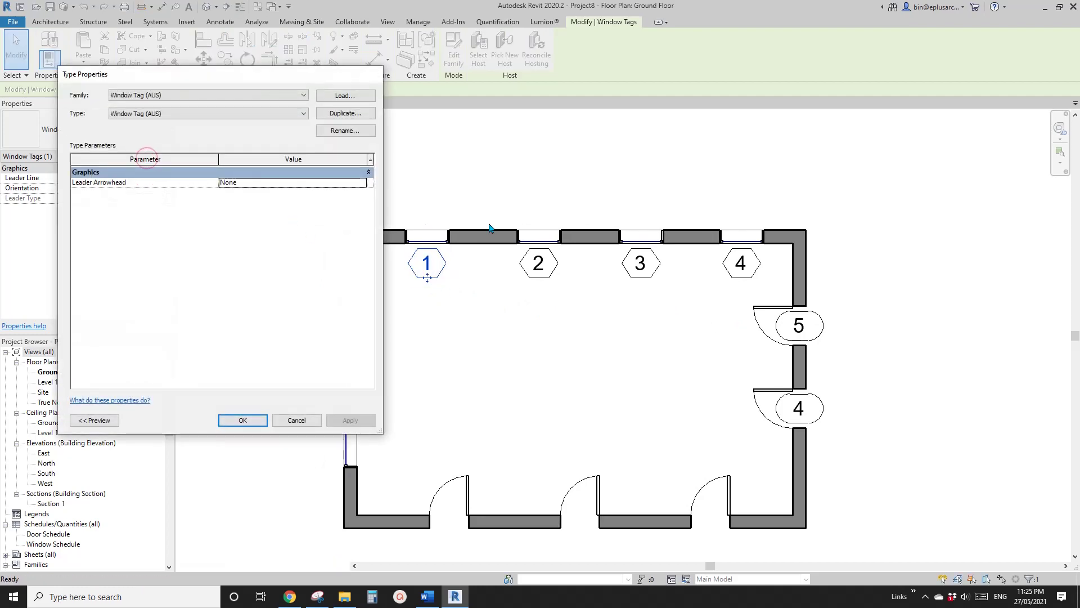
key(Escape)
key(Escape)
- Set the Mark of the first window in the upper wall to W01
click(433, 233)
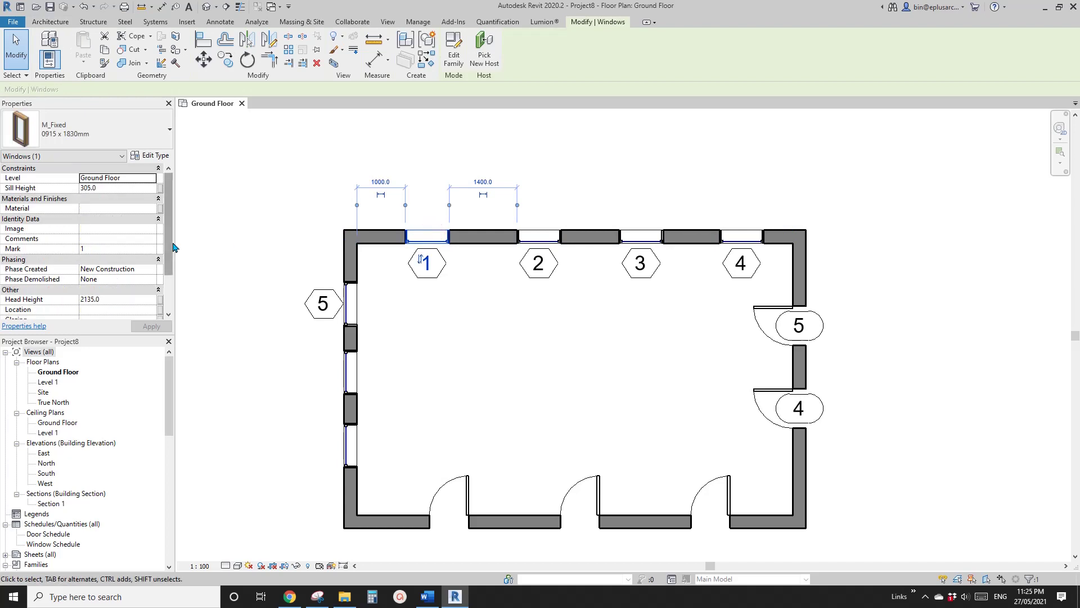
scroll(61, 284, down, 5)
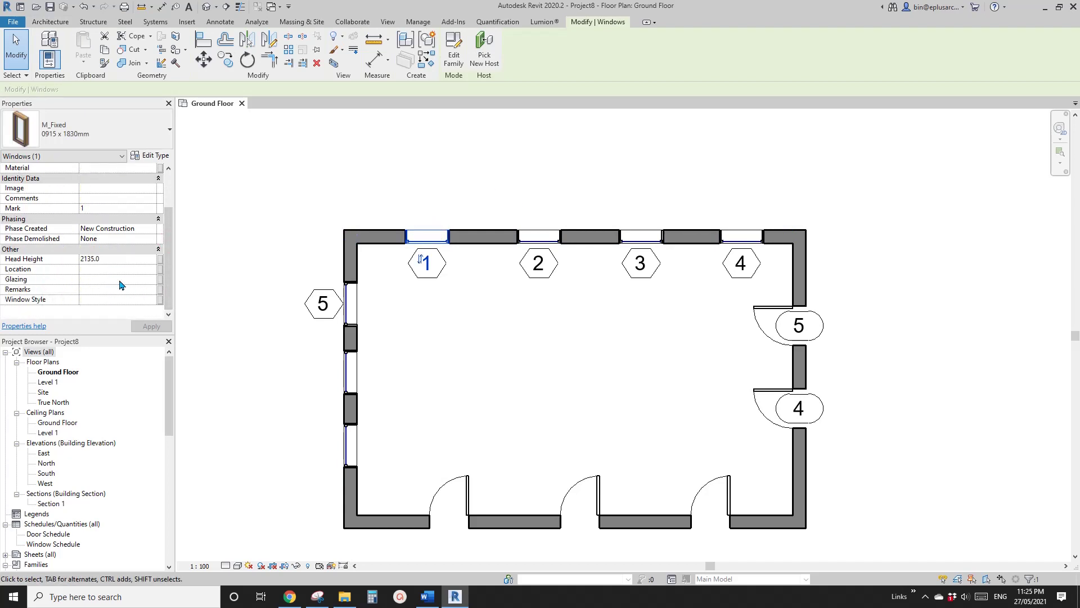
scroll(164, 232, up, 3)
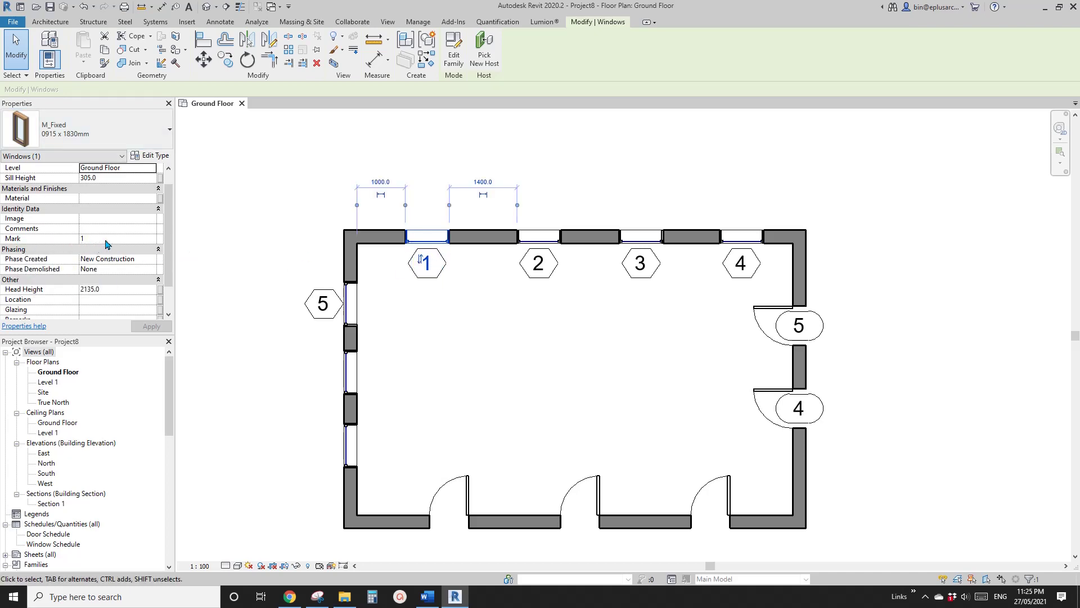
click(105, 239)
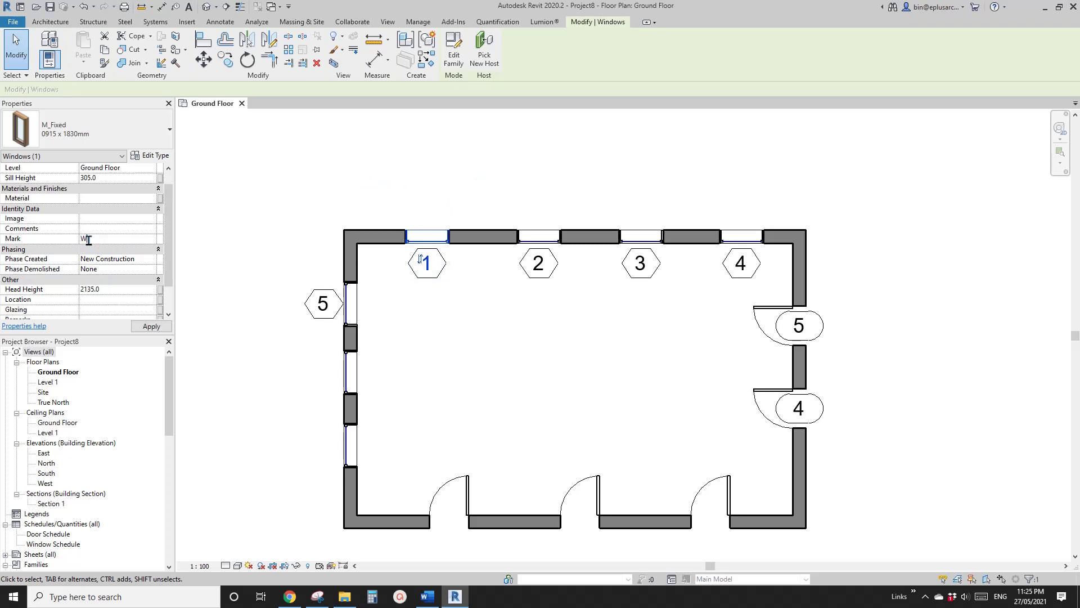
text(W01)
click(279, 156)
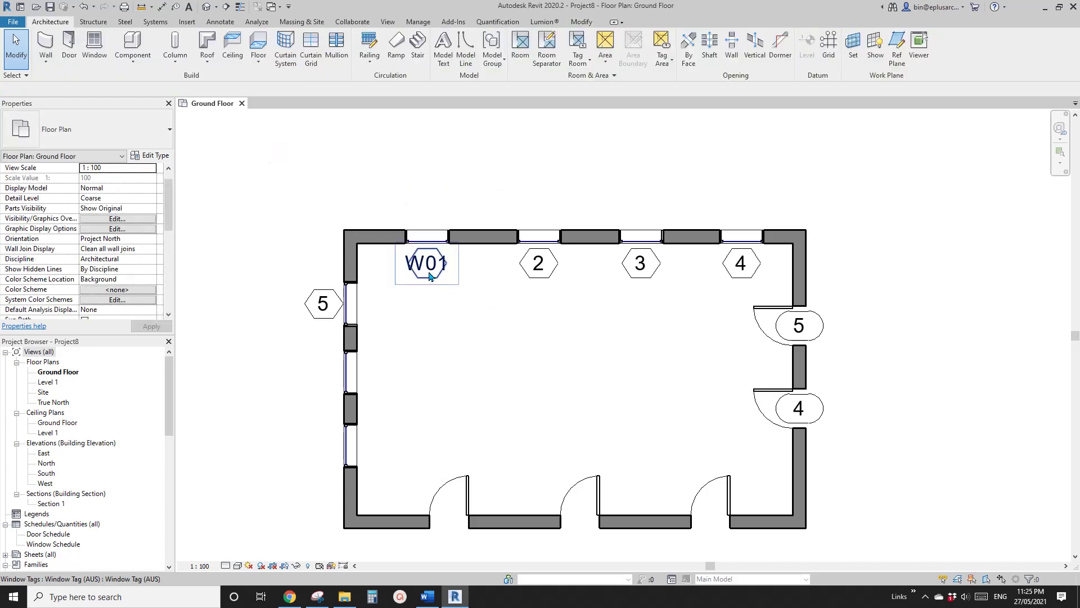
- Examine how the W01 text fits inside the hexagon tag of the first window in the upper wall
scroll(479, 327, up, 3)
click(478, 260)
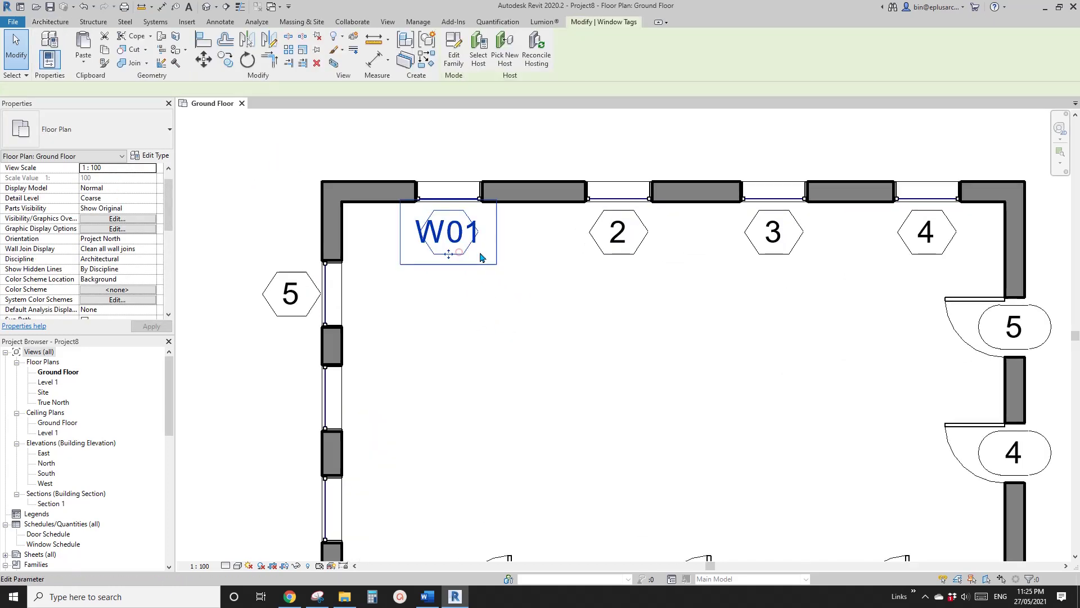
scroll(445, 275, down, 1)
key(Escape)
scroll(416, 293, up, 3)
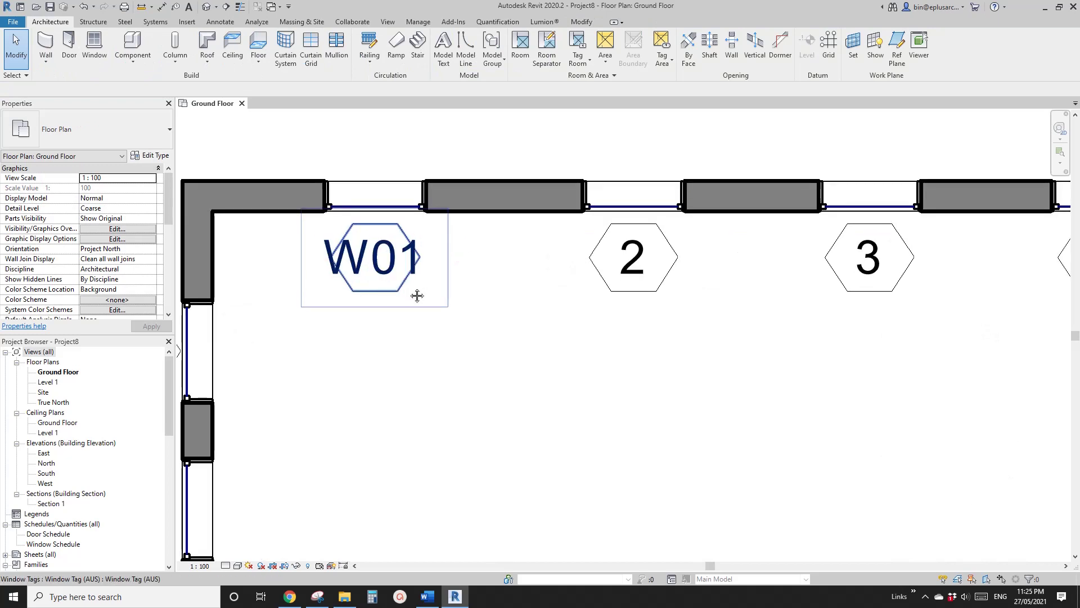
scroll(394, 264, down, 2)
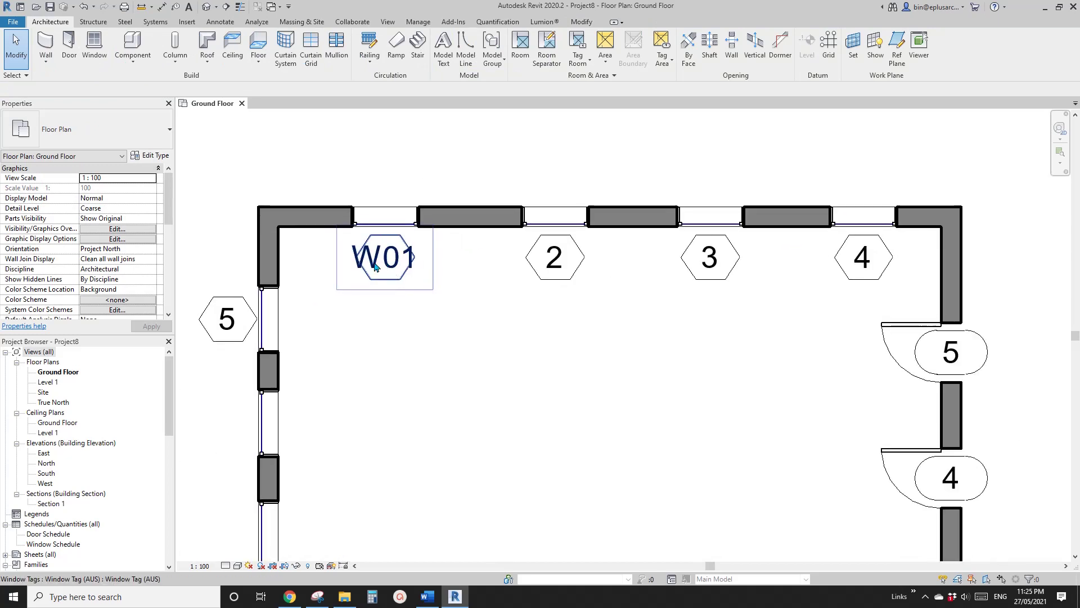
scroll(391, 253, down, 2)
middle_drag(423, 284, 393, 292)
scroll(390, 289, up, 3)
scroll(366, 276, up, 2)
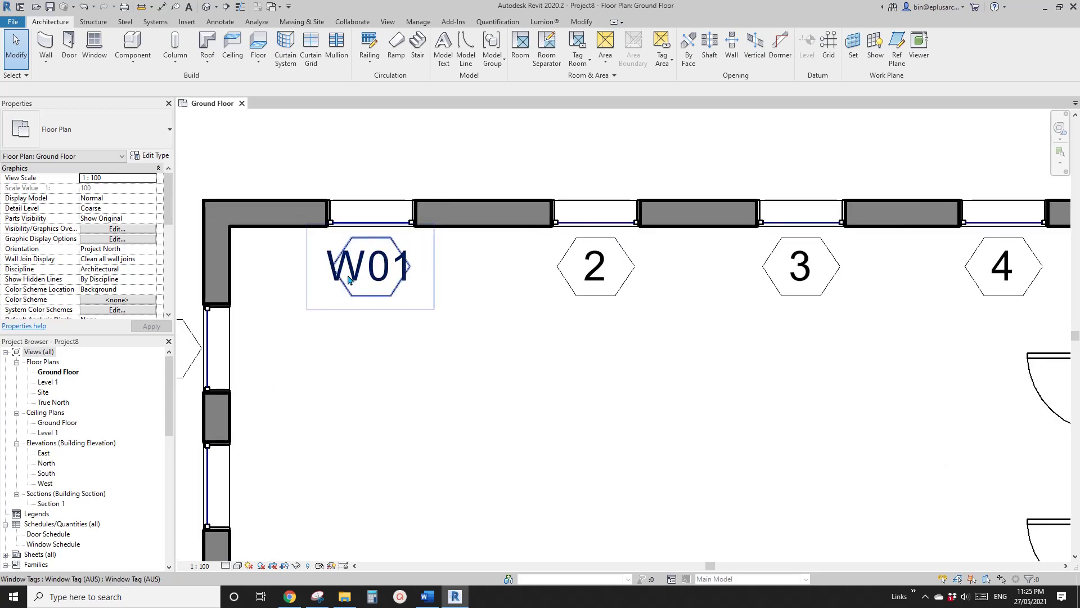
scroll(370, 274, down, 2)
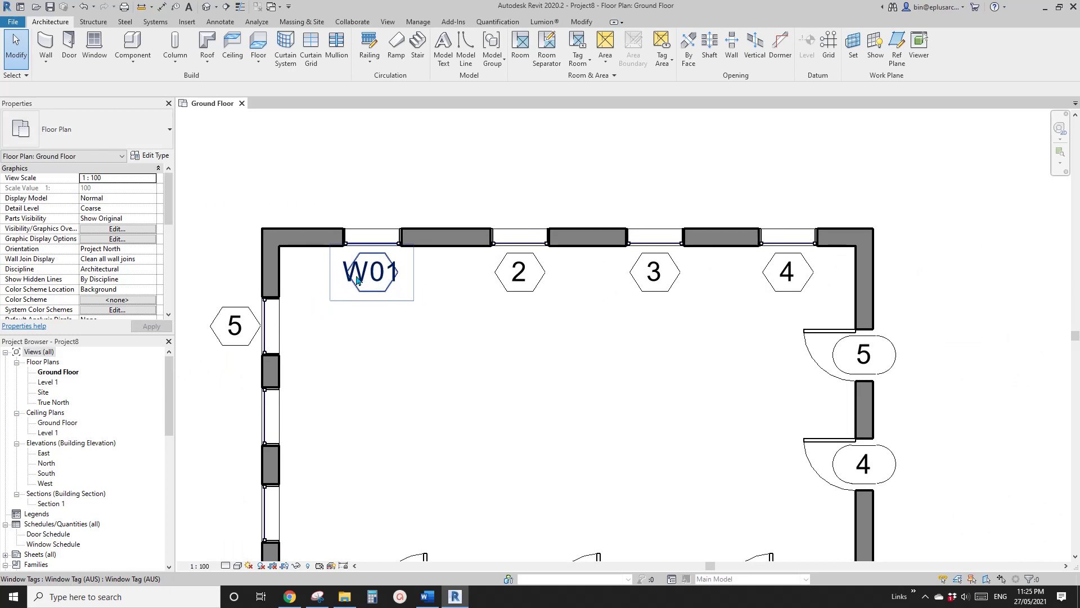
scroll(398, 304, up, 2)
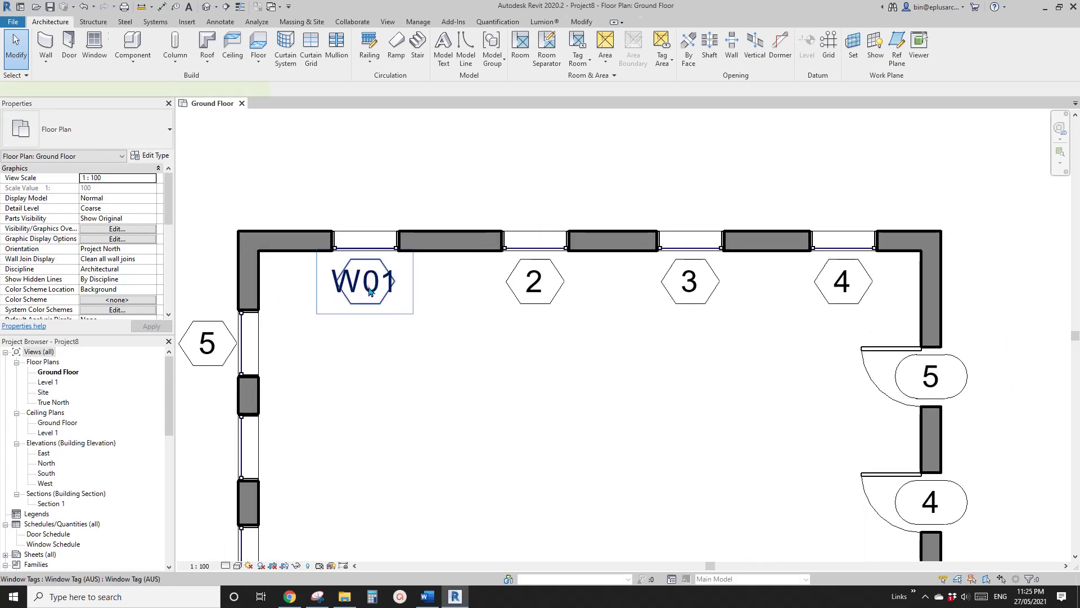
click(369, 290)
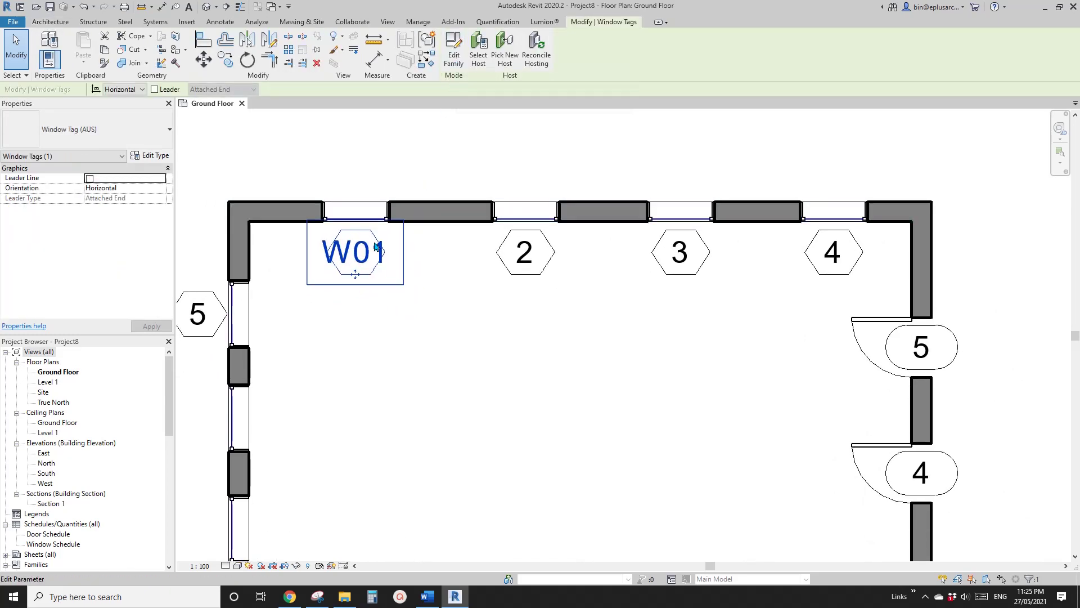
middle_drag(433, 319, 410, 333)
middle_drag(414, 294, 412, 294)
click(412, 294)
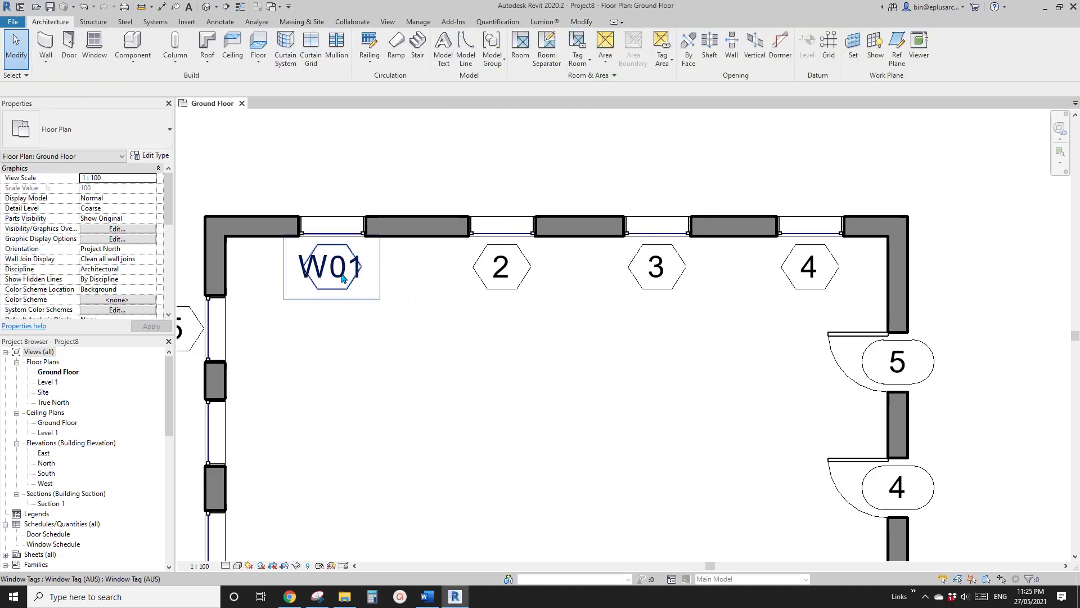
- Open the family of the W01 window tag for editing and select the label inside its hexagon
click(343, 278)
click(453, 49)
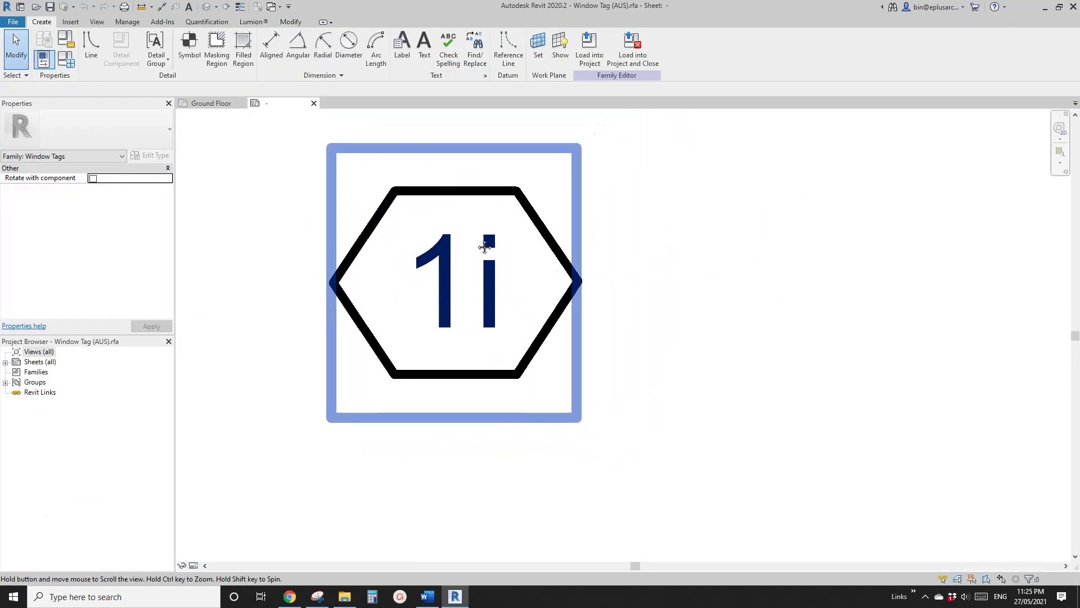
middle_drag(484, 246, 450, 276)
click(451, 275)
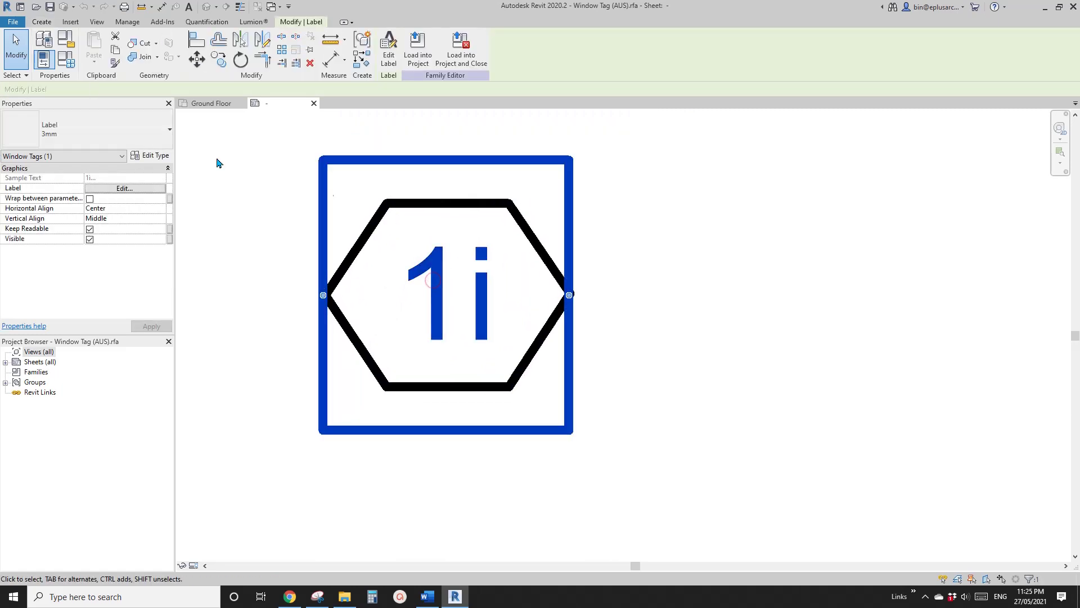
- Examine the label inside the hexagon and the Label and Text creation tools of the tag family
scroll(347, 207, down, 1)
middle_drag(367, 235, 397, 231)
key(Escape)
click(427, 285)
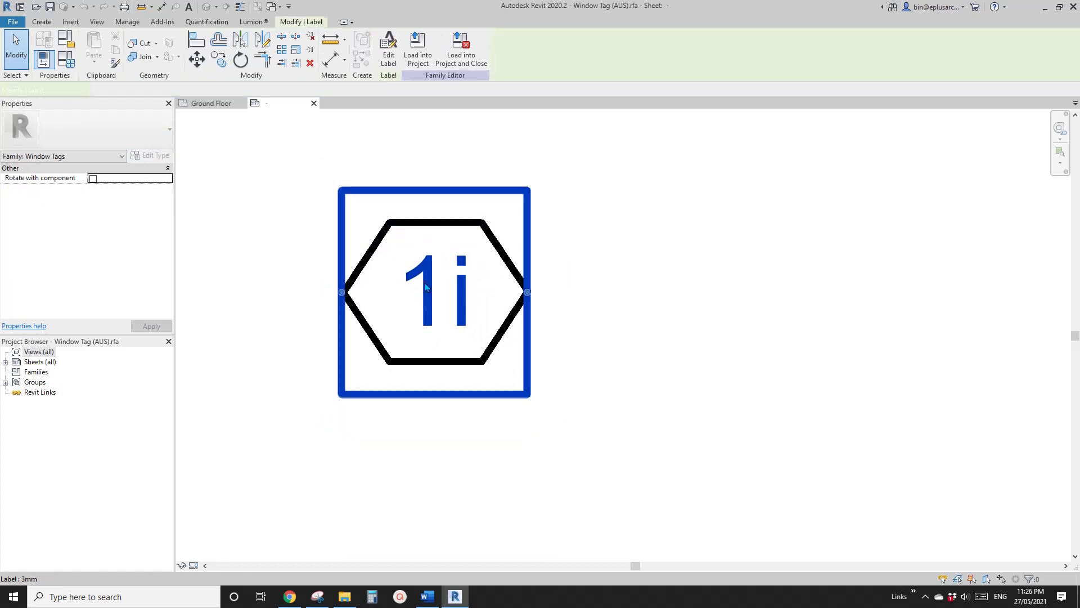
middle_drag(429, 280, 435, 262)
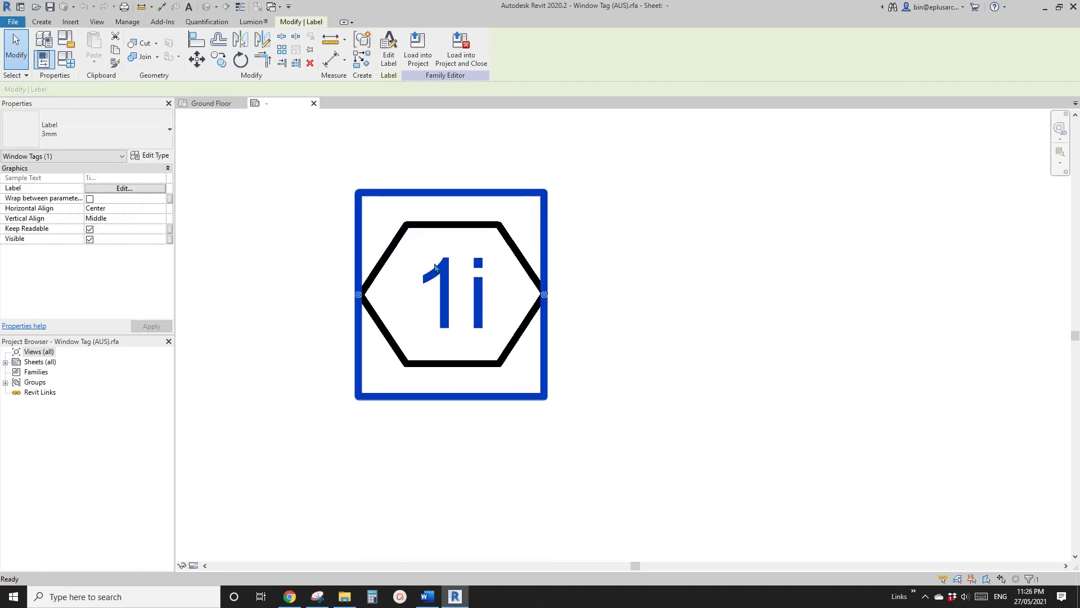
click(41, 23)
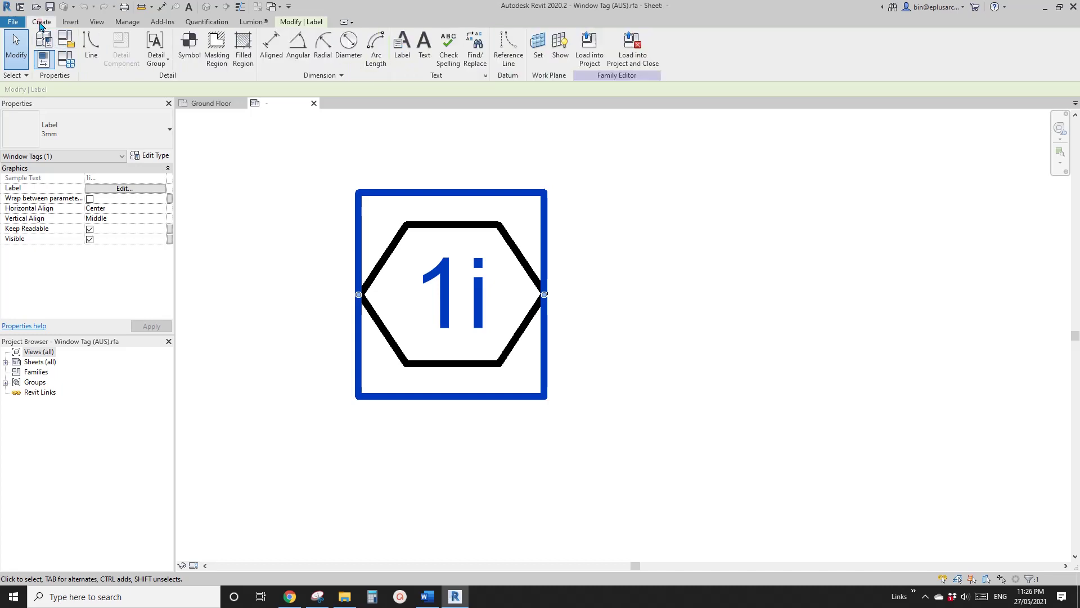
middle_drag(319, 184, 319, 195)
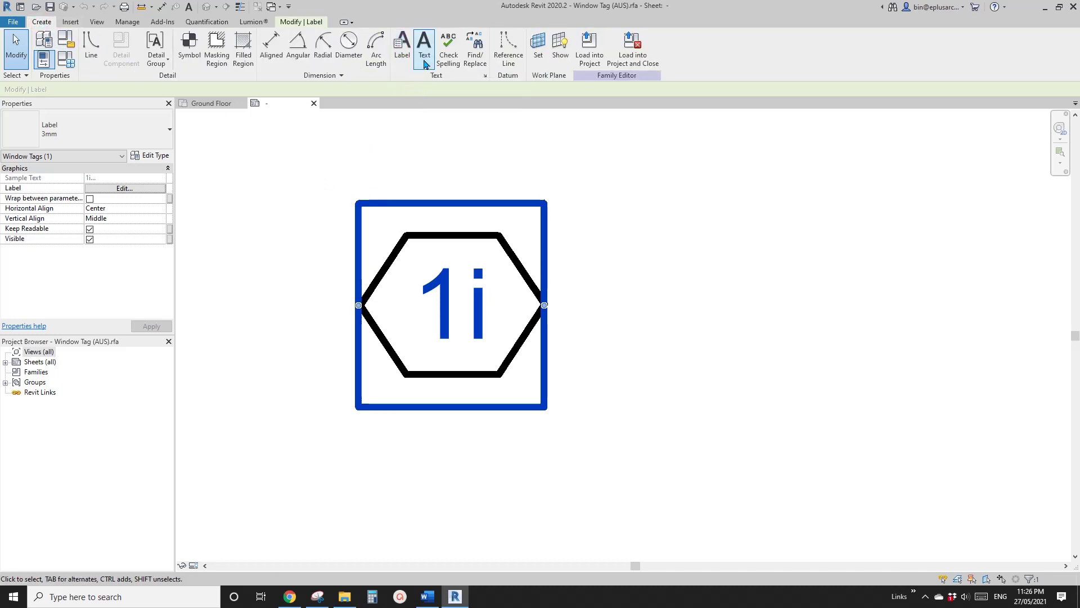
middle_drag(424, 191, 431, 205)
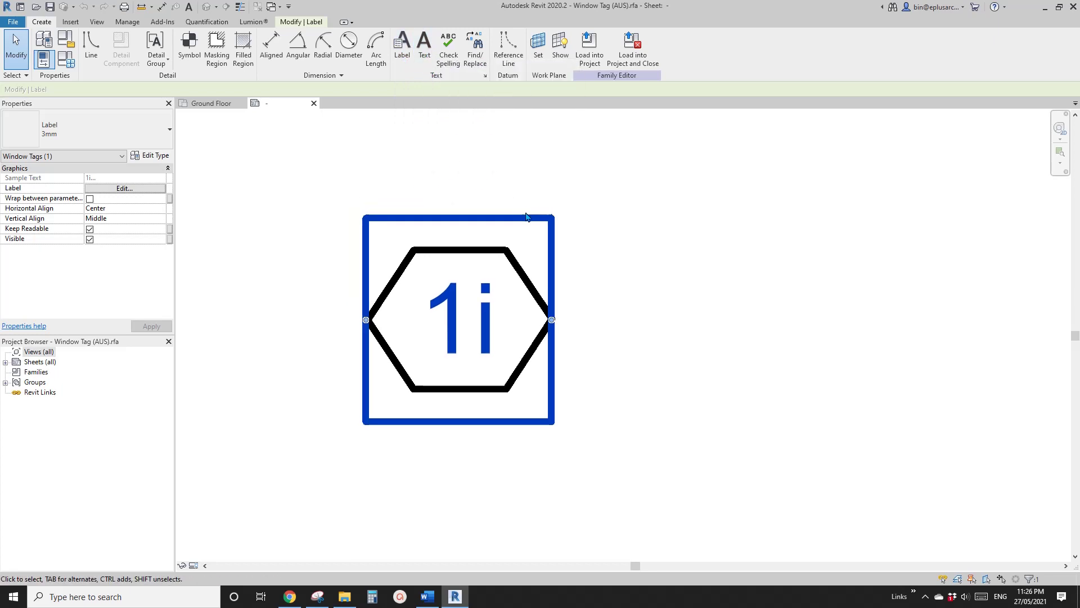
middle_drag(526, 219, 528, 227)
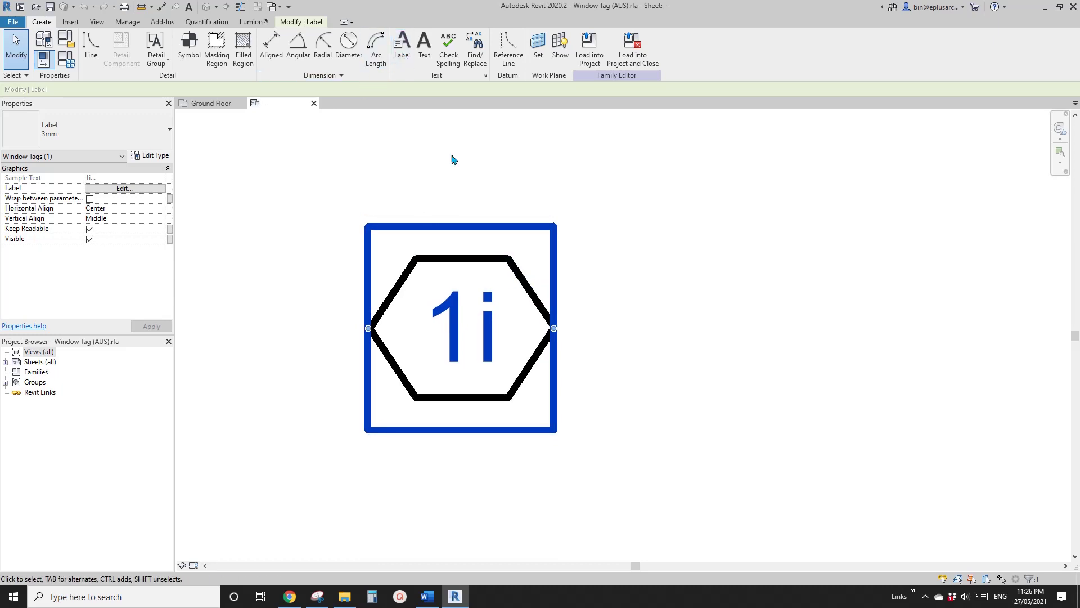
middle_drag(463, 353, 472, 355)
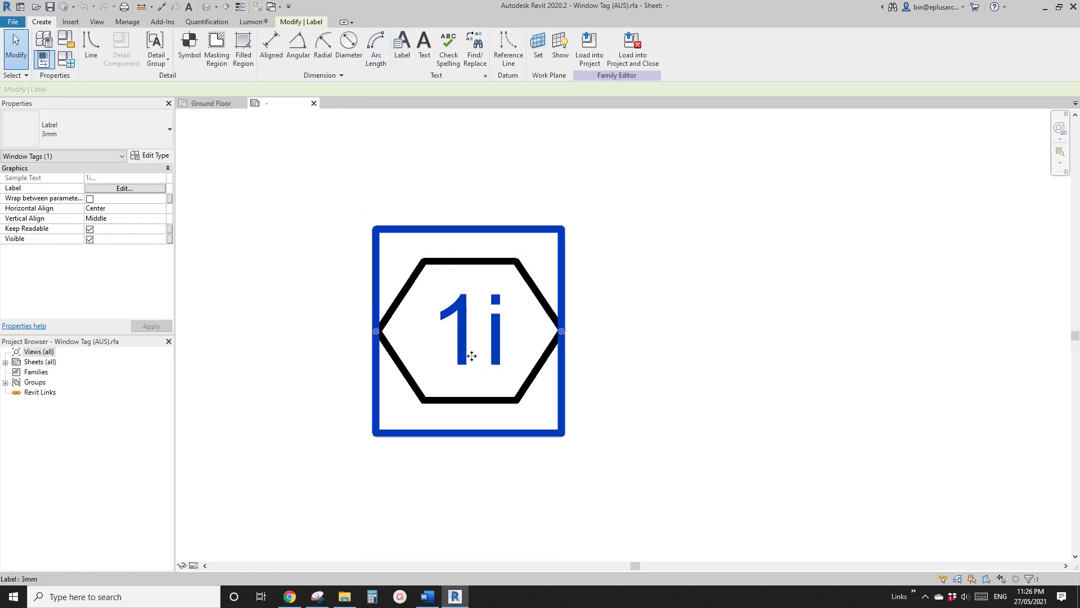
scroll(493, 355, down, 1)
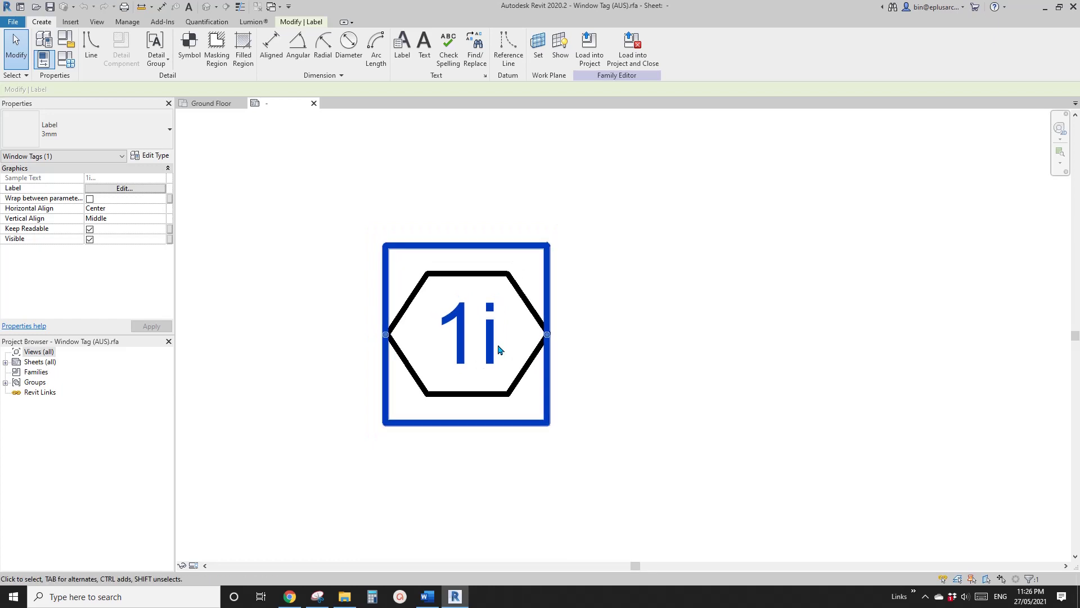
mouse_move(486, 317)
middle_down()
mouse_move(523, 318)
mouse_move(509, 331)
middle_up()
key(Escape)
click(484, 331)
middle_drag(364, 206, 351, 219)
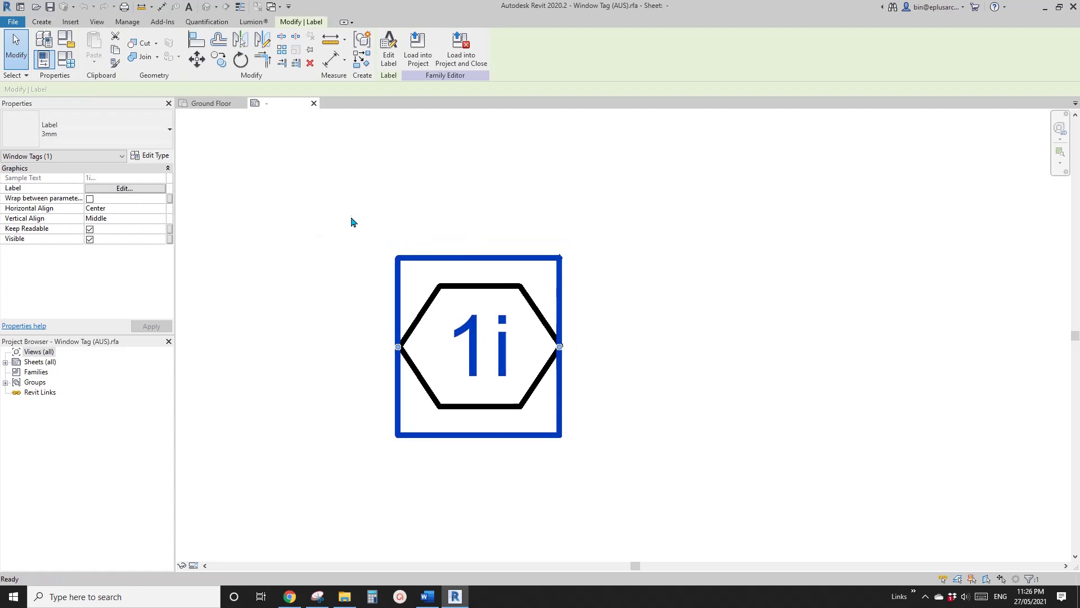
- Open the label's parameter settings and browse the window parameters available for it
click(389, 56)
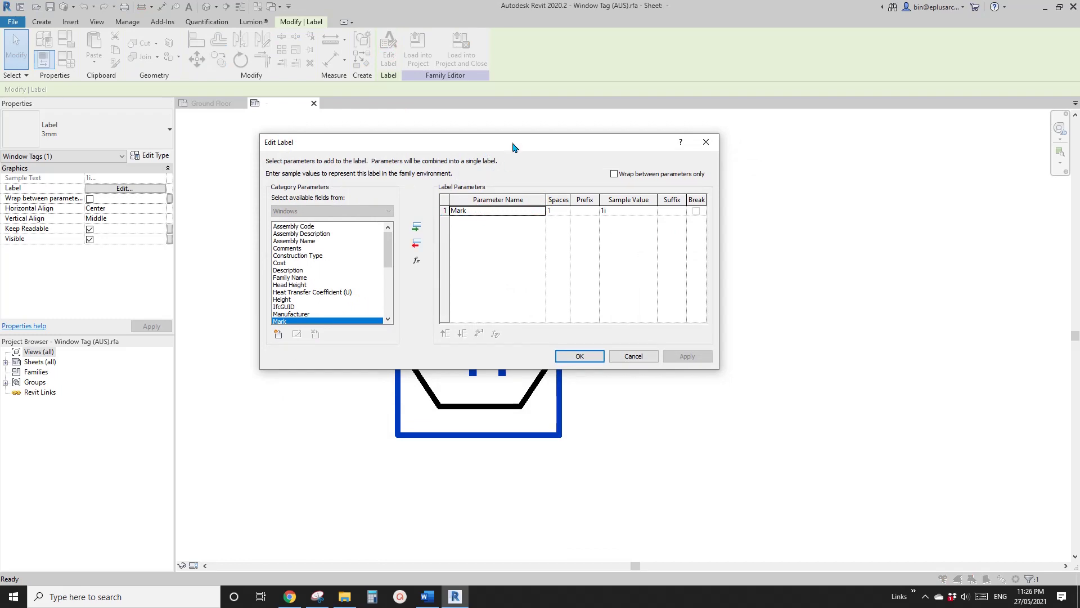
drag(512, 148, 727, 44)
scroll(599, 161, down, 5)
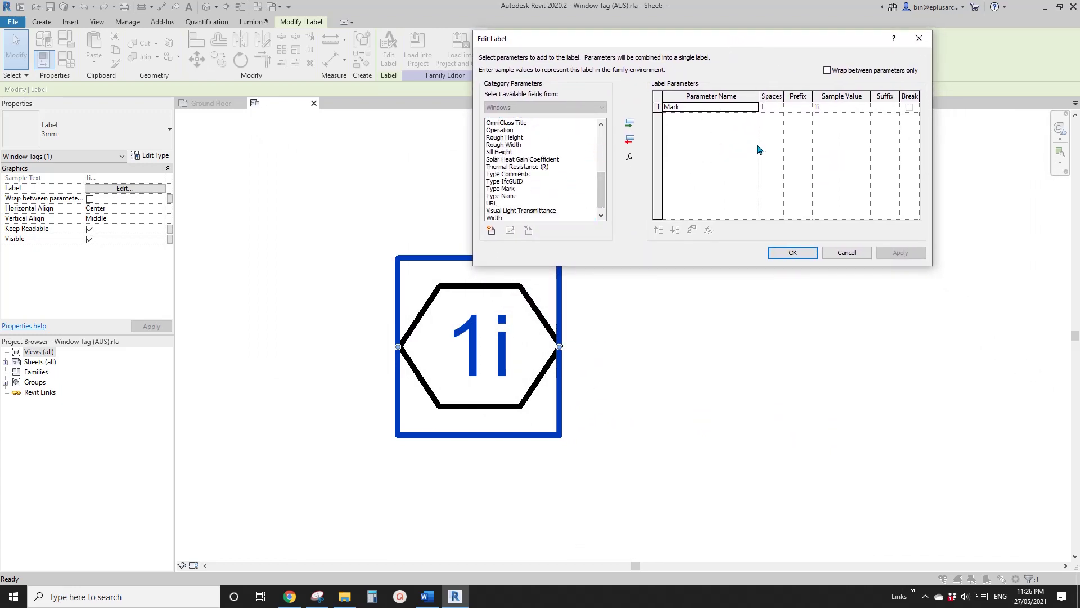
drag(600, 197, 606, 150)
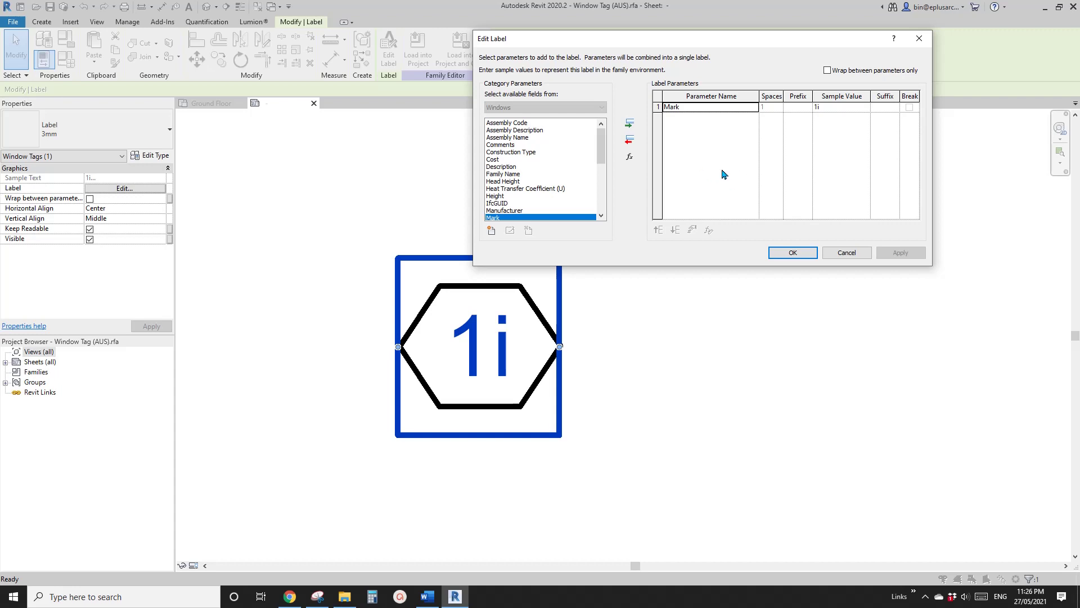
drag(598, 162, 600, 199)
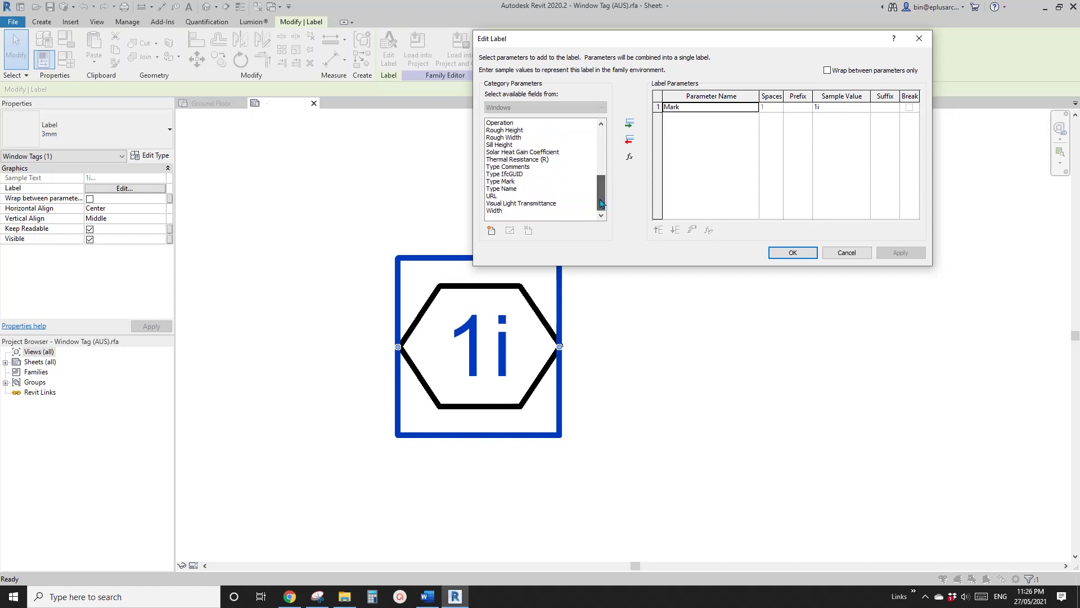
drag(586, 39, 551, 77)
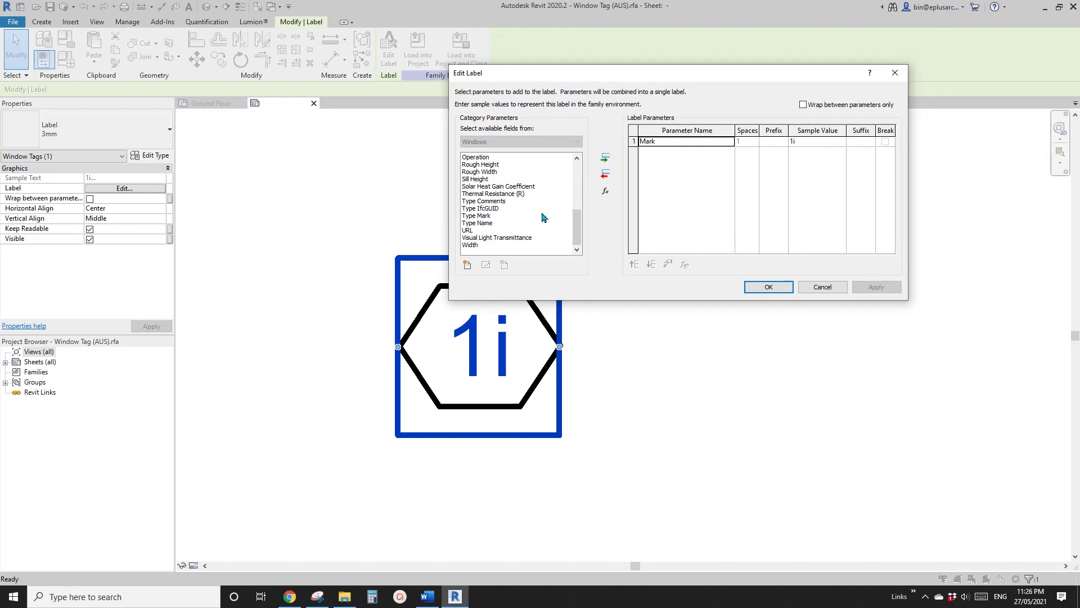
- Add the Width parameter after Mark without a line break and widen the label box to hold both on one line
click(470, 245)
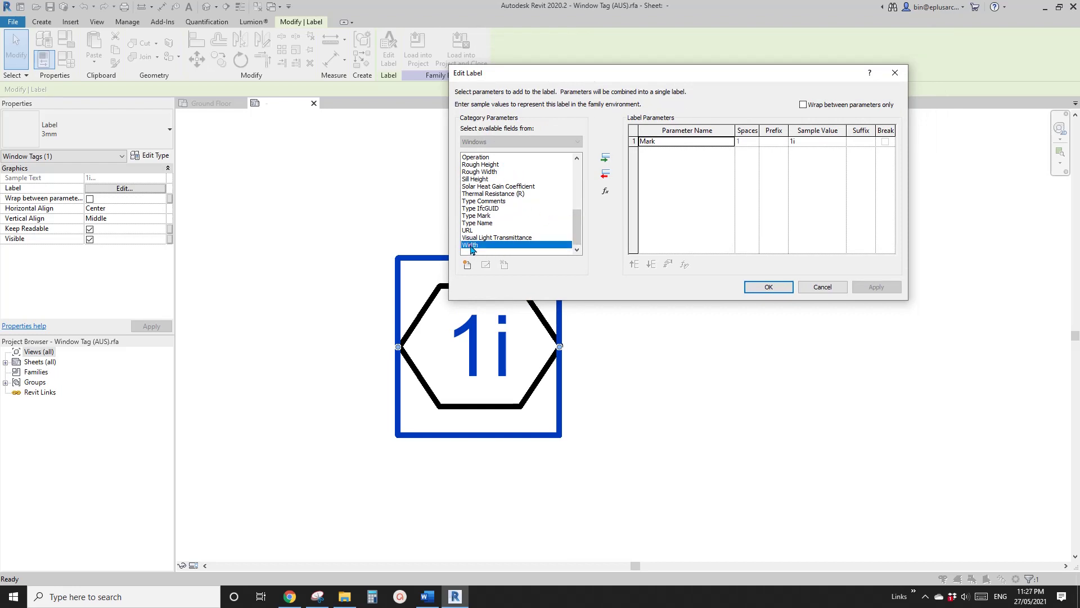
click(606, 159)
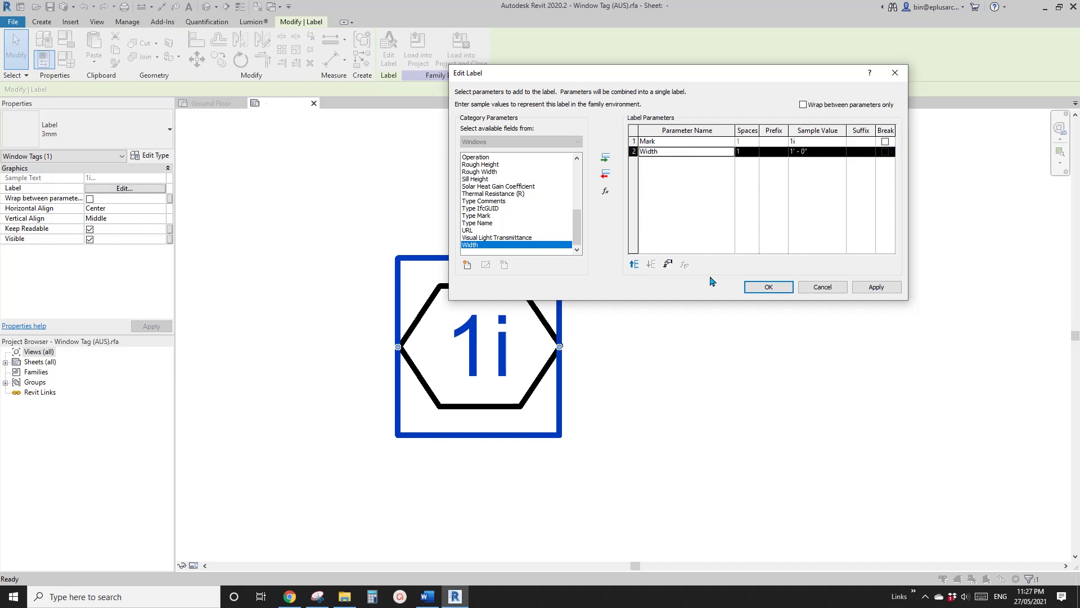
click(885, 142)
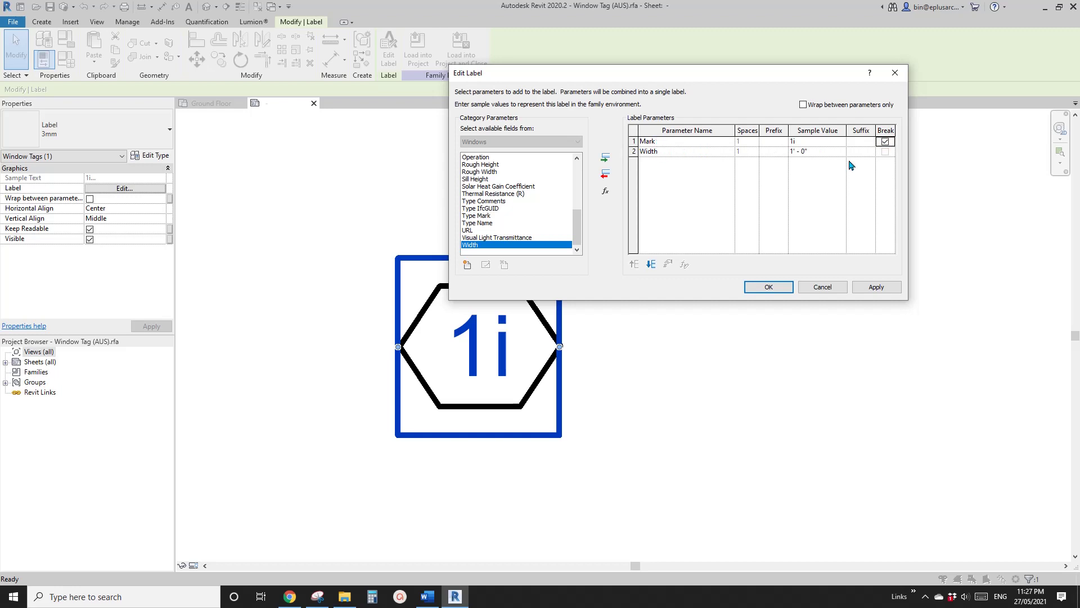
click(884, 142)
click(768, 287)
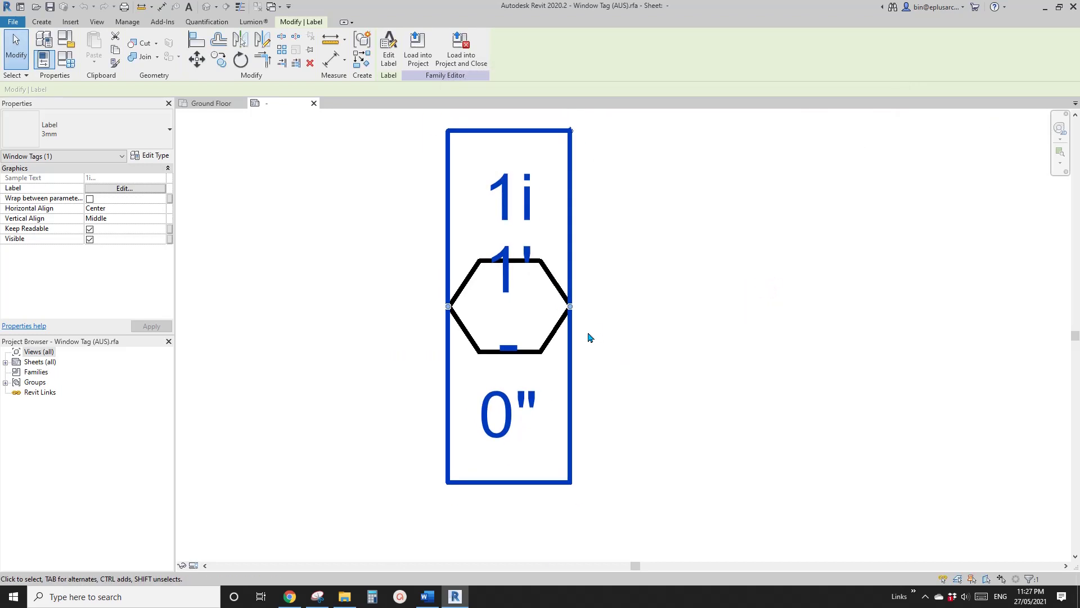
drag(572, 310, 795, 310)
key(Escape)
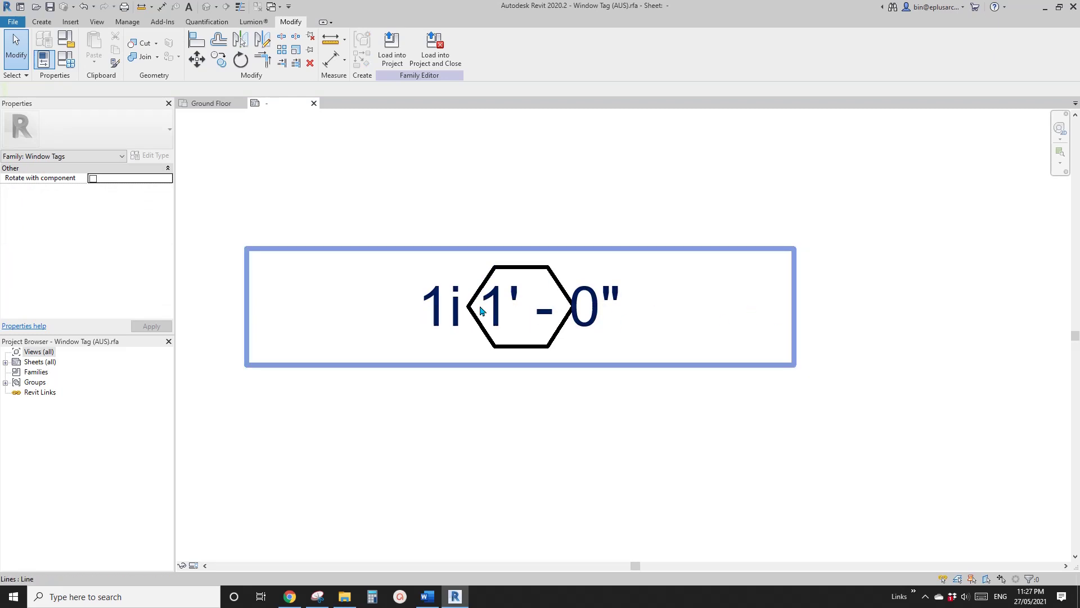
- Review the type properties of the 3mm label and close them without changes
click(619, 319)
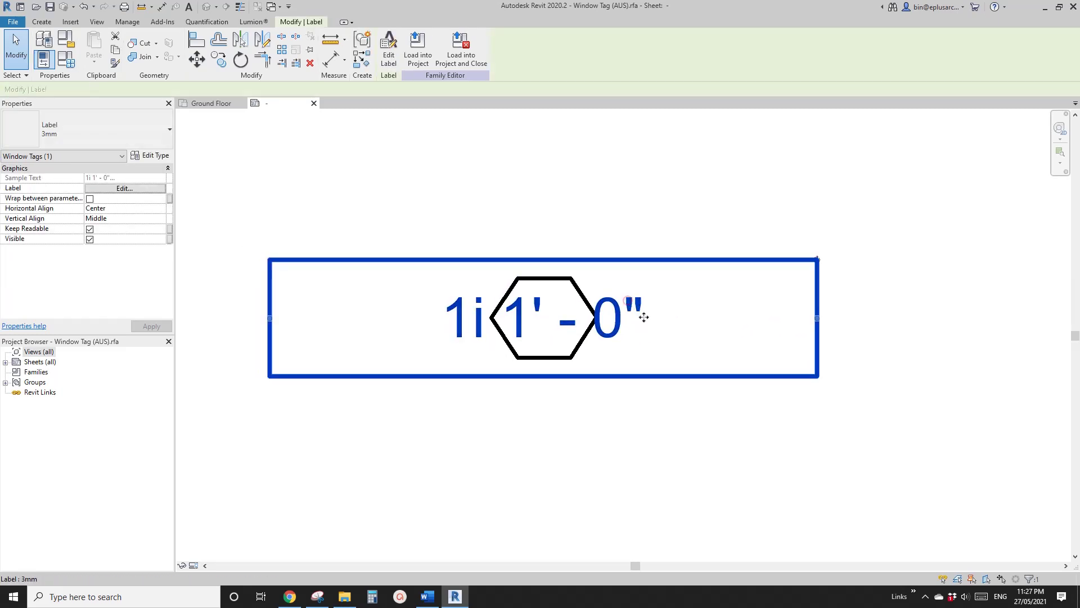
click(152, 156)
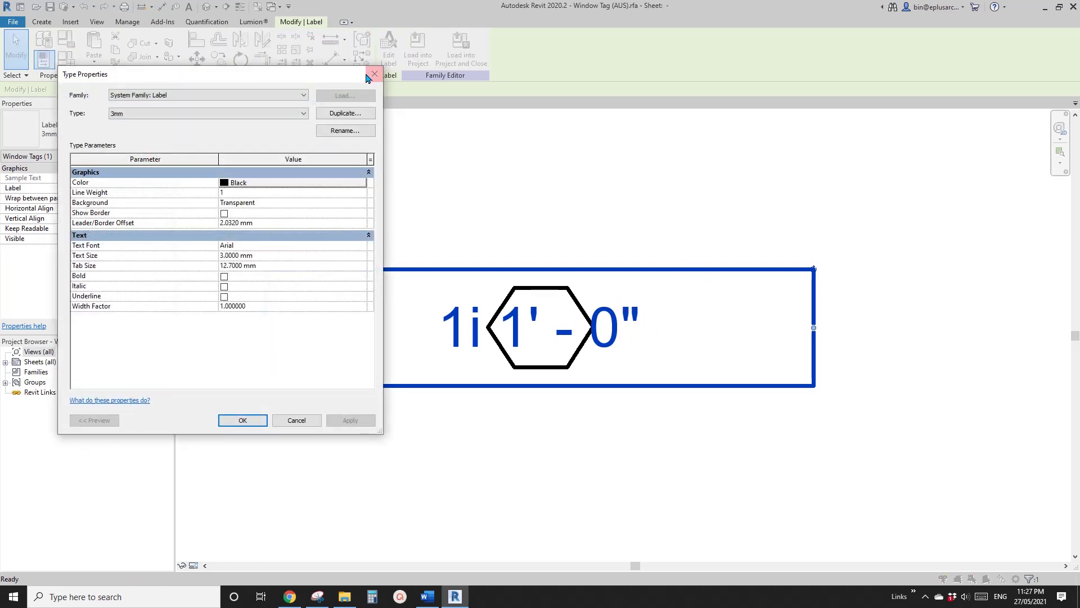
click(374, 74)
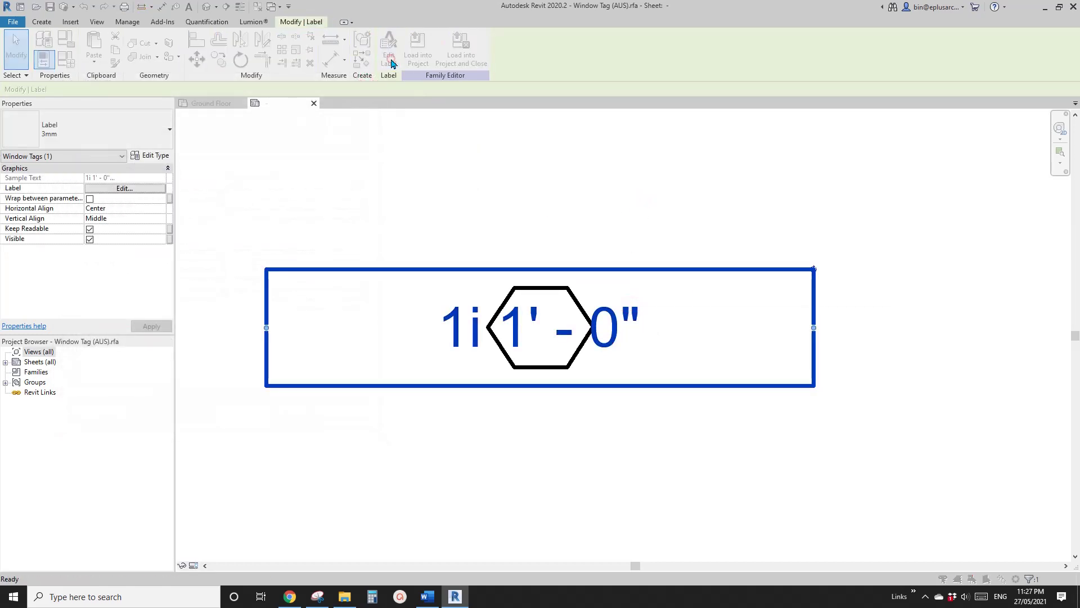
- Enable the Break option for the Mark parameter to put Width on a second line of the label
click(392, 63)
click(885, 141)
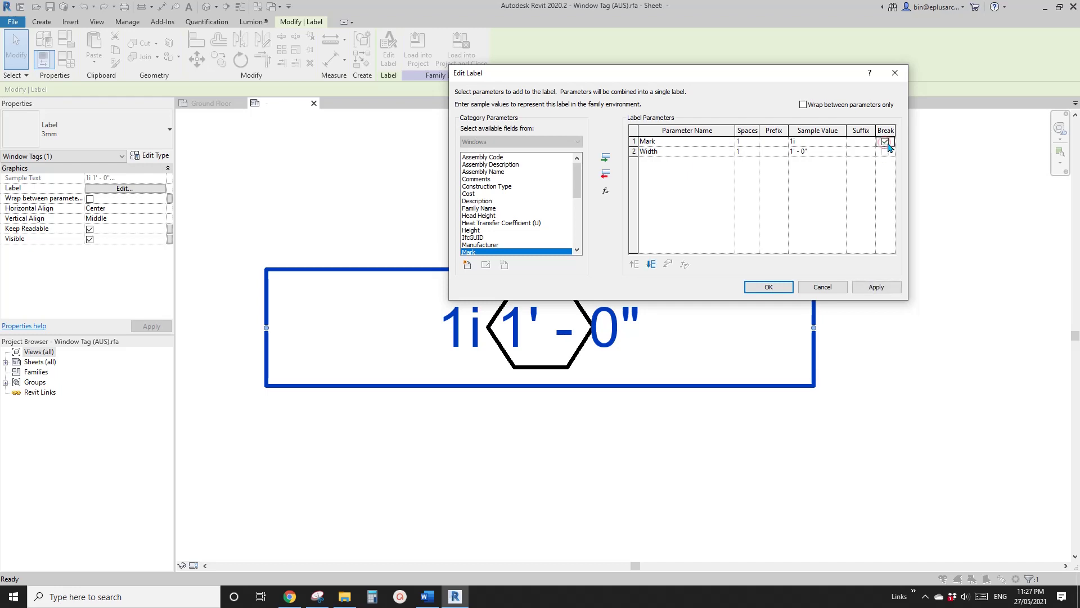
click(779, 287)
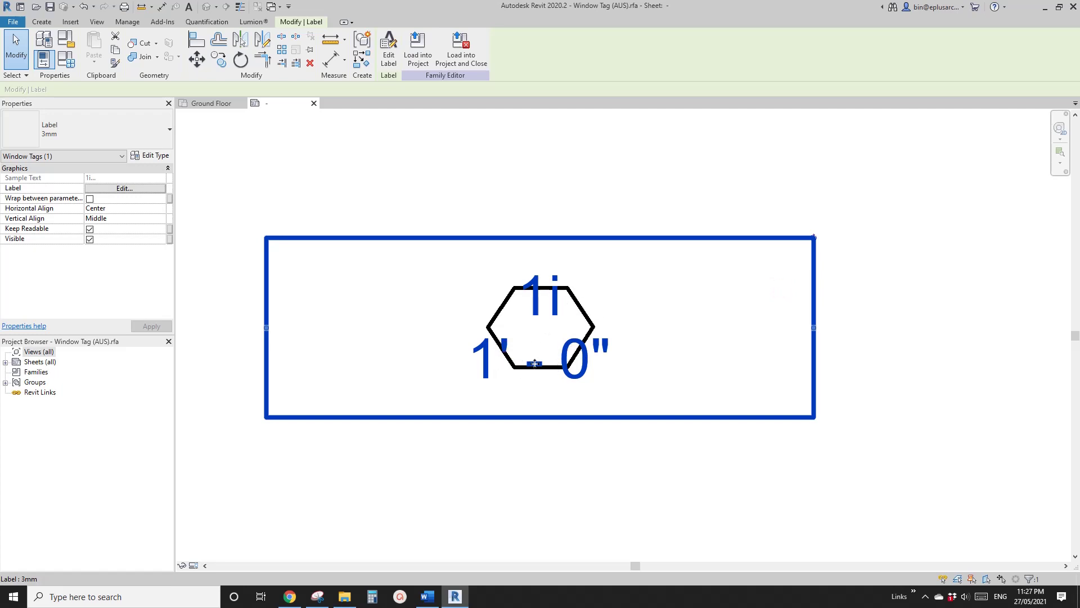
- Add the Height parameter to the label after Width
middle_drag(642, 379, 687, 354)
click(391, 52)
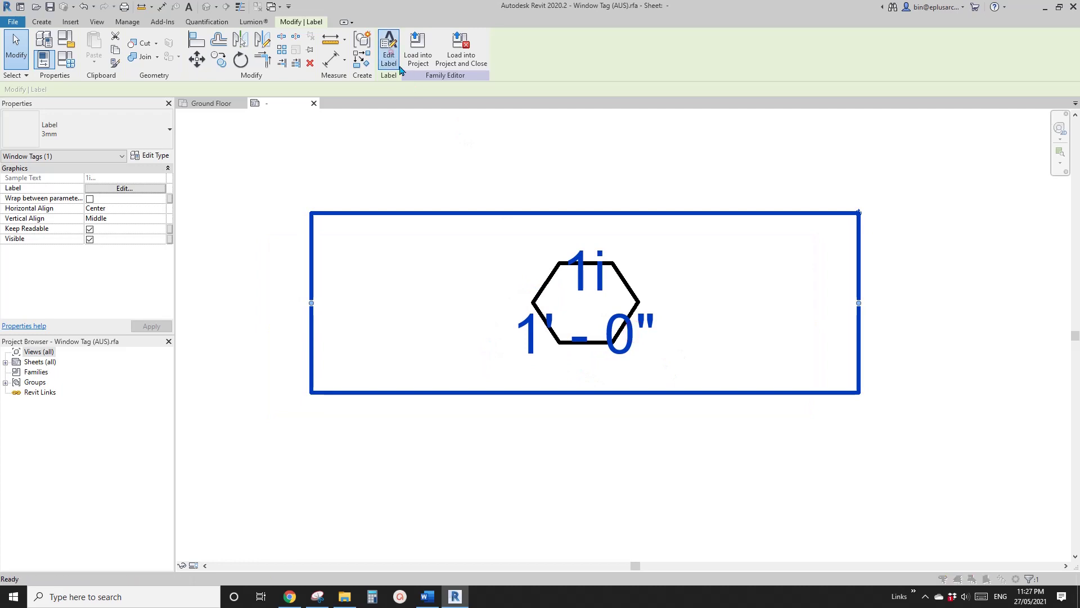
click(389, 51)
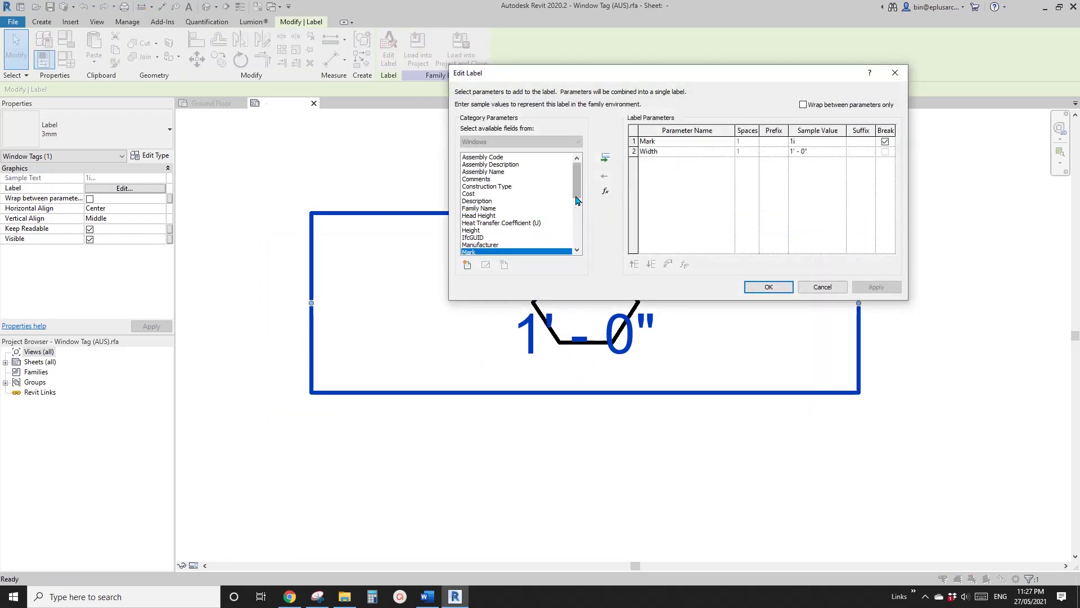
mouse_move(577, 194)
mouse_down()
mouse_move(580, 211)
mouse_move(574, 191)
mouse_up()
click(472, 201)
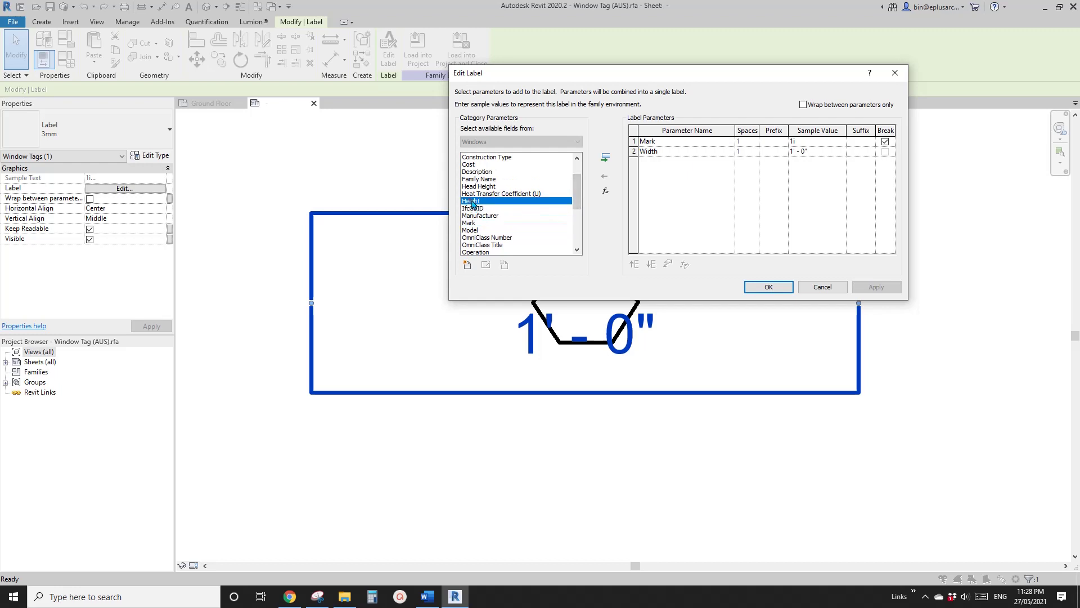
click(605, 158)
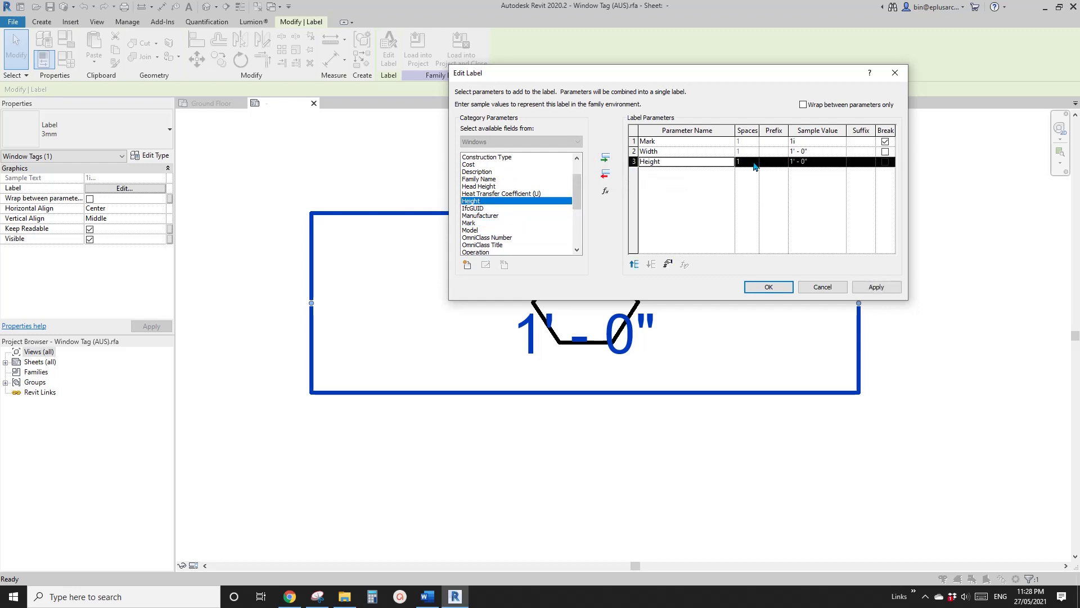
drag(755, 75, 473, 62)
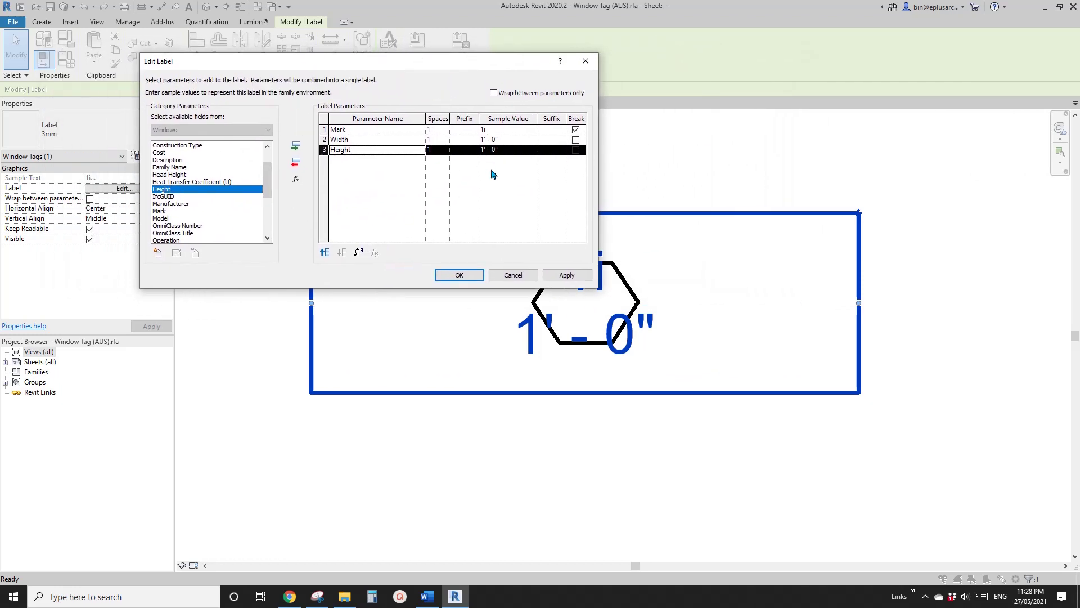
- Set the sample value of the label's Width parameter to 1200
click(494, 140)
click(492, 140)
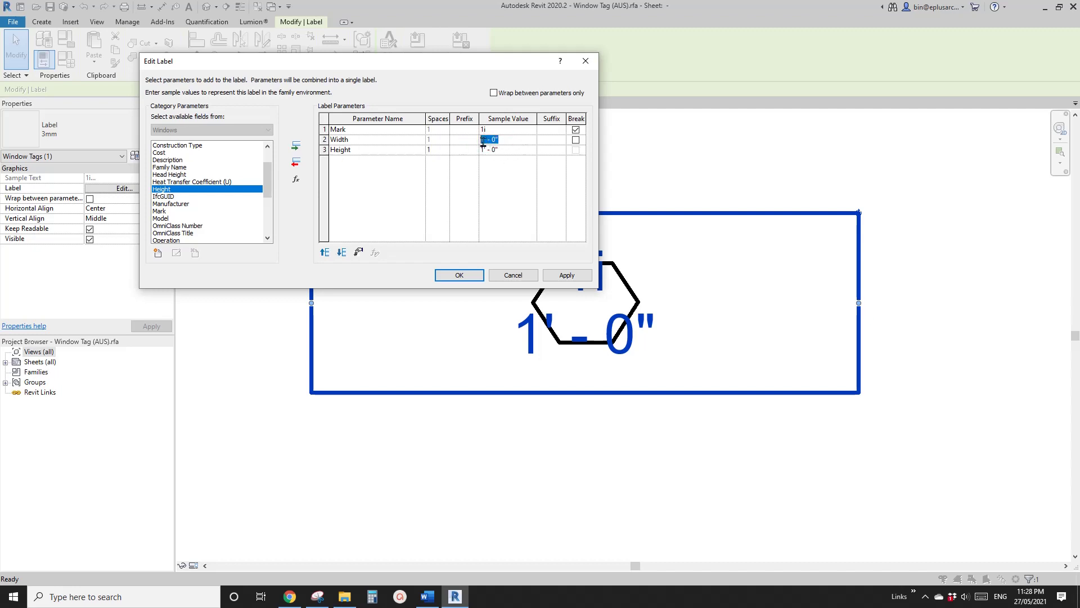
drag(498, 140, 479, 139)
drag(497, 140, 485, 139)
click(508, 138)
click(508, 139)
click(508, 139)
drag(478, 64, 421, 94)
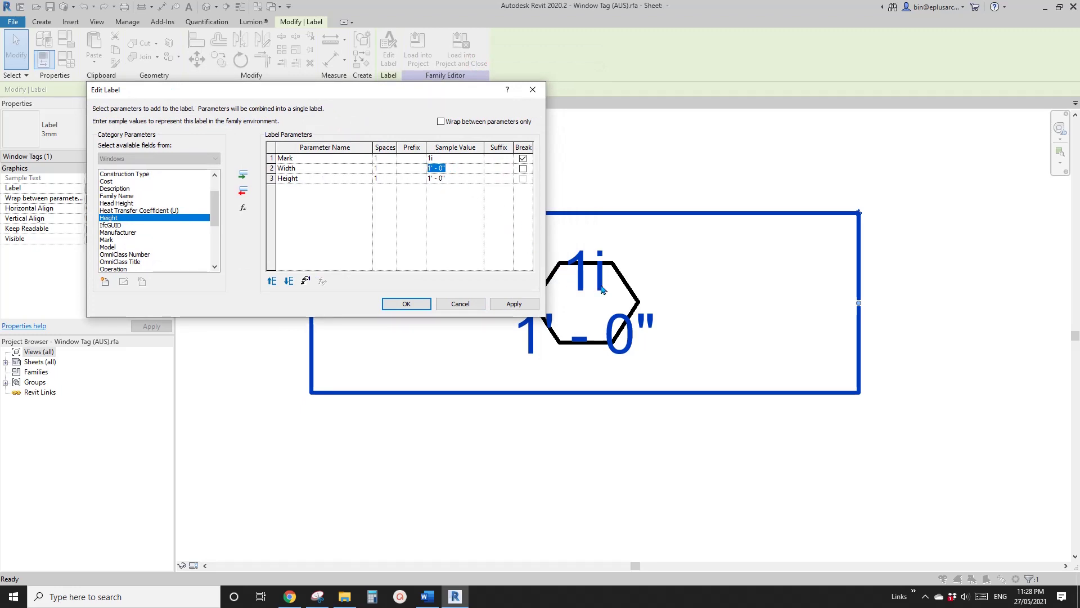
click(452, 169)
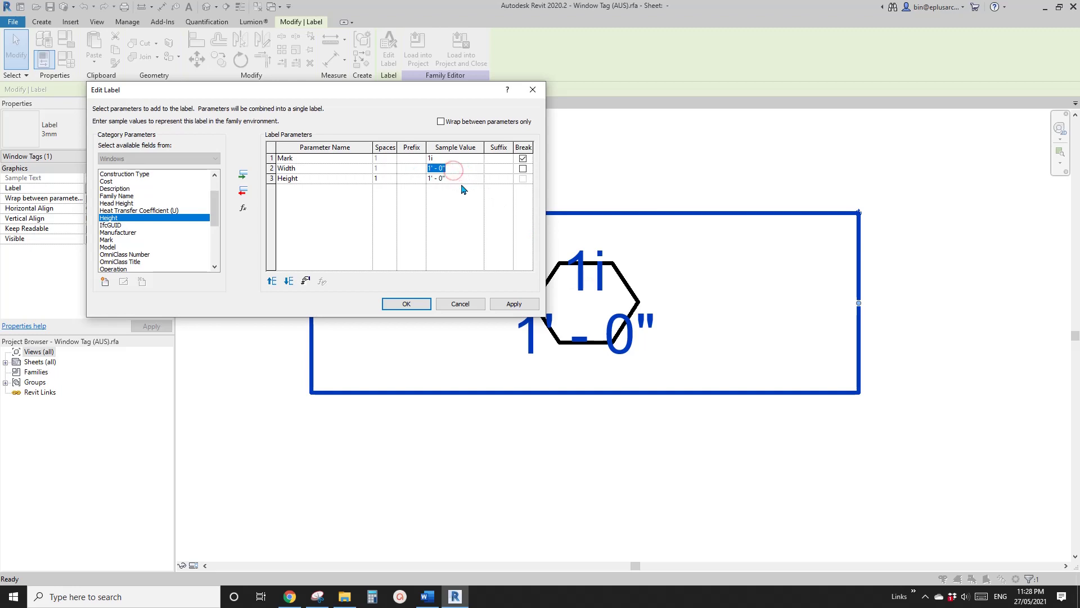
text(1200)
- Enter x as the suffix of the Width parameter
click(497, 169)
text(x)
double_click(498, 169)
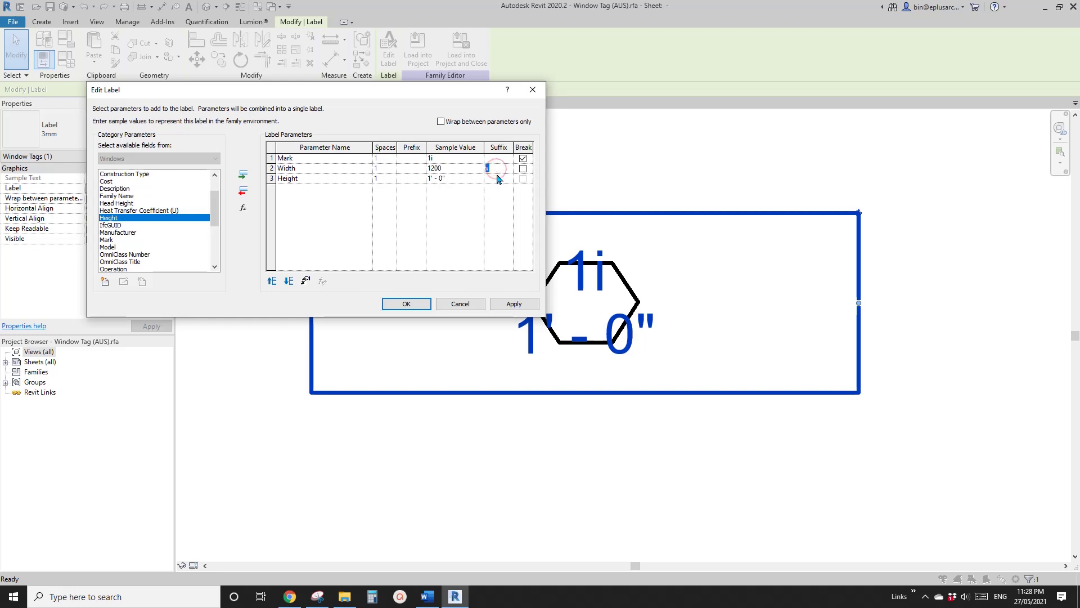
text(*)
key(BackSpace)
text(x)
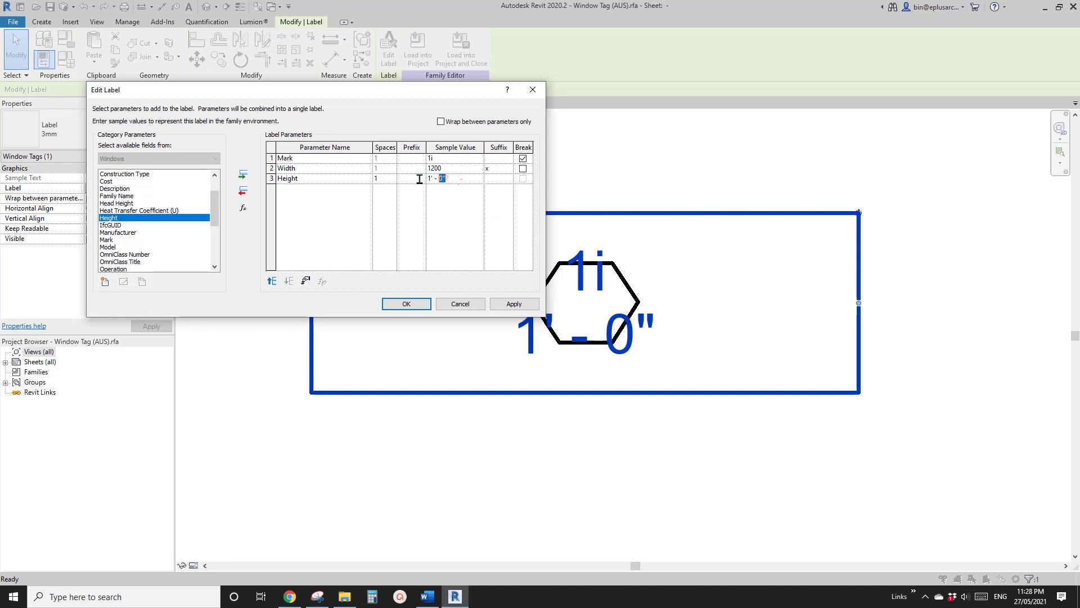
- Set the sample values to 1200W for Width and 900H for Height, and apply them to the label
click(443, 179)
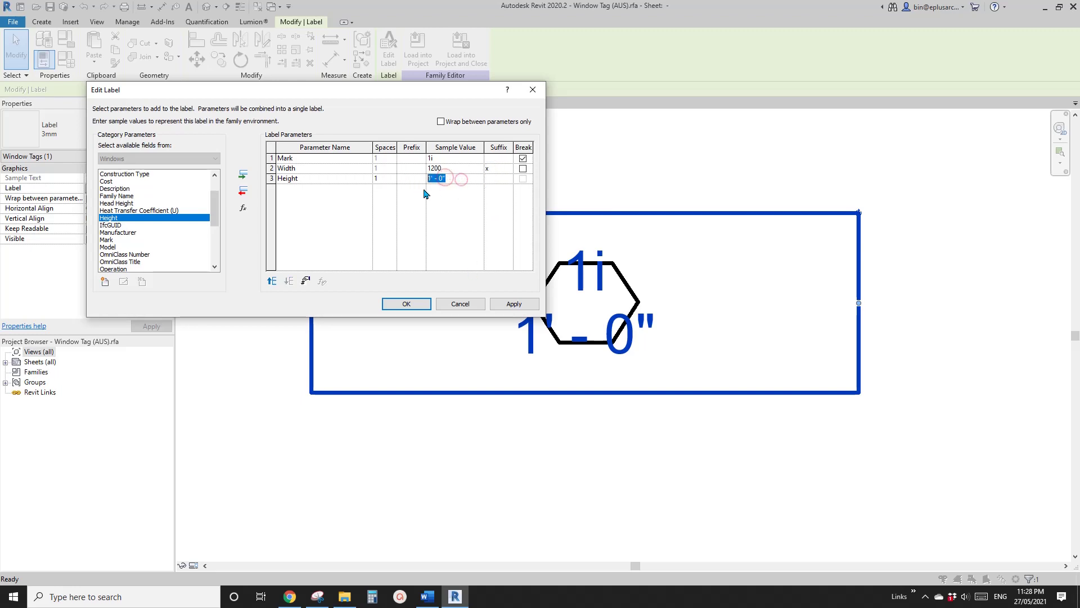
click(450, 169)
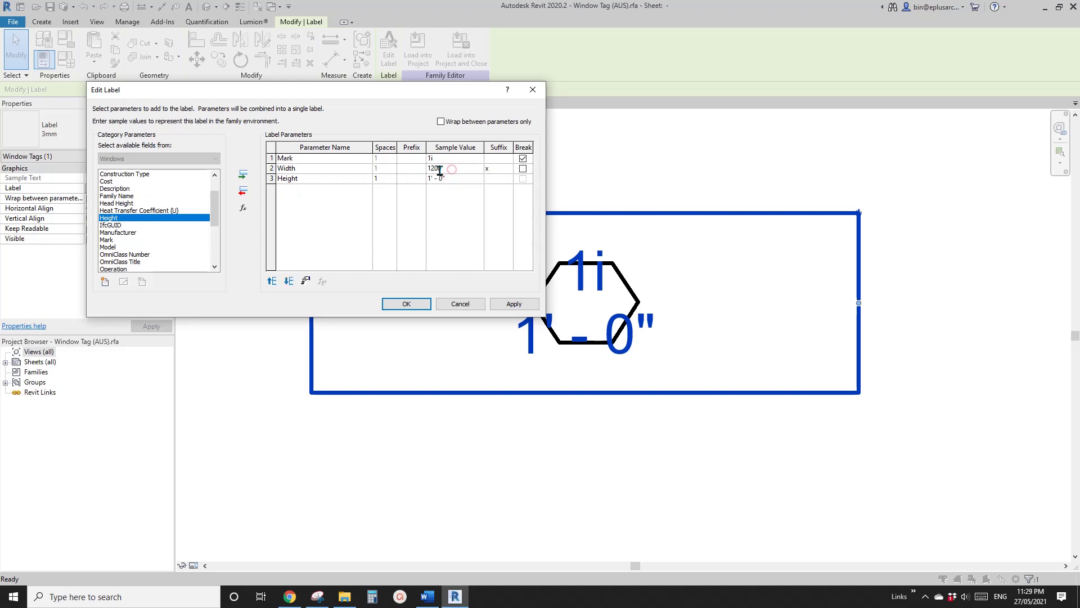
click(450, 169)
text(W)
key(Return)
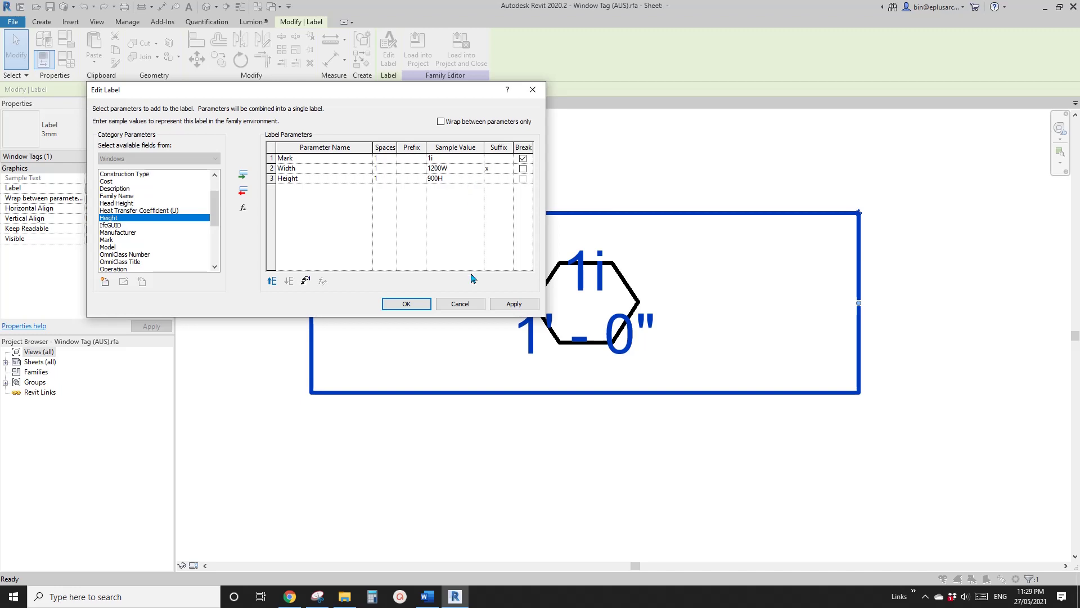
click(515, 304)
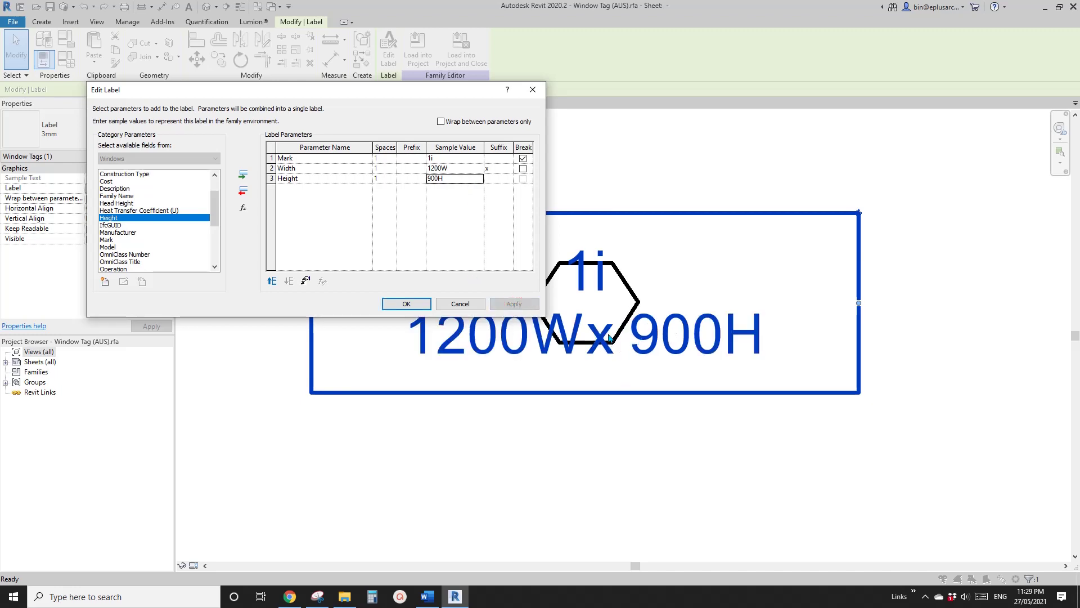
- Insert a space before the x in the Width suffix and confirm the label settings
click(488, 169)
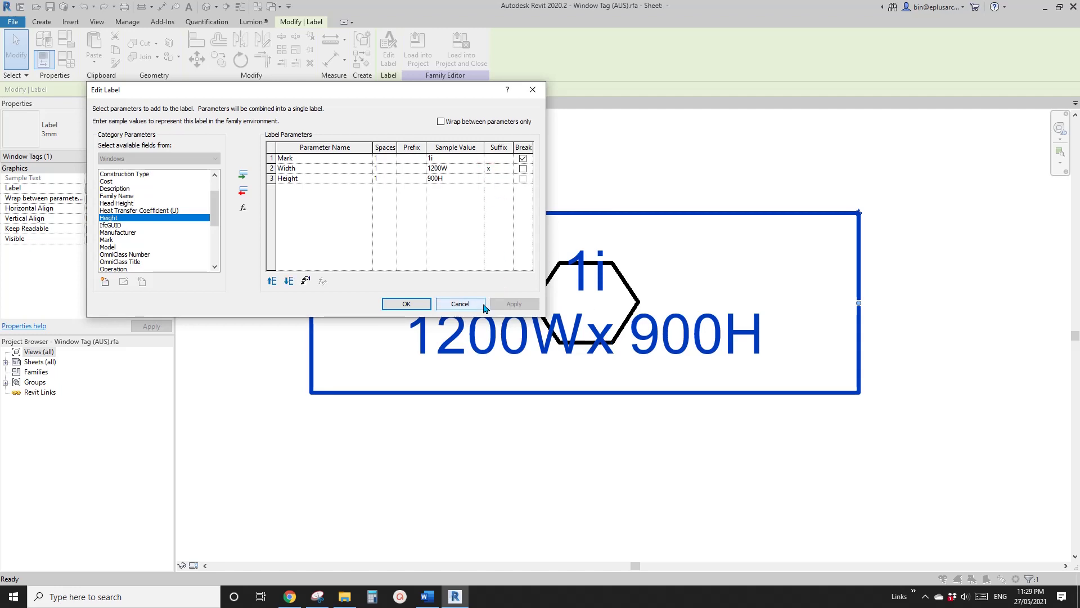
click(487, 178)
click(514, 304)
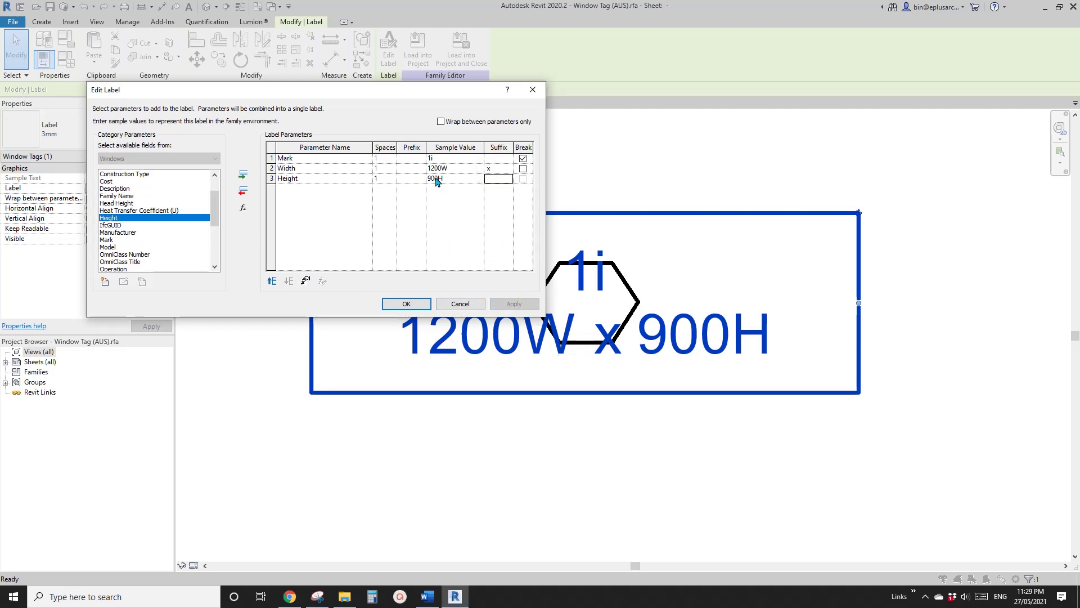
click(413, 304)
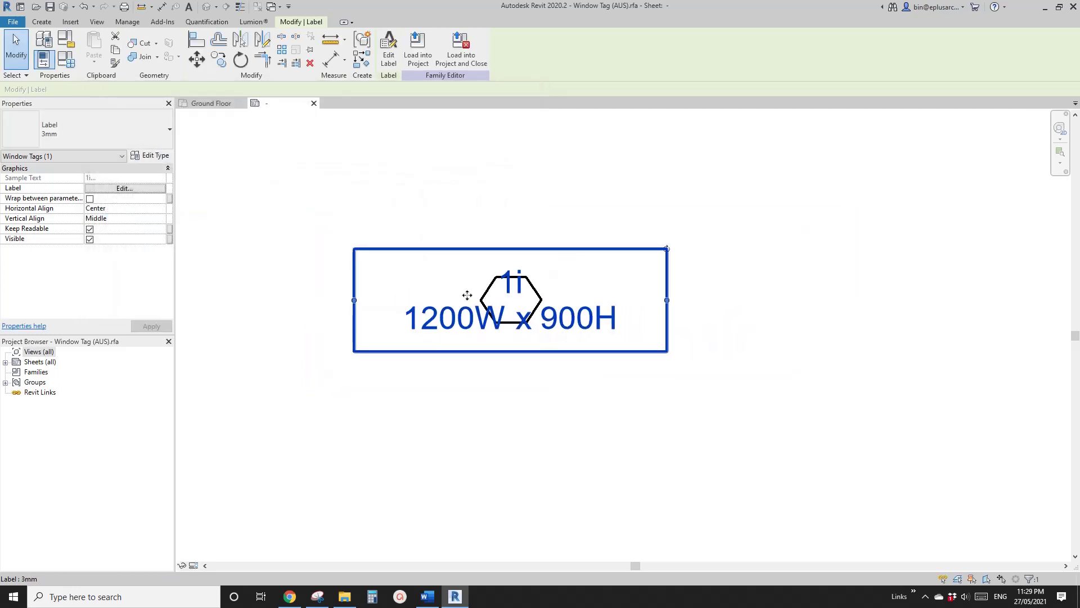
scroll(518, 334, up, 1)
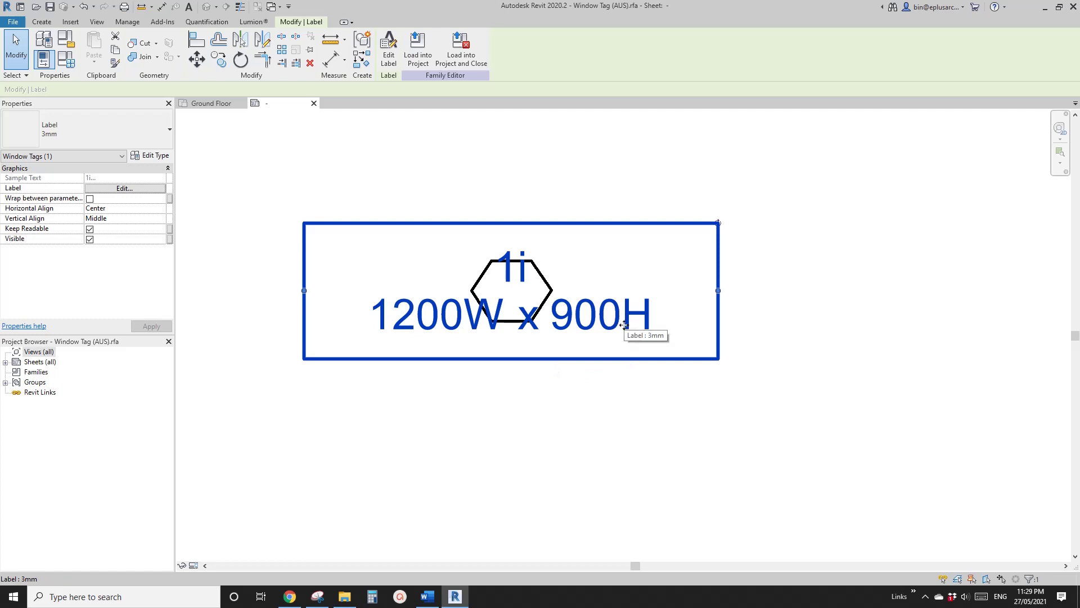
scroll(624, 325, down, 1)
scroll(541, 313, up, 3)
key(Escape)
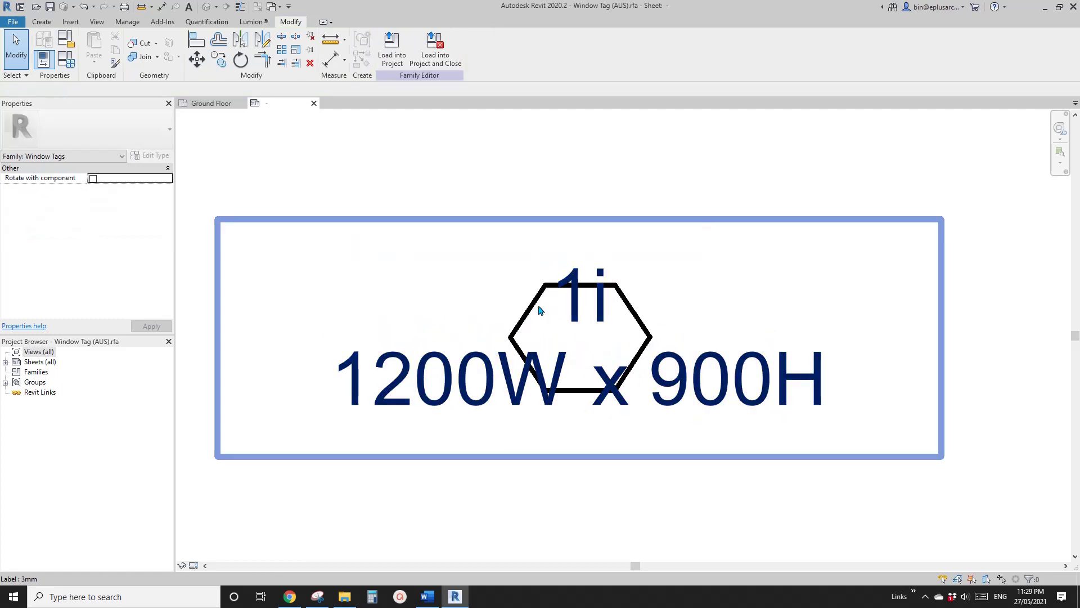
click(529, 307)
scroll(467, 337, down, 1)
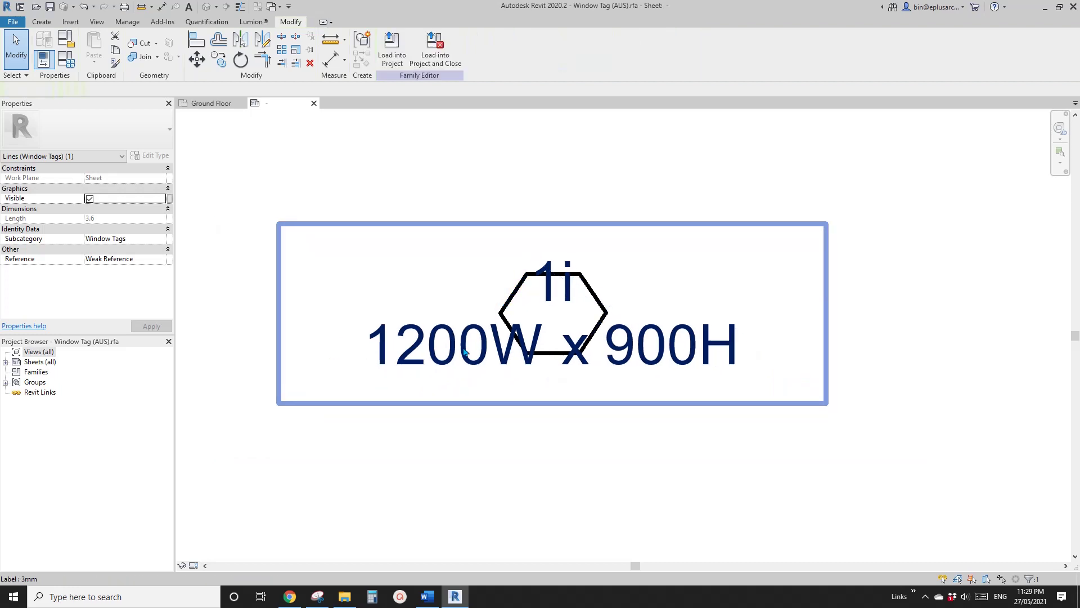
key(Escape)
- Select the label and check which label types are available for it
click(450, 349)
click(60, 140)
click(60, 149)
middle_drag(487, 280, 510, 295)
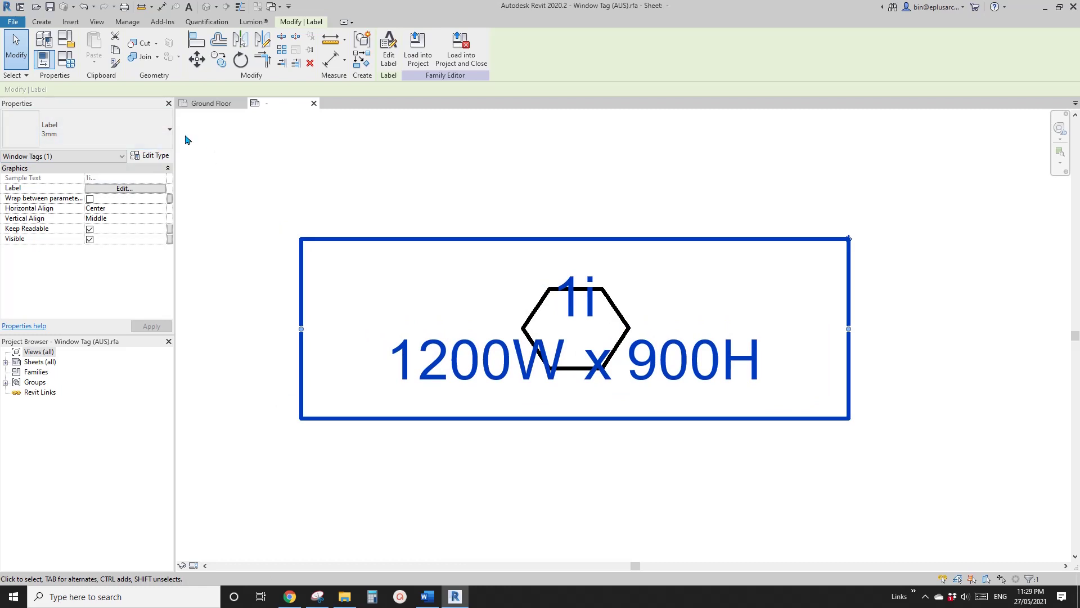
scroll(245, 186, down, 2)
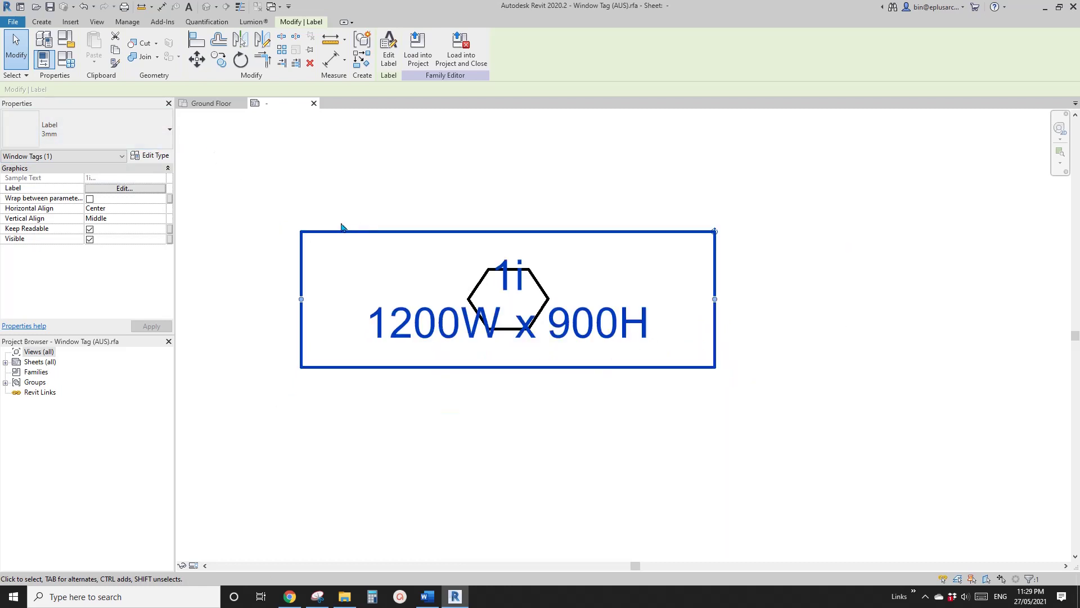
click(142, 133)
key(Escape)
- Duplicate the label's 3mm type under the name 2mm
click(151, 156)
click(152, 158)
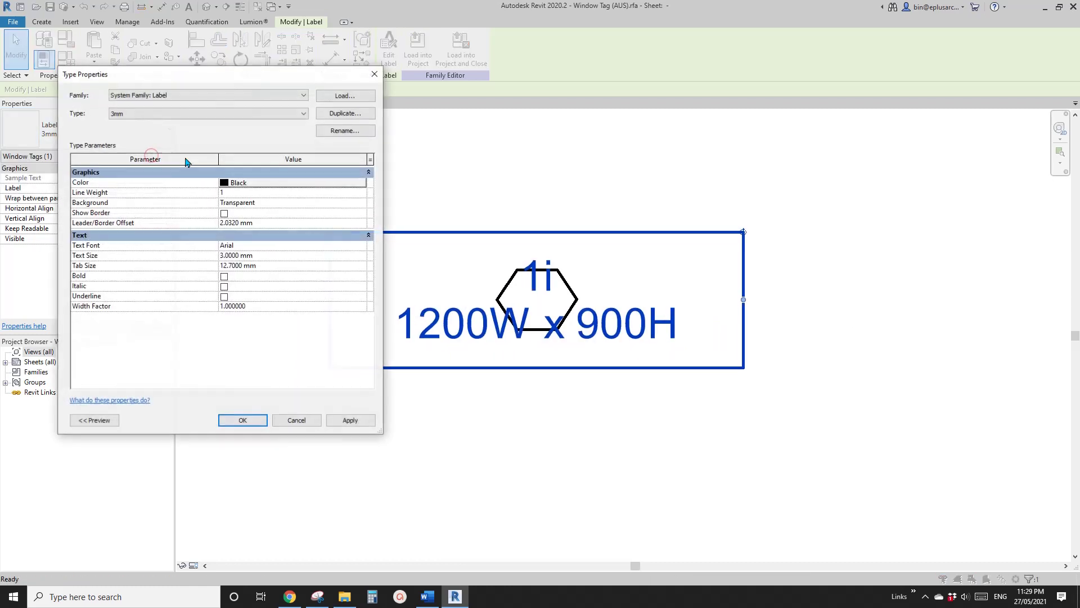
click(344, 113)
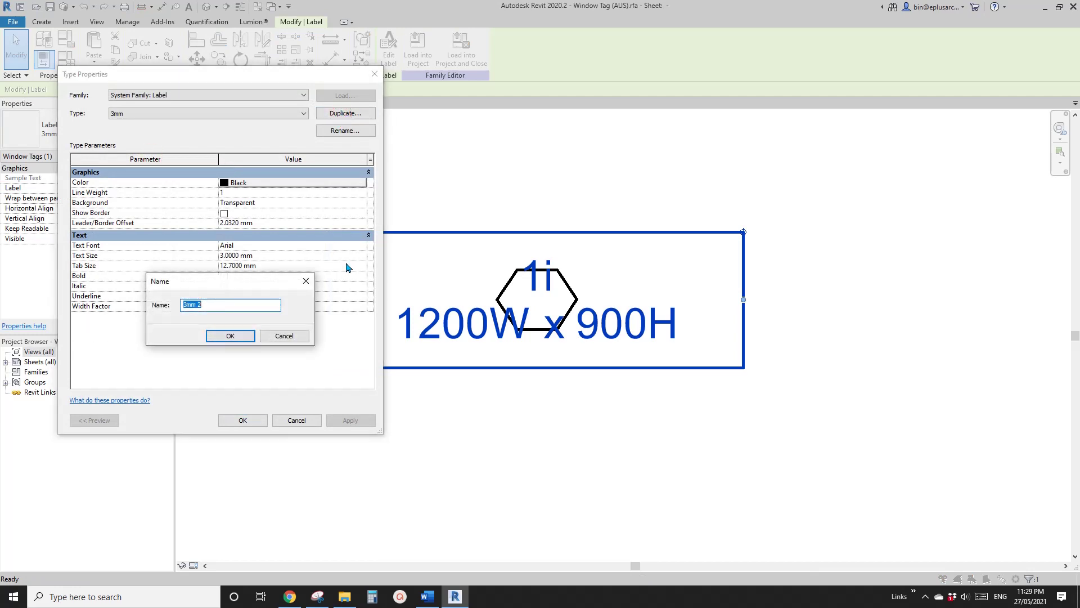
text(1.)
key(BackSpace)
key(BackSpace)
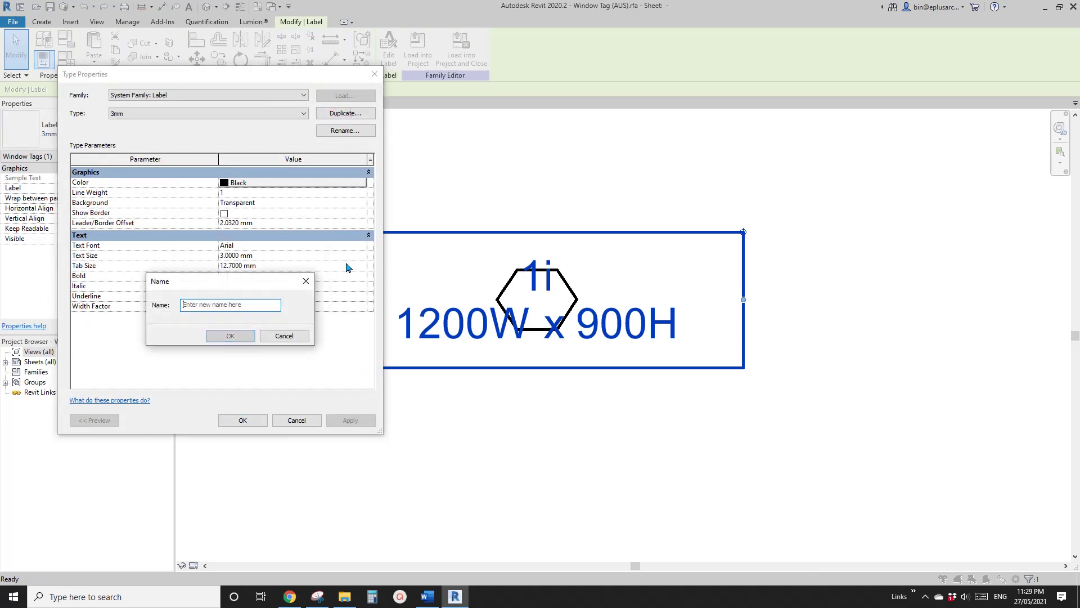
text(20)
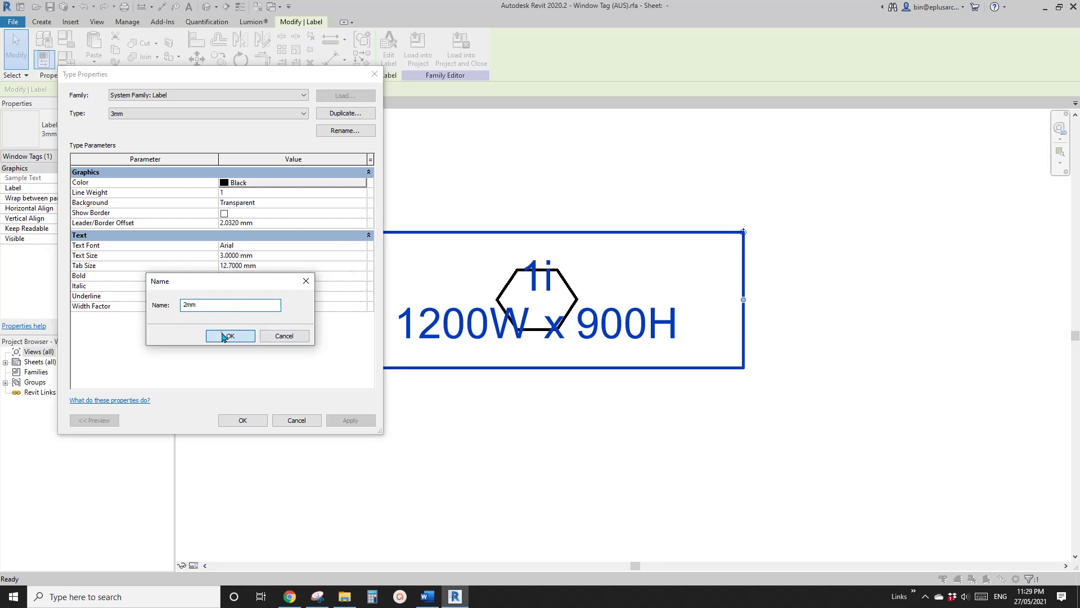
click(248, 338)
- Set the 2mm label type's text size to 2 mm and width factor to 0.8, and confirm the type properties
click(271, 255)
text(2)
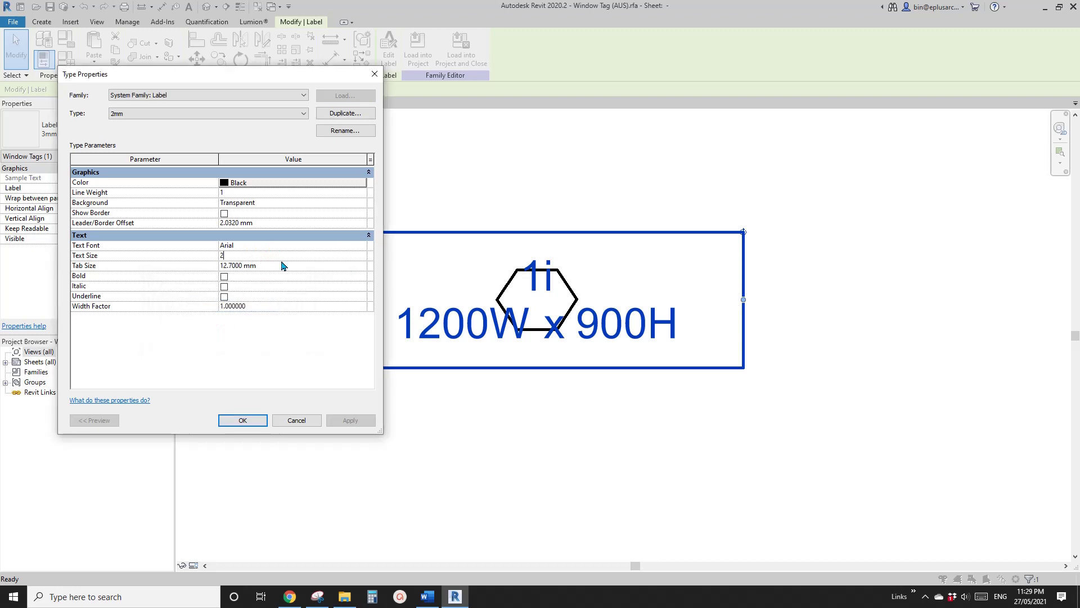
click(283, 343)
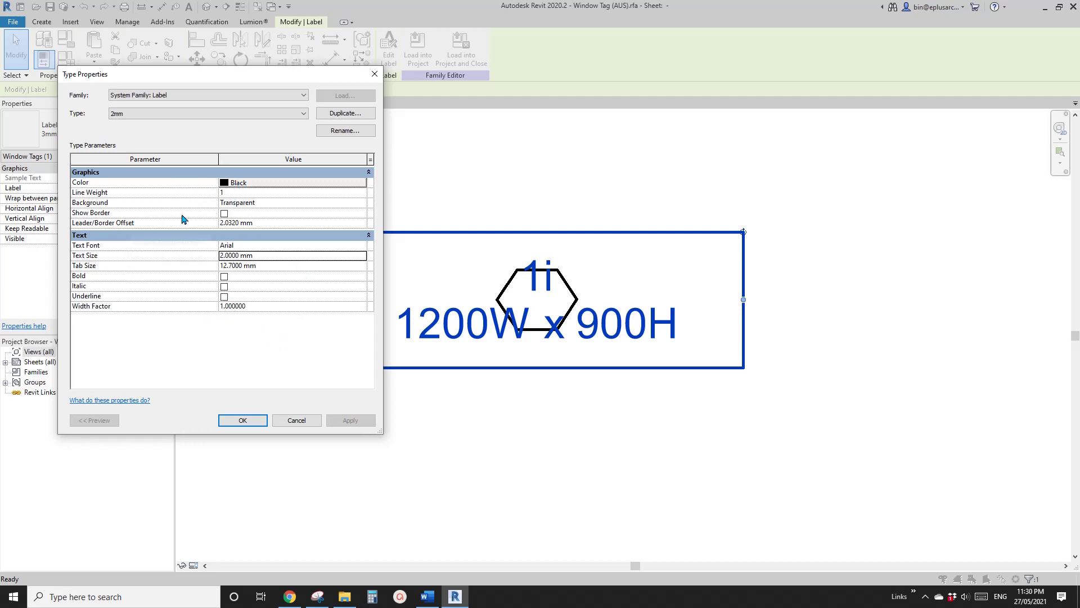
click(268, 306)
text(0.)
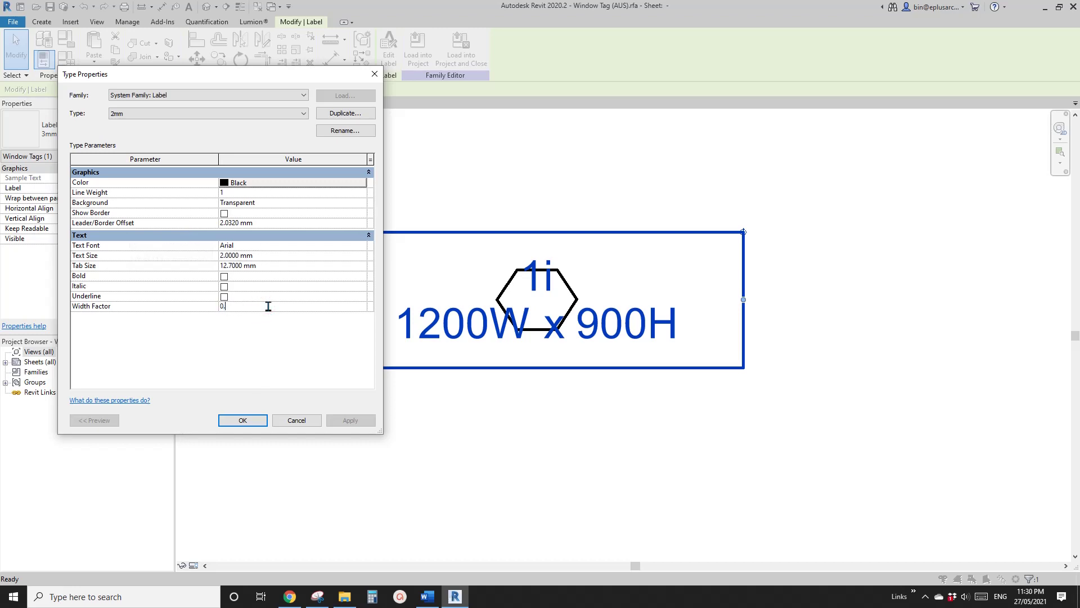
text(8)
click(243, 351)
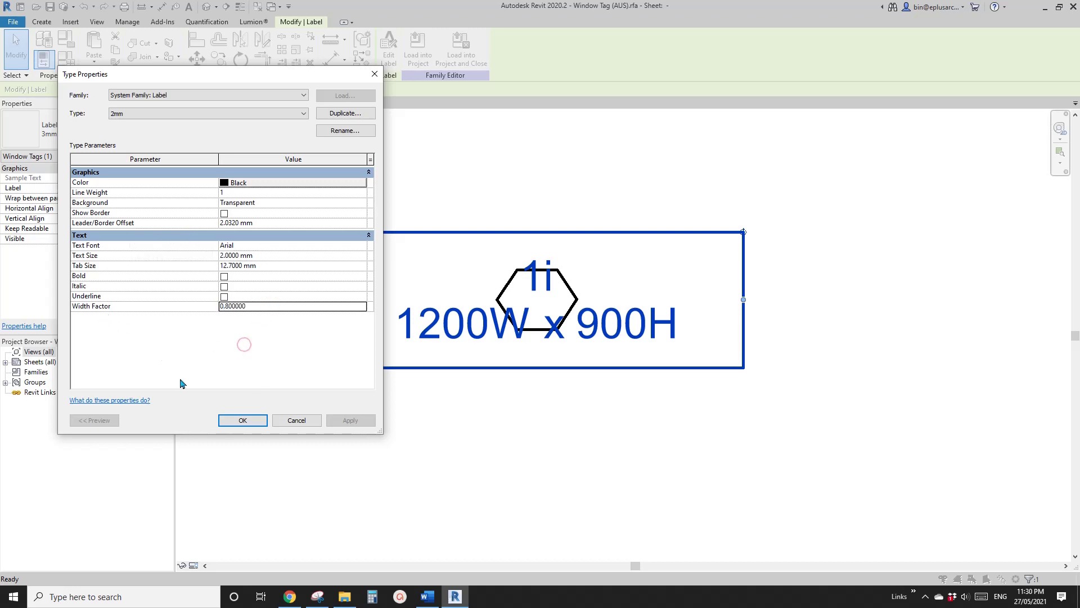
click(242, 420)
- Select all six lines of the hexagon around the label and turn off their visibility
scroll(586, 392, up, 1)
middle_drag(586, 392, 617, 381)
scroll(554, 417, down, 1)
scroll(618, 381, up, 1)
scroll(566, 230, up, 2)
key(Escape)
key(Tab)
click(569, 238)
scroll(469, 264, down, 2)
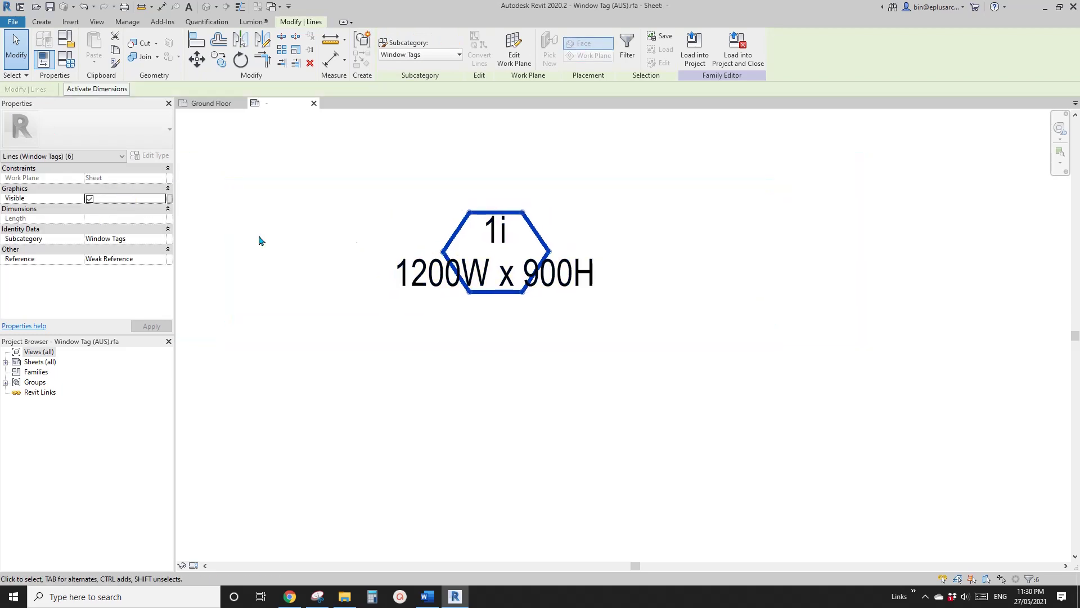
click(90, 201)
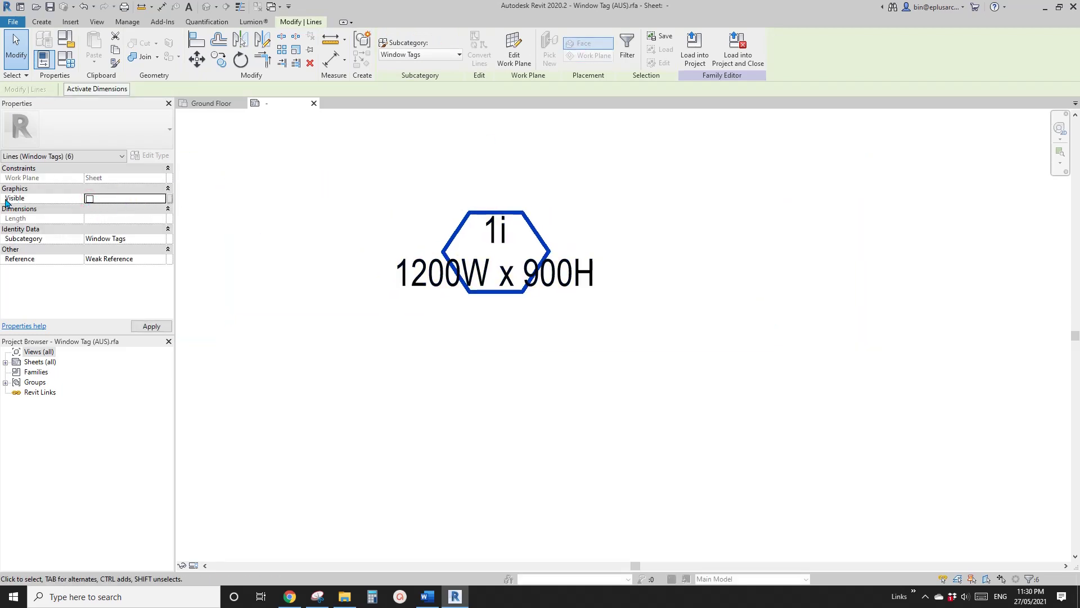
scroll(552, 228, down, 1)
middle_drag(552, 227, 550, 251)
key(Escape)
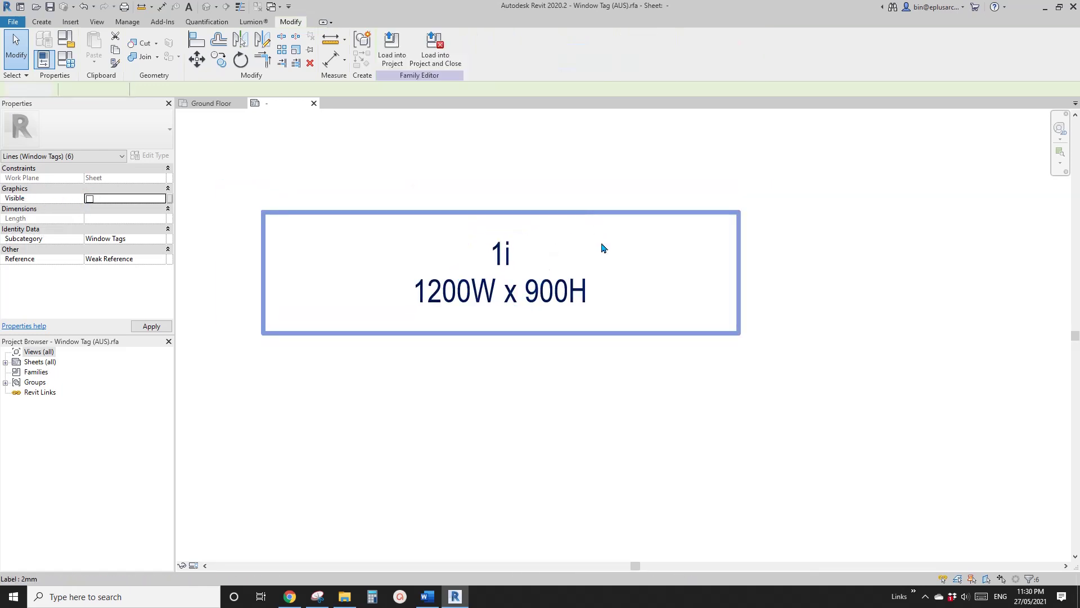
scroll(591, 265, up, 1)
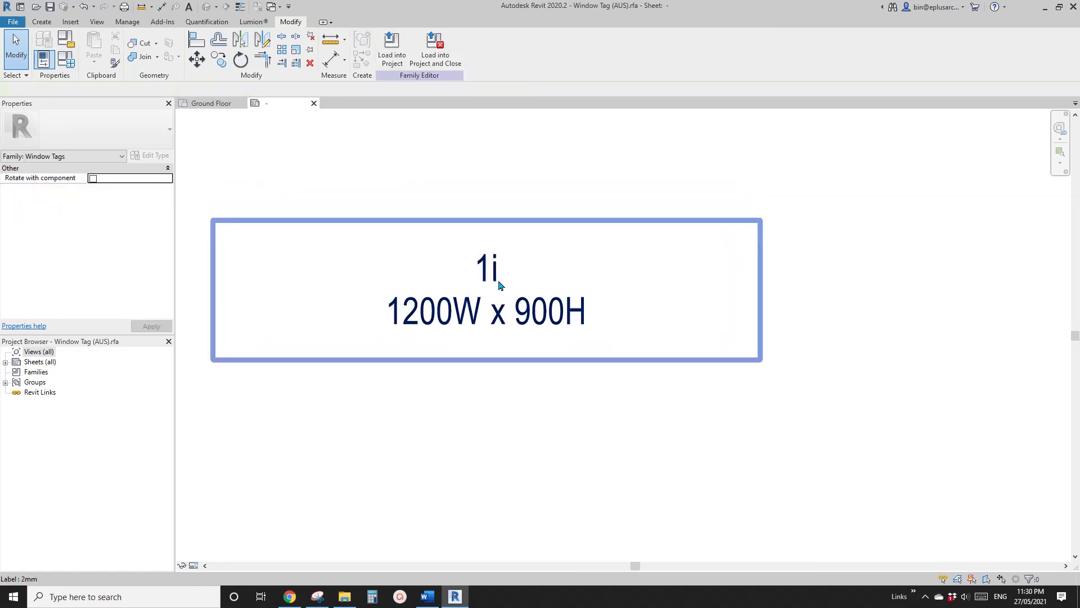
scroll(488, 279, up, 3)
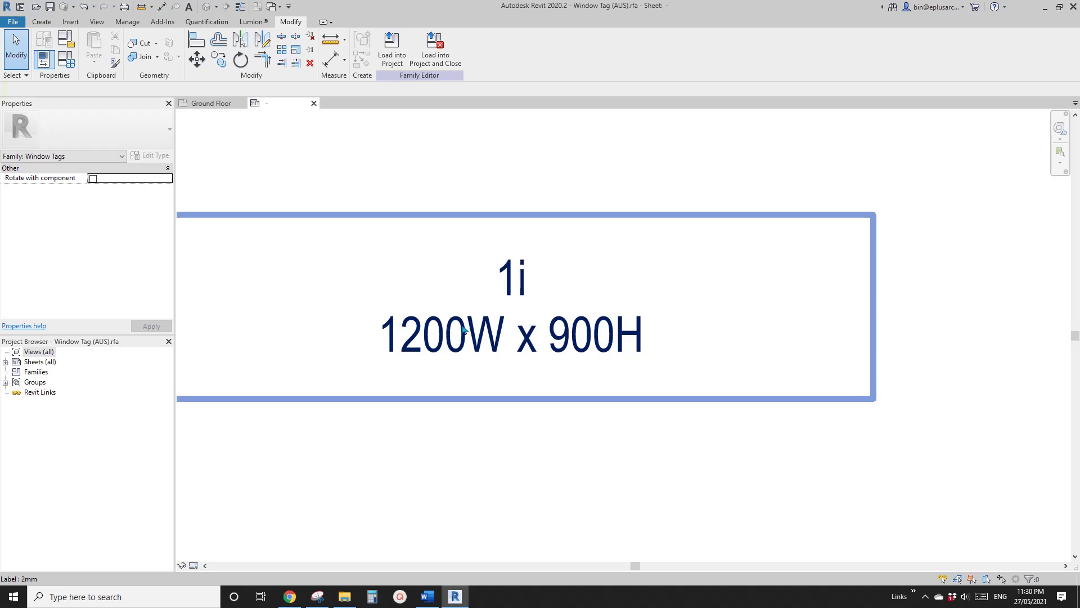
- Load the edited window tag family into the project, overwriting the existing version
scroll(451, 329, down, 1)
middle_drag(451, 329, 525, 339)
click(399, 53)
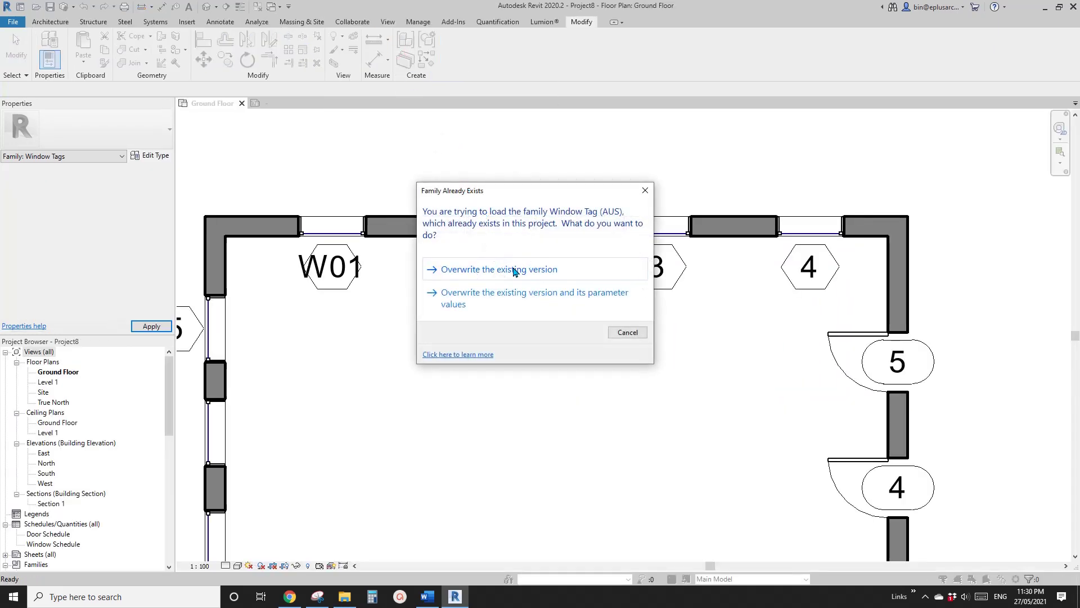
click(513, 270)
middle_drag(482, 371, 495, 297)
middle_drag(371, 224, 401, 266)
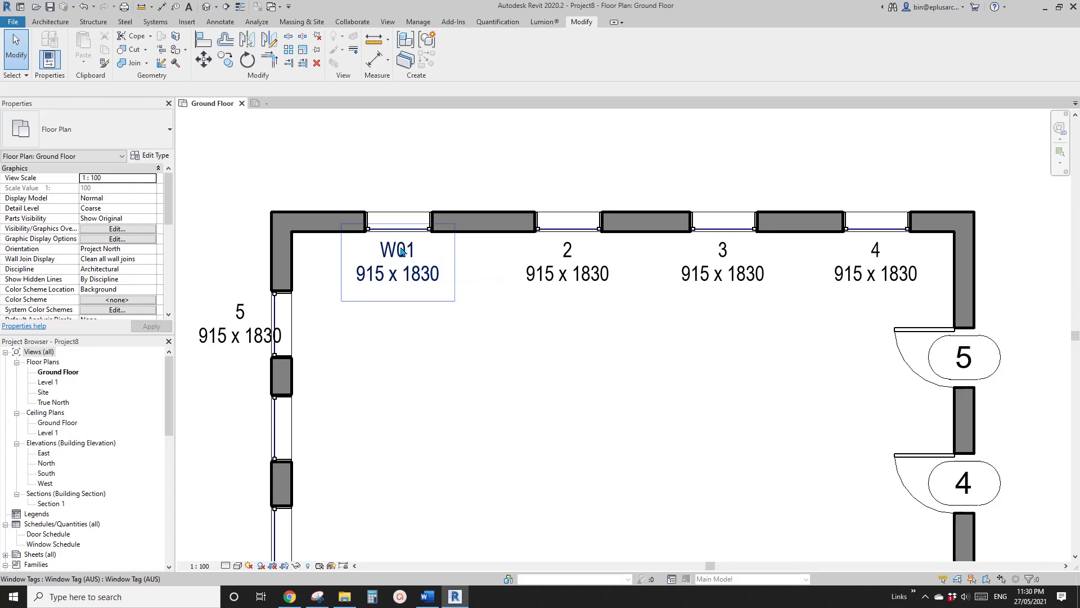
- Change the mark of the second window along the upper wall to W02 through its tag's parameter values
click(569, 252)
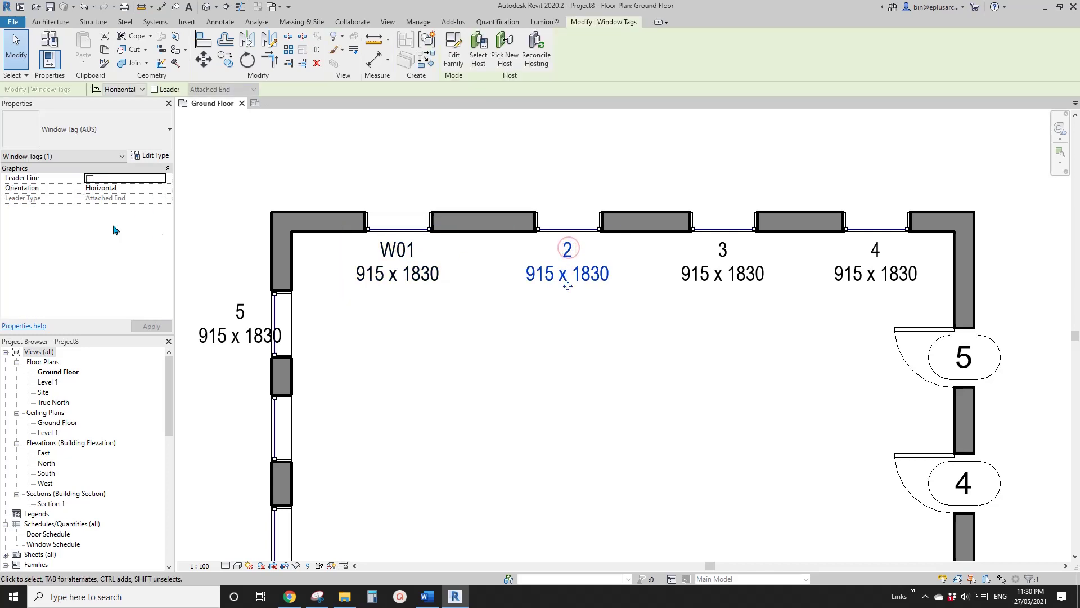
scroll(537, 233, up, 1)
click(570, 225)
key(Escape)
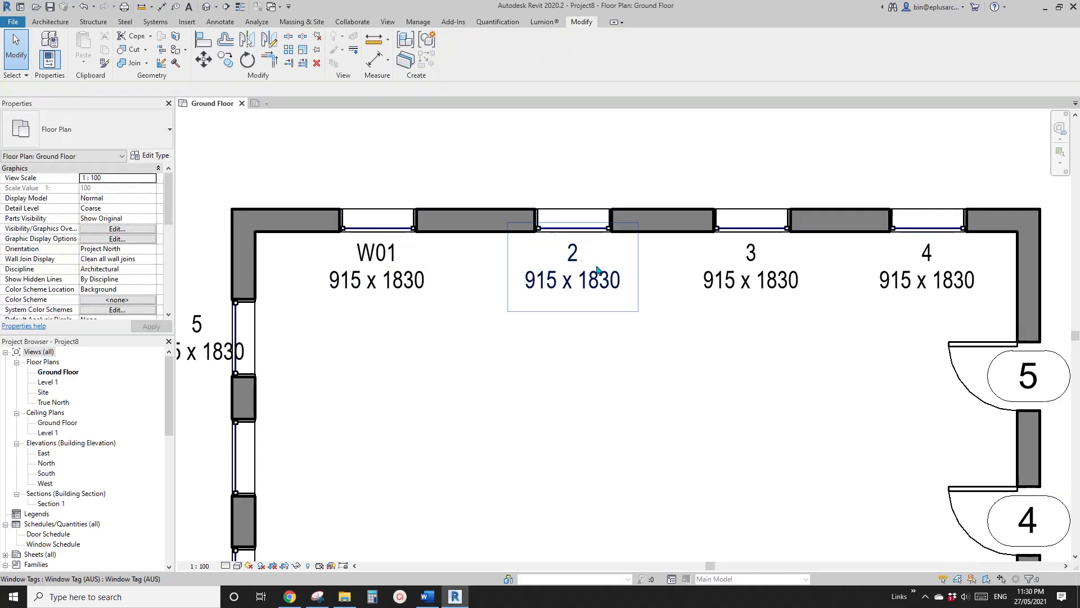
middle_drag(580, 268, 482, 304)
click(482, 281)
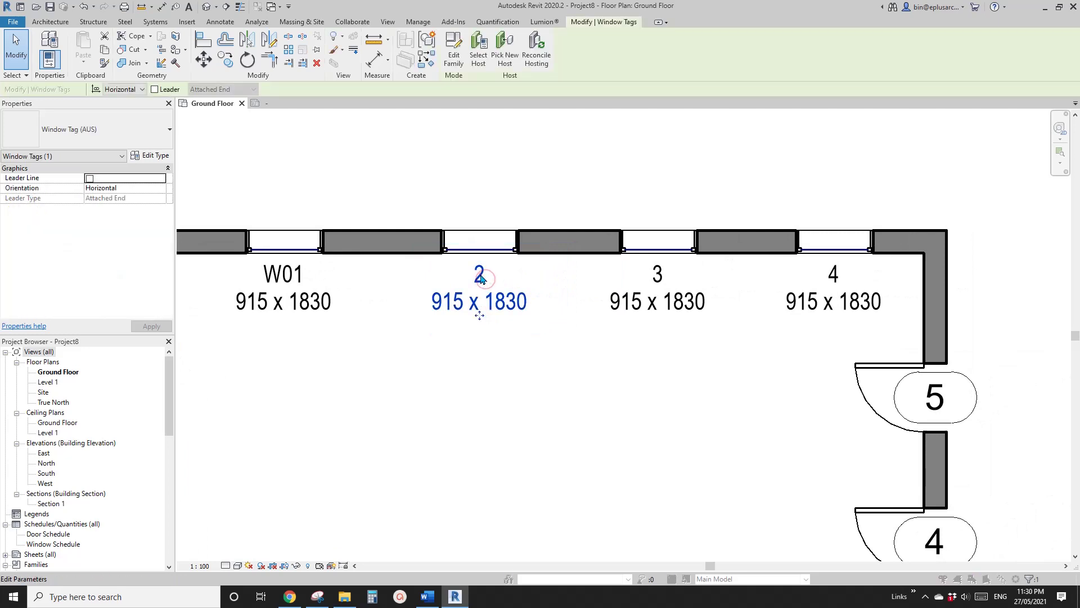
click(484, 276)
click(667, 357)
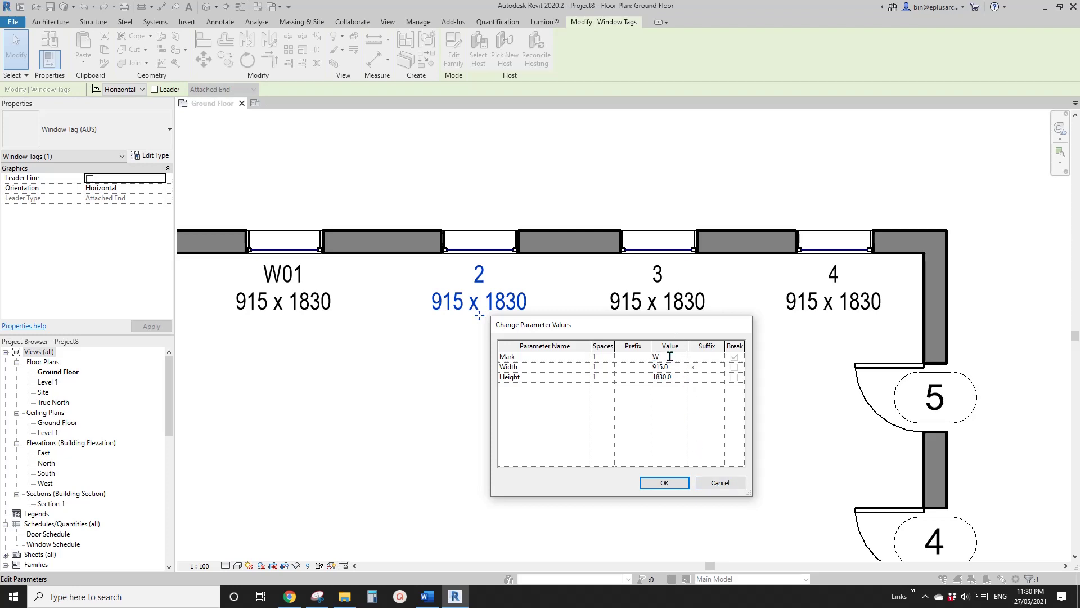
key(Return)
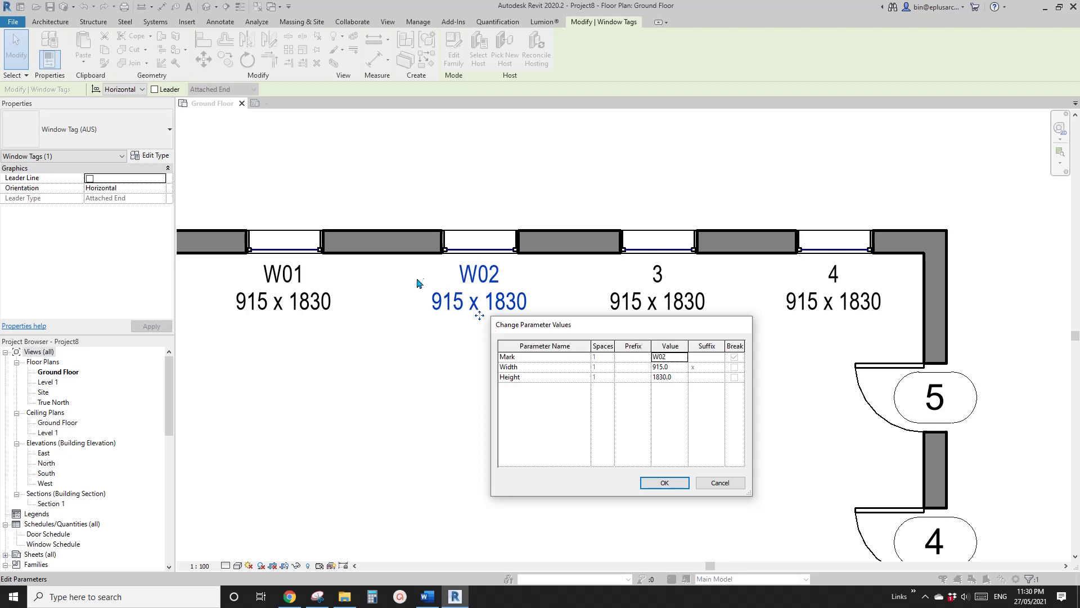
click(665, 482)
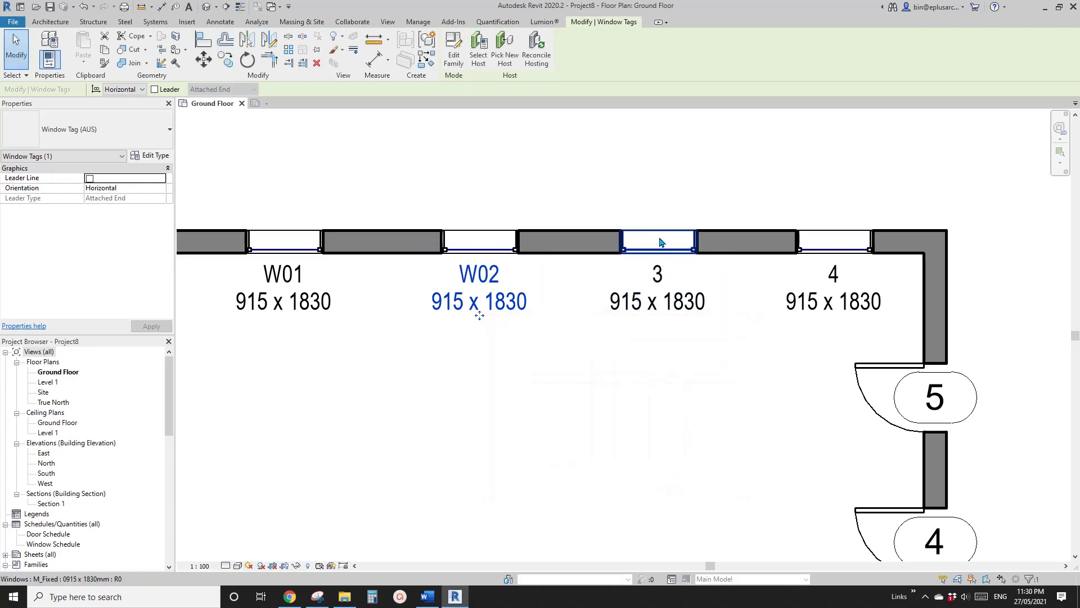
- Select the third window along the upper wall and set its Mark property to W03
click(675, 248)
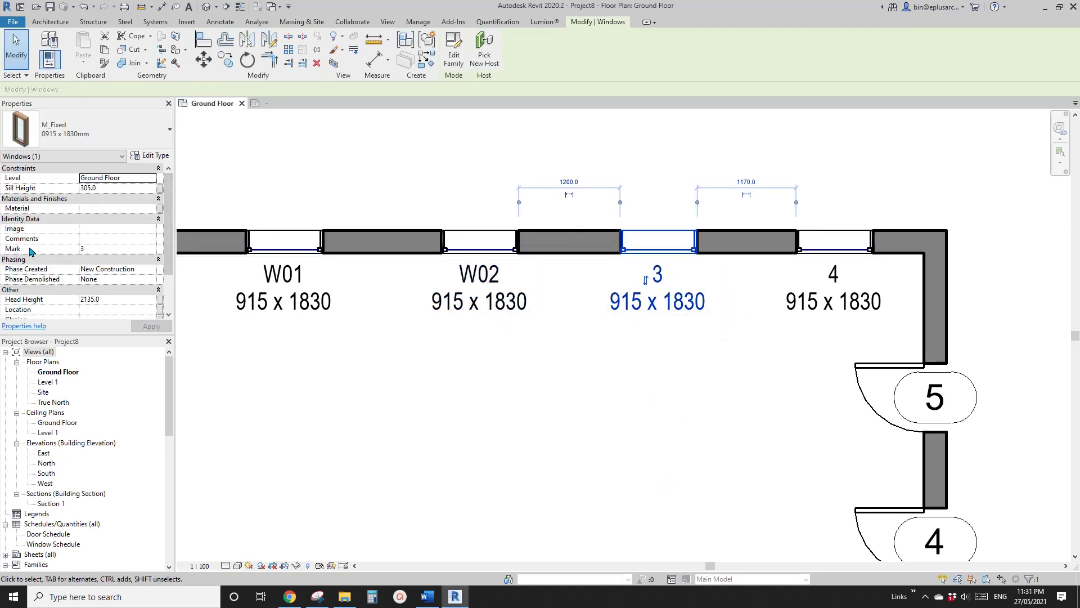
click(106, 250)
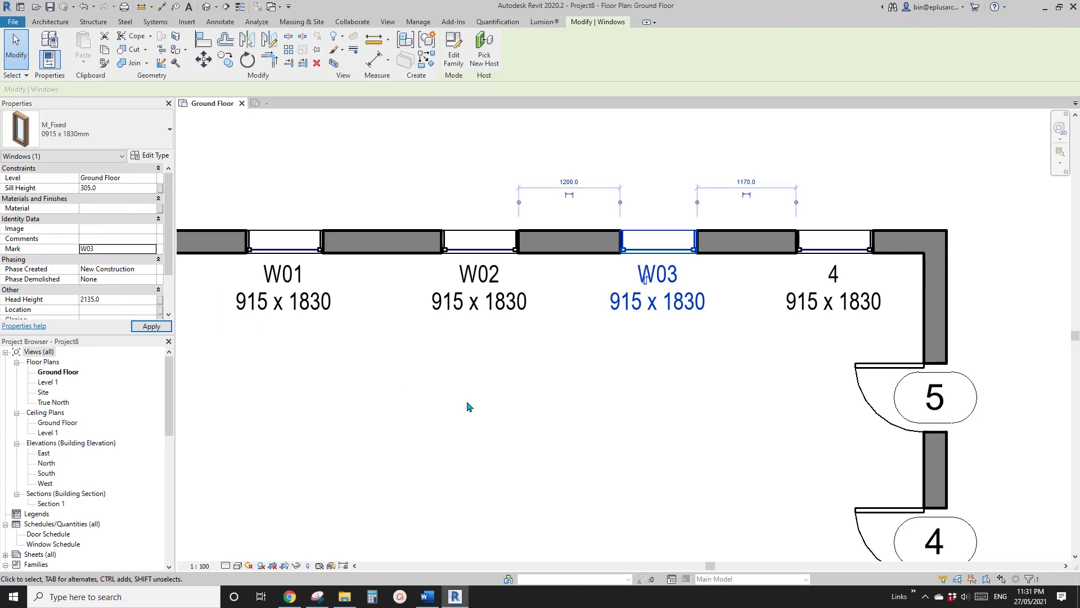
click(493, 406)
scroll(528, 391, down, 1)
middle_drag(493, 393, 548, 382)
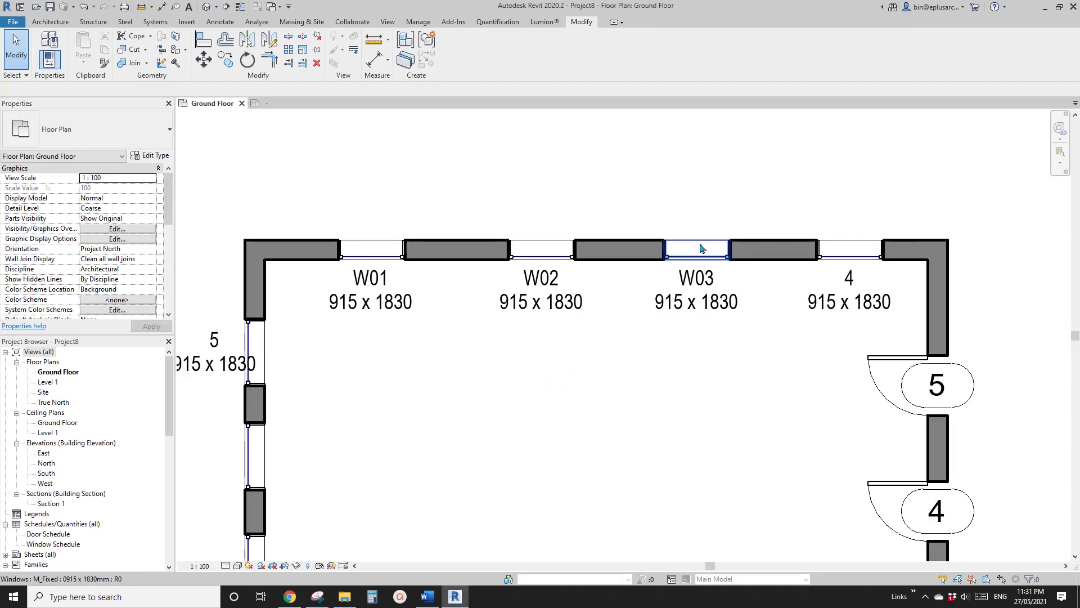
- Change window W03 to the M_Fixed type 0610 x 0610mm
click(703, 254)
click(705, 256)
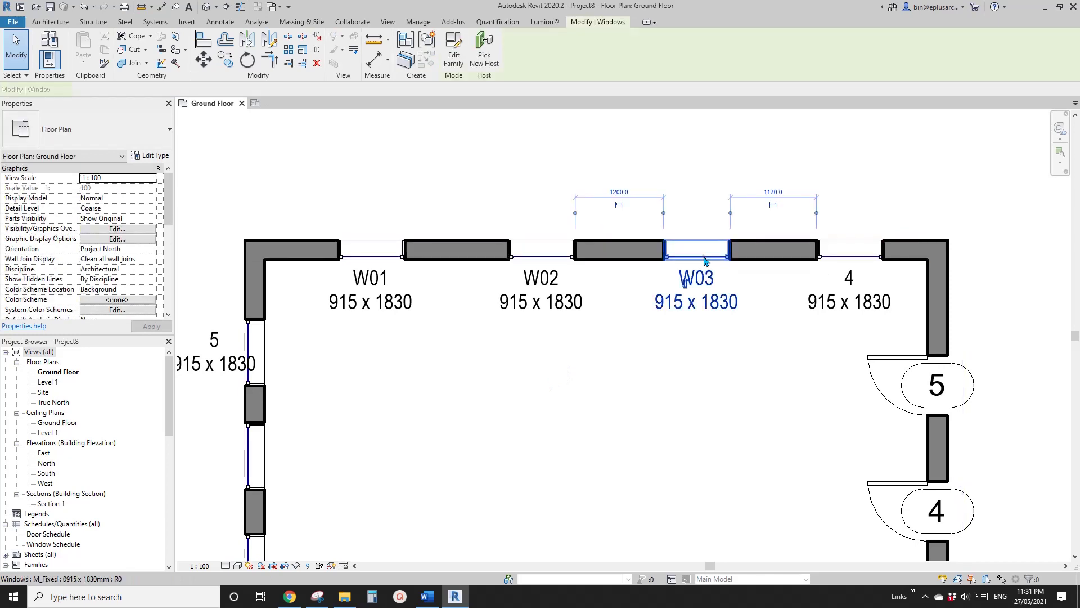
click(121, 133)
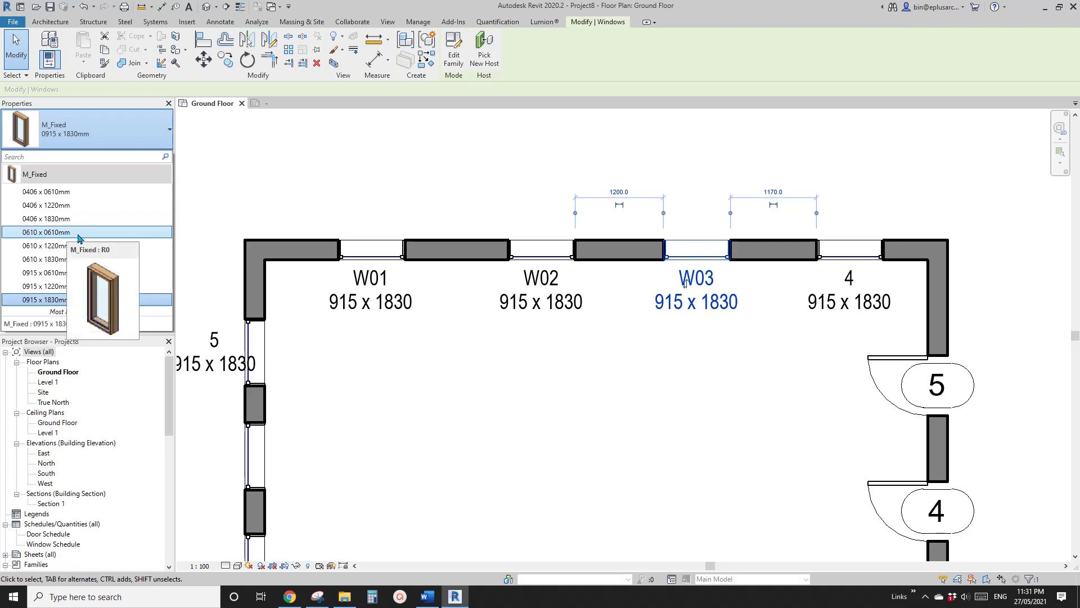
click(73, 232)
click(596, 354)
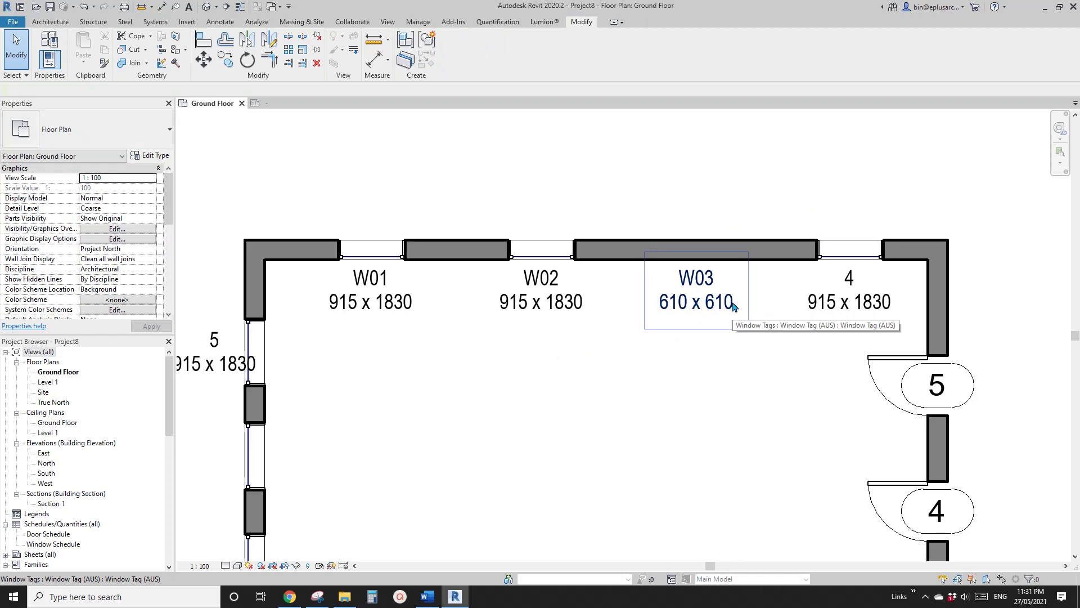
- Start a plan region and sketch a rectangular boundary about 980 mm wide across the wall around window W03
scroll(707, 286, up, 2)
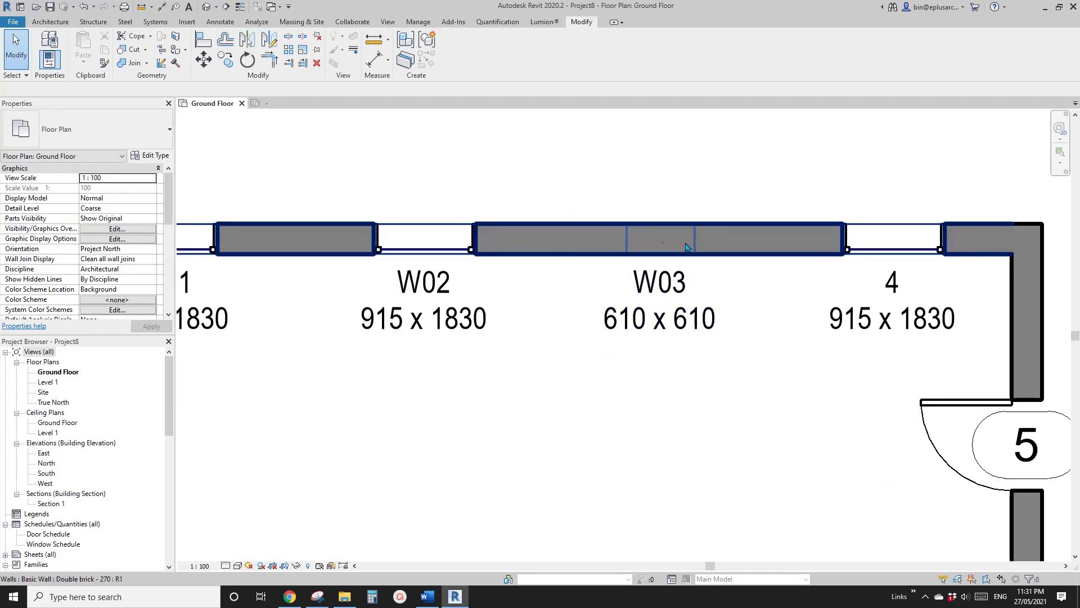
scroll(110, 243, down, 5)
scroll(122, 256, up, 5)
scroll(497, 240, down, 2)
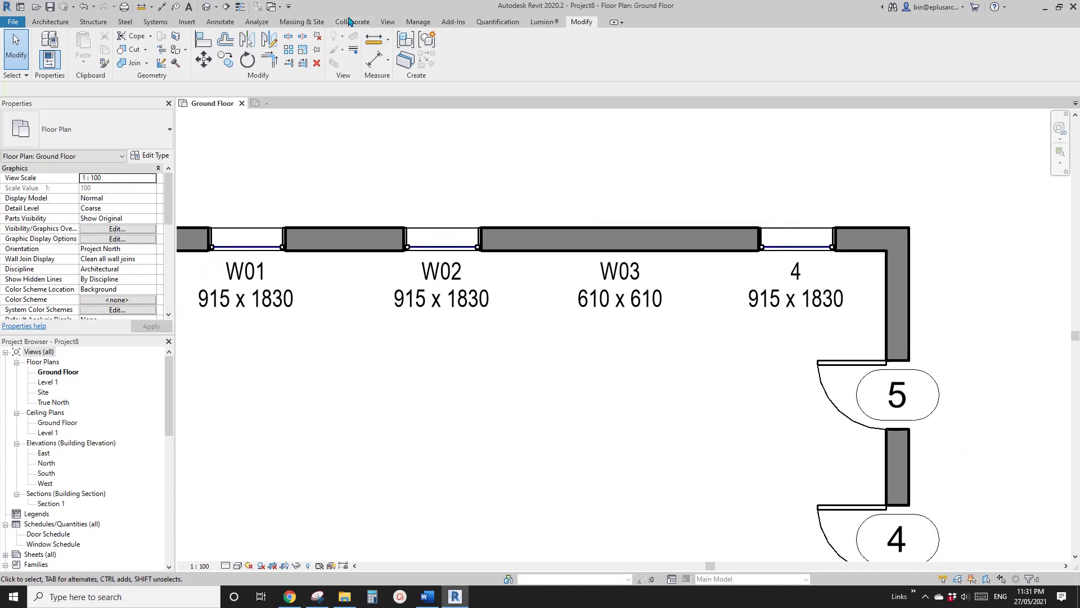
click(387, 21)
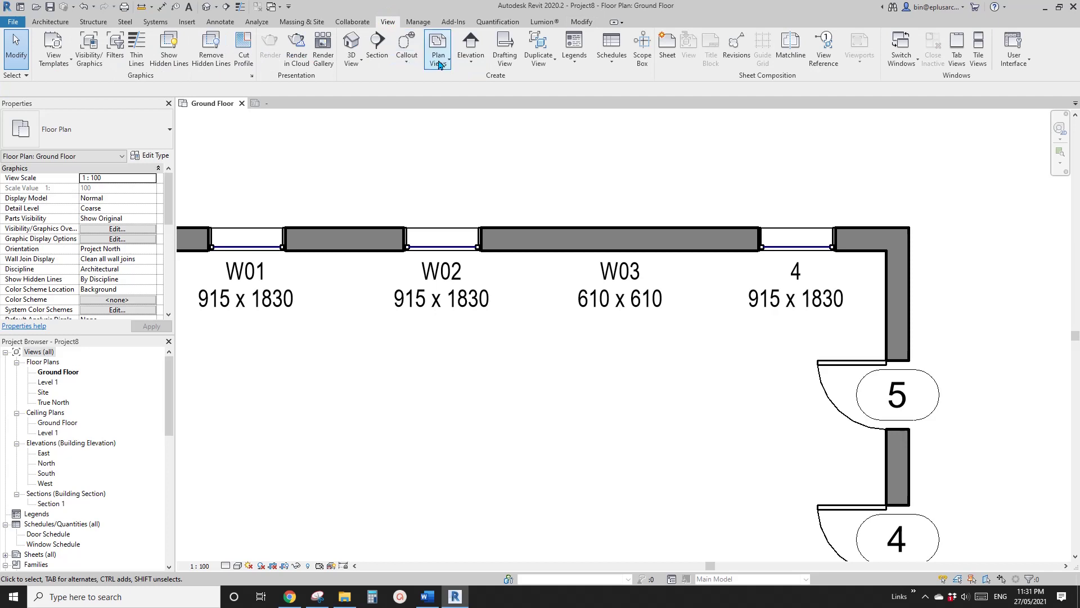
click(438, 61)
click(466, 160)
scroll(466, 160, up, 1)
click(597, 214)
click(692, 280)
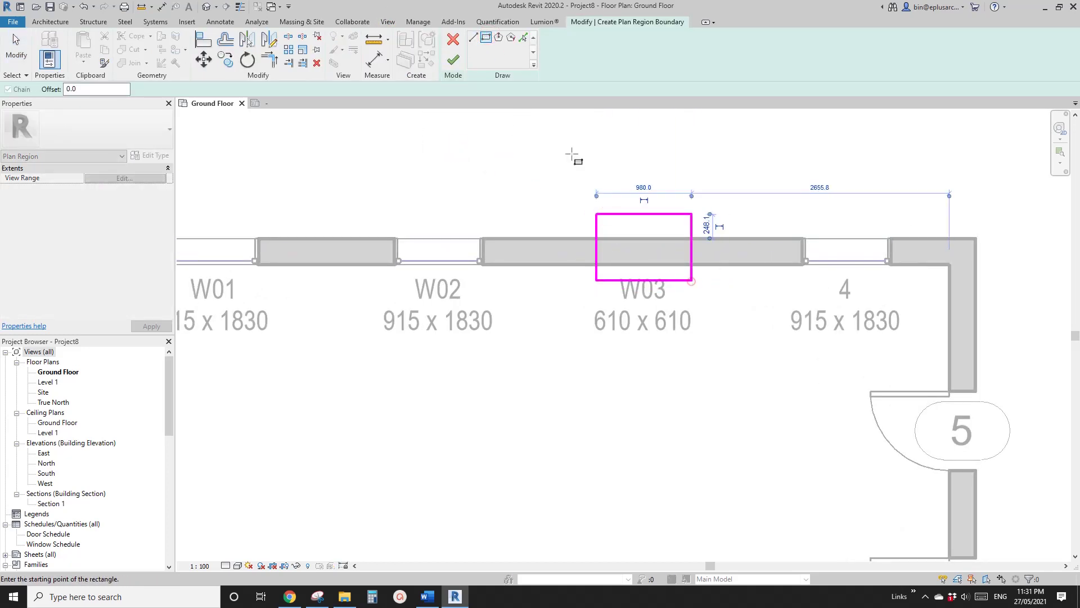
- Set the plan region's view range cut plane offset to 900 and finish the plan region
click(126, 179)
drag(546, 191, 490, 171)
double_click(612, 220)
text(900)
click(562, 312)
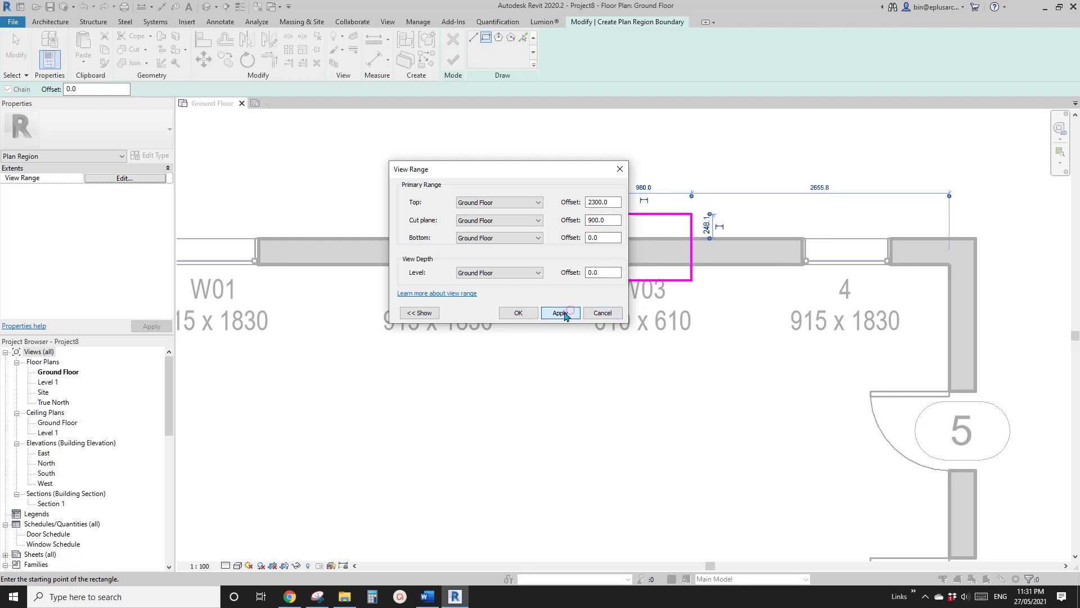
click(518, 313)
click(453, 60)
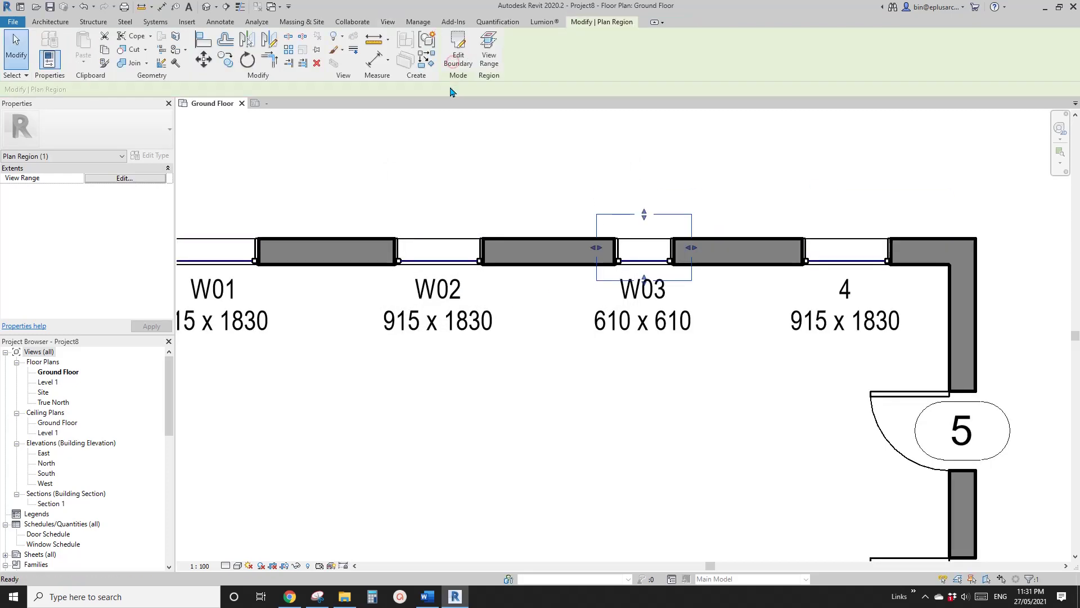
click(767, 208)
scroll(777, 264, down, 3)
middle_drag(786, 252, 628, 243)
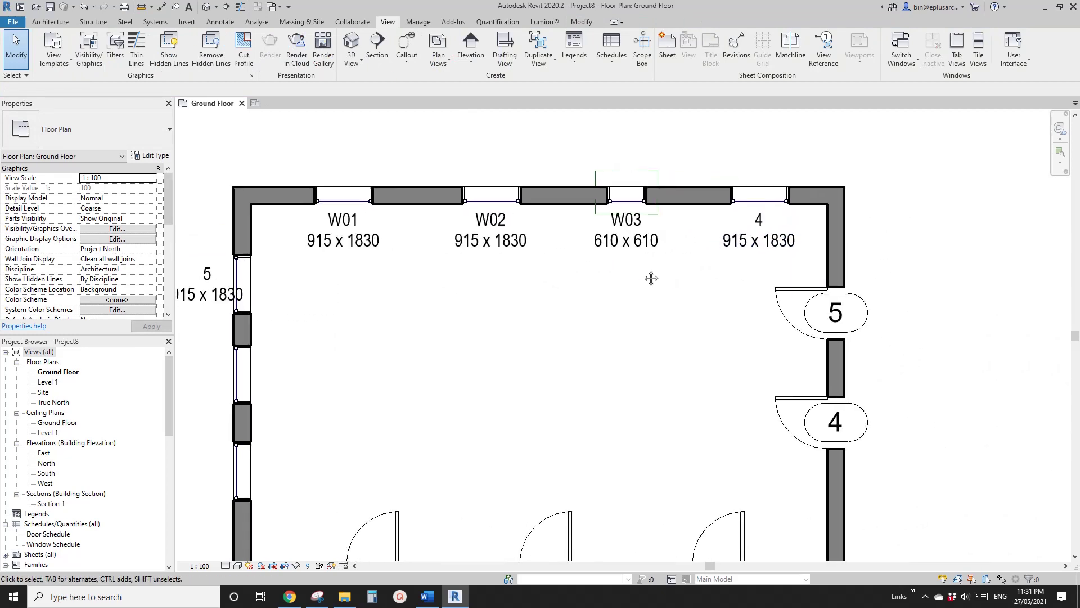
- Open the family of the W01 window tag for editing and select its label
scroll(340, 236, up, 2)
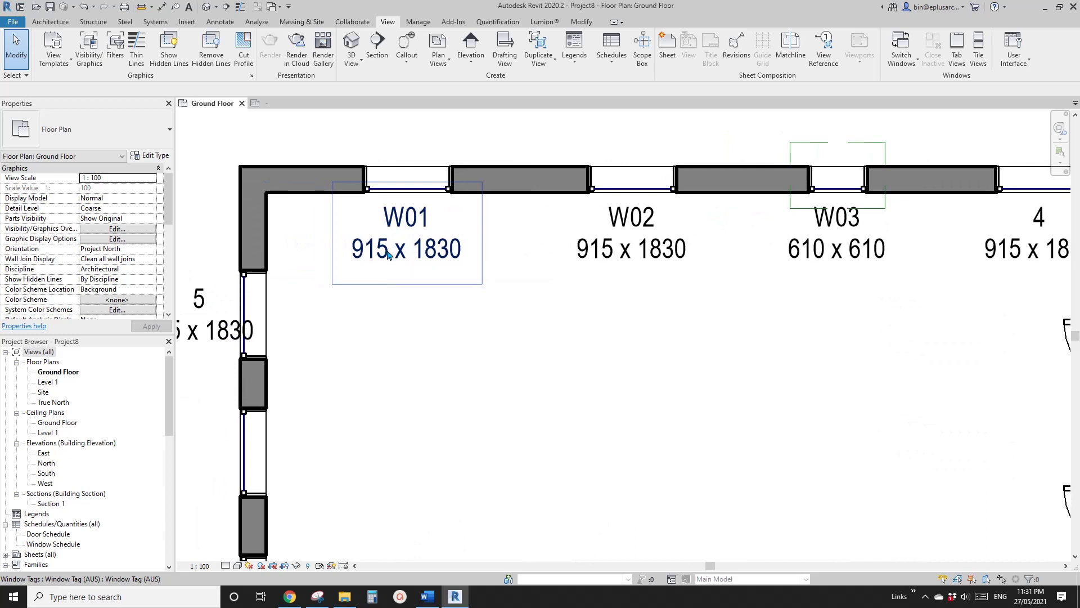
click(415, 248)
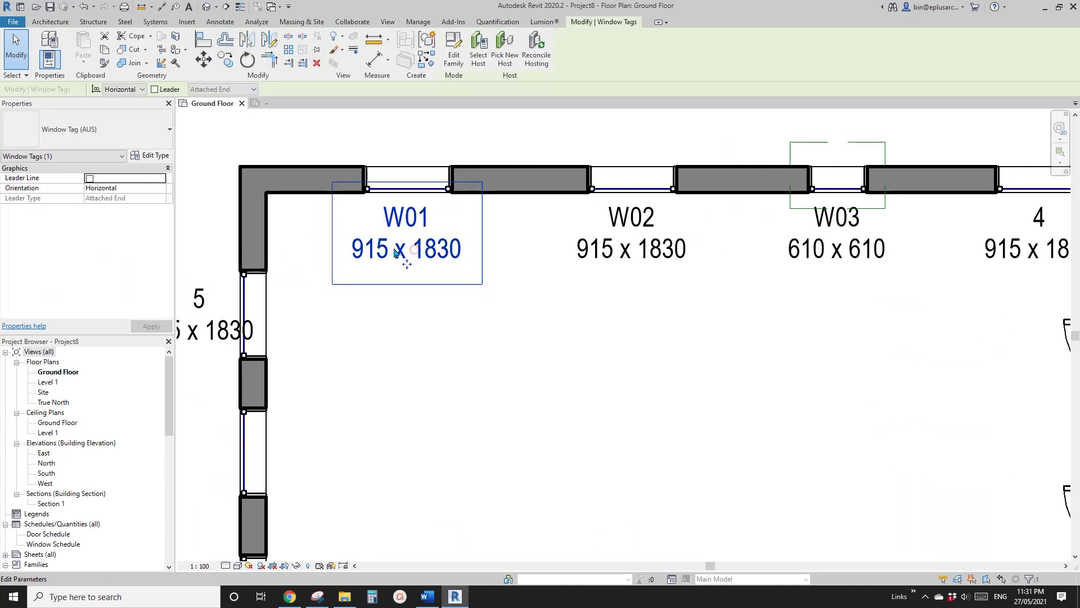
middle_drag(415, 249, 559, 263)
click(456, 35)
click(509, 321)
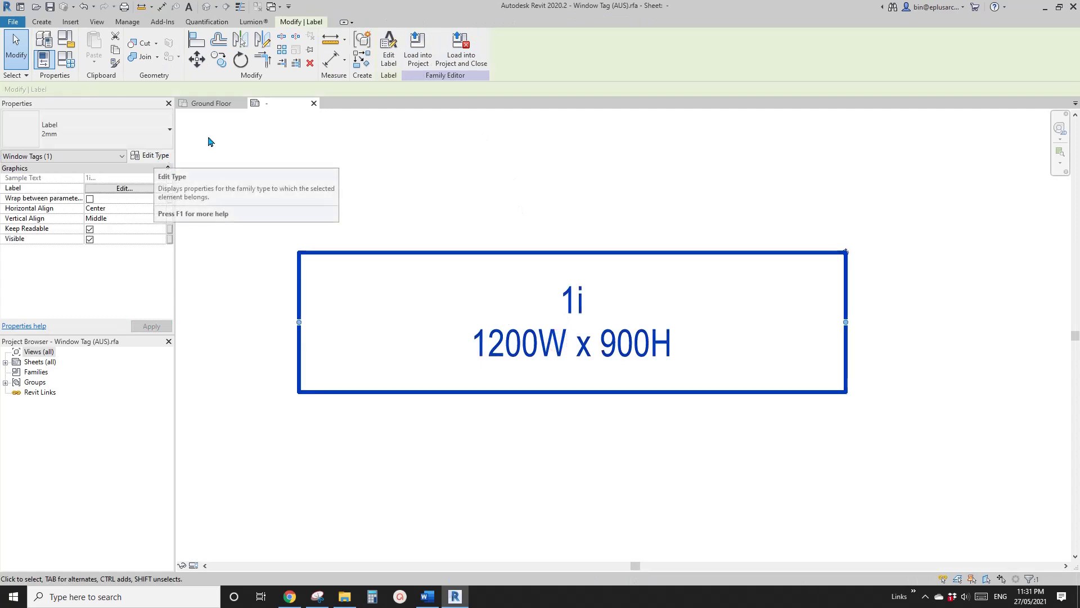
- Override the project settings for the label's Width parameter format with mm as the unit symbol, and confirm the label
click(389, 53)
click(320, 169)
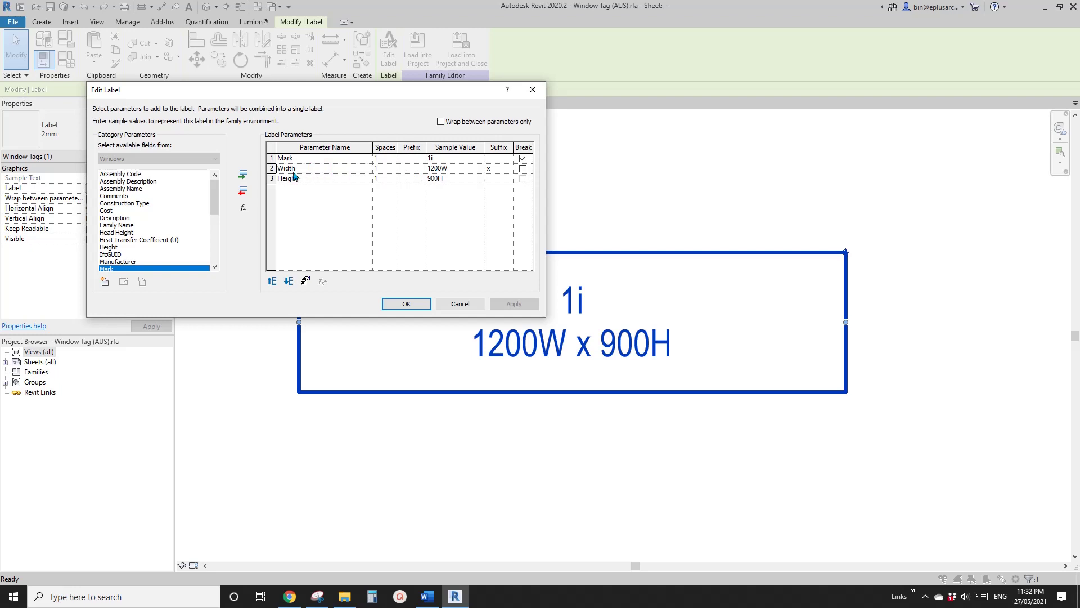
click(306, 281)
drag(497, 153, 748, 97)
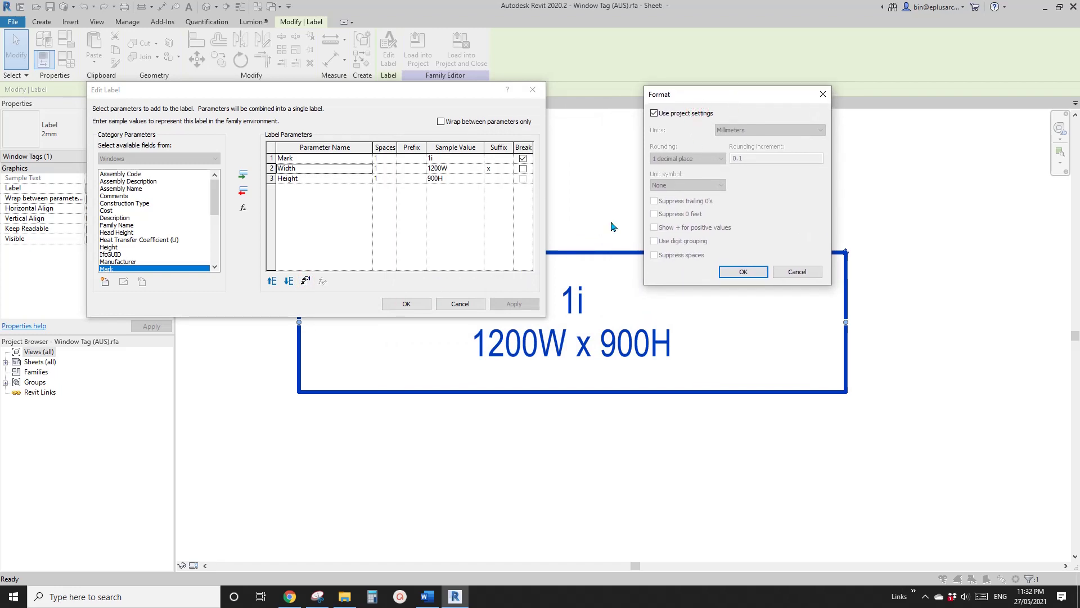
click(664, 114)
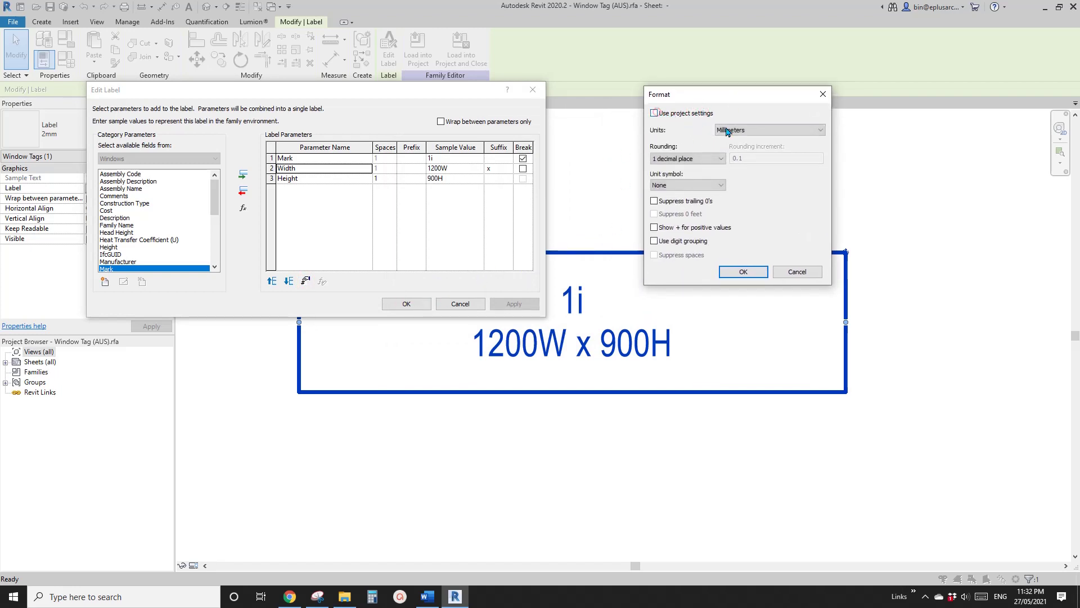
click(697, 185)
click(664, 204)
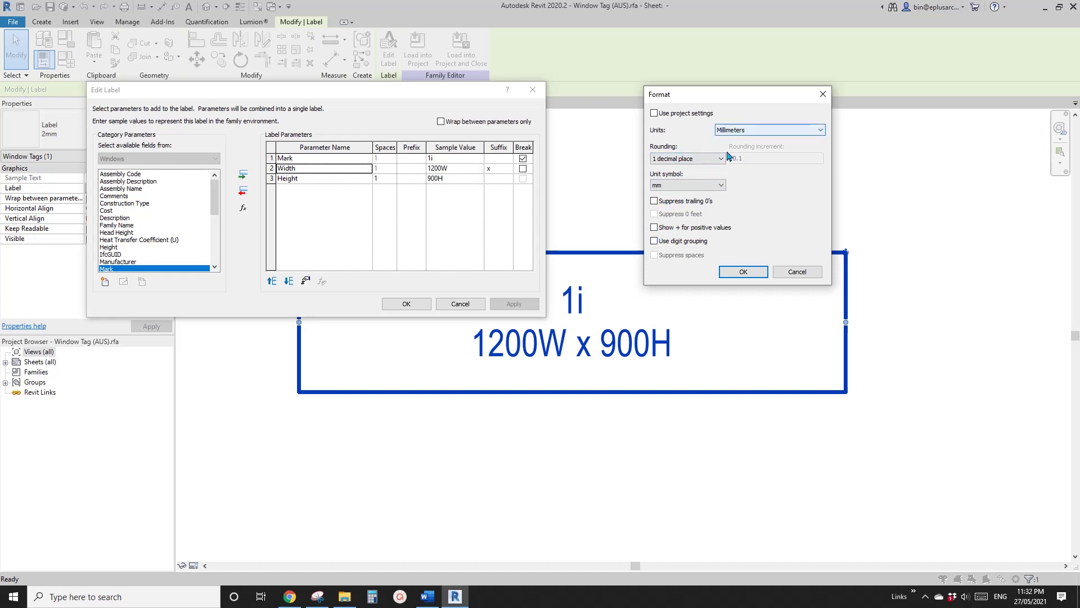
click(743, 271)
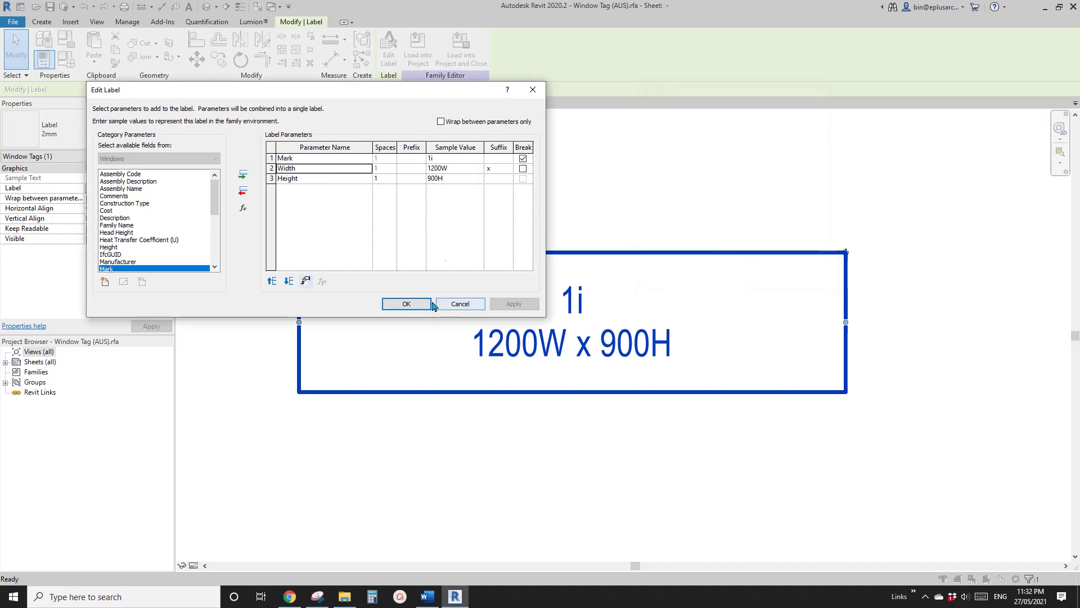
click(454, 181)
click(348, 176)
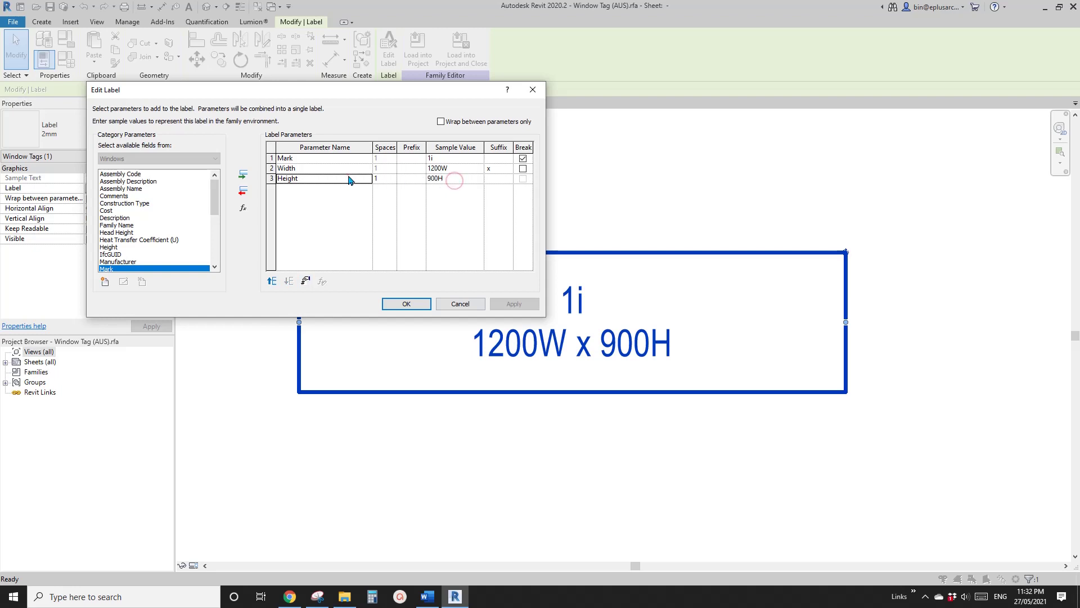
click(403, 304)
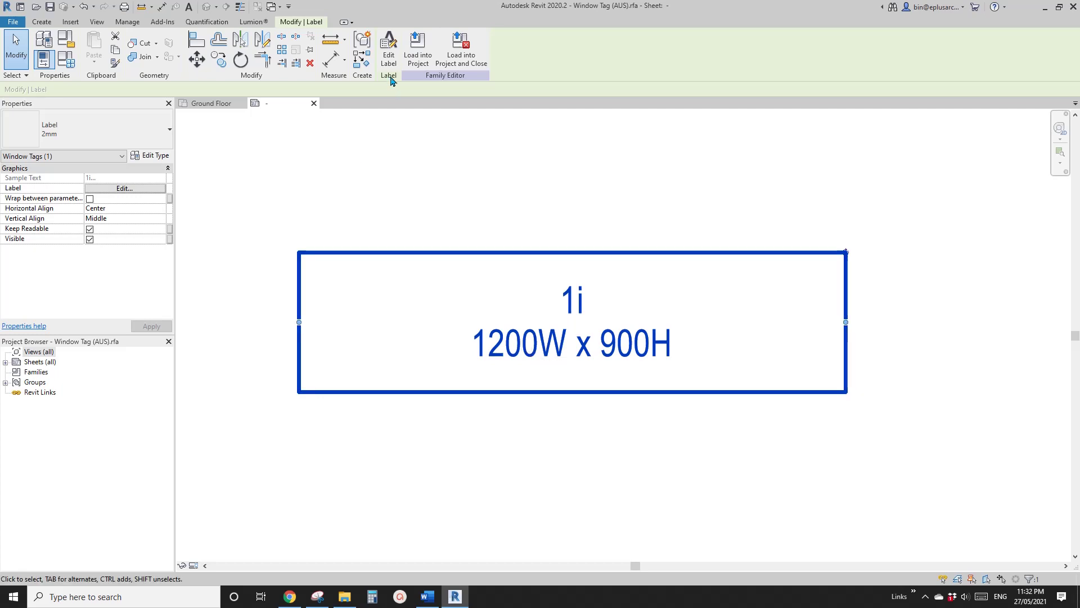
- Reopen the label for editing and review the format settings of its Width parameter
click(389, 52)
click(340, 168)
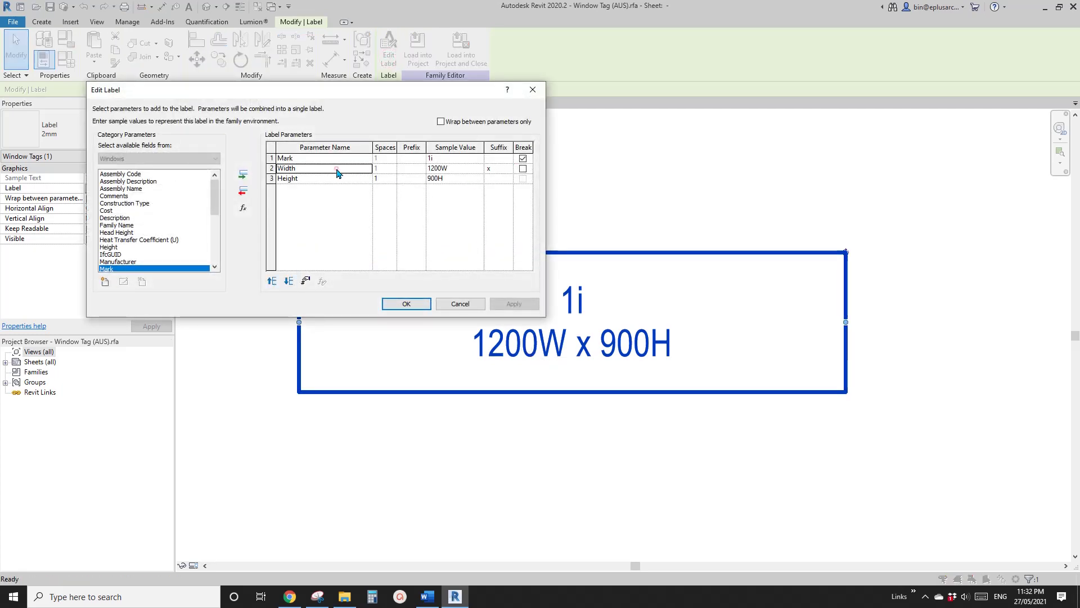
click(305, 281)
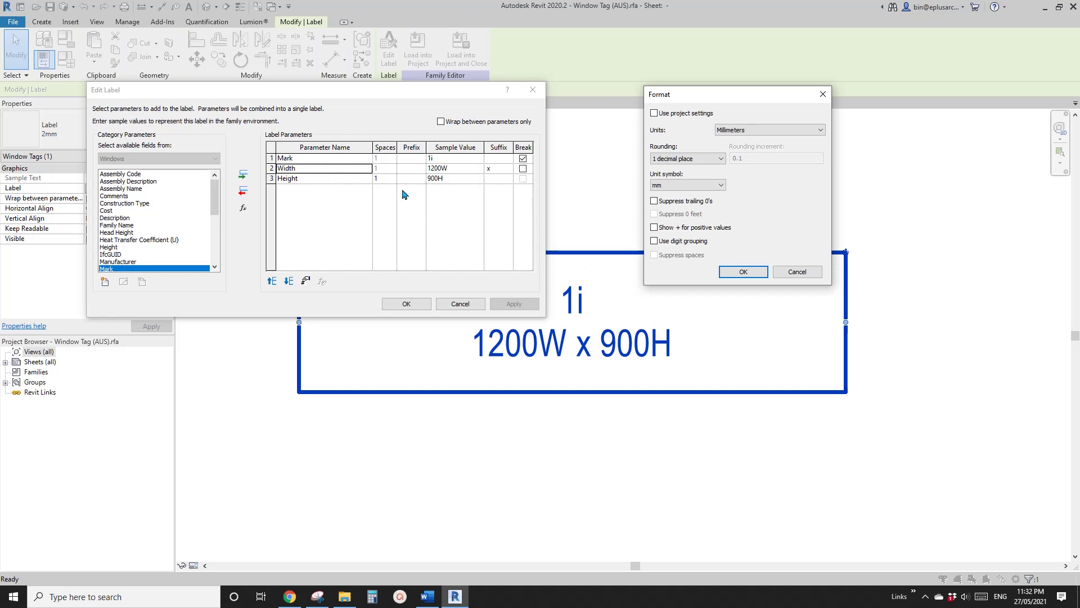
click(743, 272)
- Override the project settings for the label's Height parameter format with mm as the unit symbol, and confirm the label
click(309, 178)
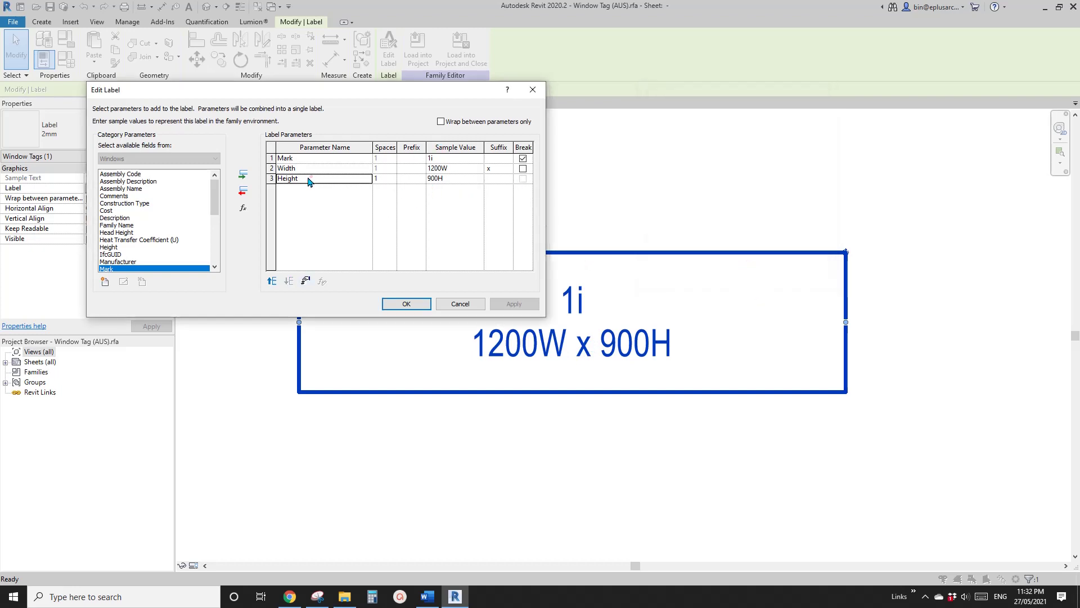
click(305, 280)
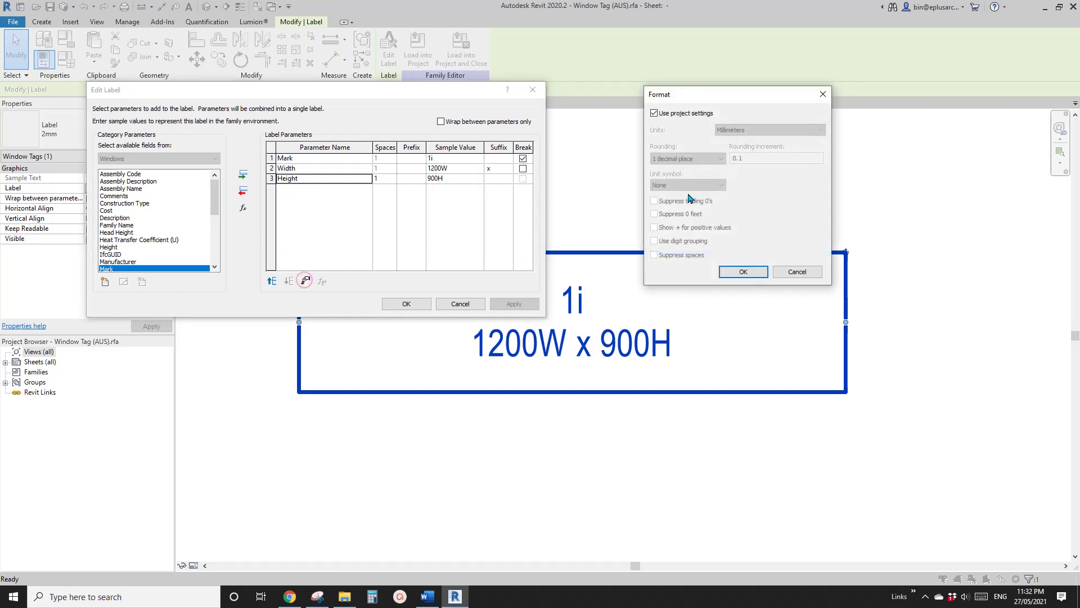
click(671, 115)
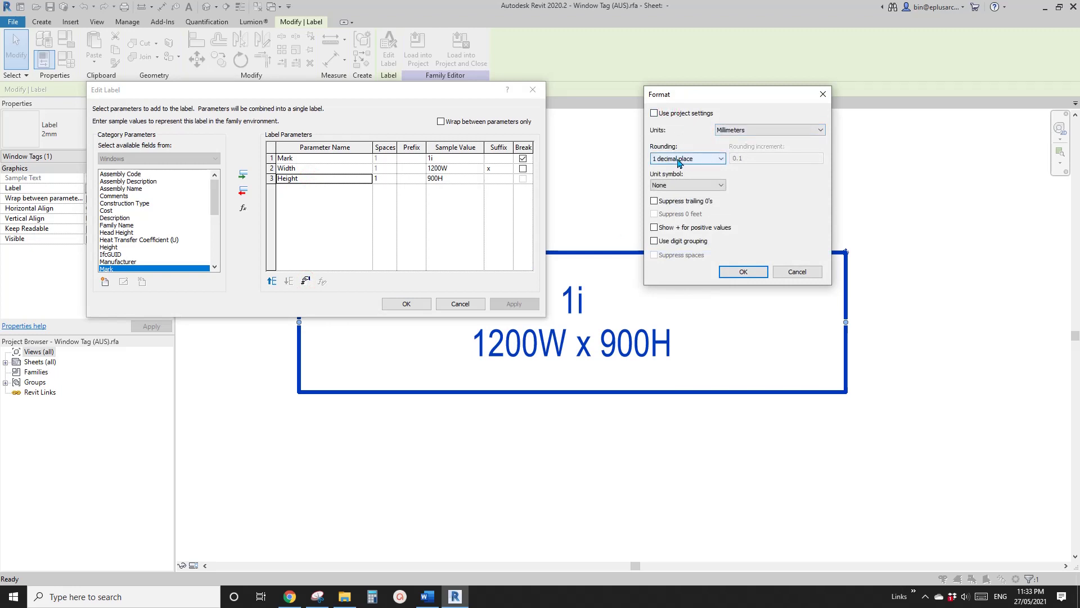
click(683, 185)
click(665, 202)
click(743, 272)
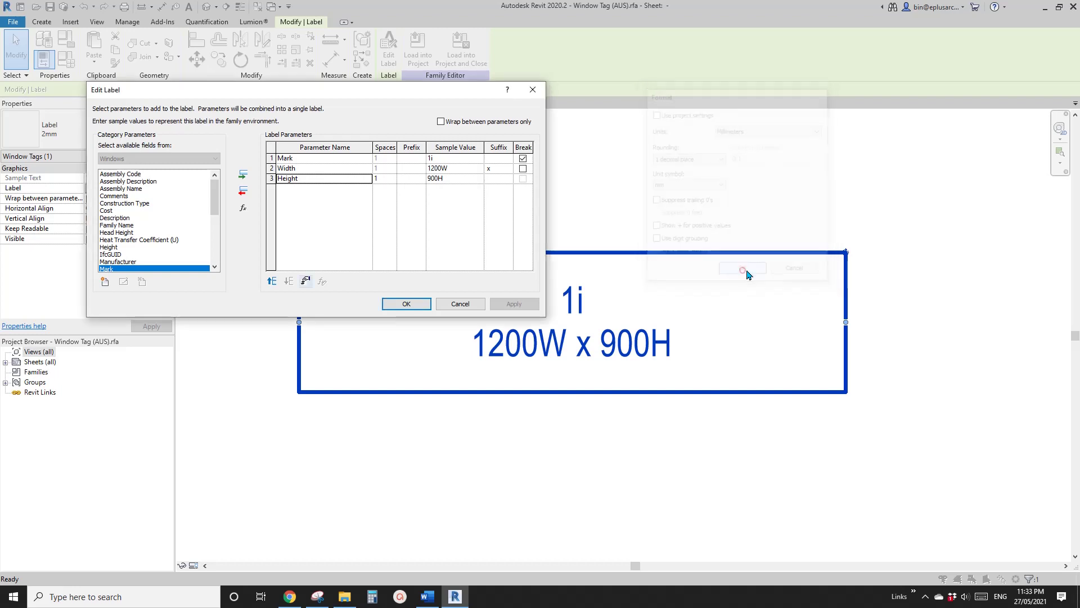
click(406, 304)
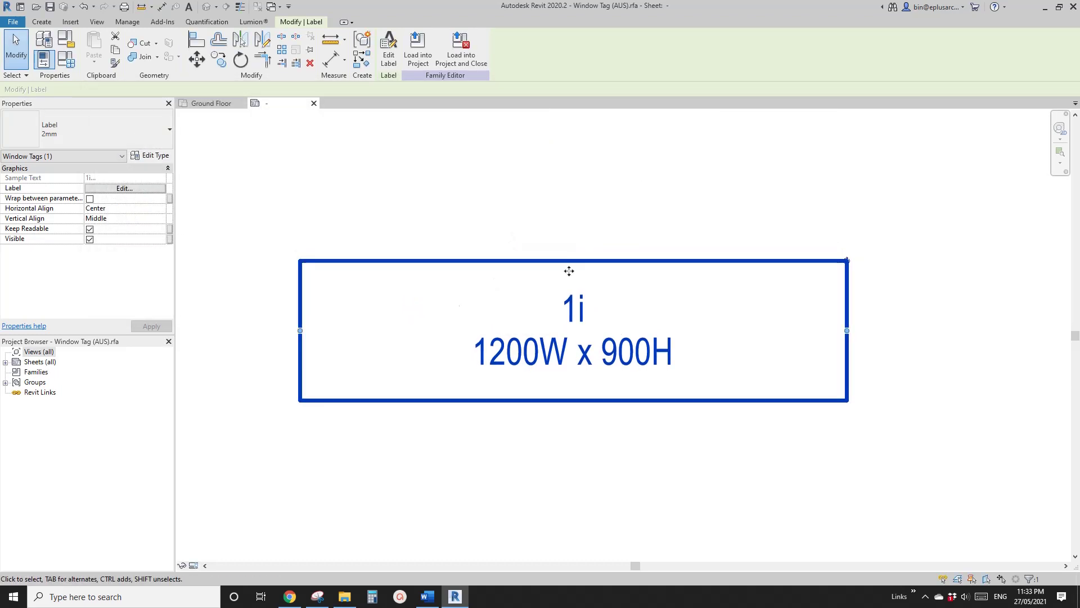
- Load the edited window tag family into the project, overwriting the existing version, and check the tags on the Ground Floor plan
click(419, 50)
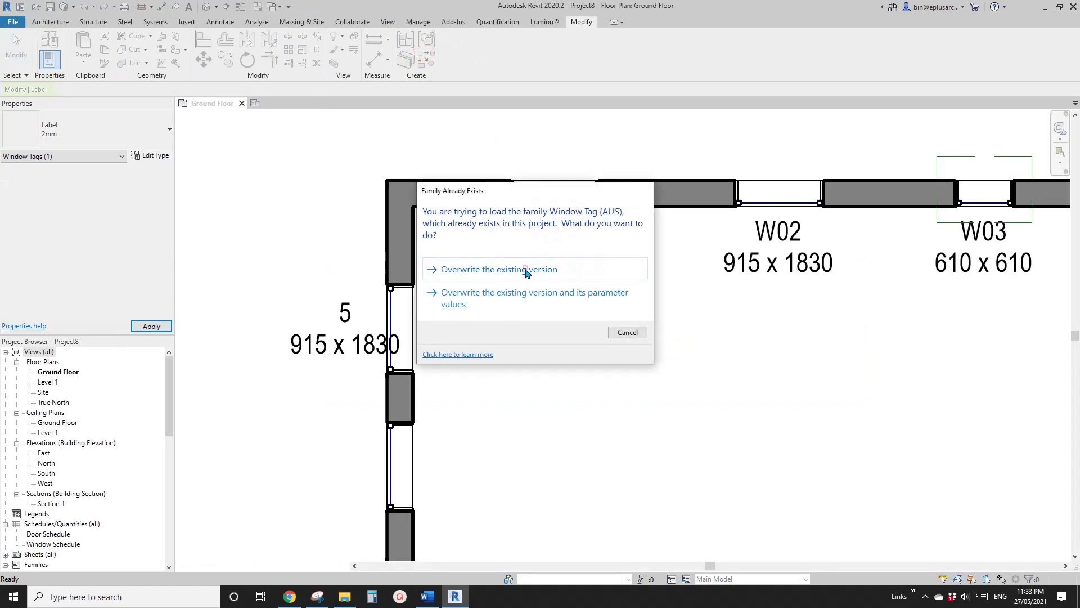
click(513, 273)
scroll(513, 274, down, 3)
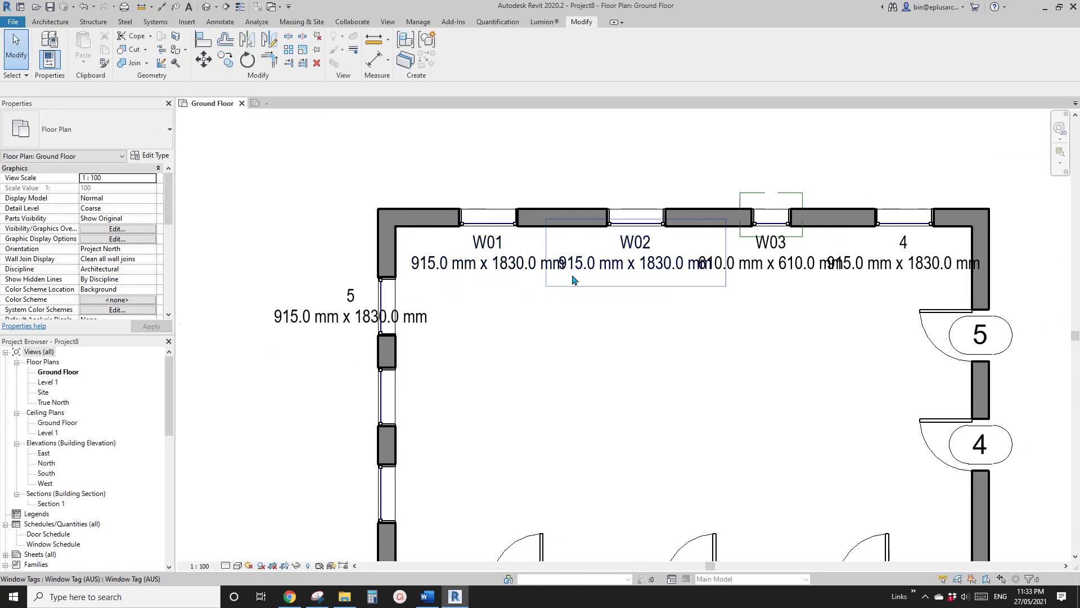
scroll(562, 281, up, 3)
scroll(394, 275, up, 2)
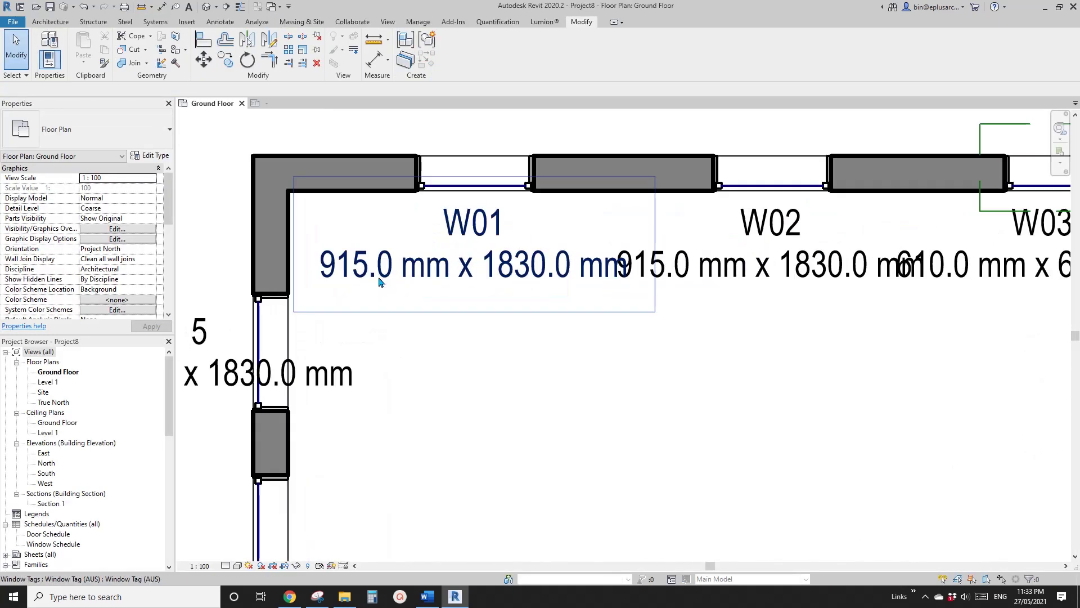
scroll(382, 279, down, 2)
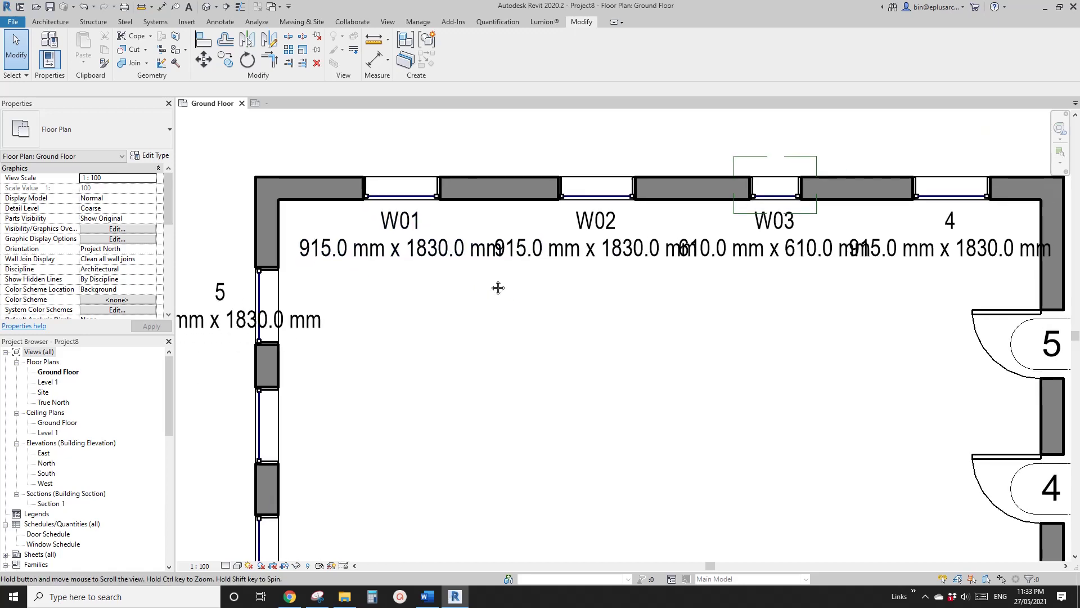
- Open the W01 window tag's family for editing again and bring up its label's parameters
click(420, 257)
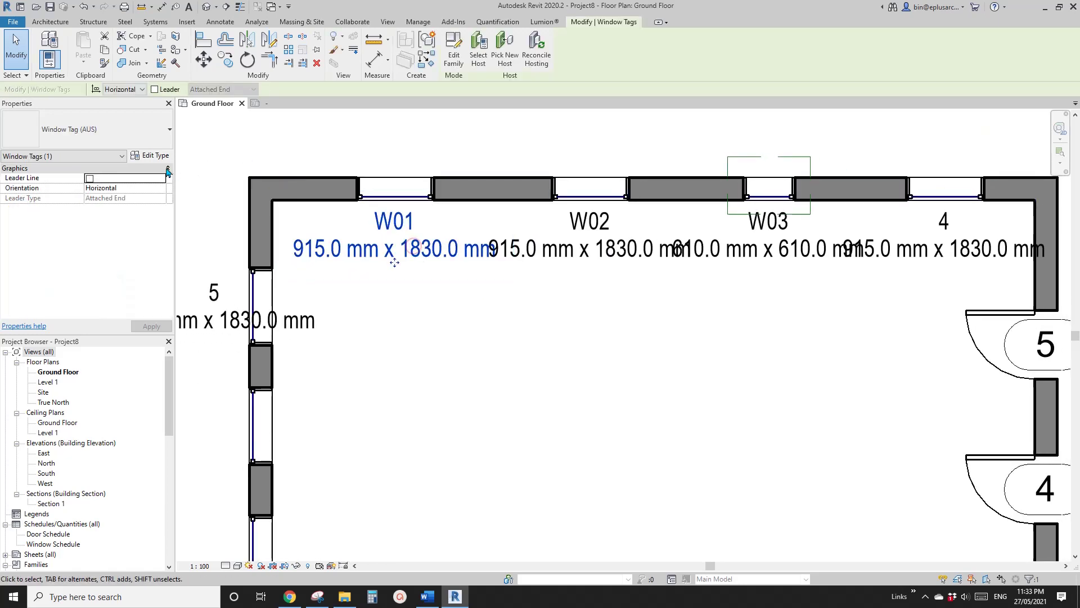
click(150, 156)
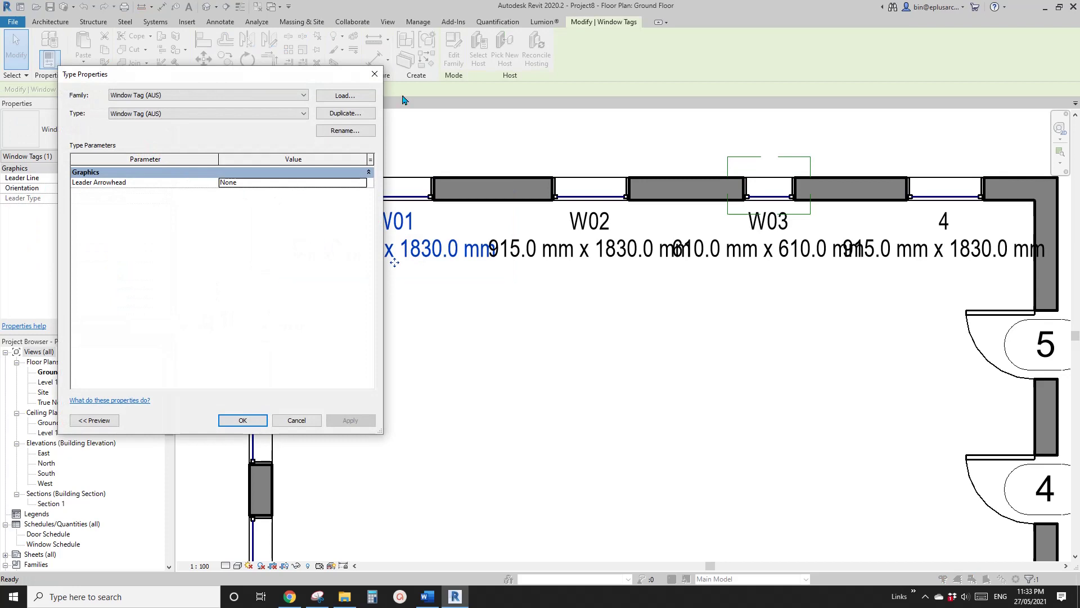
click(374, 74)
click(453, 51)
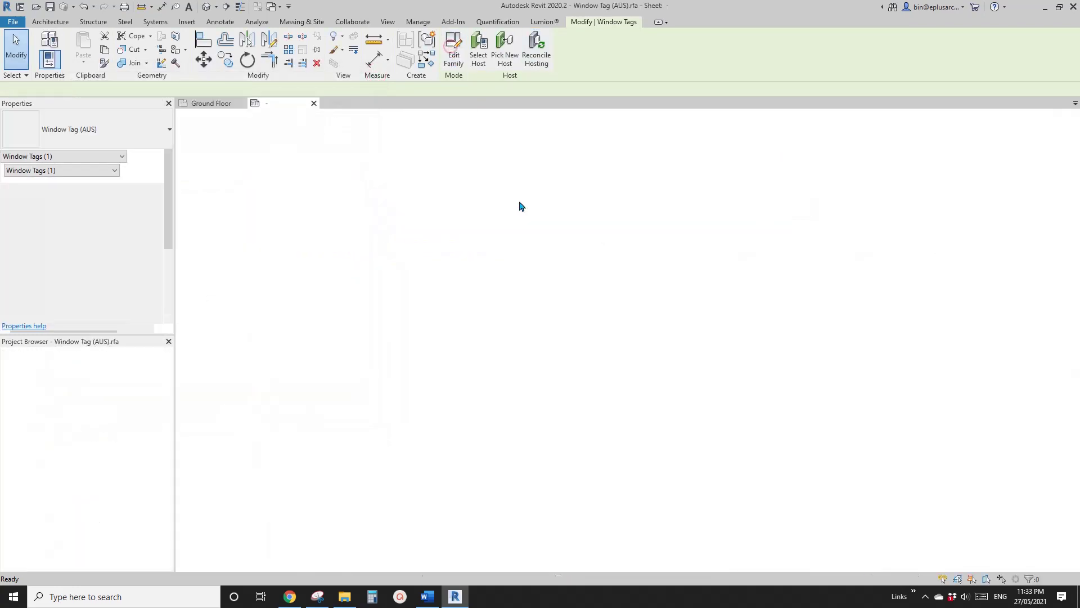
click(572, 263)
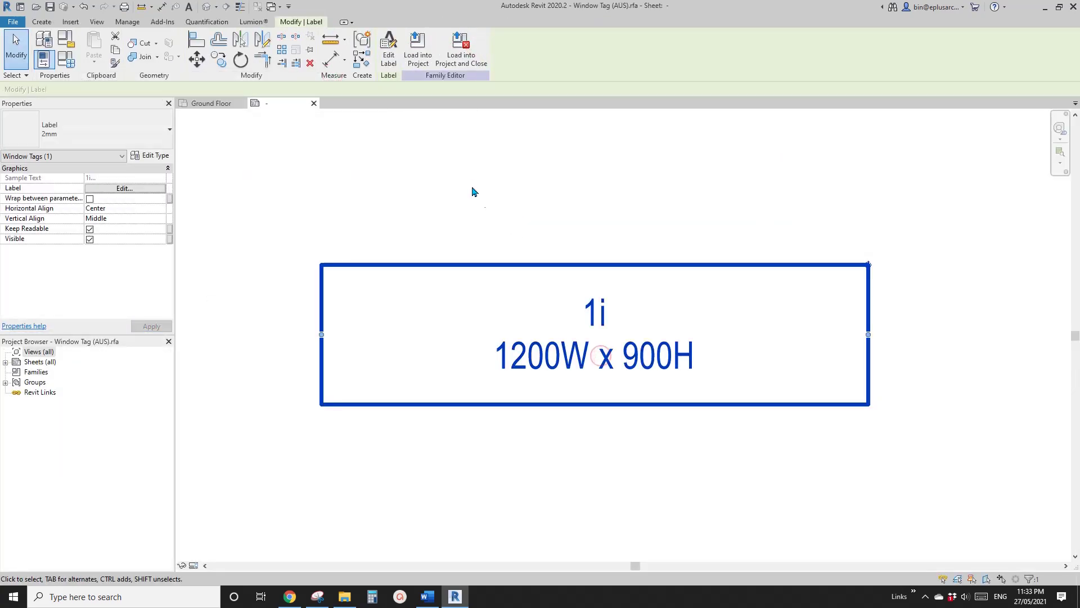
click(388, 55)
- Set the rounding of the label's Width parameter to 0 decimal places
click(315, 169)
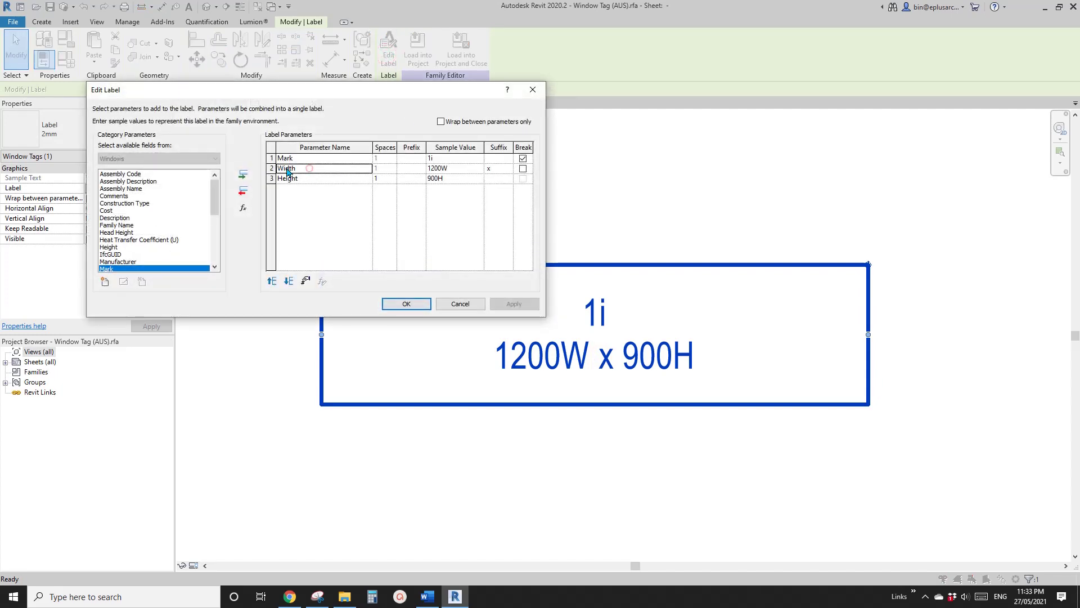
click(306, 281)
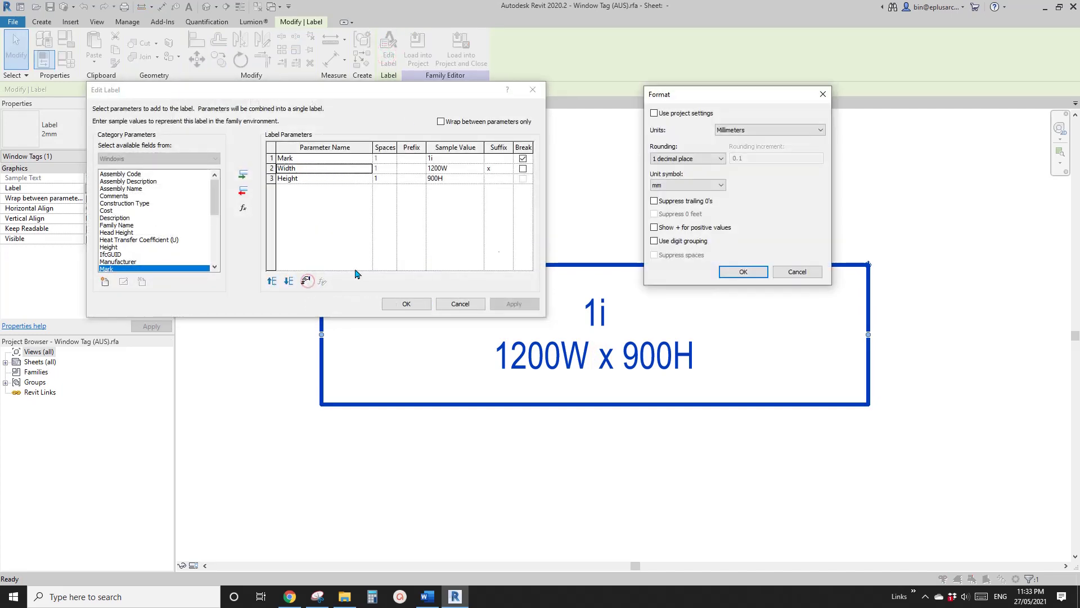
click(711, 159)
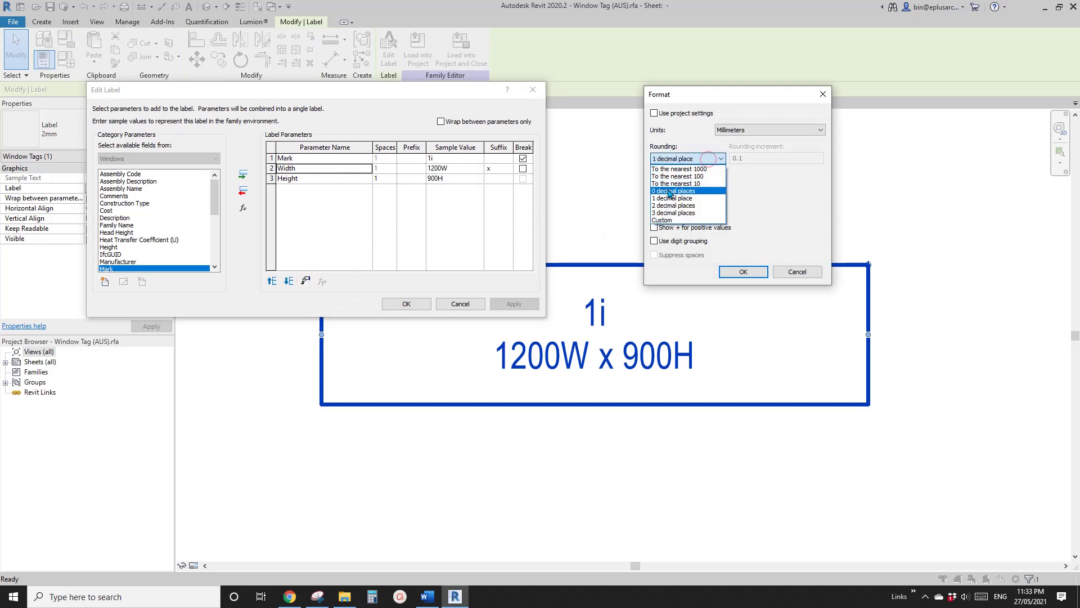
click(669, 192)
click(743, 272)
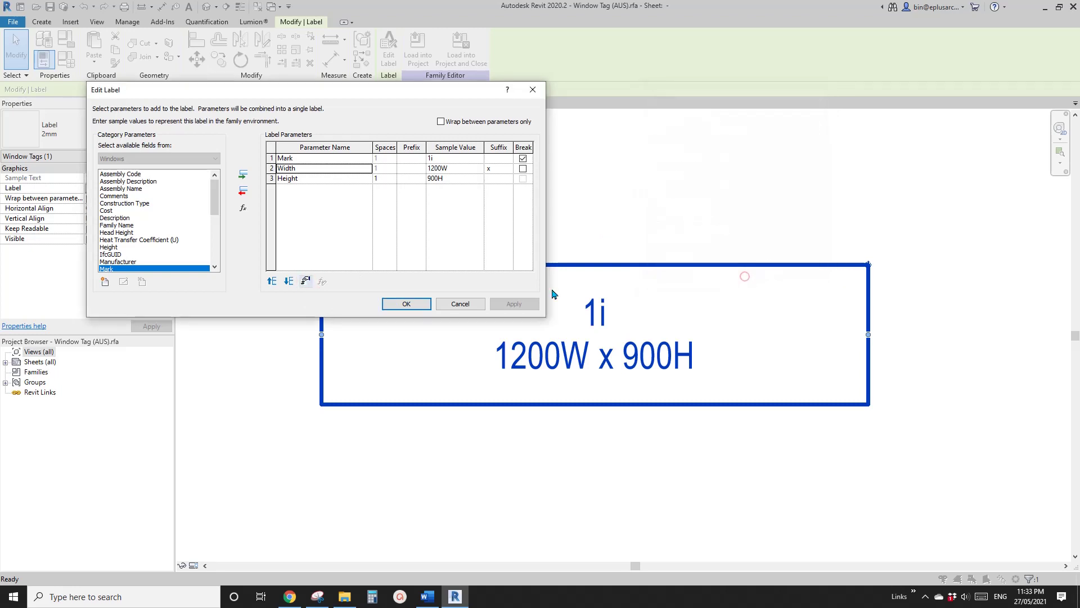
- Set the rounding of the label's Height parameter to 0 decimal places
click(322, 179)
click(306, 281)
click(706, 159)
click(677, 192)
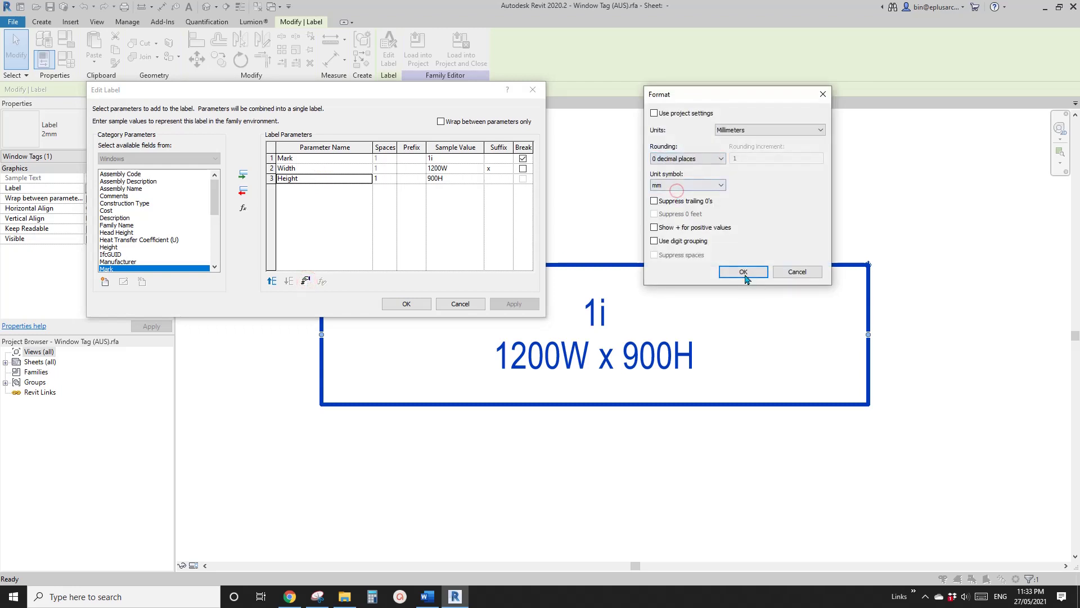
click(741, 273)
- Confirm the label and reload the window tag family into the project, overwriting the existing version
click(403, 303)
click(417, 48)
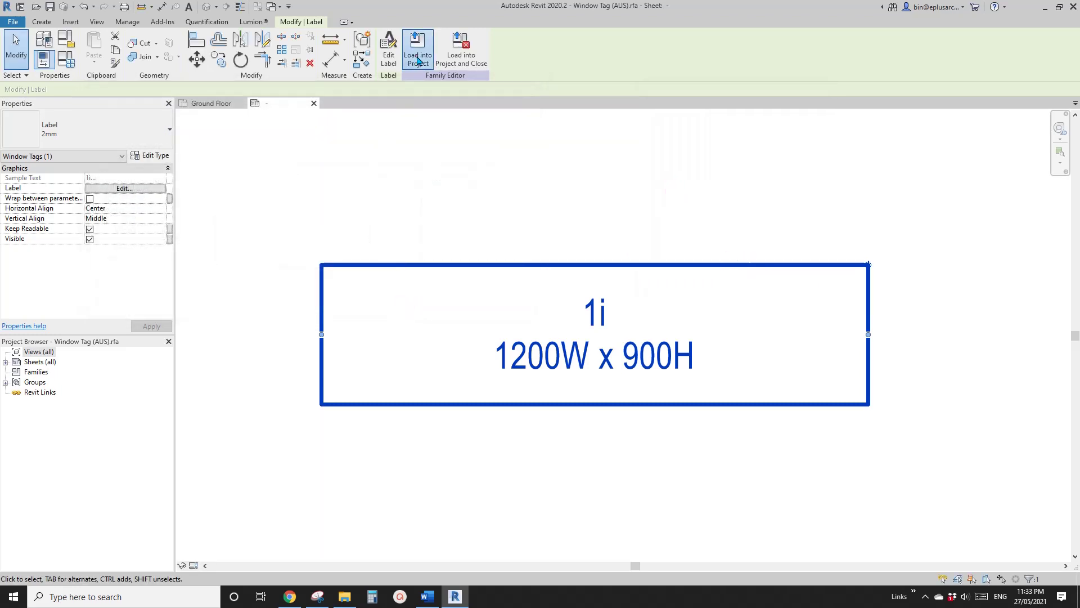
click(529, 270)
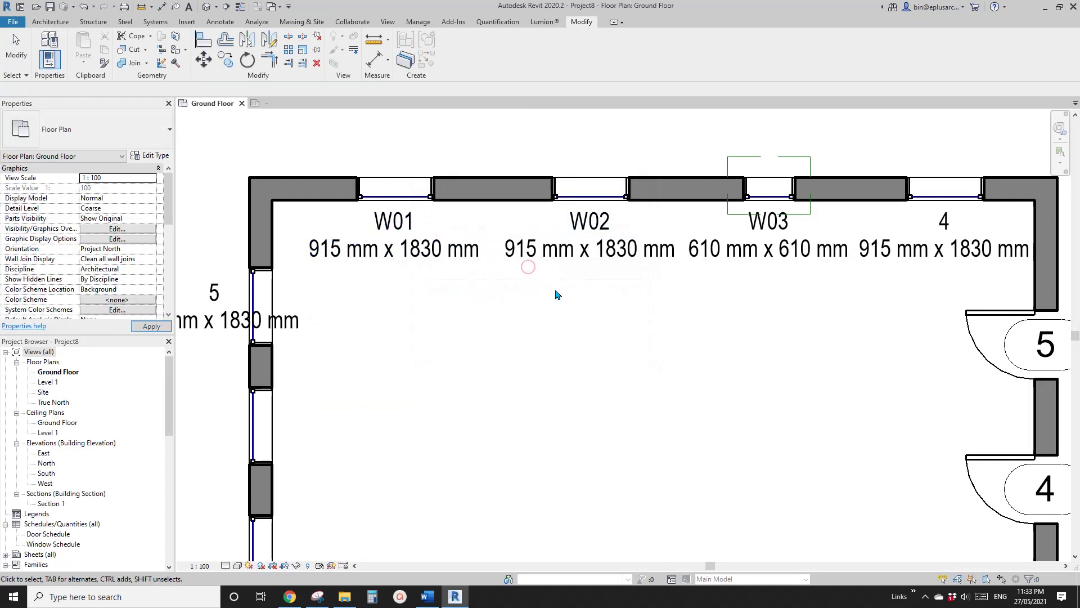
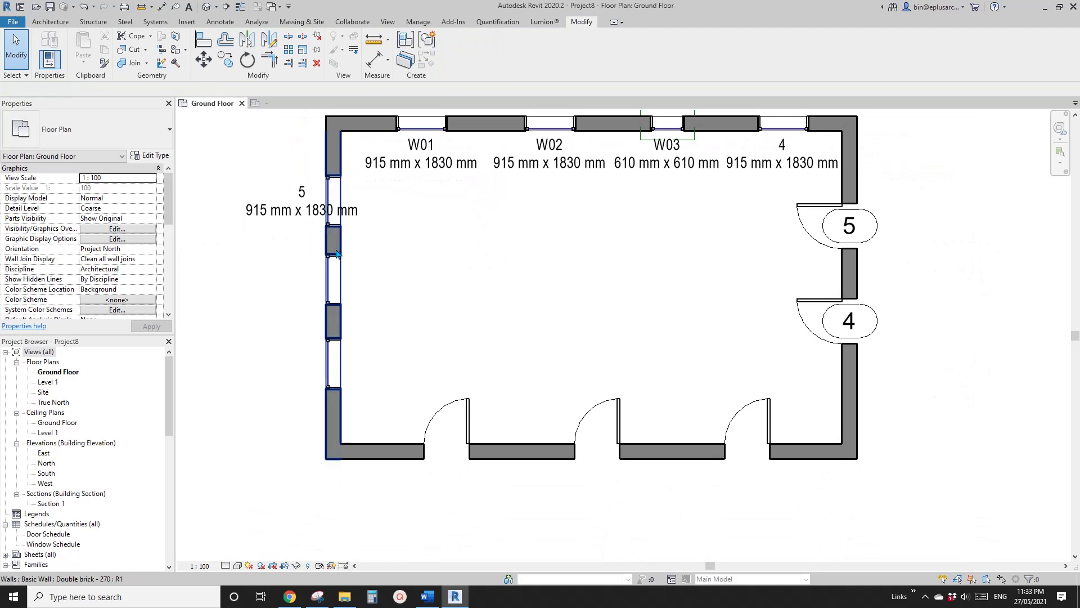
- Open the family of the tag on door 5 for editing
middle_drag(508, 280, 487, 301)
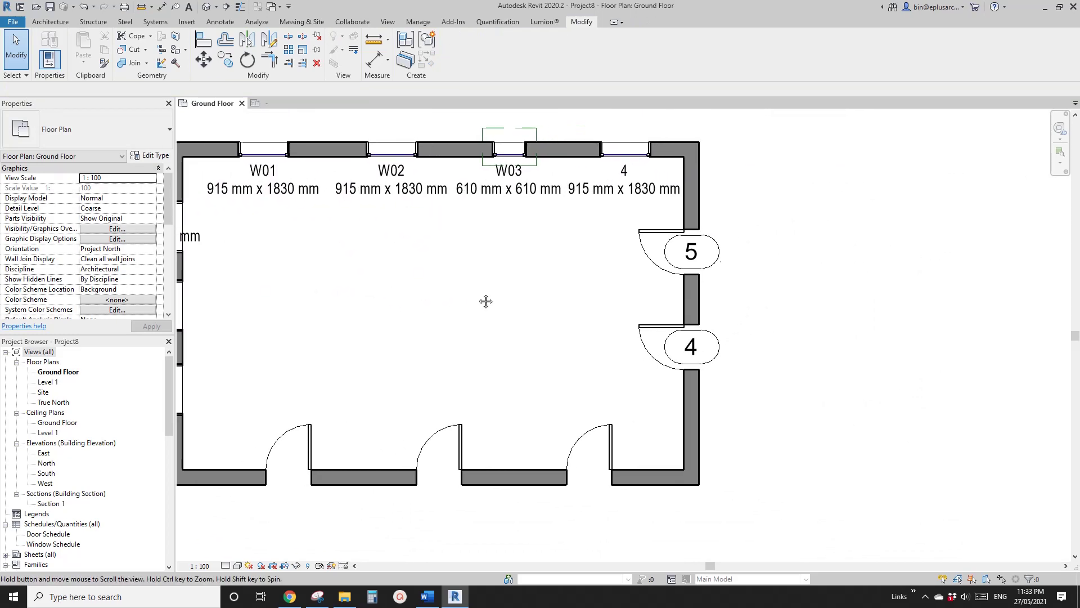
middle_drag(658, 270, 607, 299)
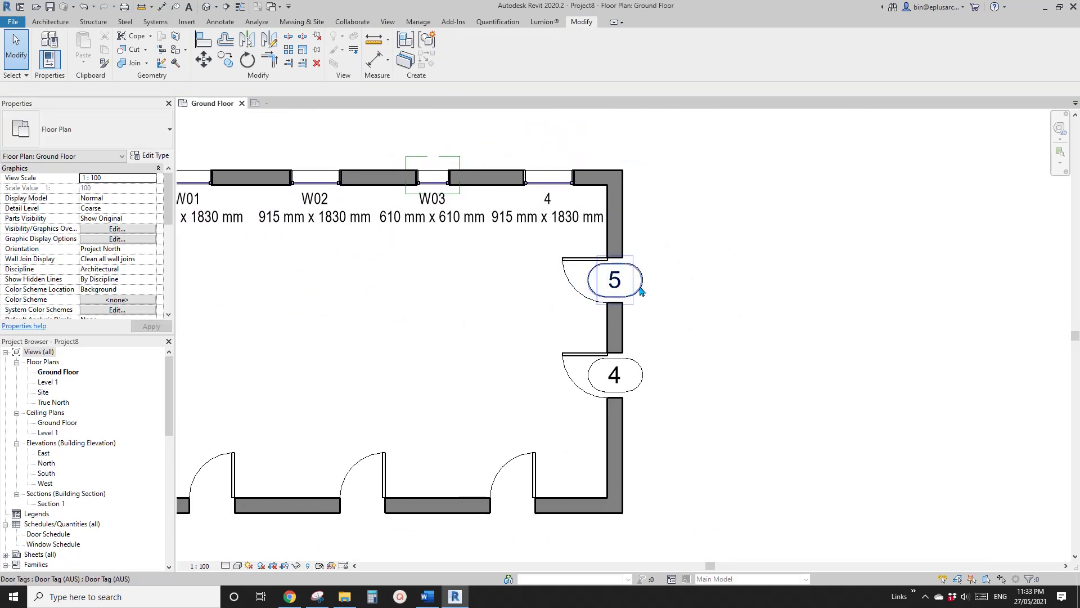
scroll(626, 292, up, 2)
click(608, 274)
scroll(609, 274, down, 1)
click(453, 55)
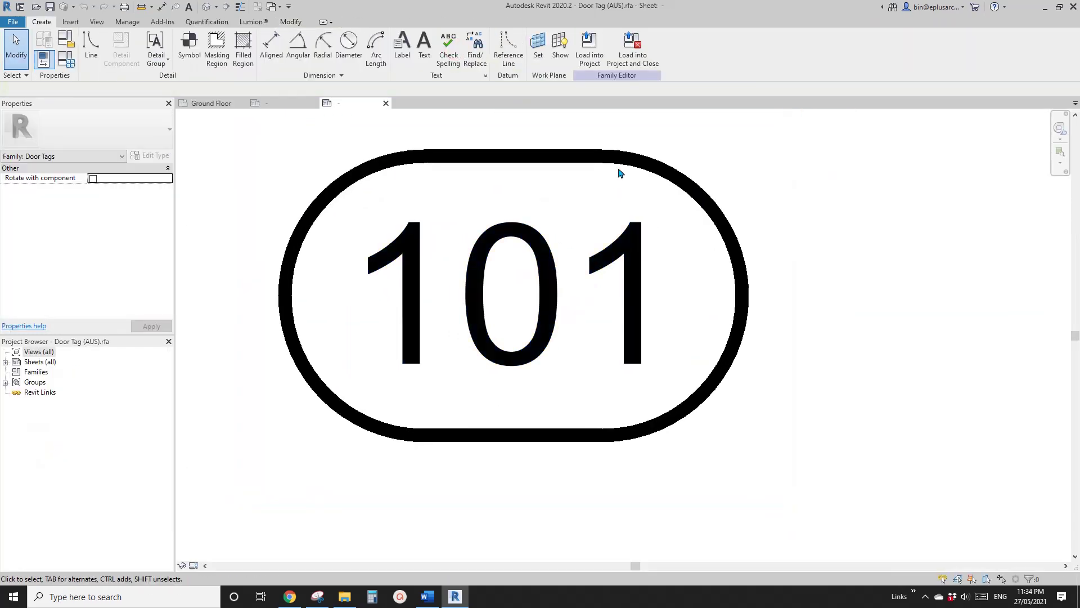
- Delete the whole chain of rounded outline lines around the door tag's label
click(618, 158)
key(Tab)
click(618, 158)
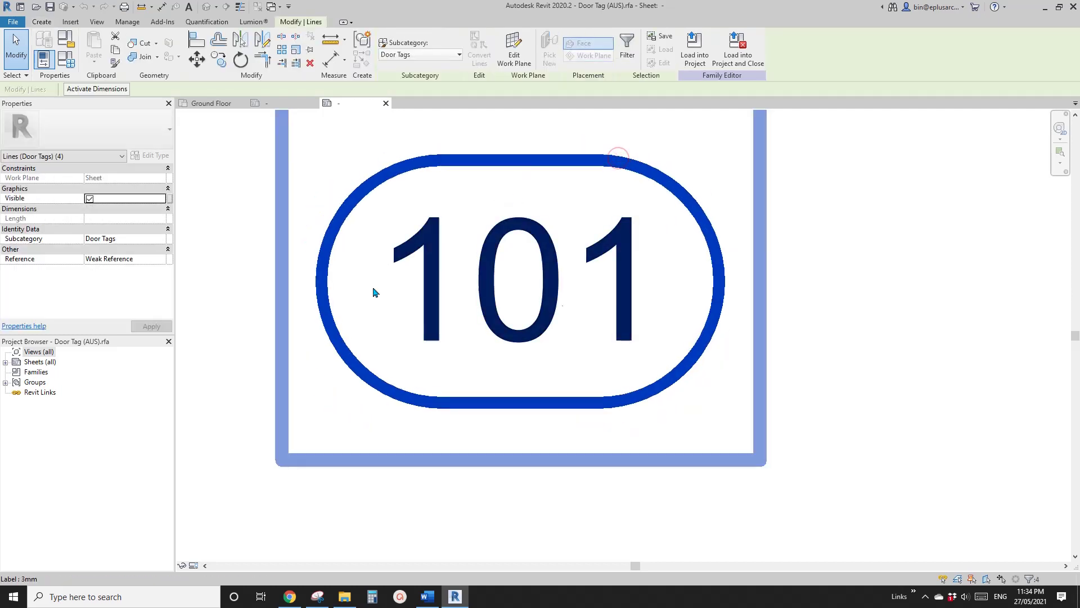
key(Delete)
- Duplicate the door tag label's 3mm type under the name 2mm
middle_drag(541, 238, 567, 249)
click(550, 249)
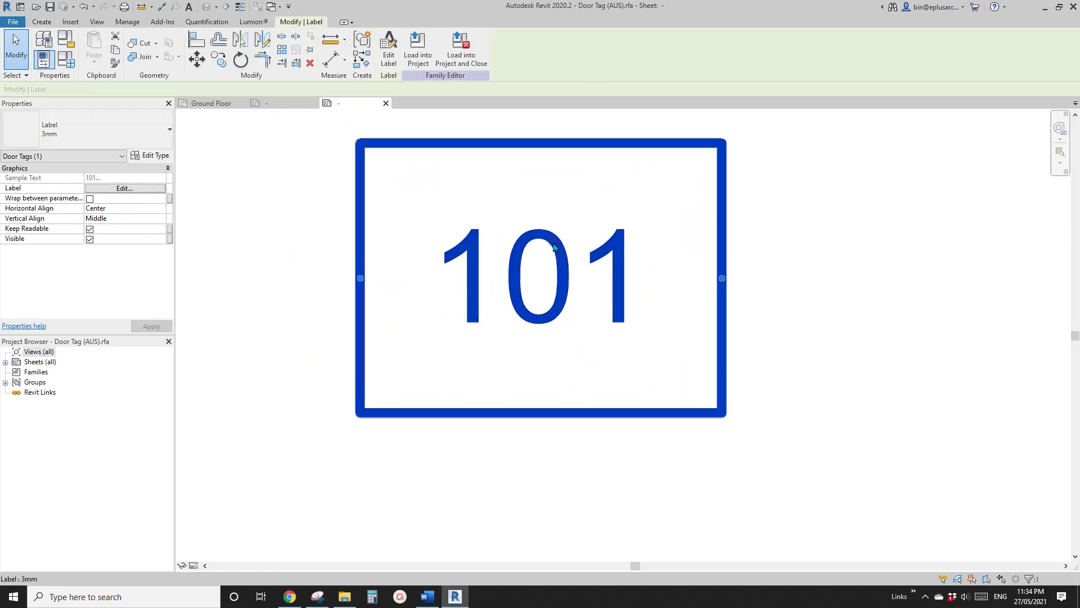
click(156, 157)
click(167, 157)
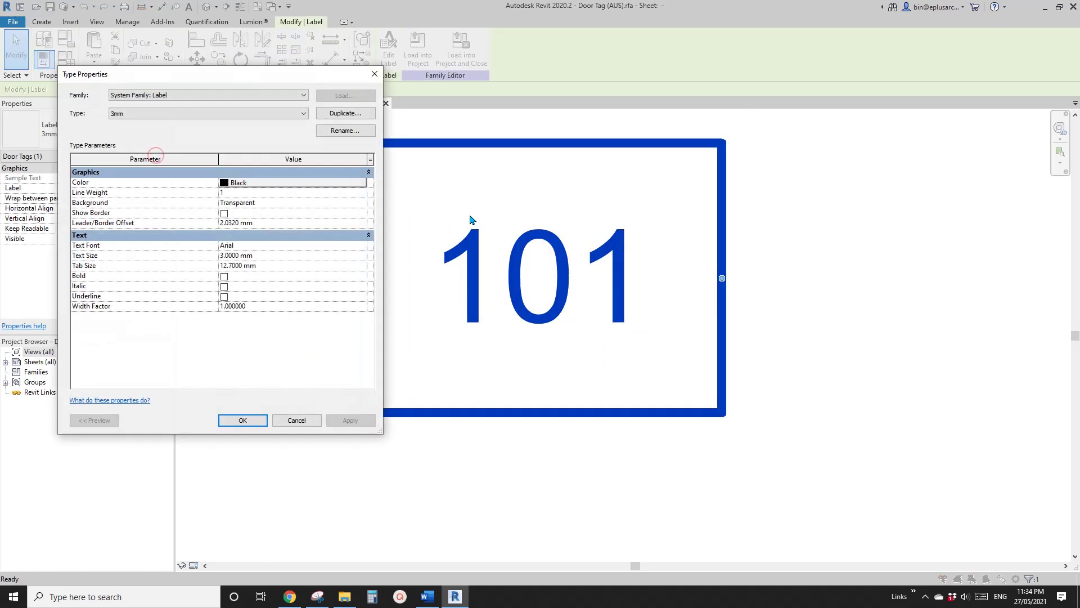
click(349, 112)
text(2)
key(BackSpace)
text(MM)
key(BackSpace)
key(BackSpace)
text(2mm)
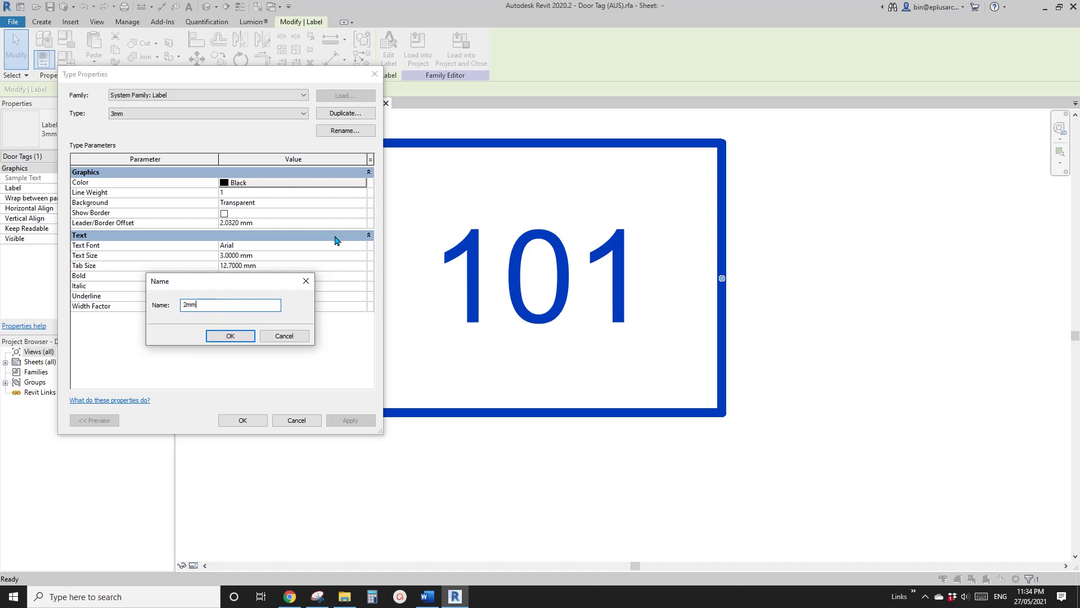
click(229, 337)
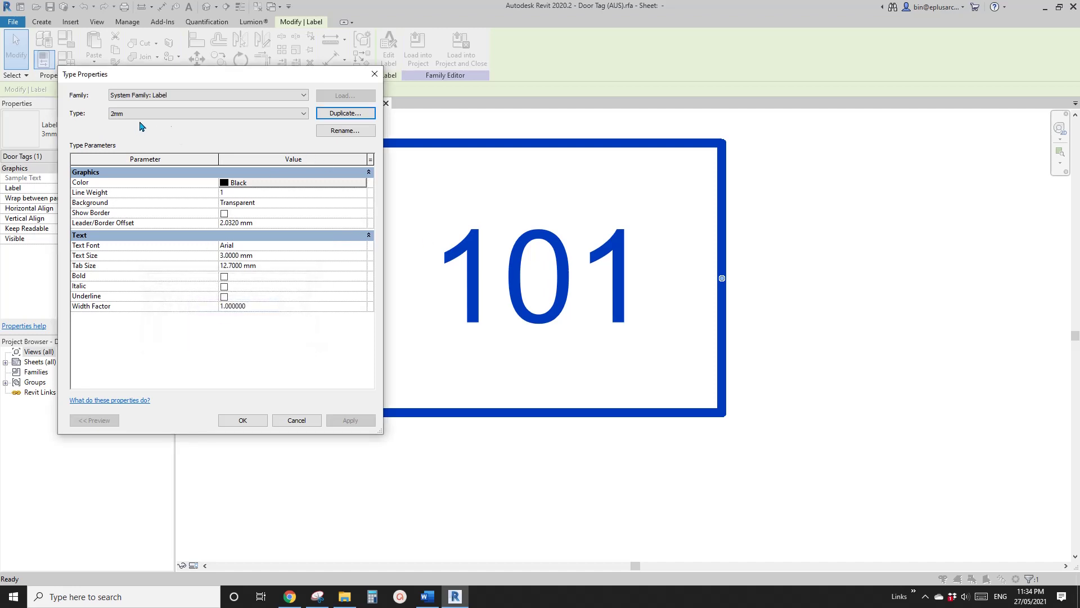
- Set the new label type's text size to 2 mm and apply it to the door tag's label
click(279, 255)
text(2)
click(245, 425)
- Set the width factor of the door tag's 2mm label type to 0.8
scroll(337, 373, down, 4)
middle_drag(443, 330, 456, 356)
scroll(410, 329, up, 1)
click(152, 155)
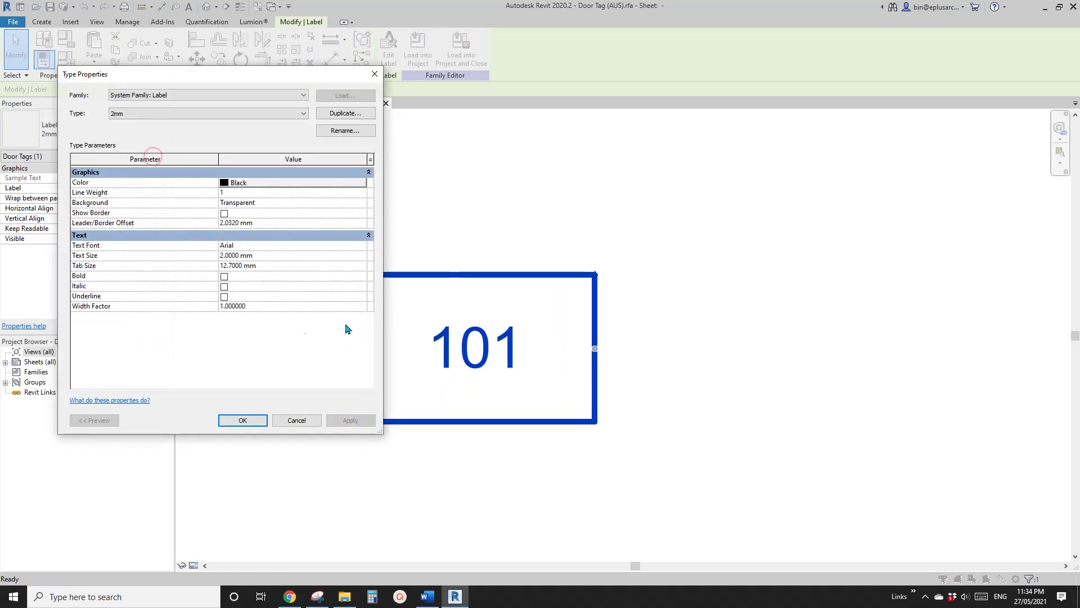
text(0.8)
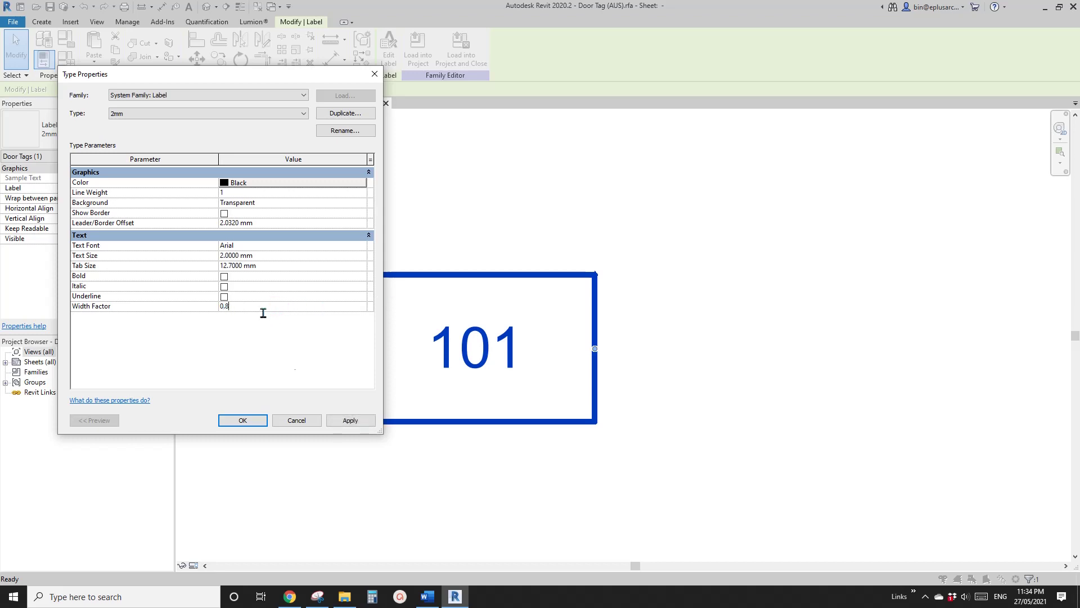
click(350, 421)
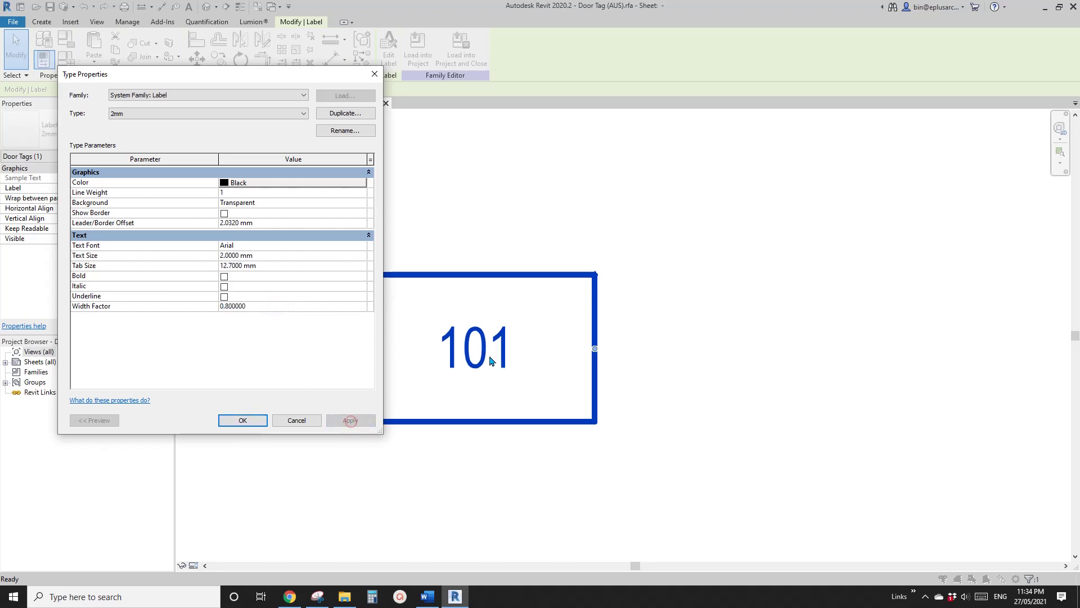
click(243, 421)
- Add the Width parameter to the door tag's label, with a line break after Mark
middle_drag(375, 285, 440, 287)
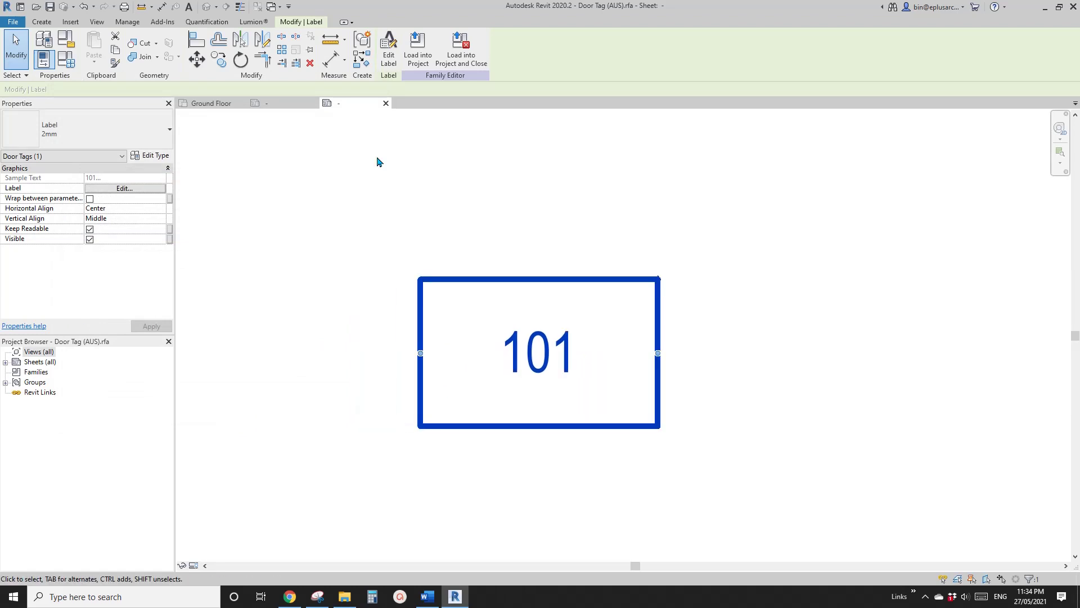
click(388, 57)
click(296, 160)
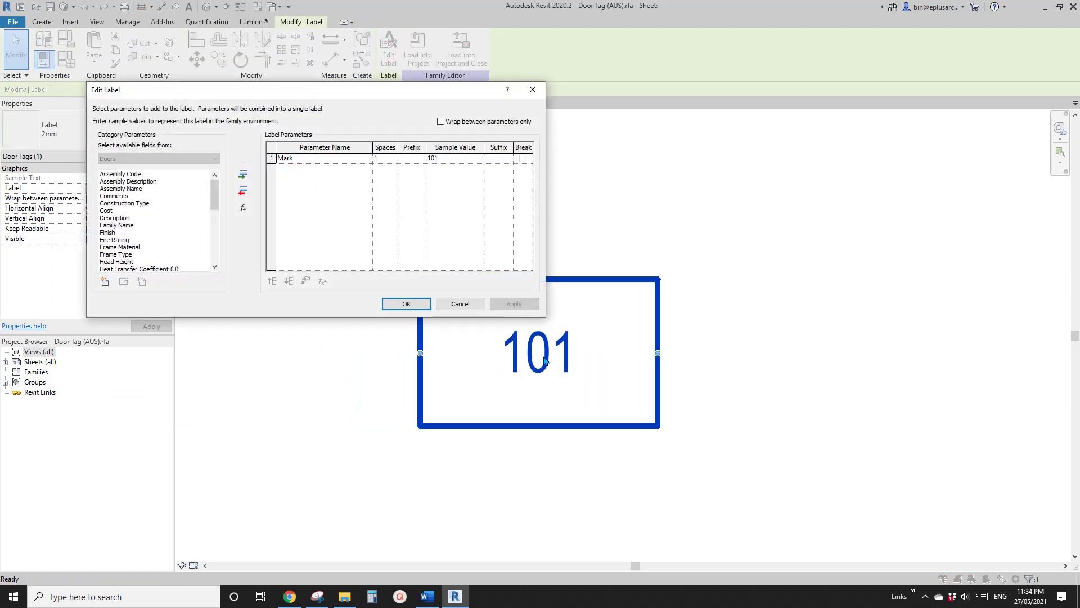
drag(213, 208, 216, 263)
click(170, 262)
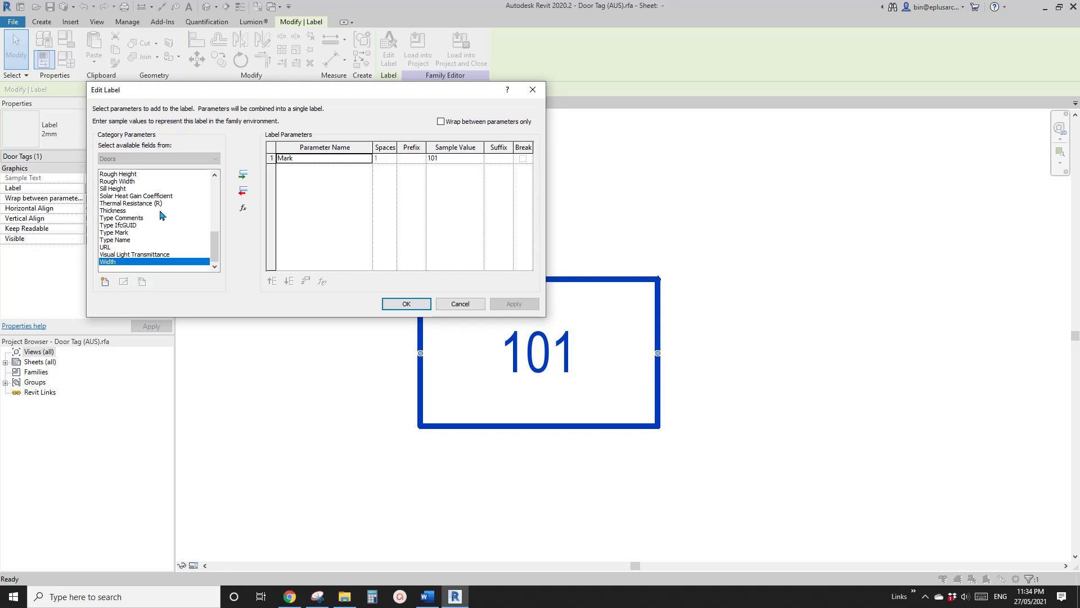
click(243, 178)
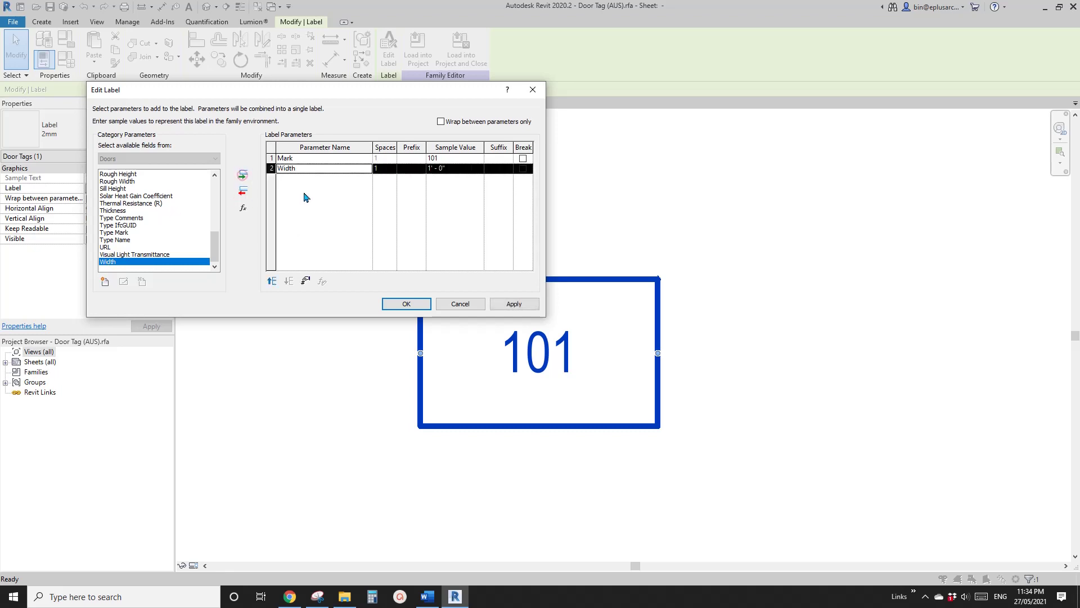
click(522, 159)
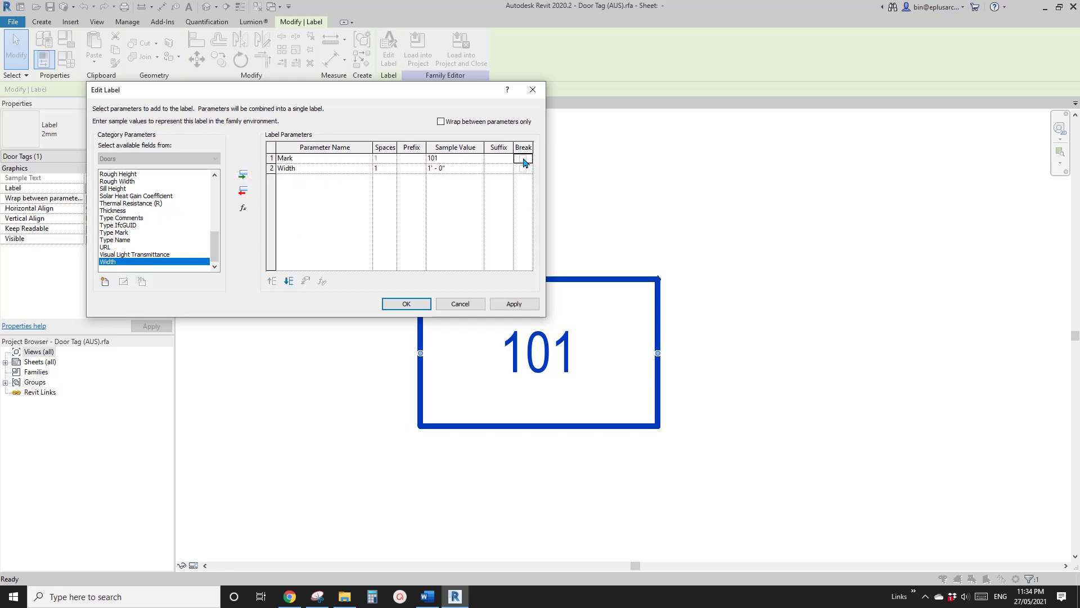
- Set the sample value of the label's Width parameter to 900mm
click(461, 169)
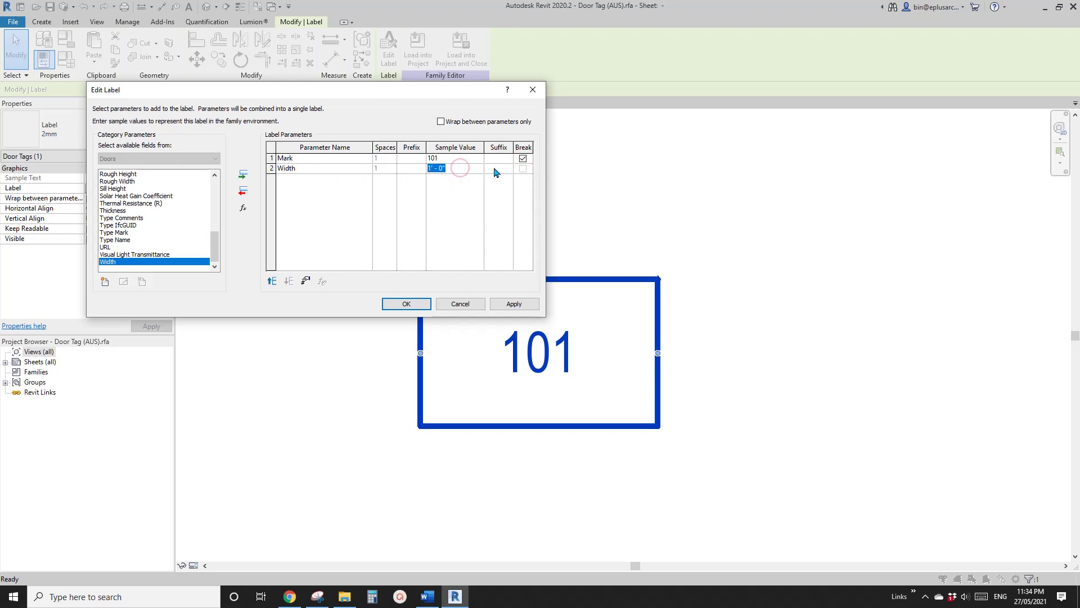
text(900mm)
click(291, 170)
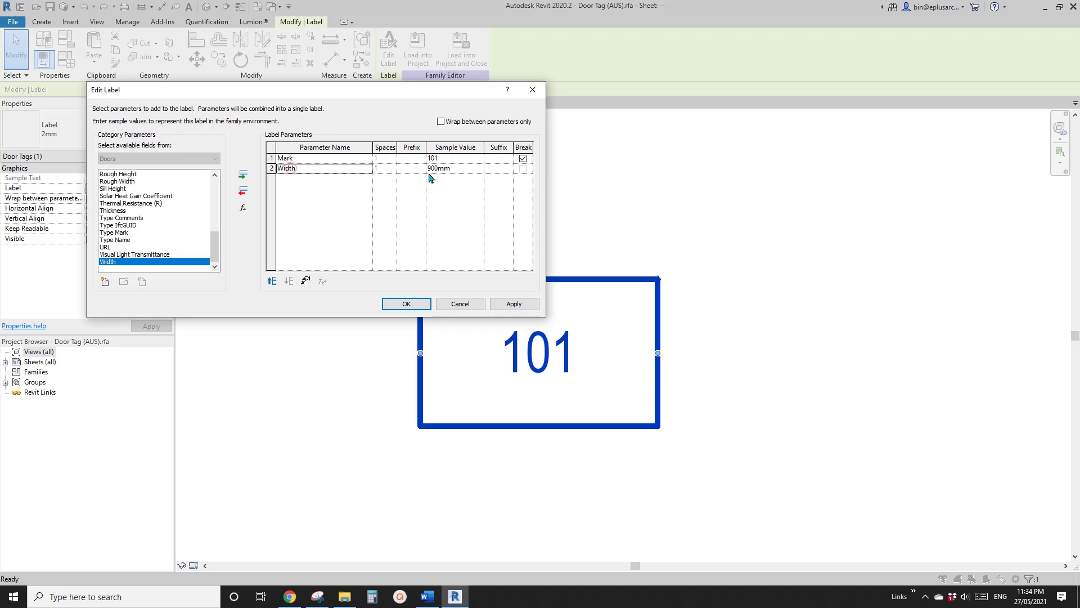
- Override the project units for the label's Width with millimetres, 0 decimal places and the mm unit symbol, and accept the label changes
click(305, 282)
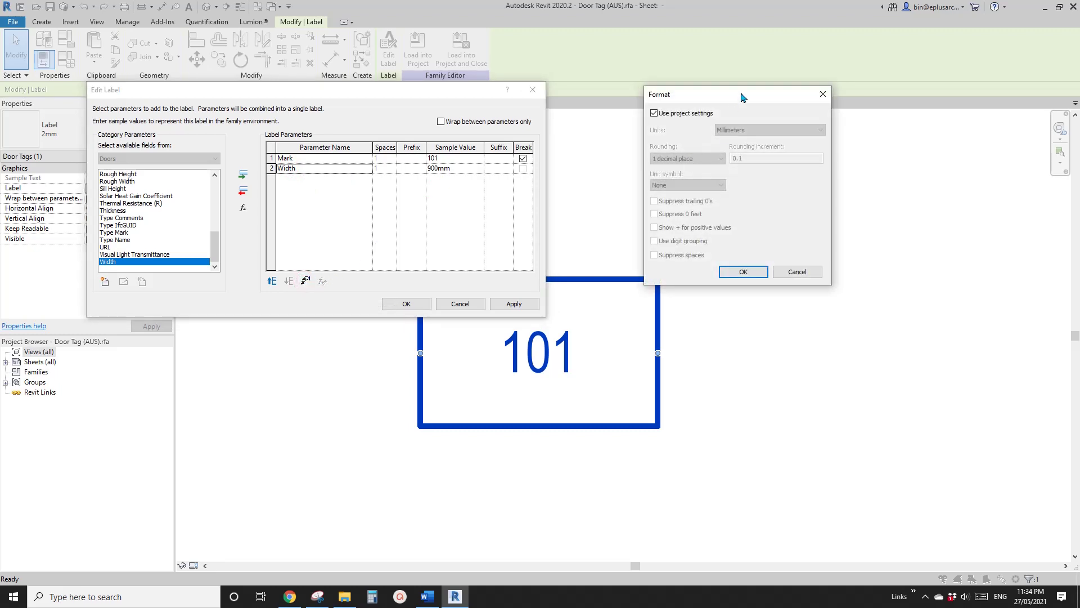
drag(741, 98, 725, 94)
click(668, 109)
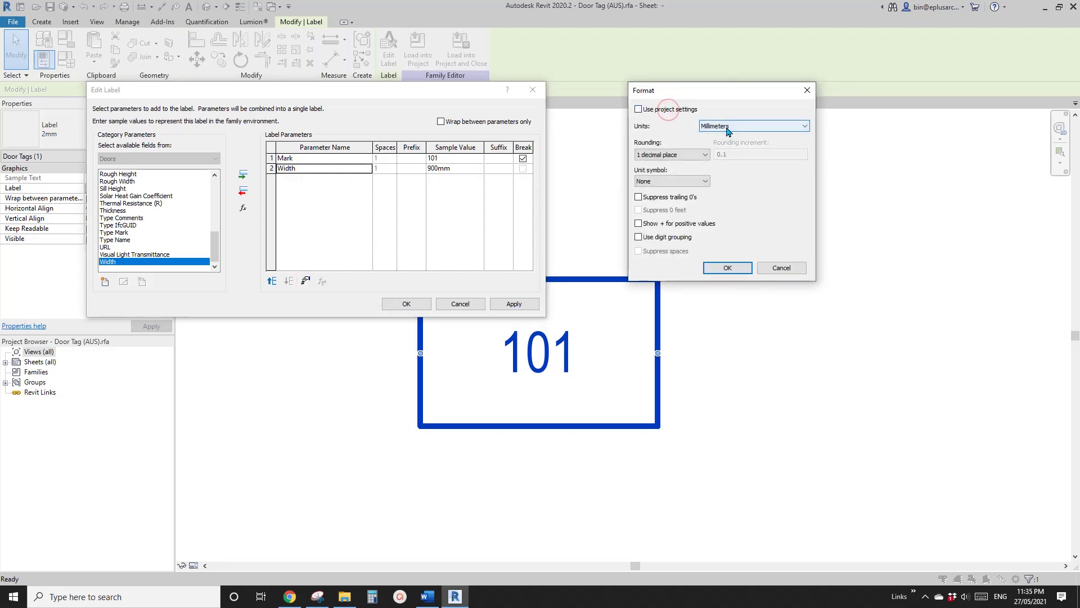
click(691, 155)
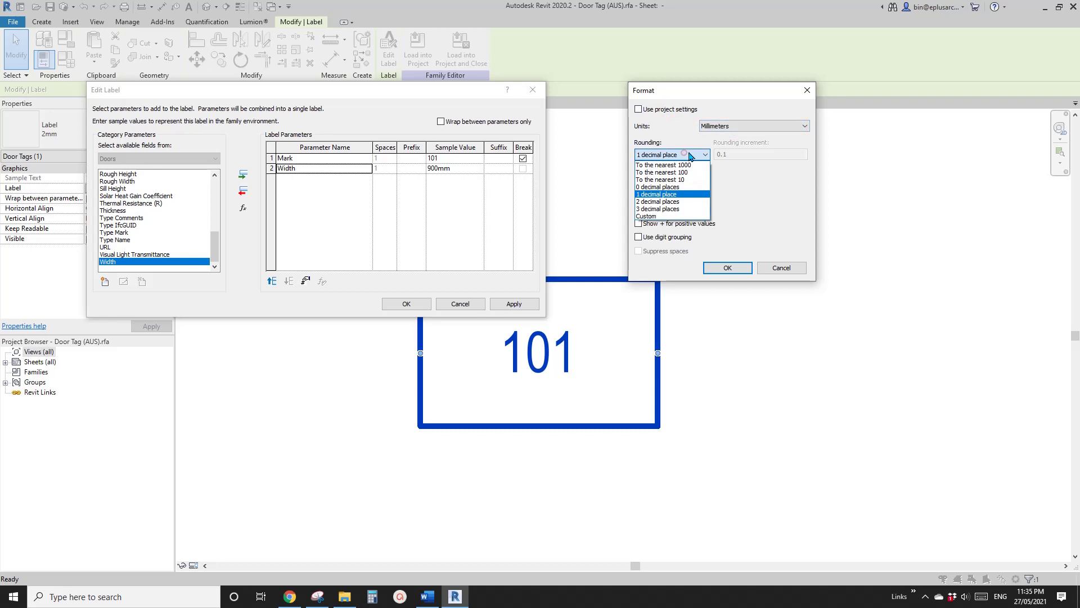
click(661, 187)
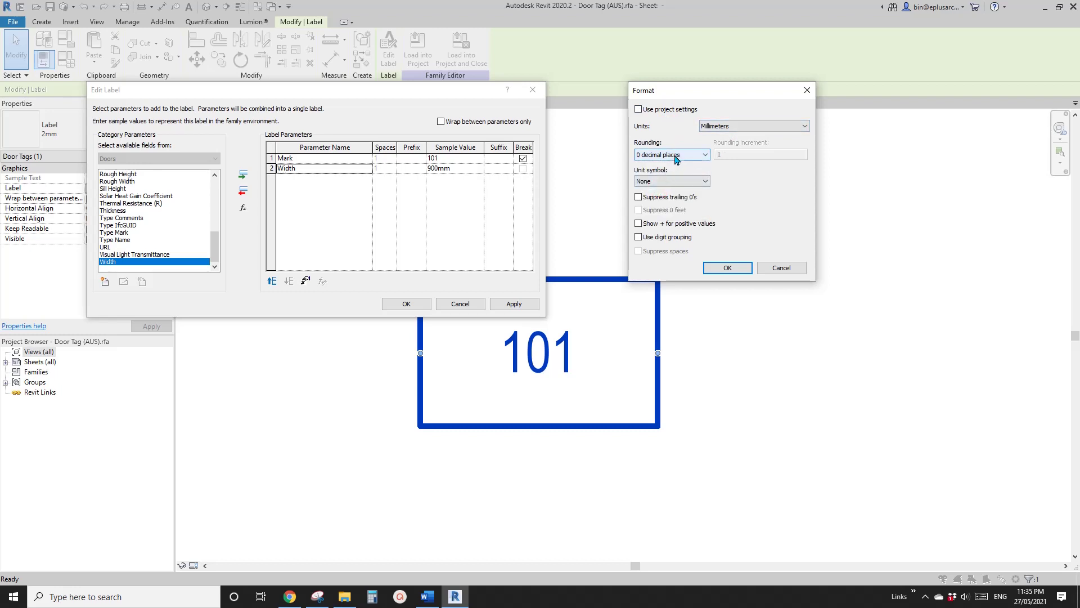
click(686, 180)
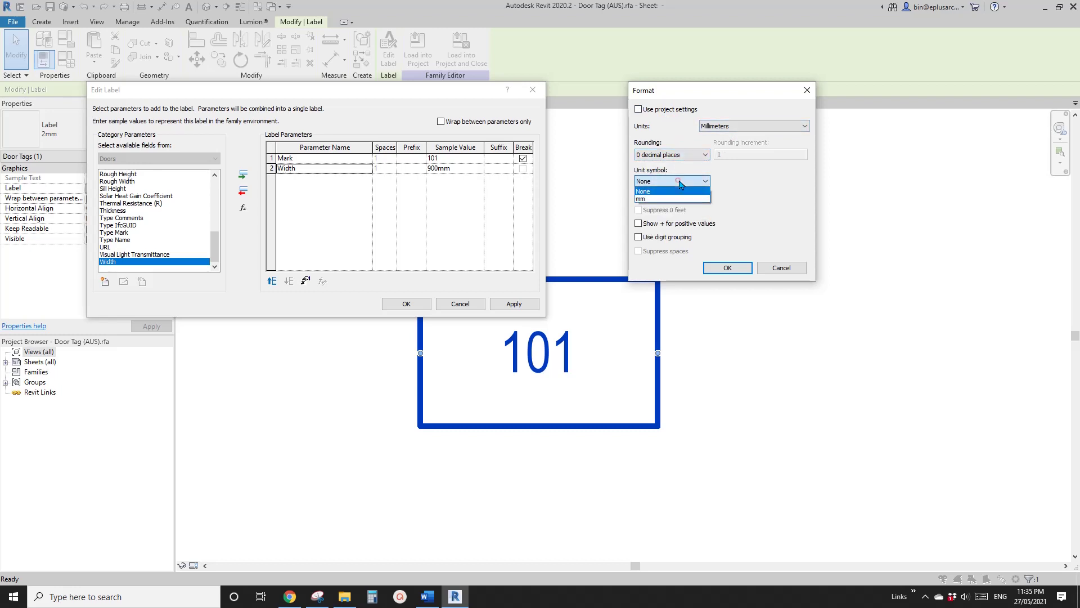
click(653, 199)
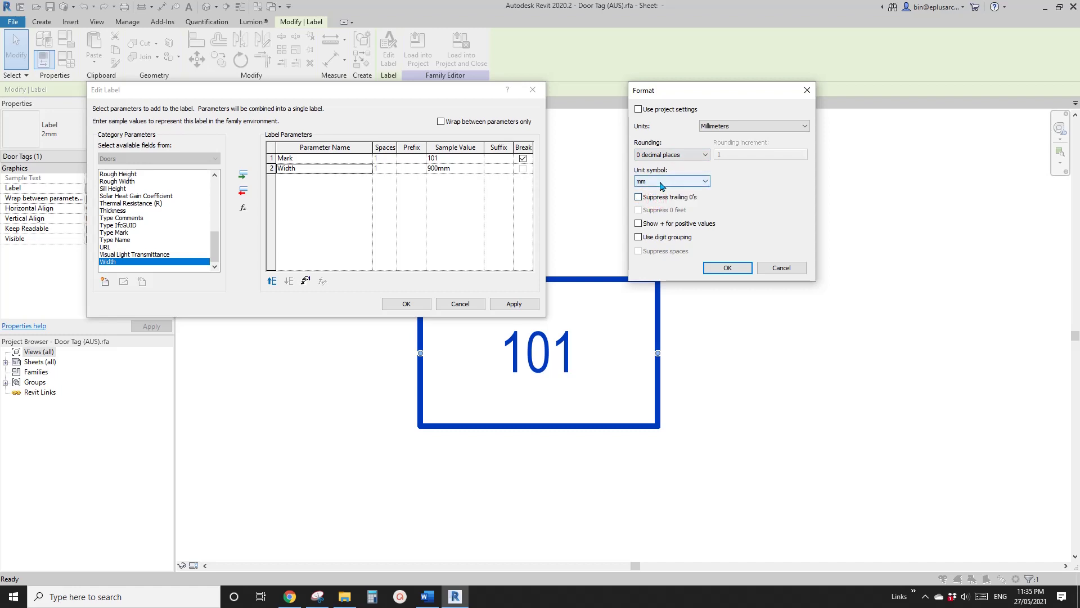
click(725, 268)
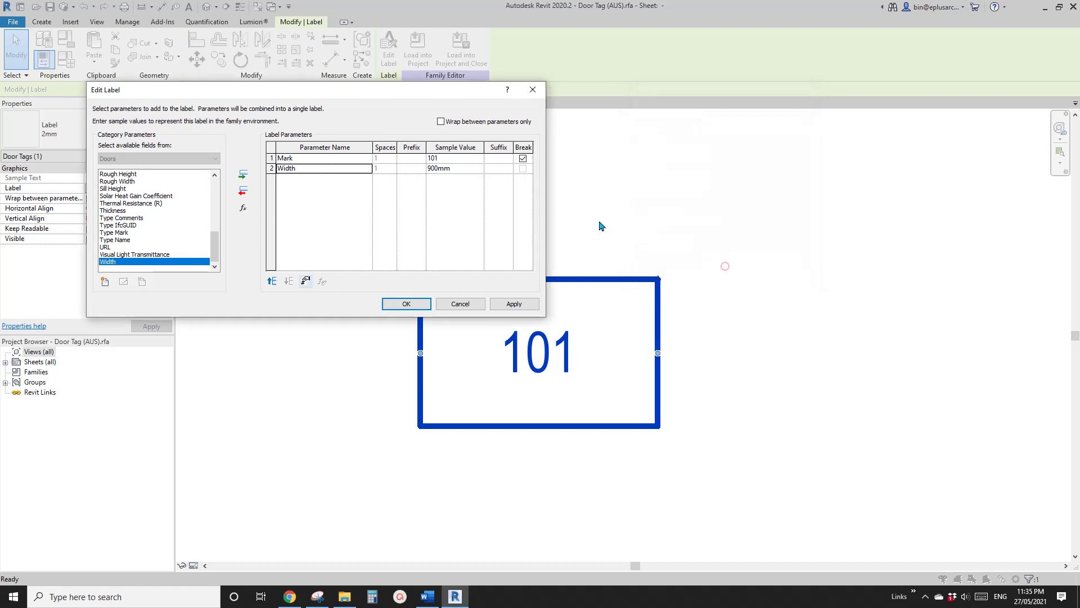
click(406, 304)
- Load the edited door tag family into Project8, overwriting the existing version
scroll(613, 293, up, 3)
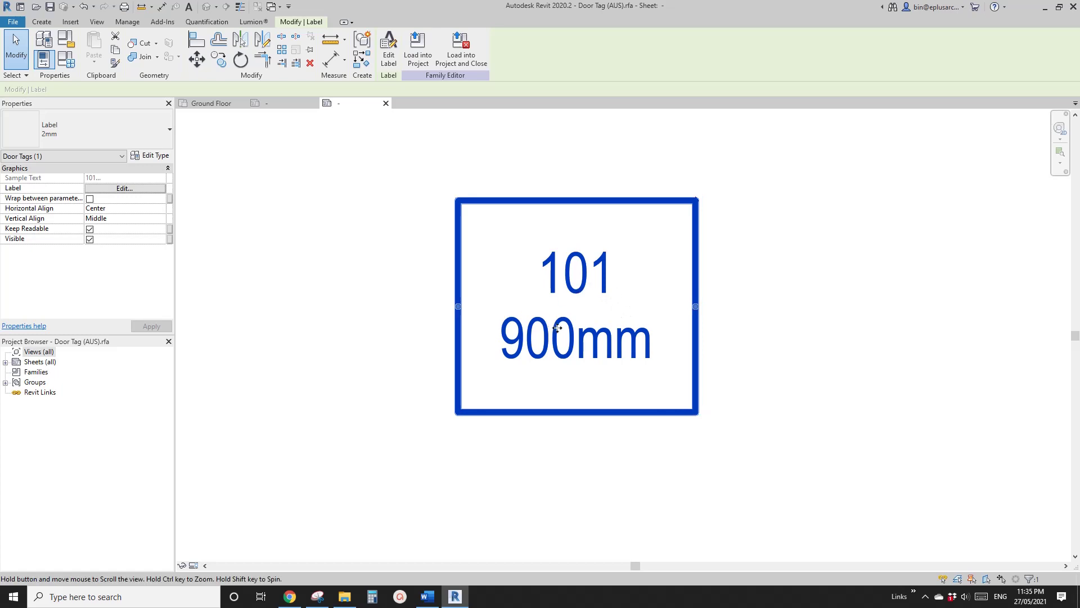
middle_drag(557, 328, 548, 333)
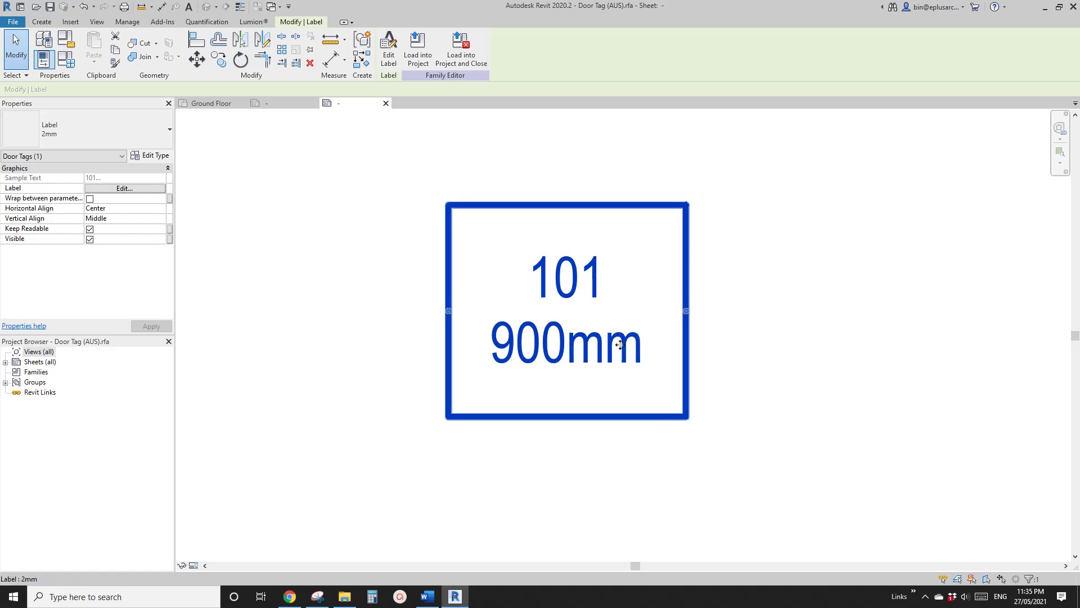
scroll(597, 292, down, 3)
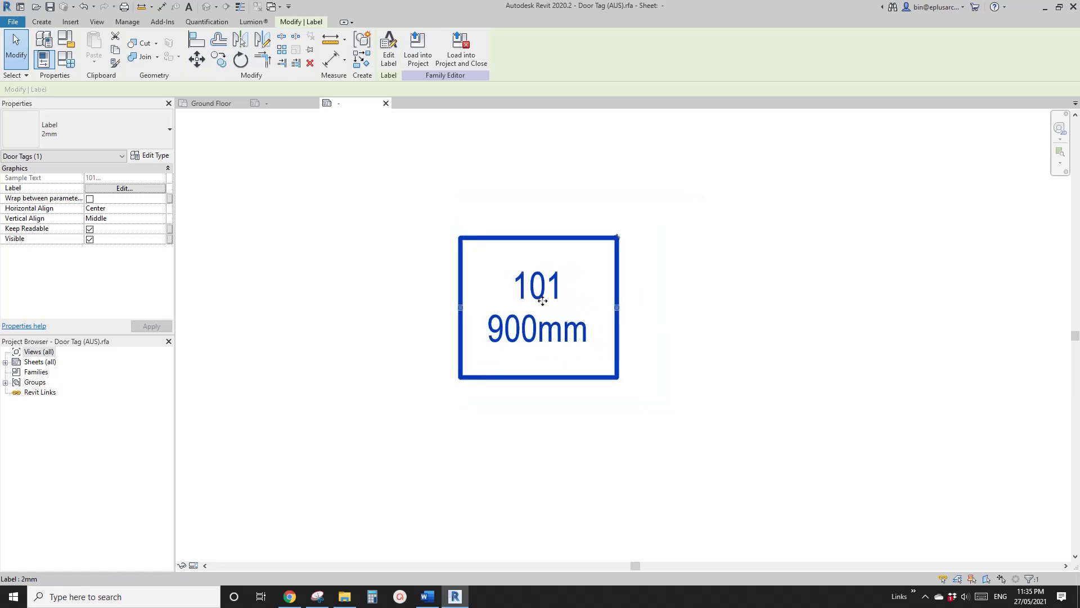
scroll(550, 315, up, 2)
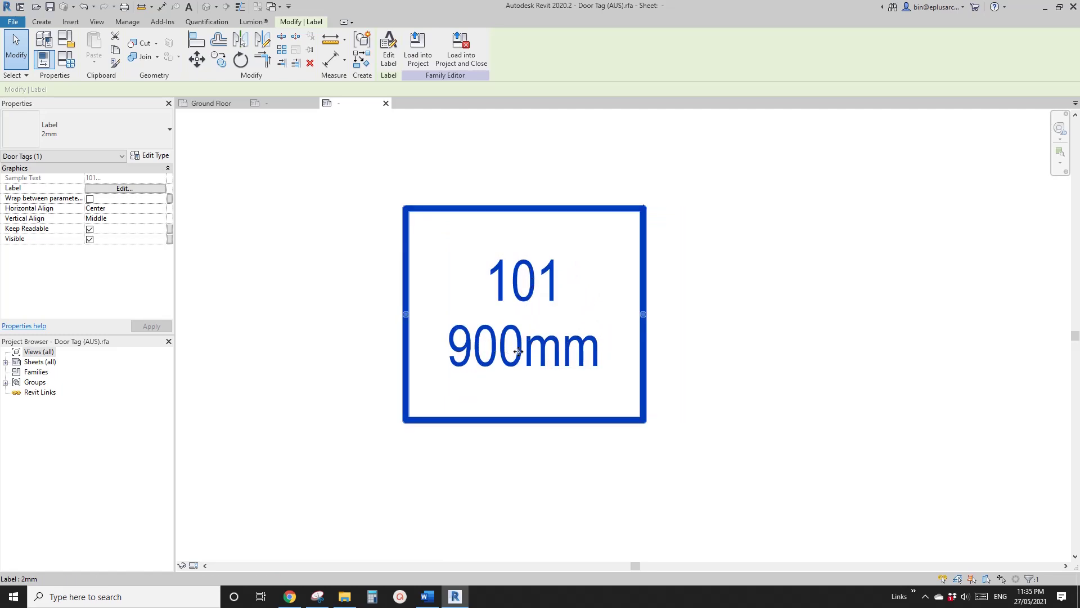
scroll(519, 351, down, 2)
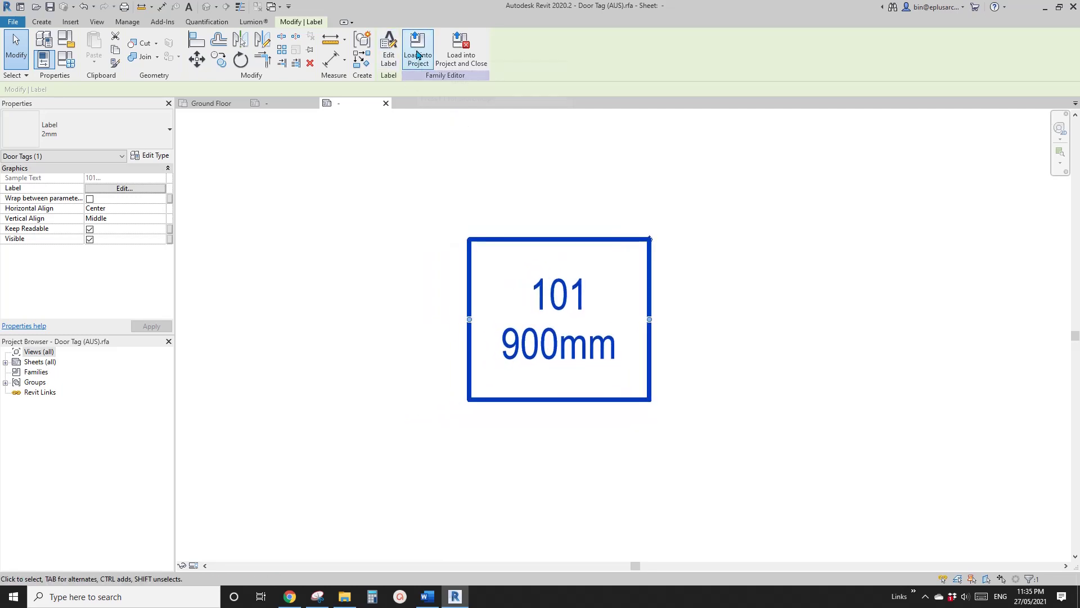
click(417, 52)
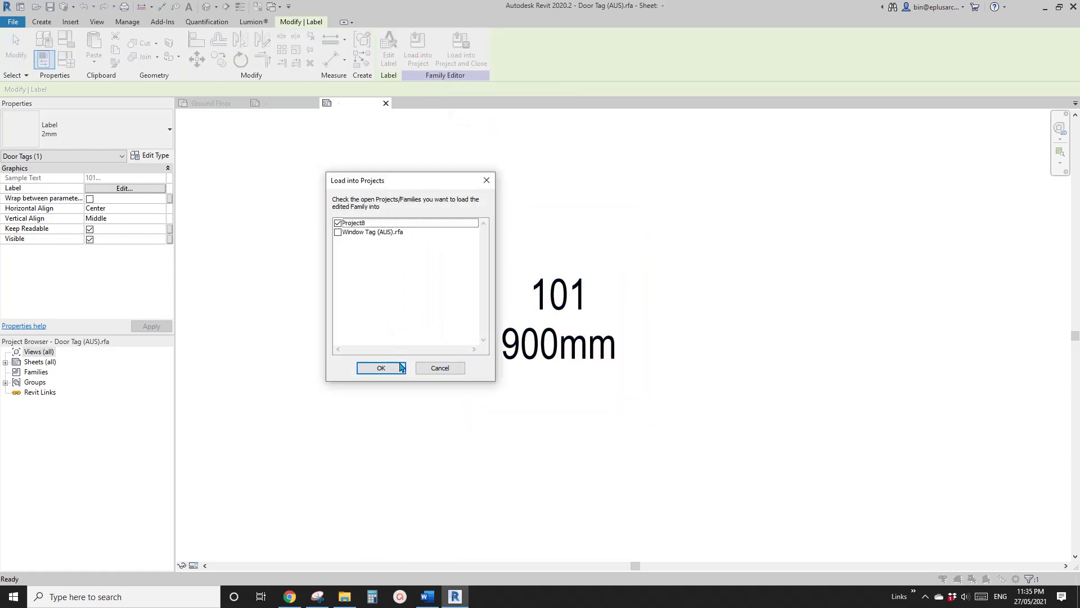
click(381, 367)
click(524, 264)
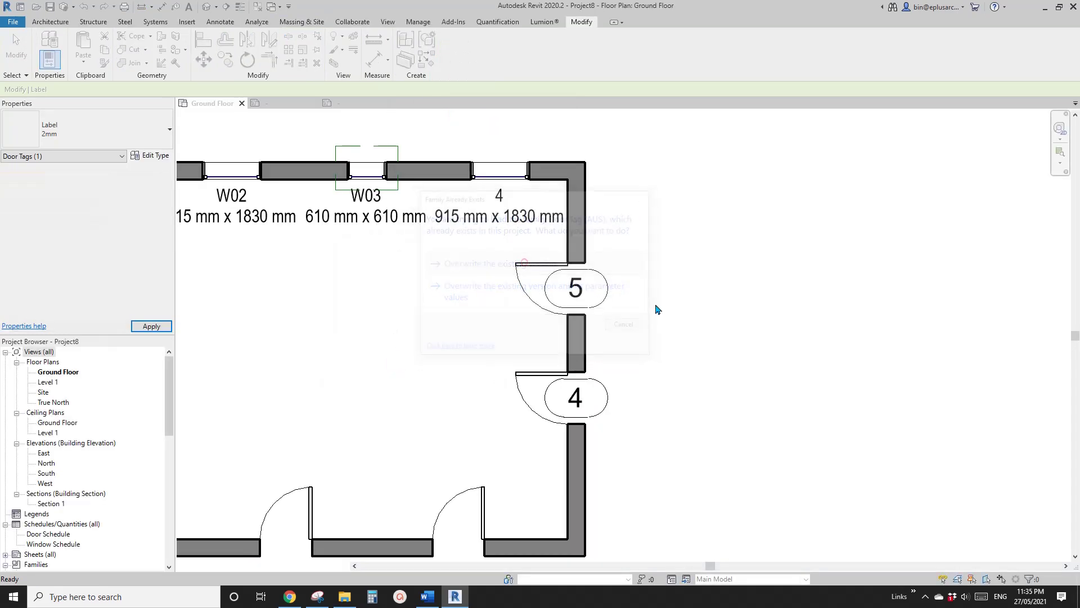
- Reopen the door tag family from a placed tag and widen its label box to give the width text room on one line
scroll(596, 295, up, 1)
click(587, 300)
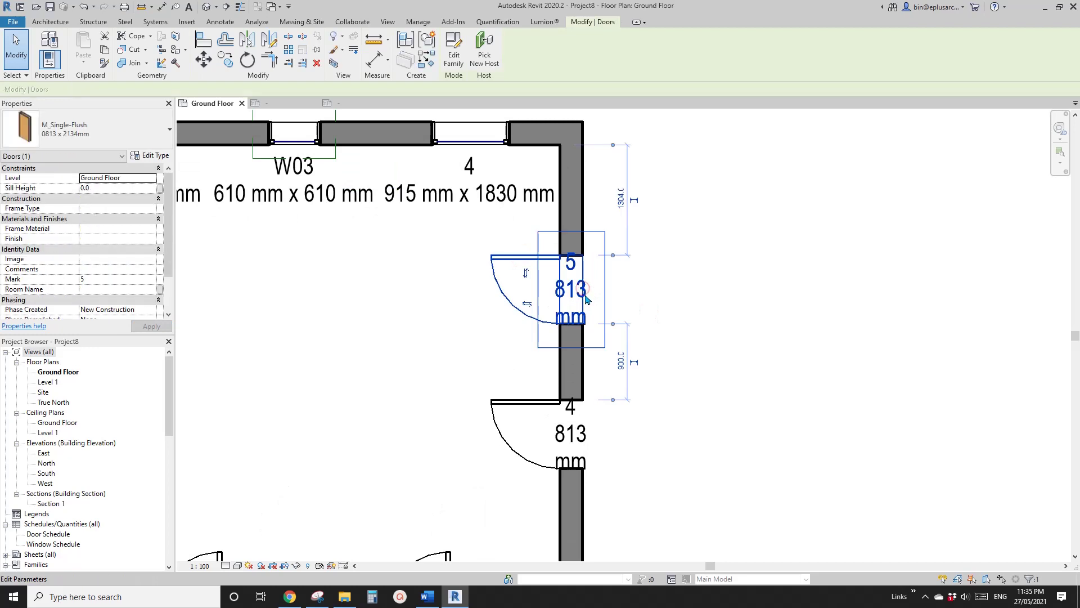
scroll(574, 287, up, 2)
key(Escape)
scroll(529, 247, up, 1)
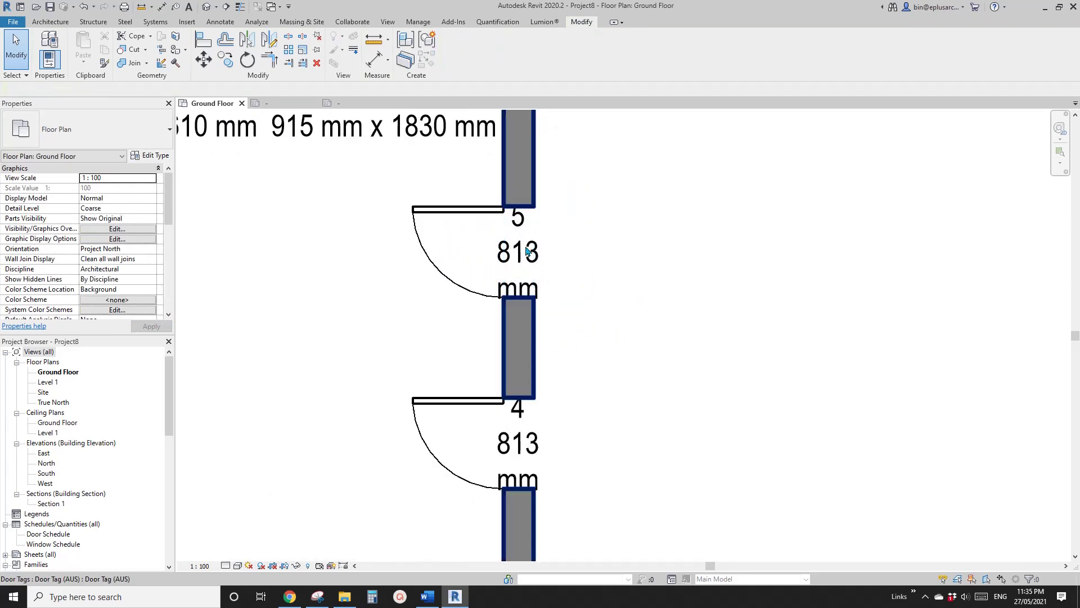
scroll(523, 220, up, 1)
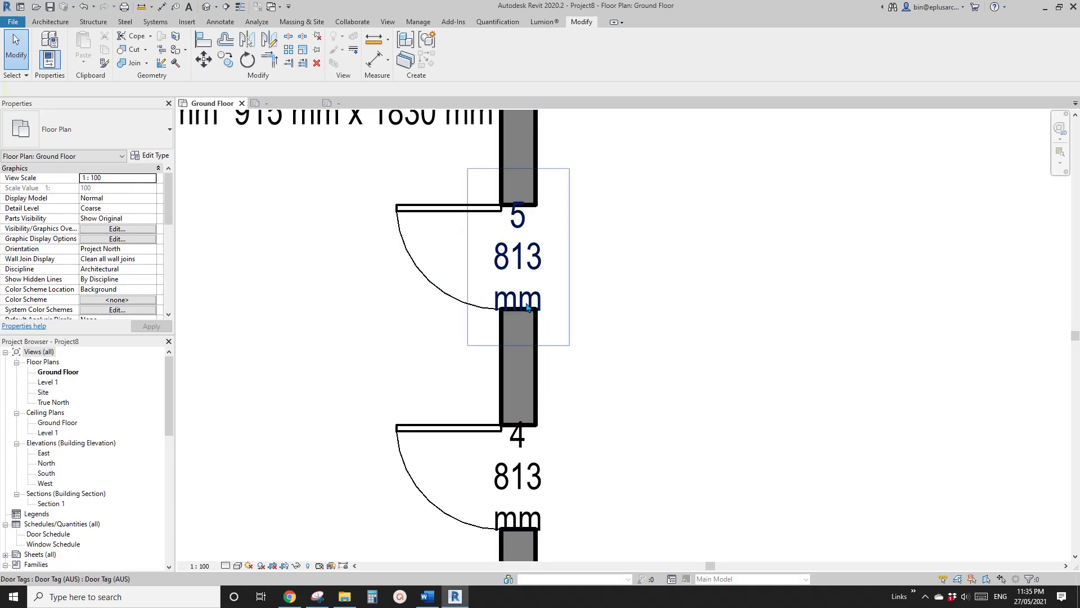
scroll(528, 289, down, 2)
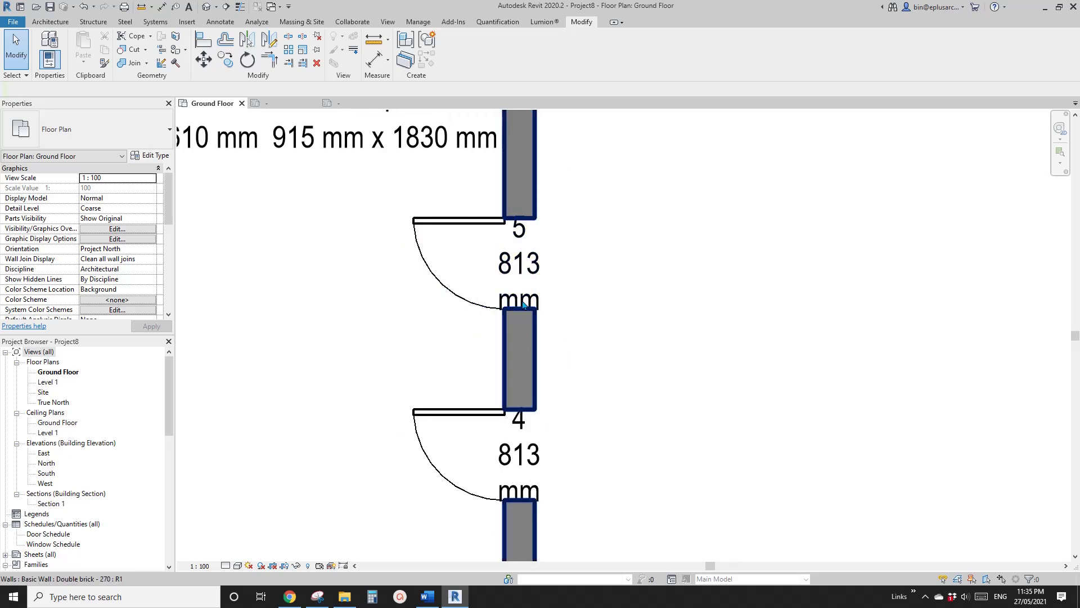
click(527, 264)
click(453, 56)
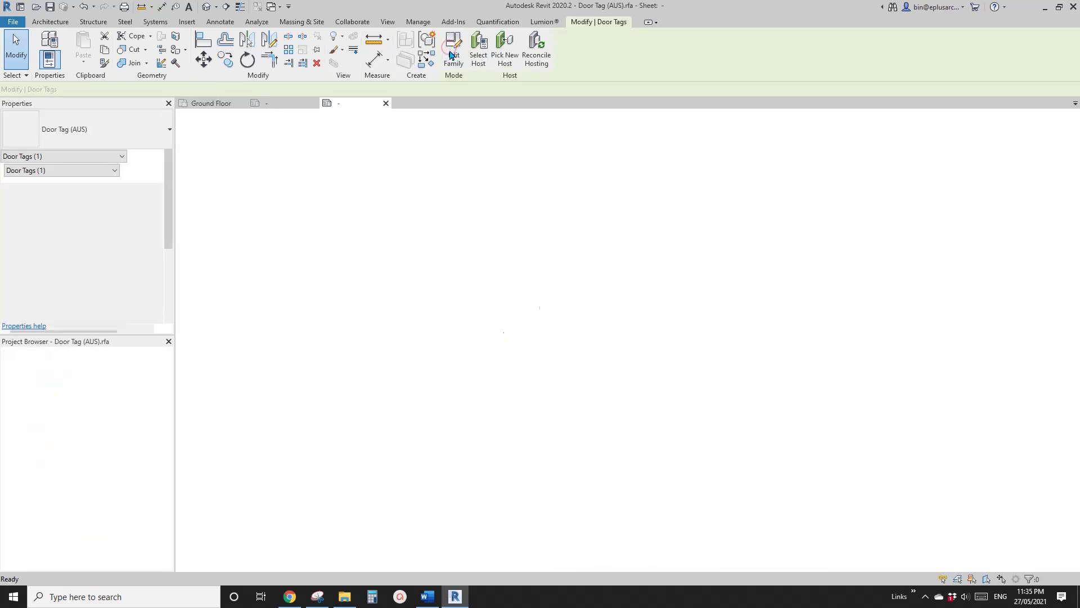
click(535, 302)
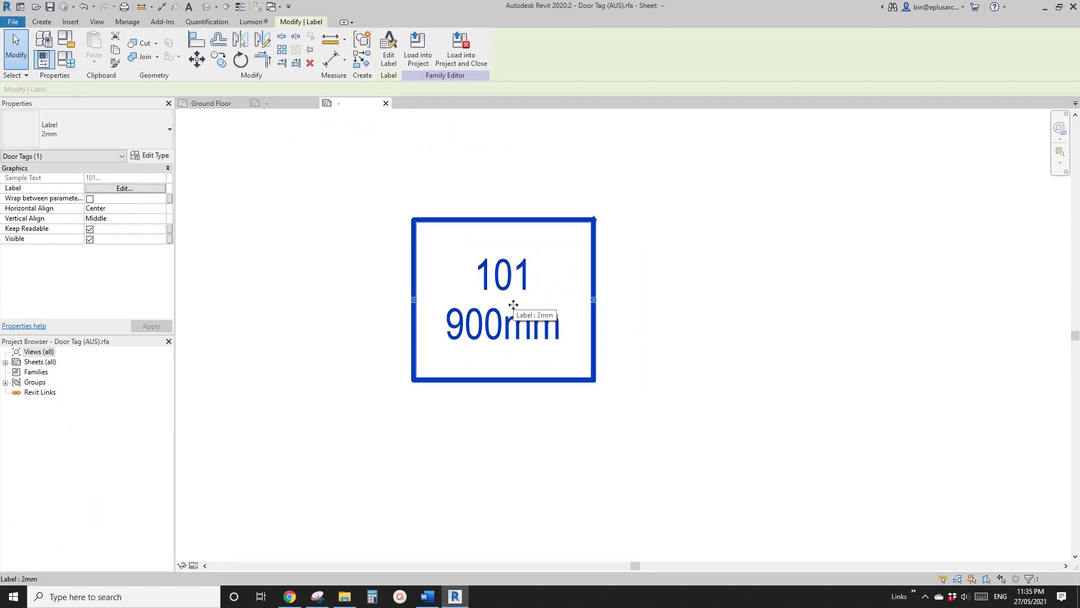
scroll(513, 305, down, 1)
drag(575, 302, 622, 287)
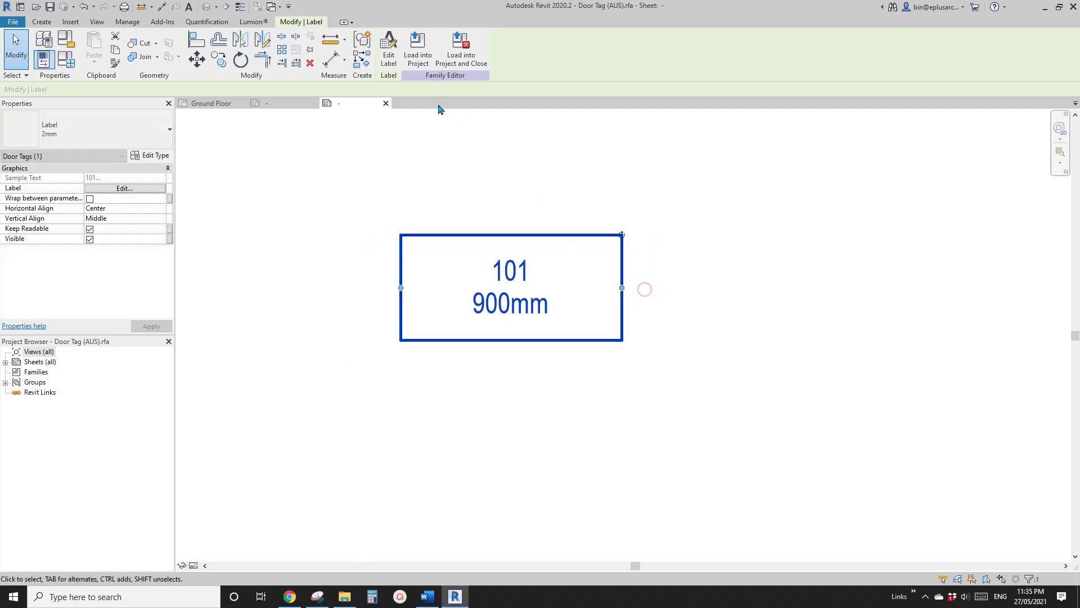
- Reload the widened door tag into Project8 and overwrite the version already there
click(424, 54)
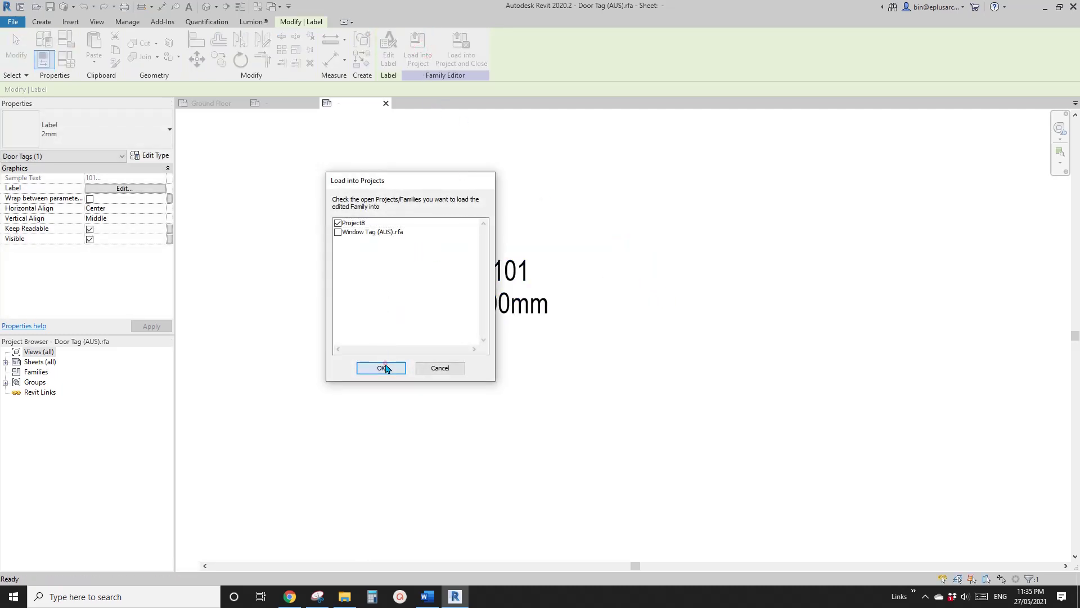
click(385, 366)
click(495, 258)
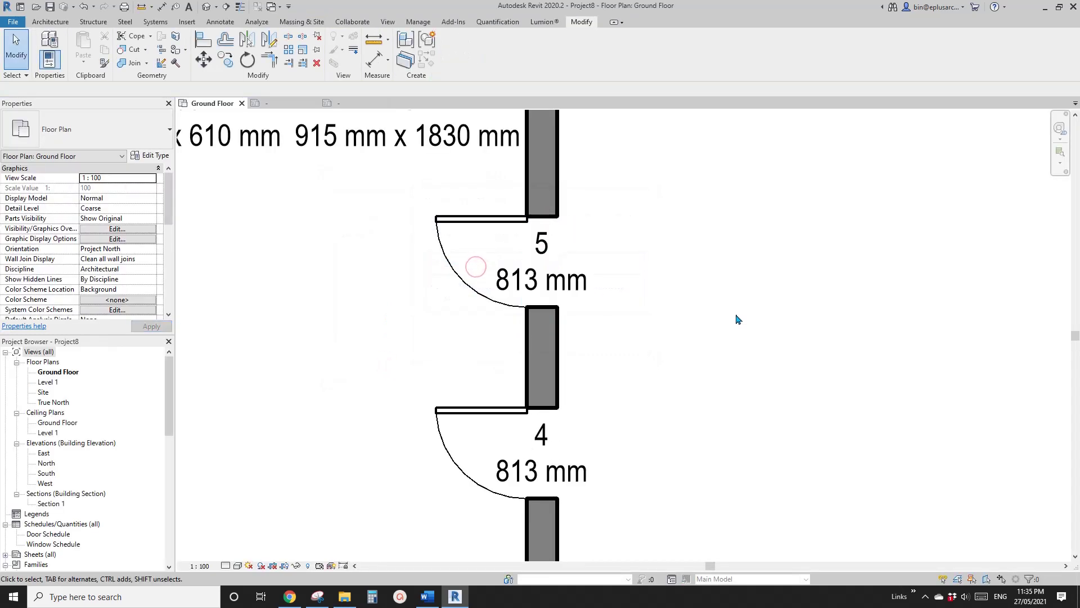
- Examine door tag 5's label parameters, including Mark and Width, and the properties of the door it identifies
middle_drag(714, 354, 649, 292)
scroll(553, 237, up, 1)
click(493, 197)
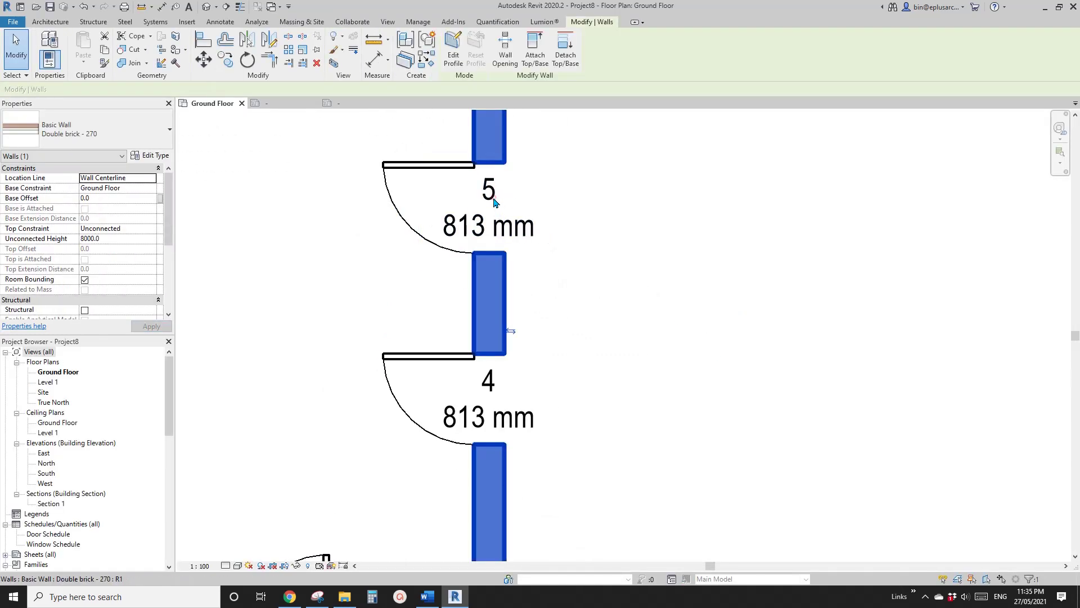
click(475, 222)
scroll(475, 281, down, 1)
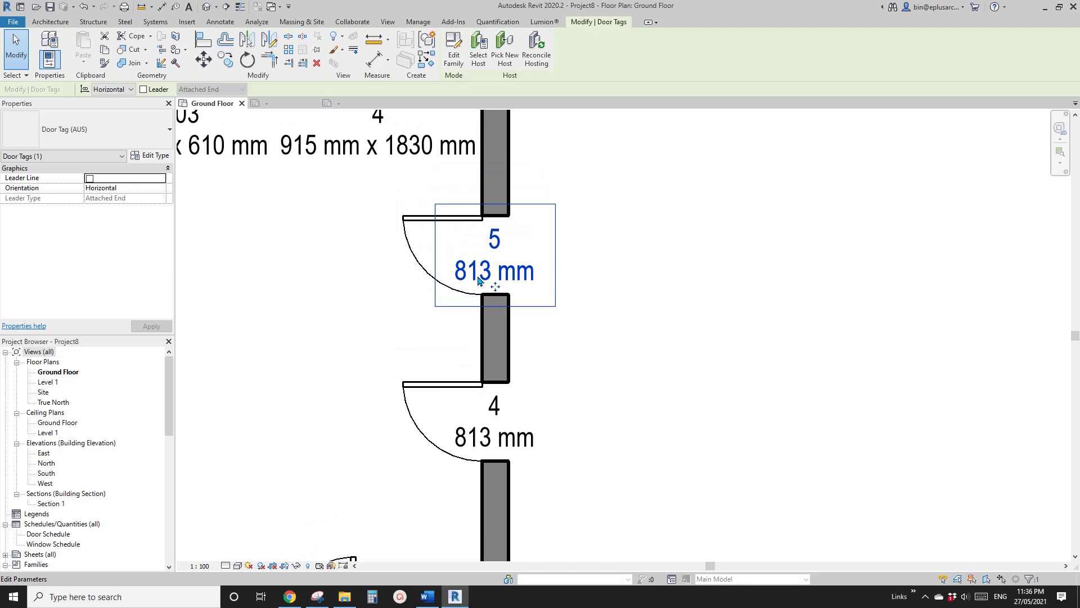
middle_drag(476, 281, 471, 285)
scroll(487, 270, down, 2)
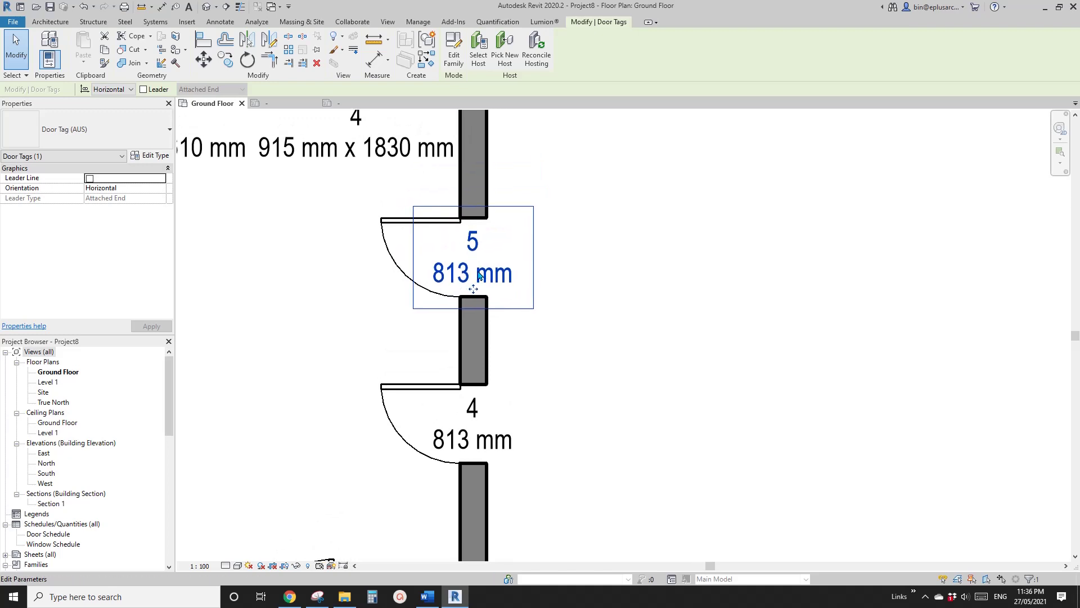
scroll(483, 256, up, 2)
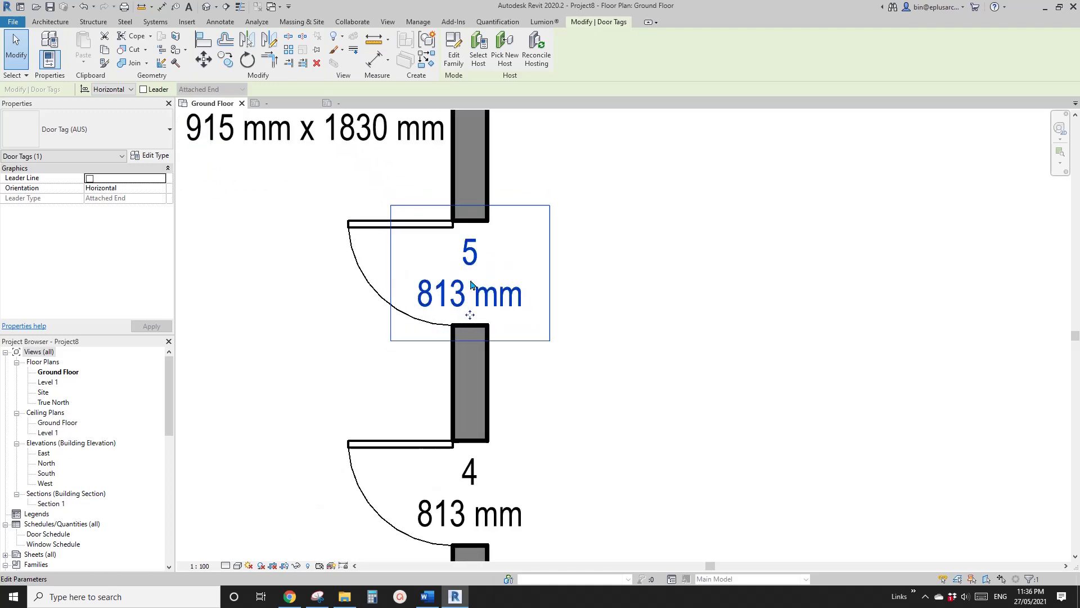
click(474, 254)
key(Escape)
double_click(475, 254)
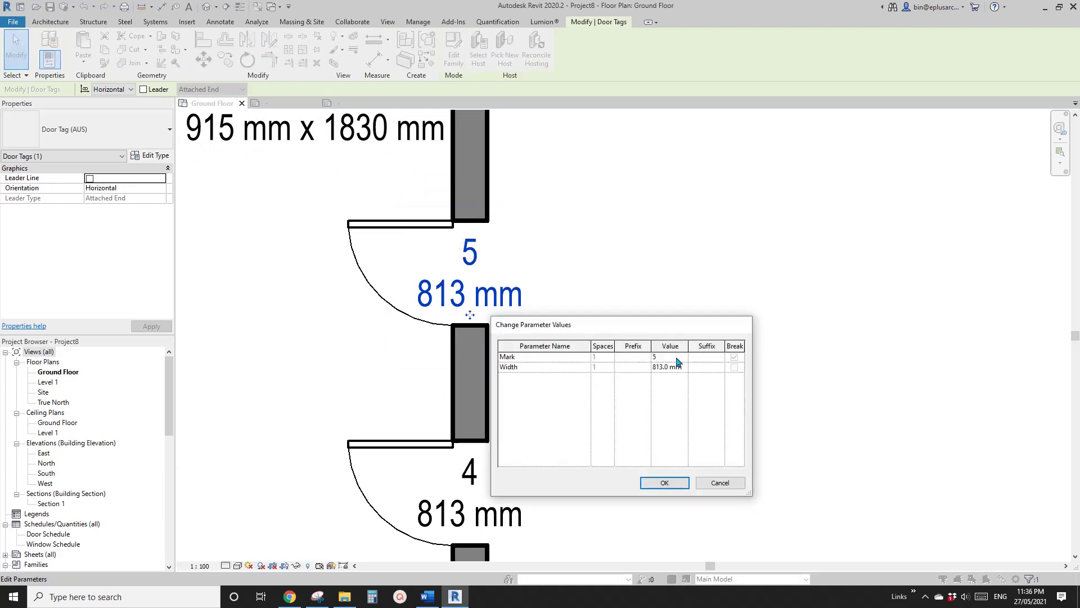
key(Escape)
click(386, 222)
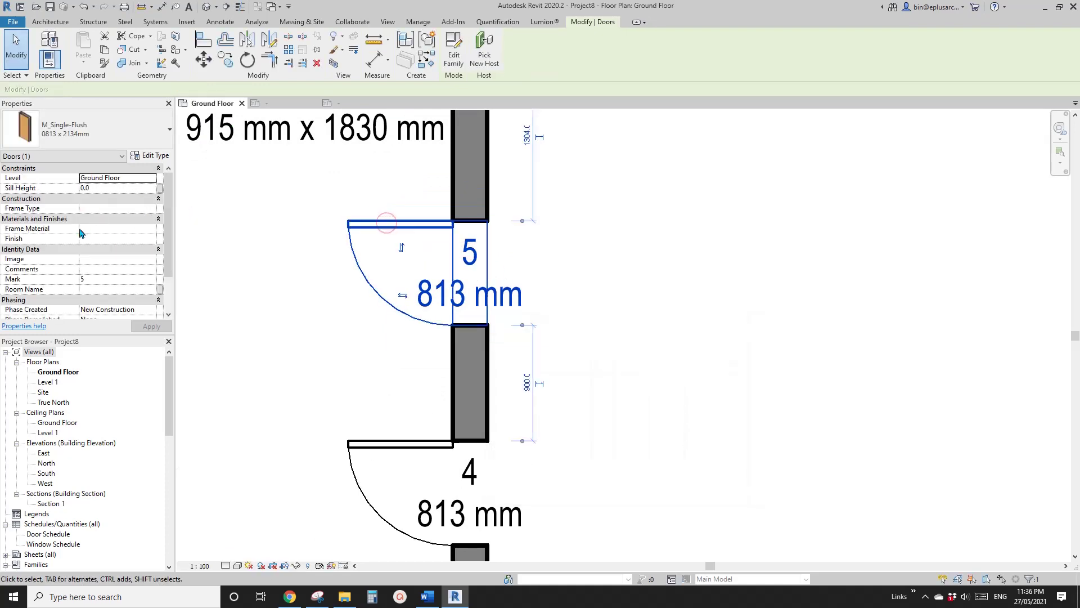
key(Escape)
scroll(472, 183, down, 2)
middle_drag(473, 244, 653, 256)
scroll(668, 250, down, 1)
middle_drag(617, 214, 718, 250)
scroll(718, 250, down, 1)
scroll(395, 290, up, 1)
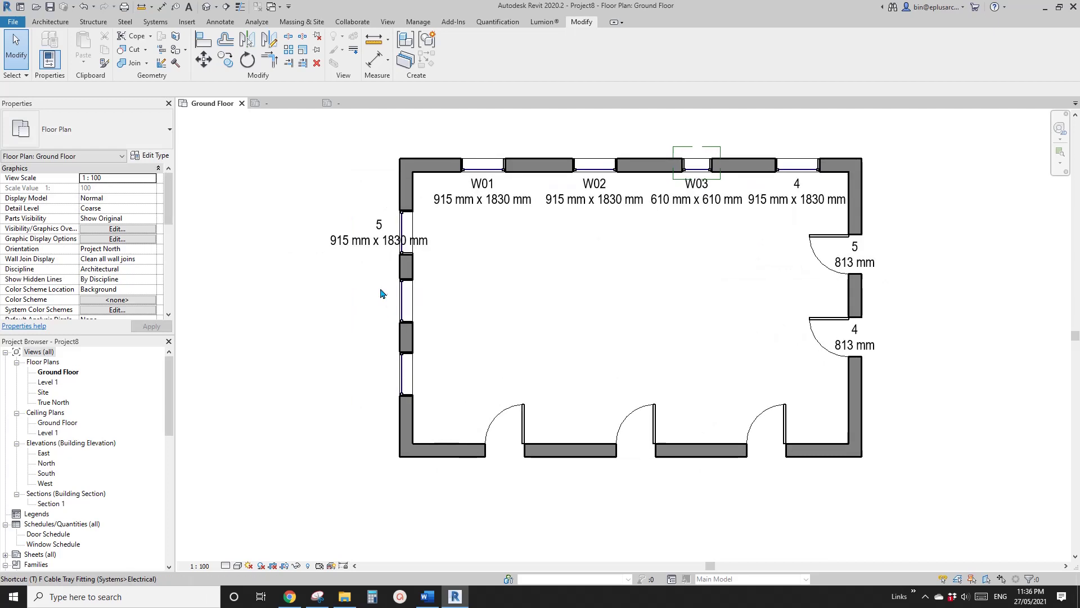
key(t)
key(g)
click(410, 303)
key(Escape)
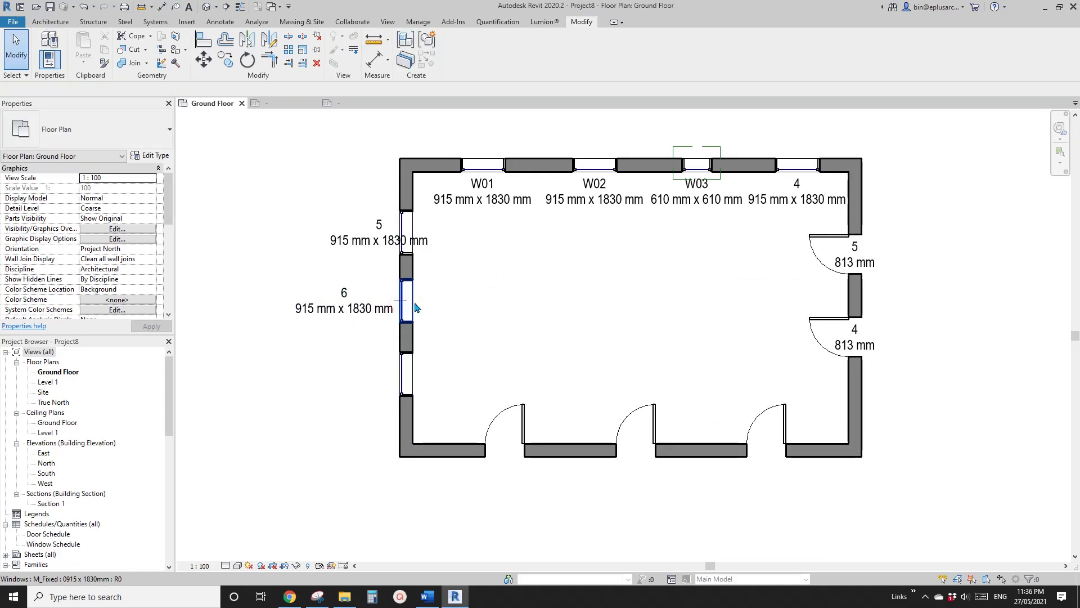
key(ctrl+z)
- Tag the middle window on the west wall with the leader turned off
scroll(402, 298, up, 2)
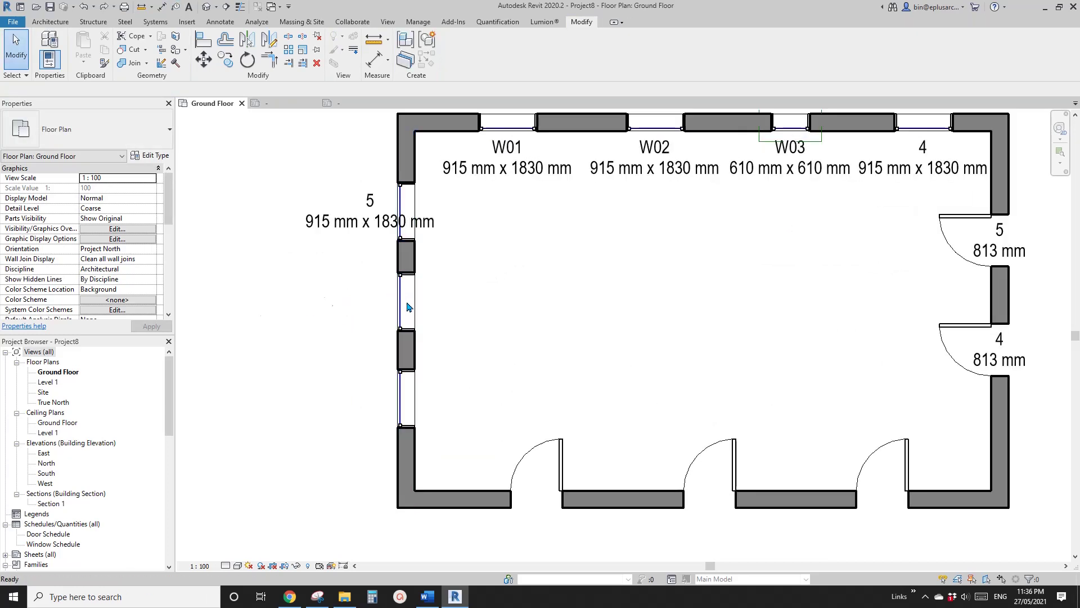
key(t)
key(g)
click(149, 90)
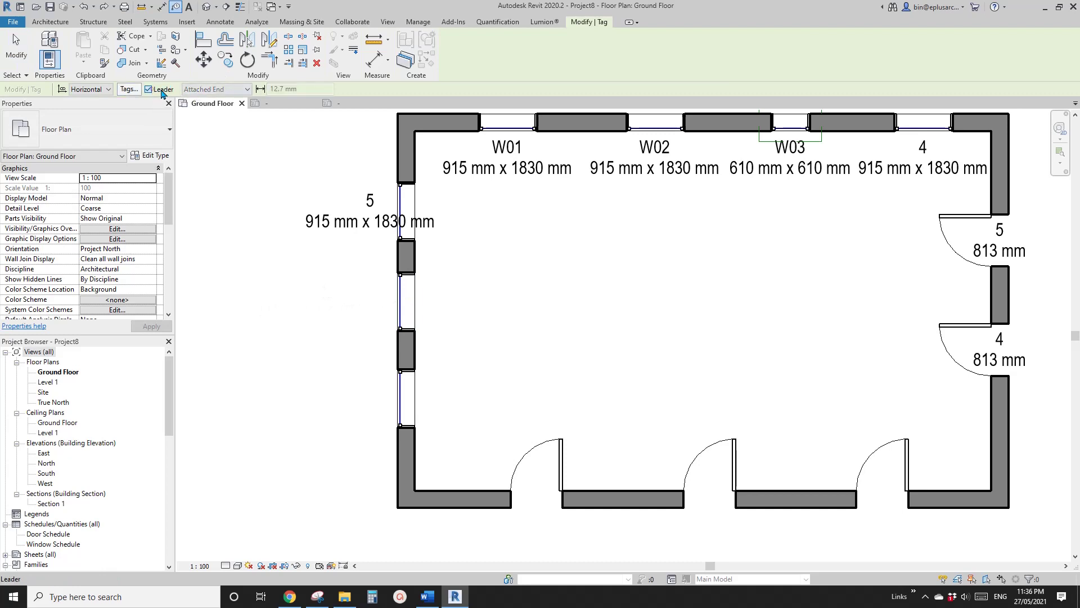
click(405, 304)
key(Escape)
- Try Vertical orientation on the tag of the west wall's uppermost window, and undo the change
click(405, 202)
middle_drag(404, 201, 398, 239)
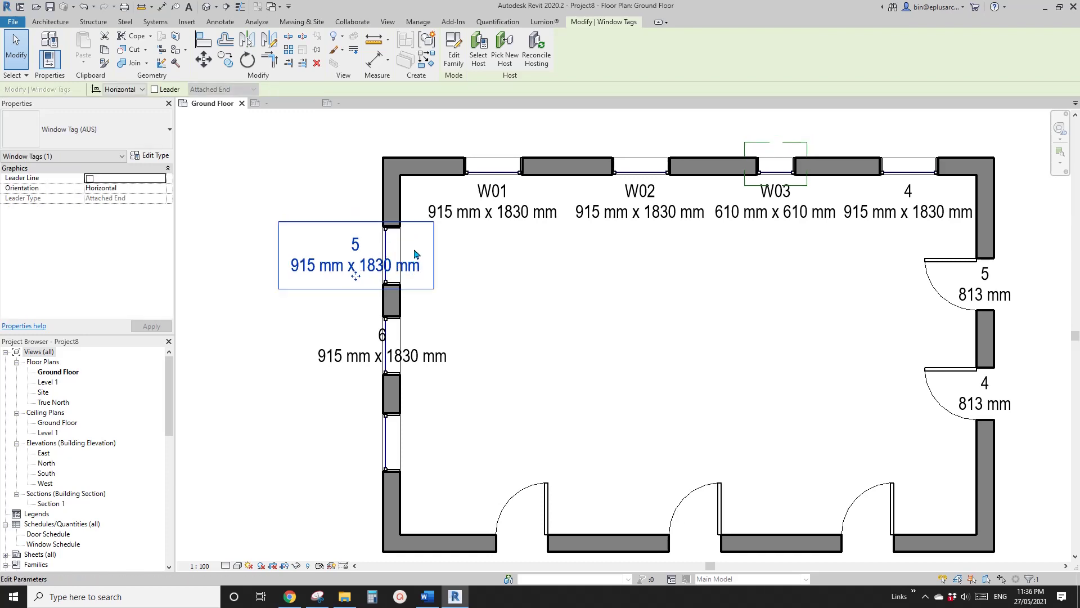
middle_drag(401, 246, 432, 276)
middle_drag(366, 234, 295, 215)
click(326, 283)
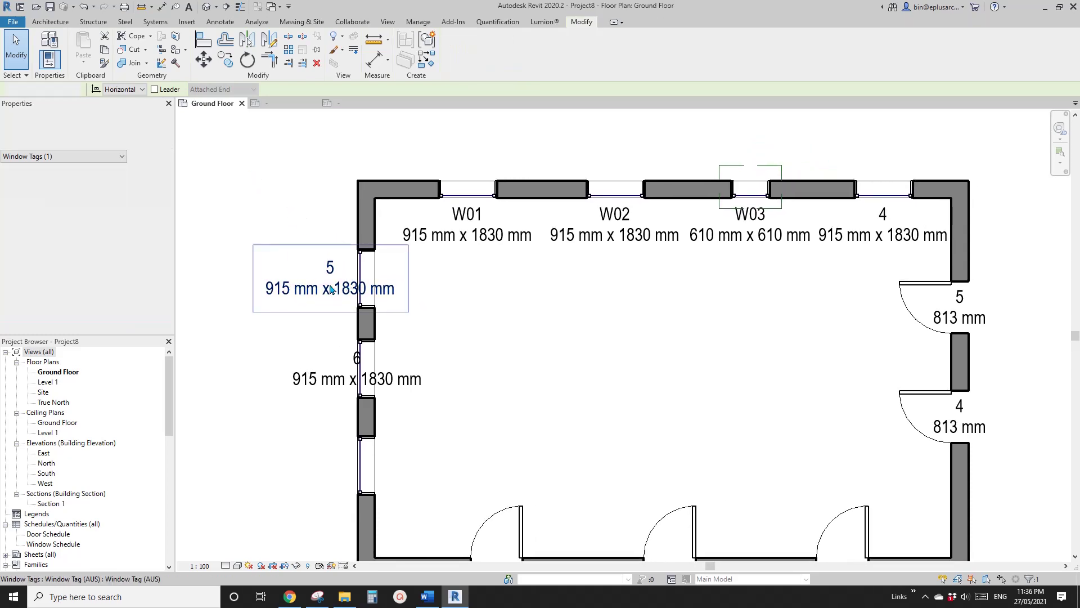
click(123, 89)
click(119, 108)
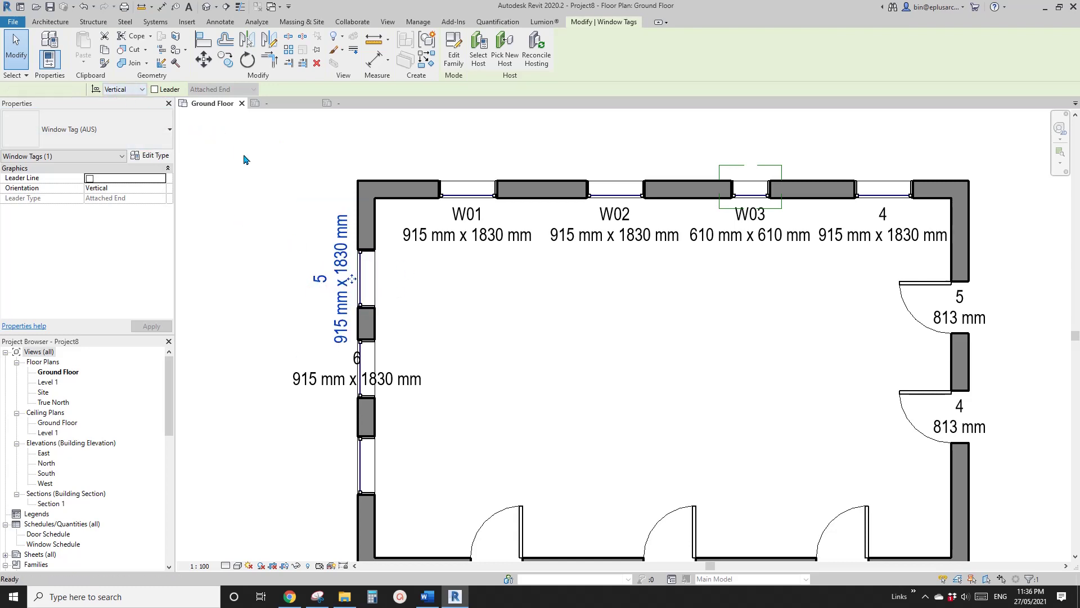
key(ctrl+z)
- Draw a diagonal Double brick - 270 wall about 4000 mm long inside the building
key(w)
key(a)
click(458, 487)
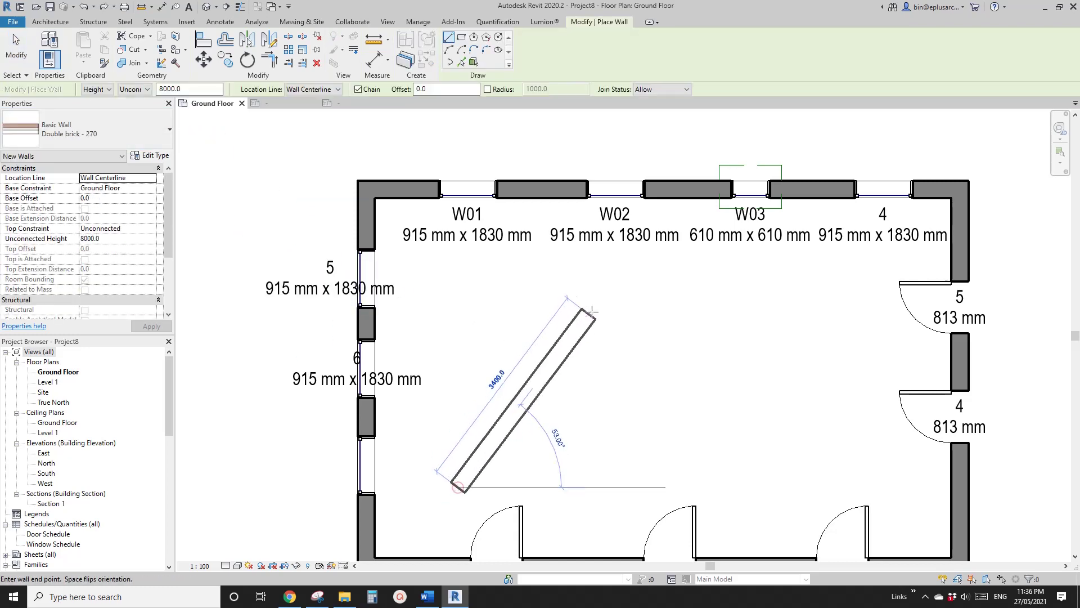
click(618, 290)
key(Escape)
key(Escape)
middle_drag(565, 370, 519, 364)
scroll(515, 349, down, 3)
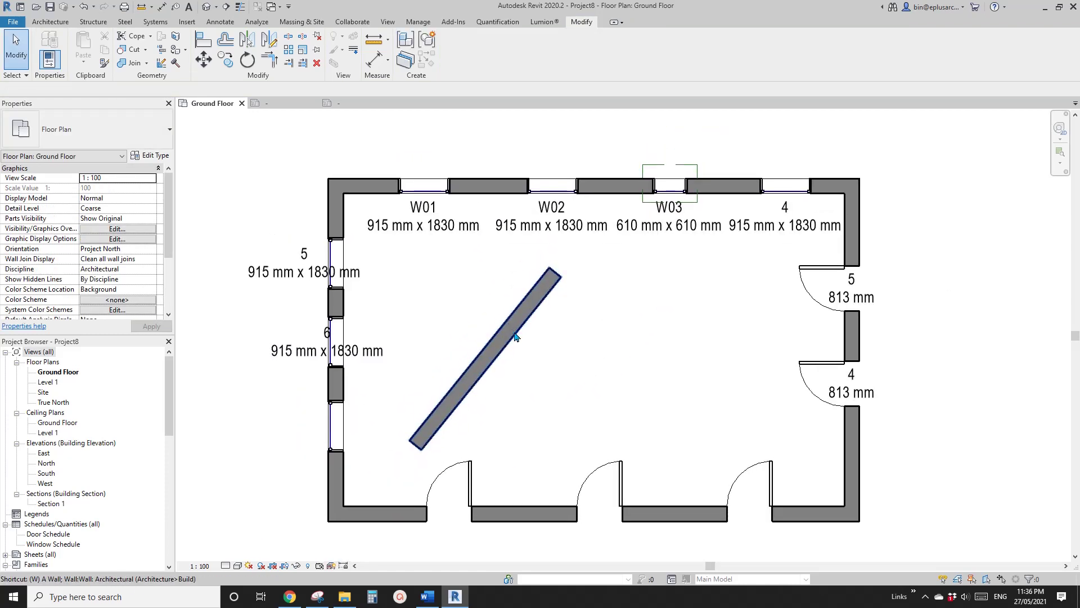
- Place two M_Fixed 0915 x 1830mm windows in the diagonal wall
key(w)
key(n)
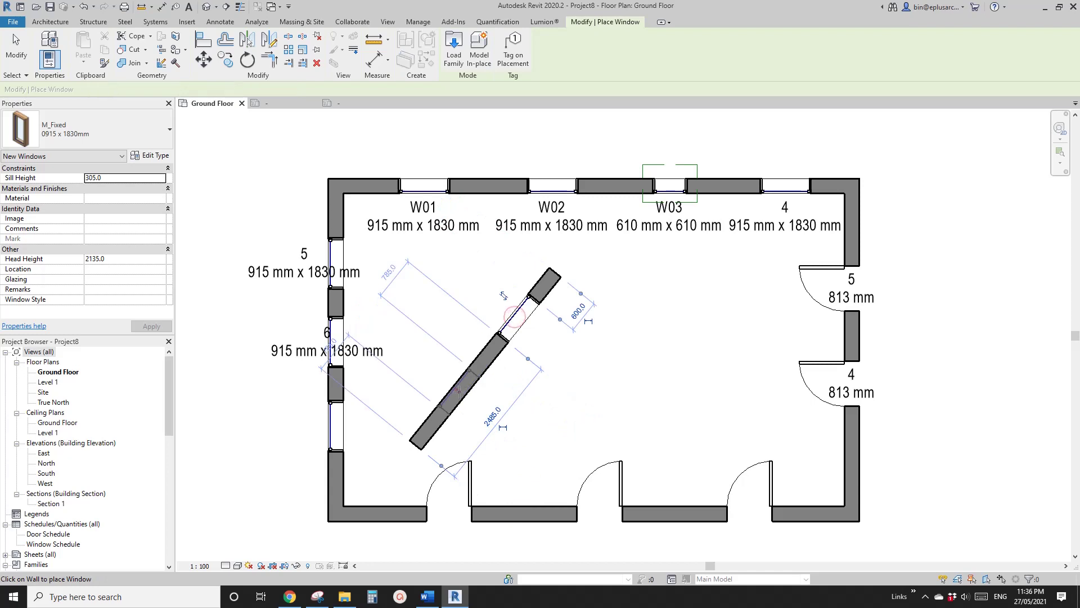
click(456, 389)
key(Escape)
key(Escape)
- Tag both windows in the diagonal wall without leaders
key(t)
key(g)
click(515, 308)
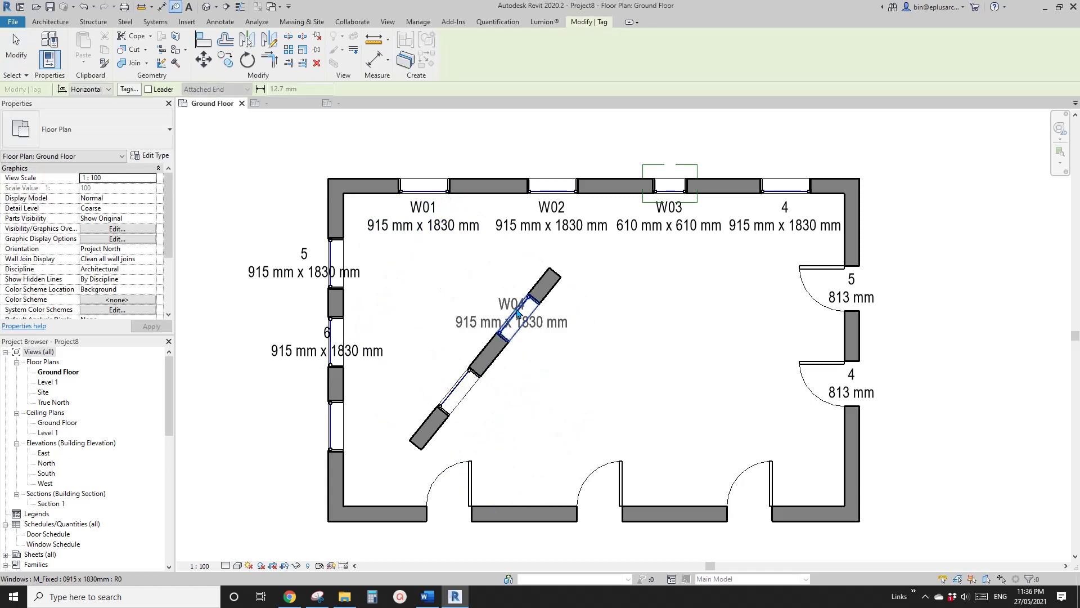
key(Escape)
key(Escape)
key(t)
key(g)
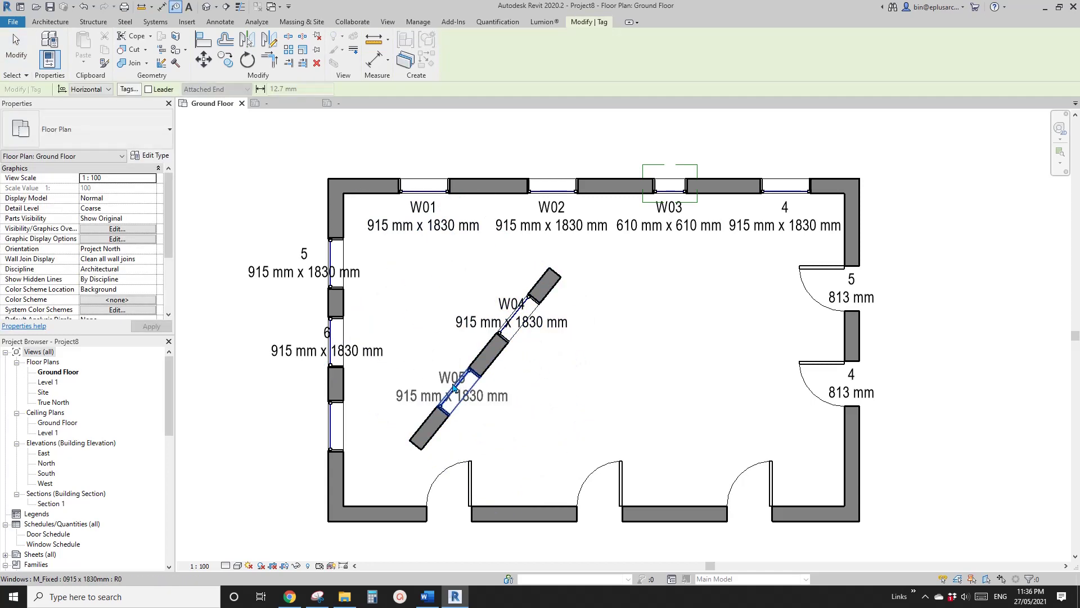
click(456, 387)
key(Escape)
key(Escape)
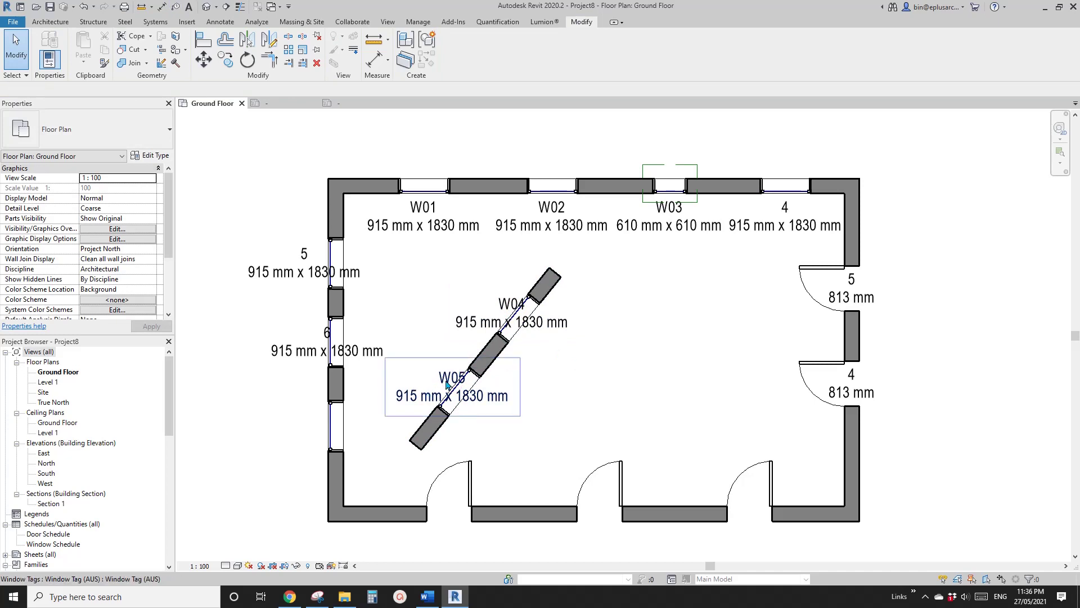
- Open the Window Tag (AUS) family for editing from the tag on the diagonal wall's upper window
click(452, 375)
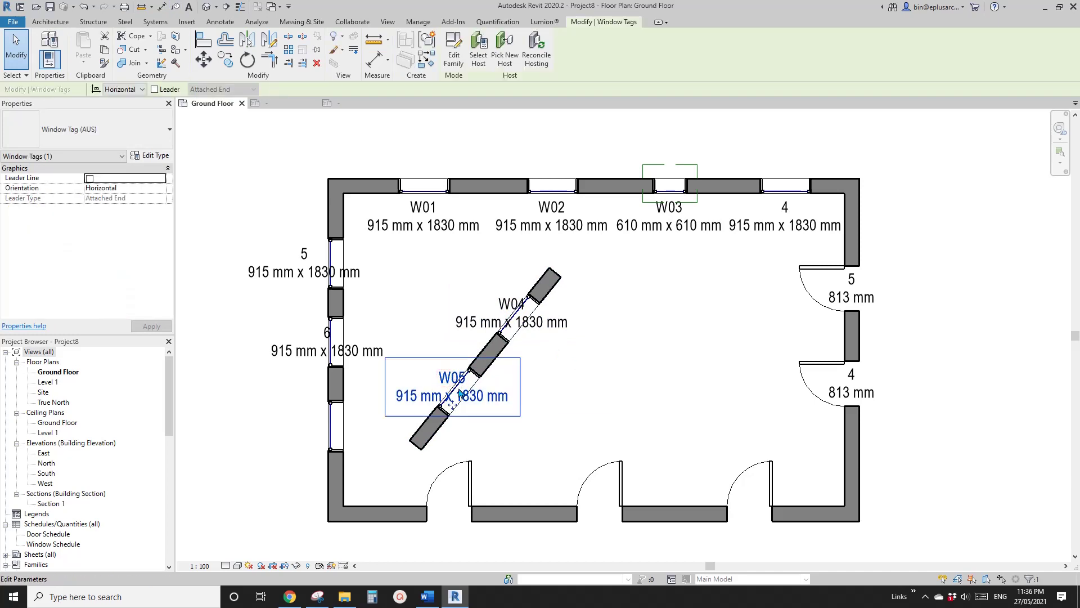
click(513, 367)
middle_drag(513, 368, 501, 366)
click(467, 321)
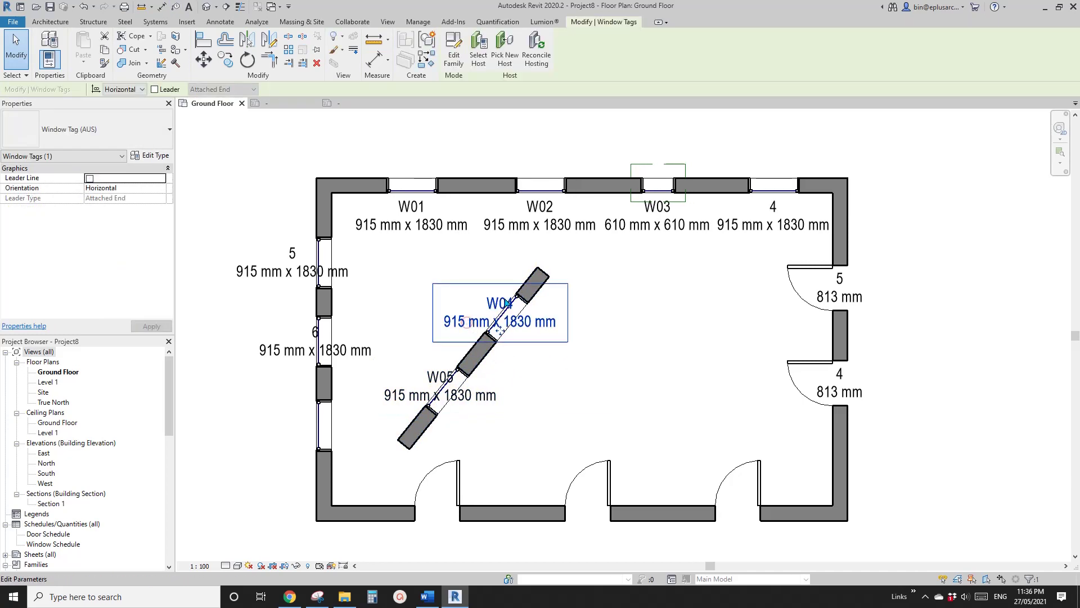
middle_drag(461, 280, 449, 279)
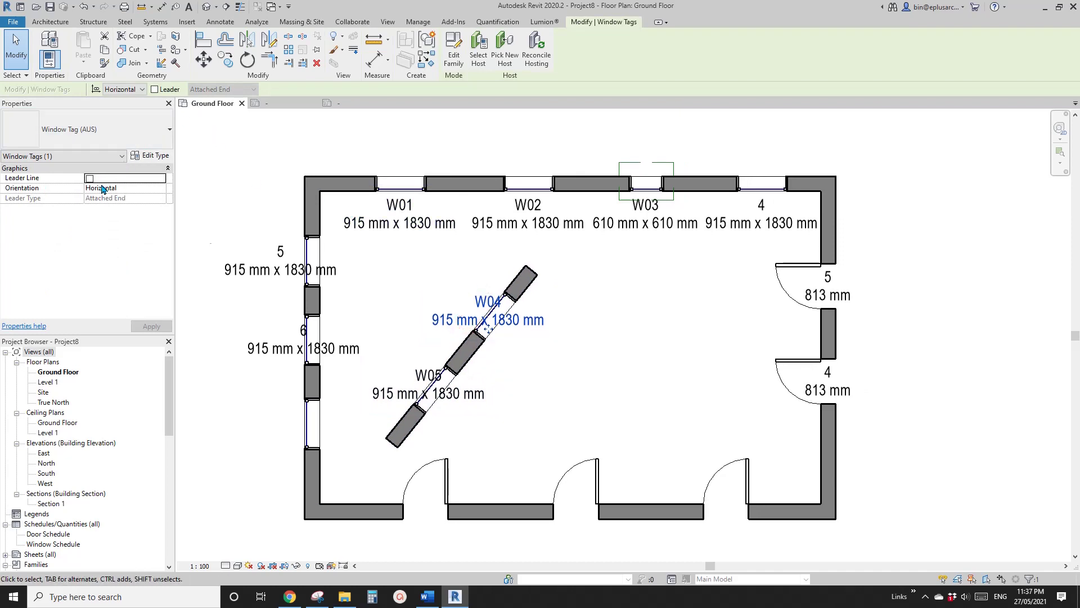
middle_drag(551, 270, 544, 269)
click(455, 54)
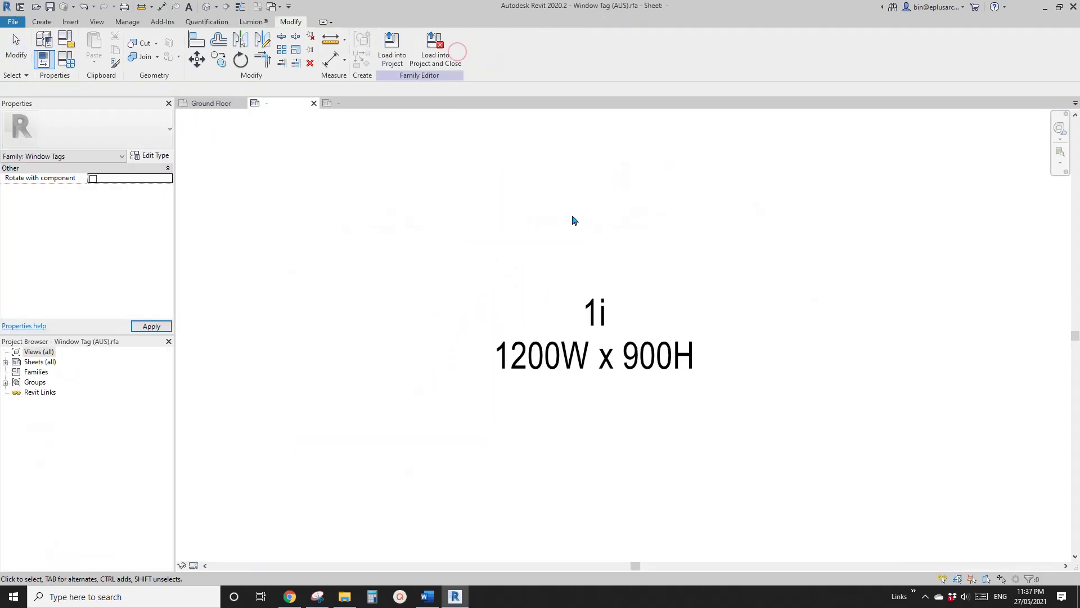
scroll(448, 198, down, 1)
middle_drag(450, 197, 436, 198)
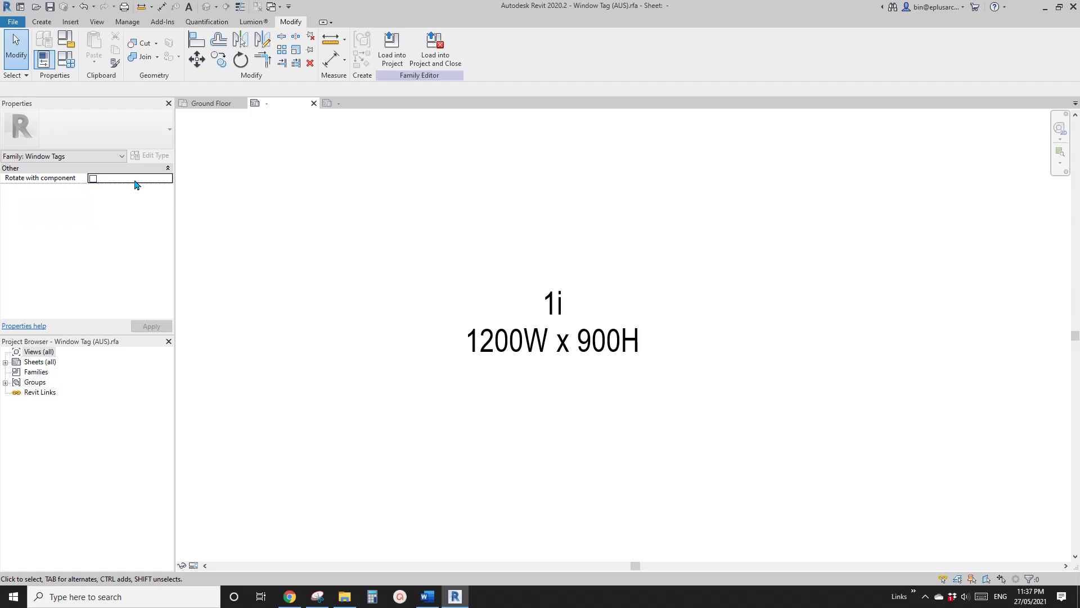
- Enable Rotate with component for the window tag family and load it into Project8, overwriting the existing version
click(93, 178)
click(393, 56)
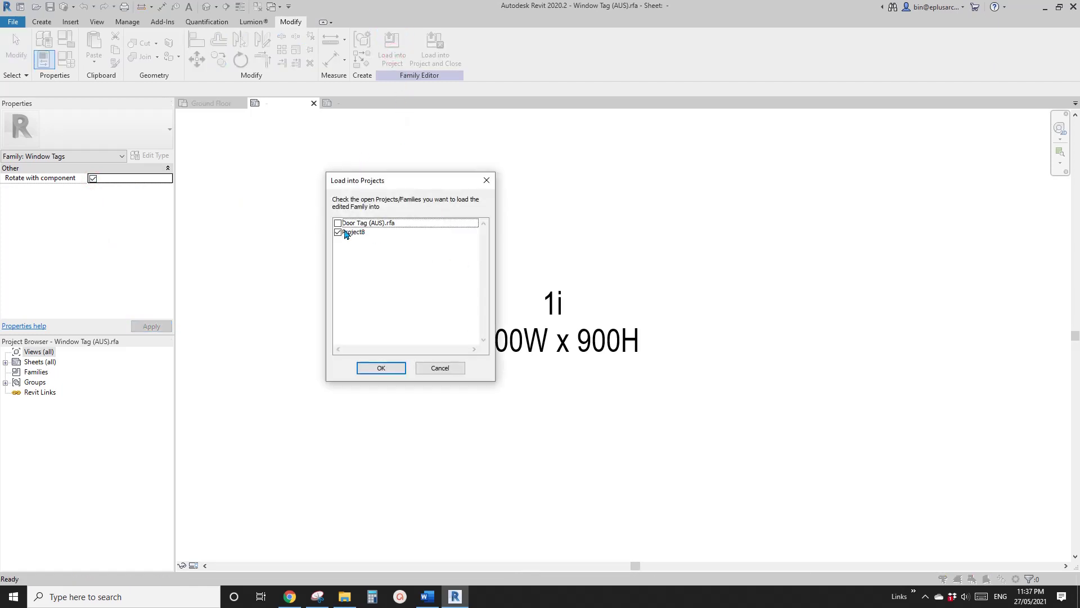
click(388, 366)
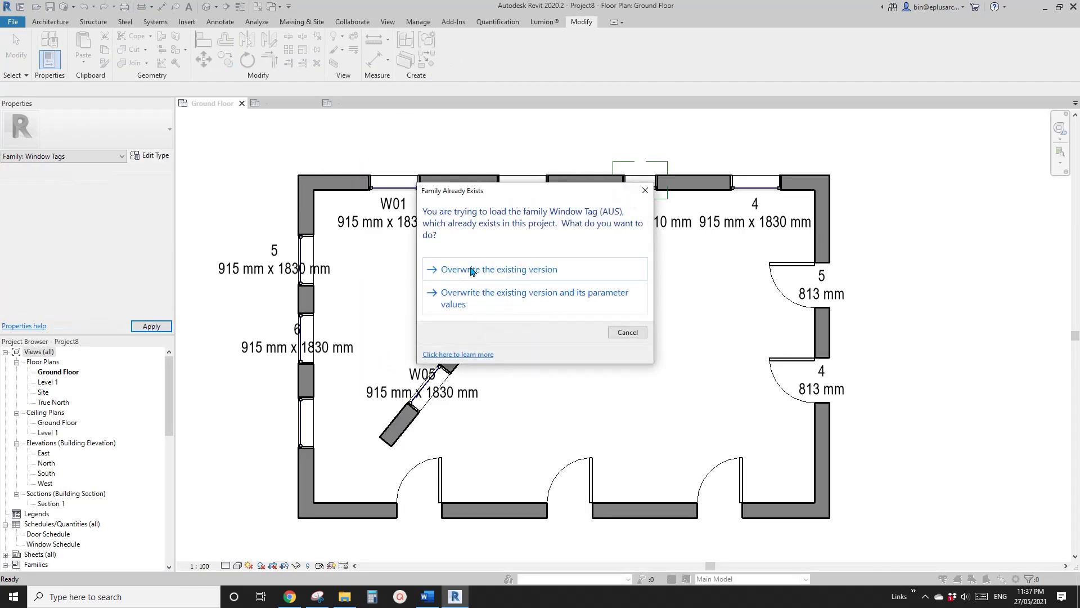
click(497, 270)
click(486, 316)
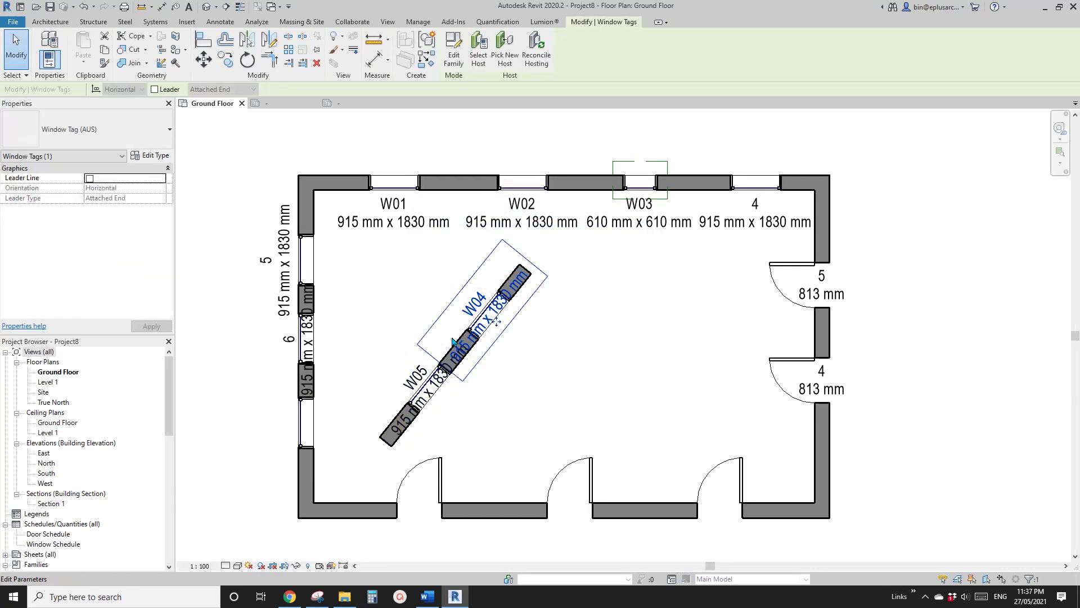
scroll(495, 352, up, 1)
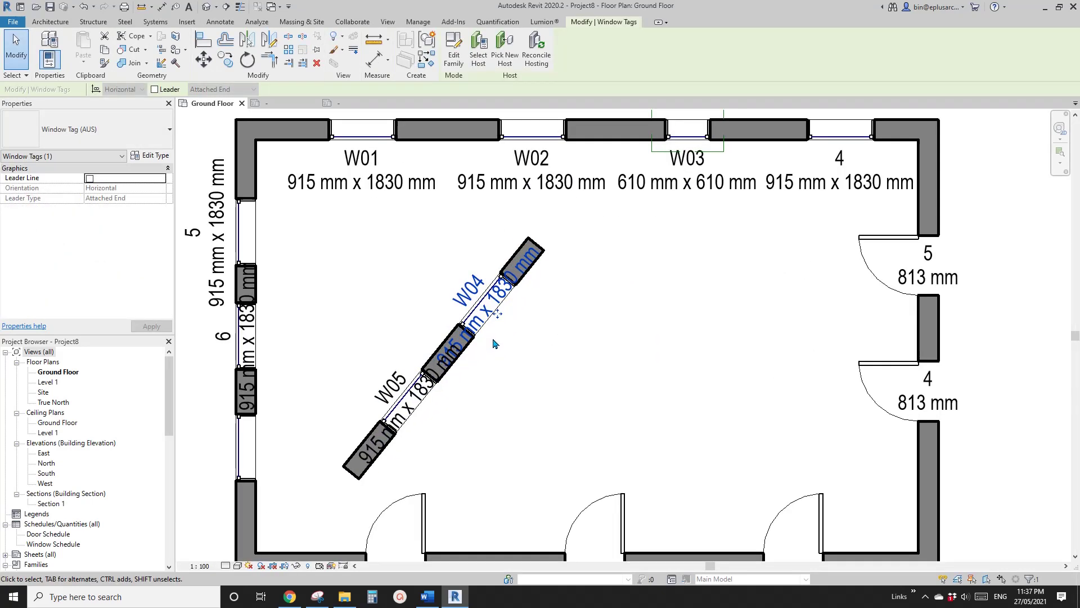
scroll(485, 288, down, 1)
scroll(506, 290, down, 1)
key(Escape)
- Add a second tag to window W01 on the north wall and move it outside, above the wall
middle_drag(485, 288, 492, 357)
key(t)
key(g)
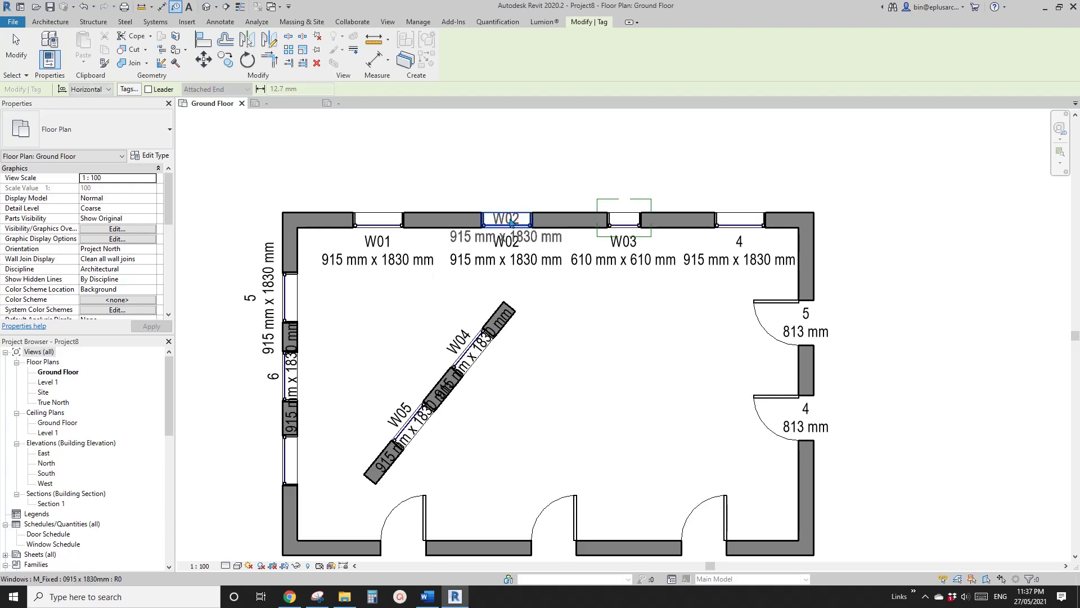
click(385, 225)
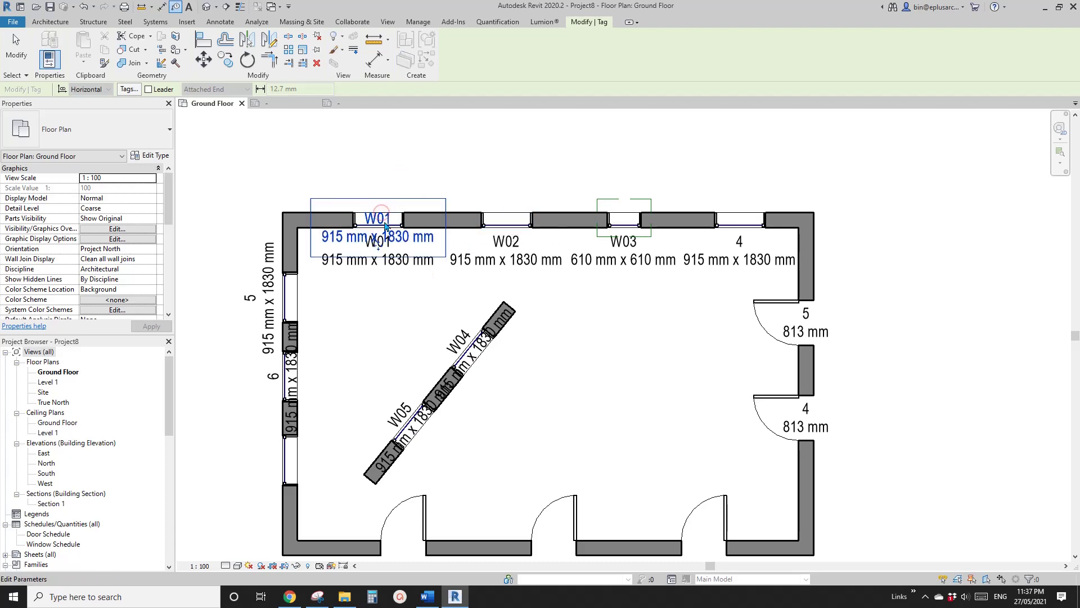
scroll(385, 225, up, 2)
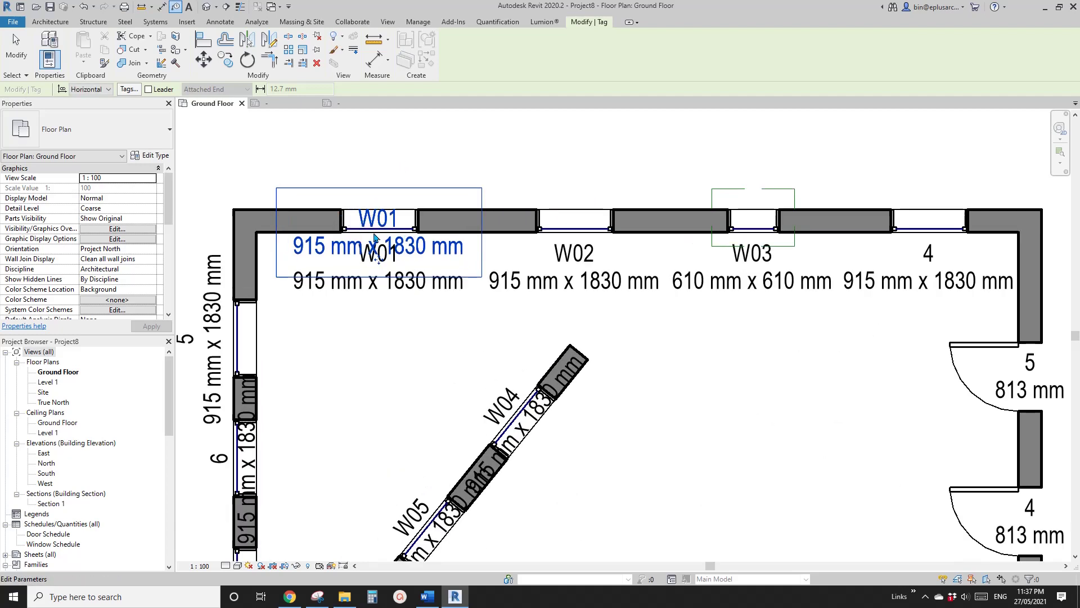
scroll(380, 235, down, 1)
drag(380, 260, 379, 205)
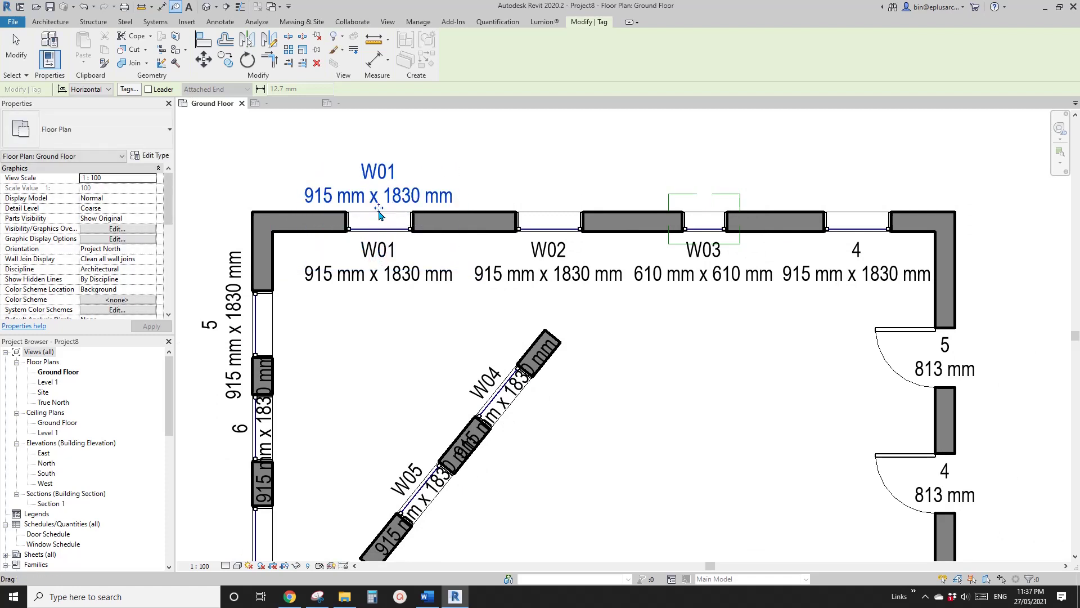
middle_drag(464, 290, 421, 317)
key(Escape)
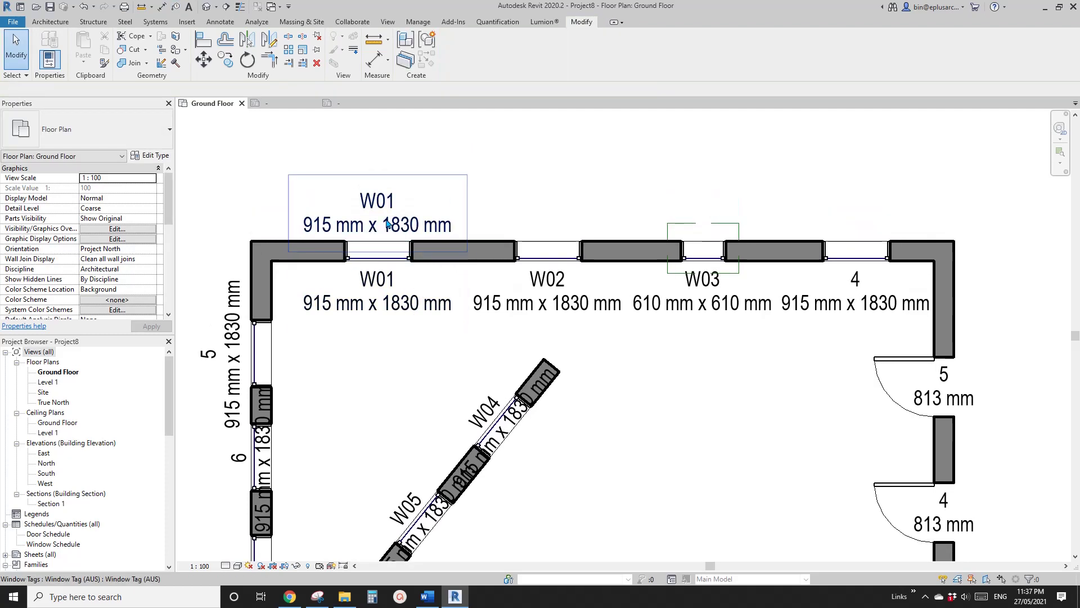
- Open the Window Tag (AUS) family for editing from the extra W01 tag above the north wall
click(388, 221)
middle_drag(427, 177, 424, 186)
click(453, 54)
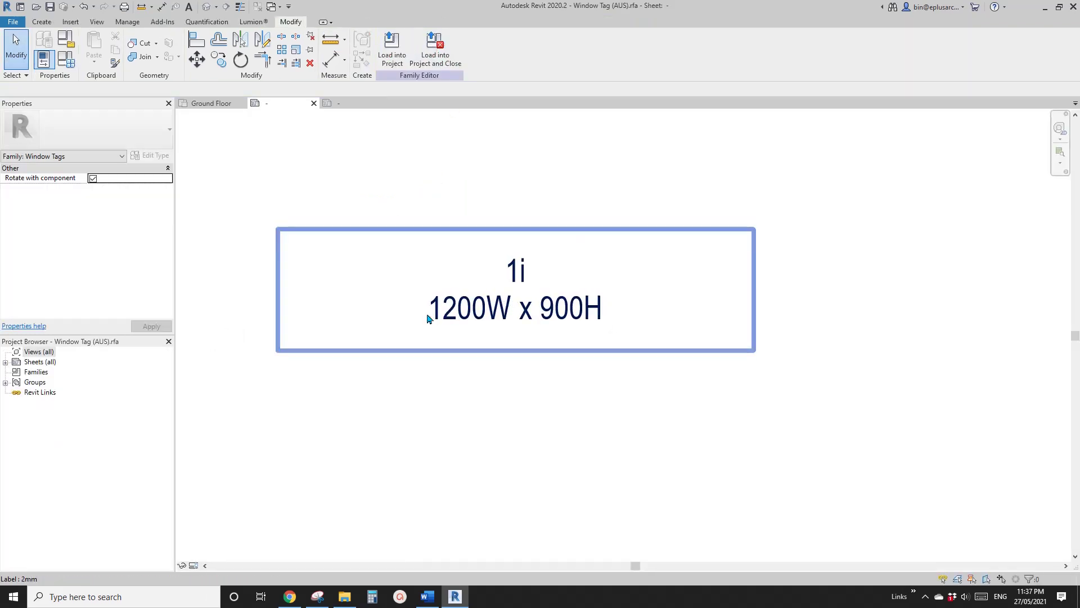
scroll(439, 310, down, 2)
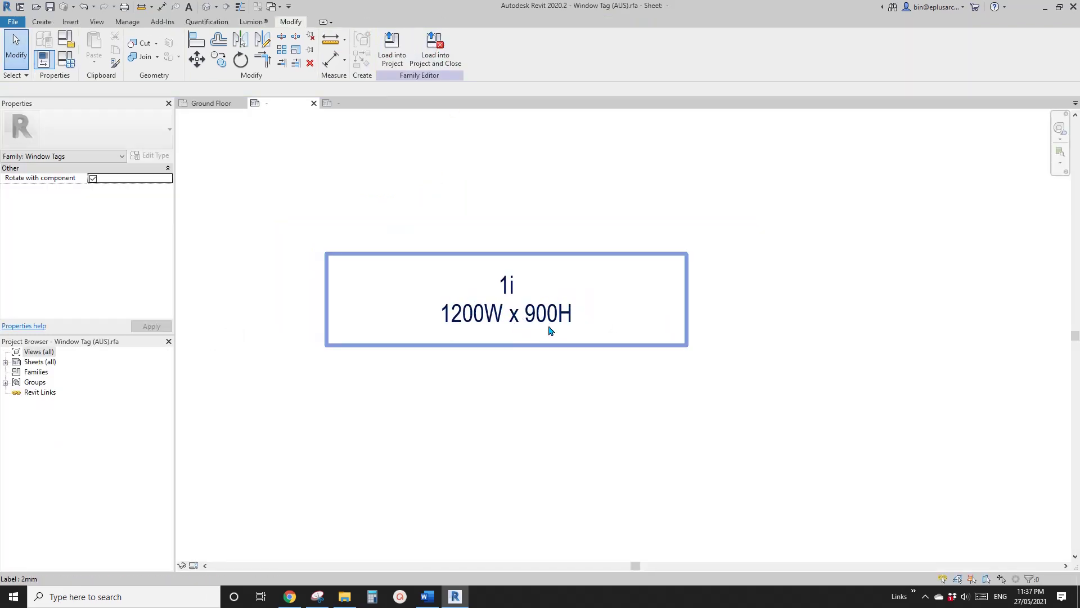
middle_drag(538, 328, 545, 329)
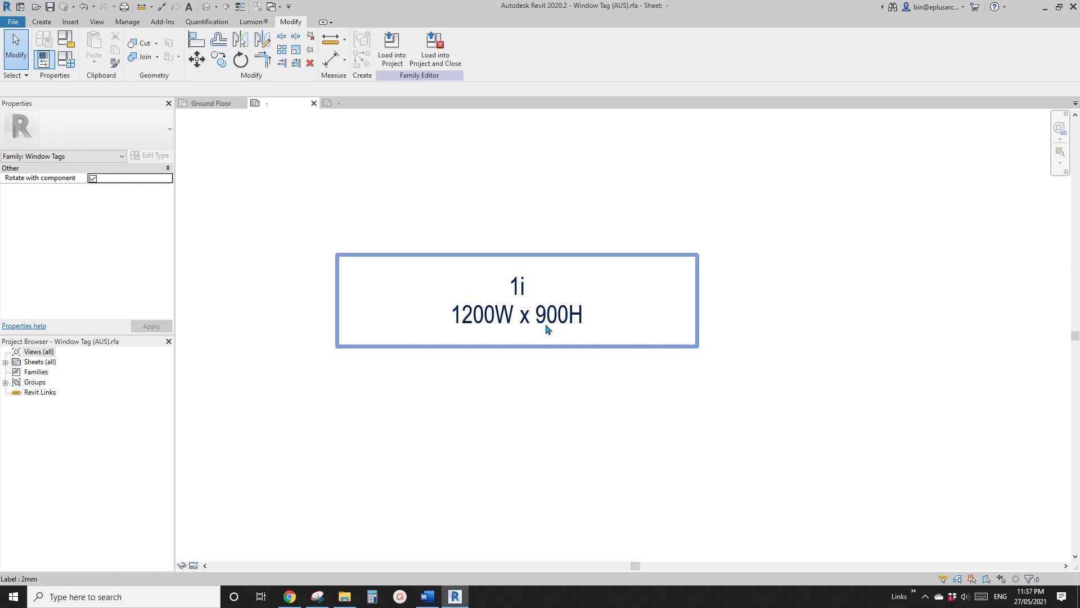
- Turn on the visibility of the Reference Planes annotation category in the window tag family
key(v)
key(v)
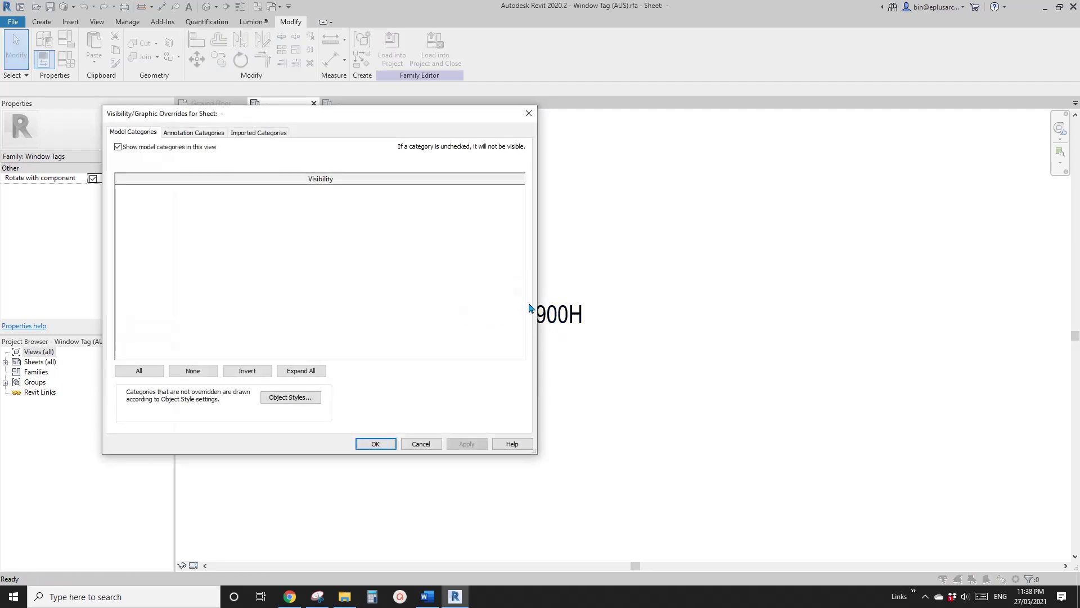
drag(402, 119, 526, 147)
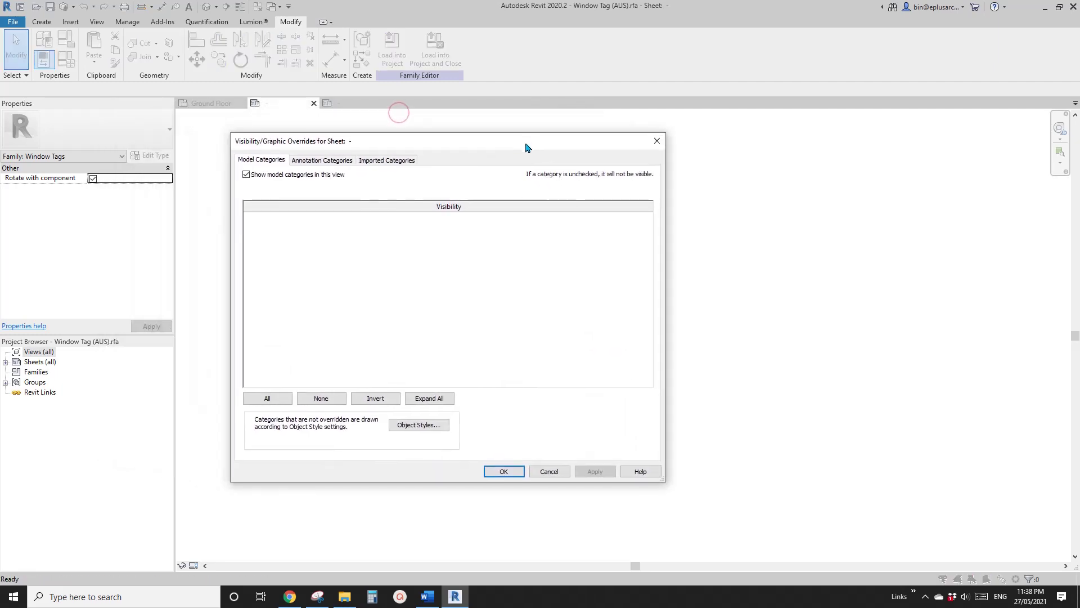
click(316, 161)
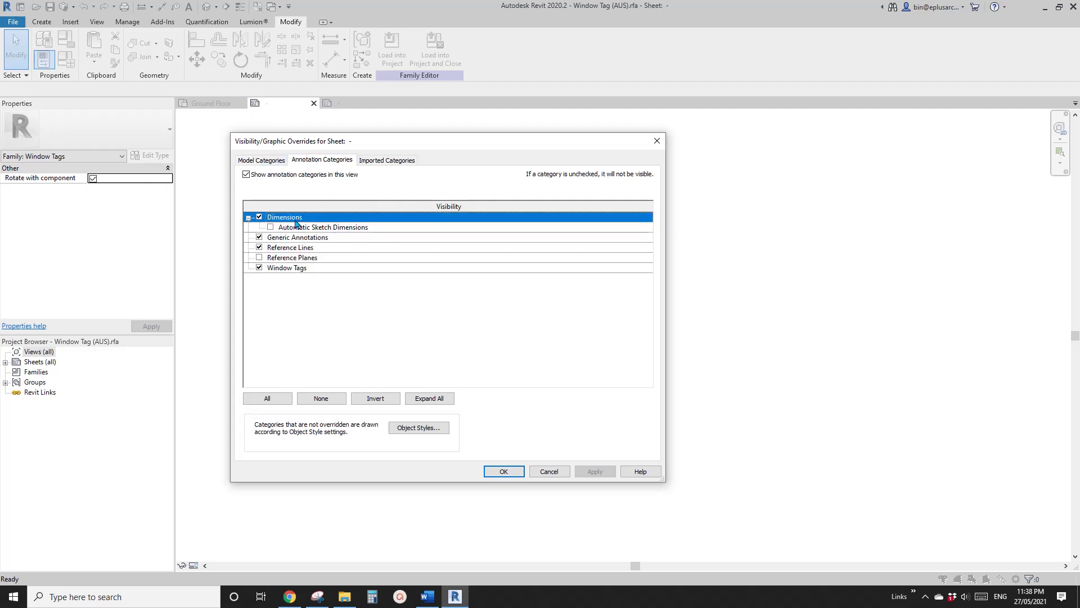
click(259, 258)
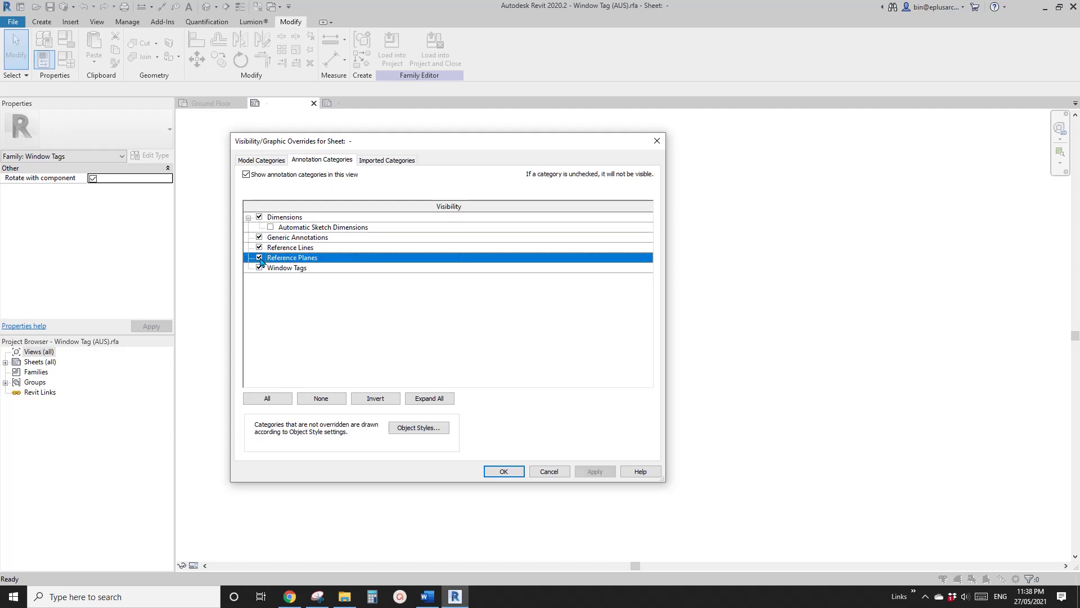
click(504, 471)
- Nudge the tag label upward until its whole box sits just above the horizontal reference plane
scroll(531, 386, down, 2)
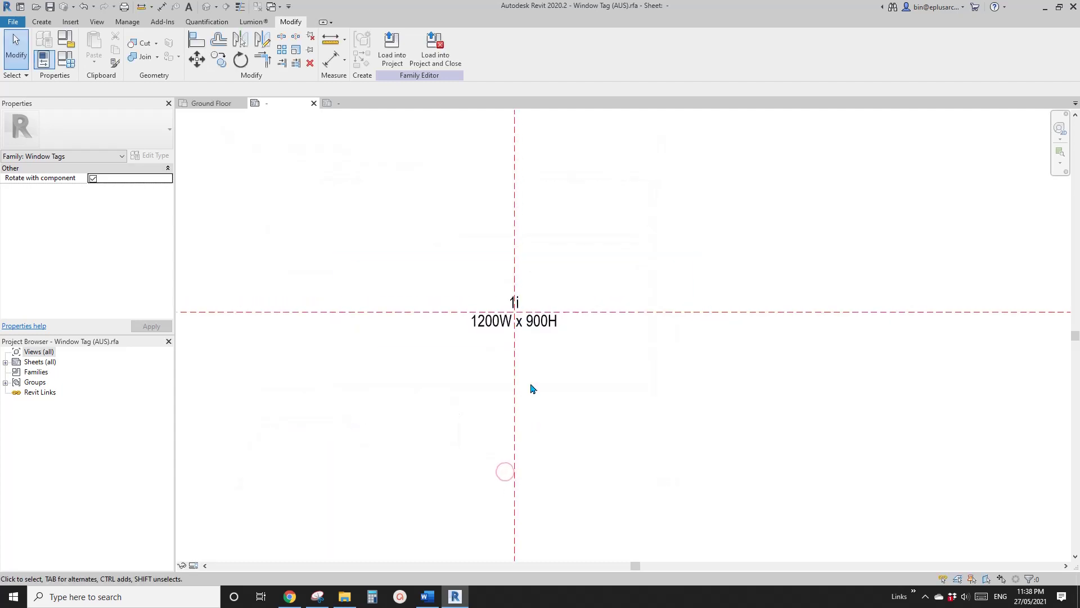
scroll(453, 283, down, 3)
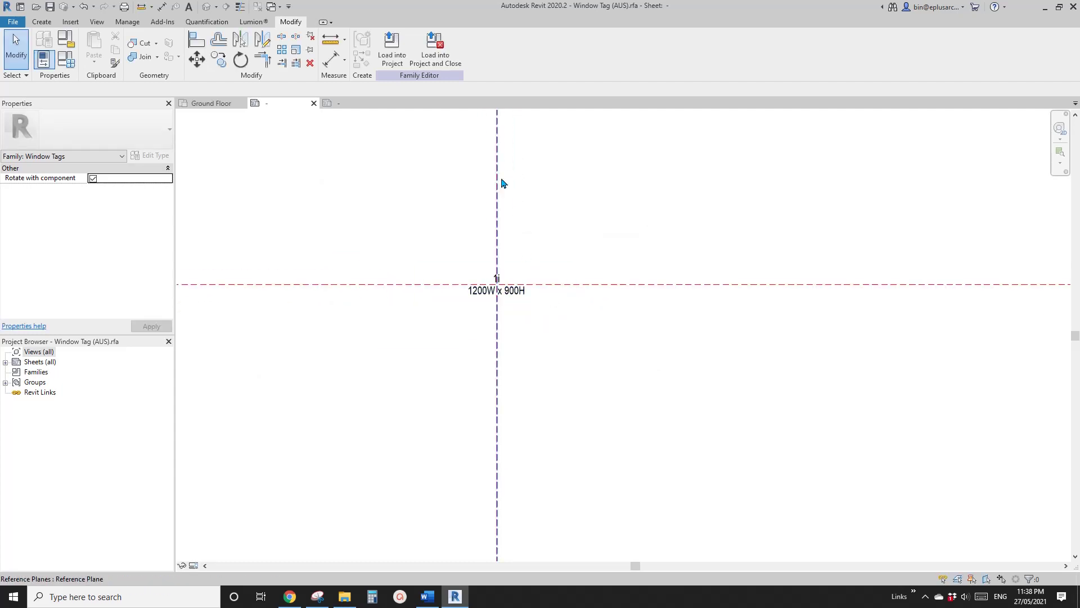
scroll(478, 291, up, 3)
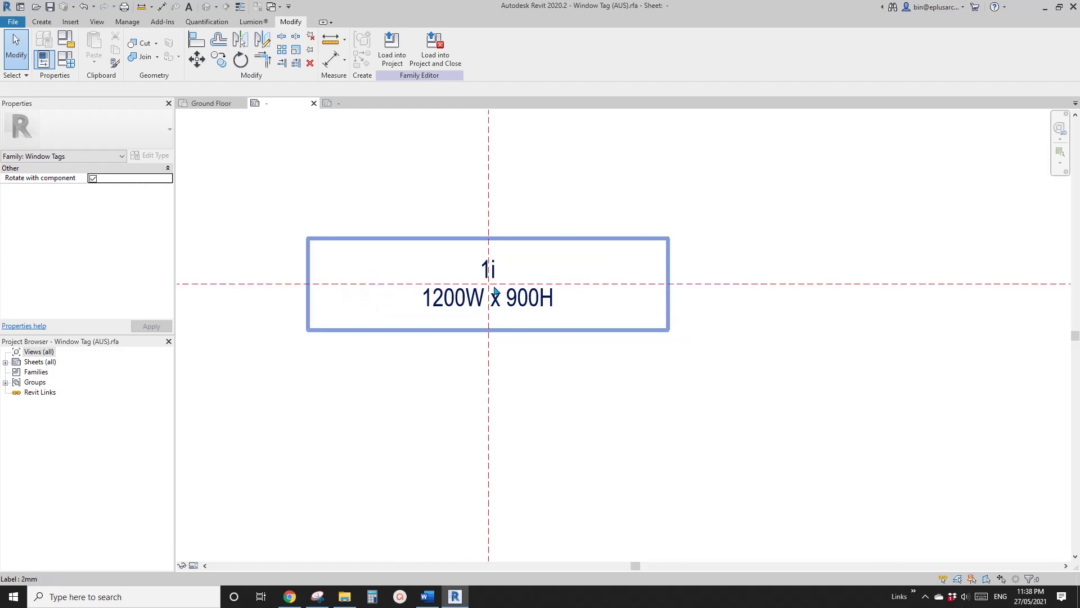
scroll(484, 289, up, 2)
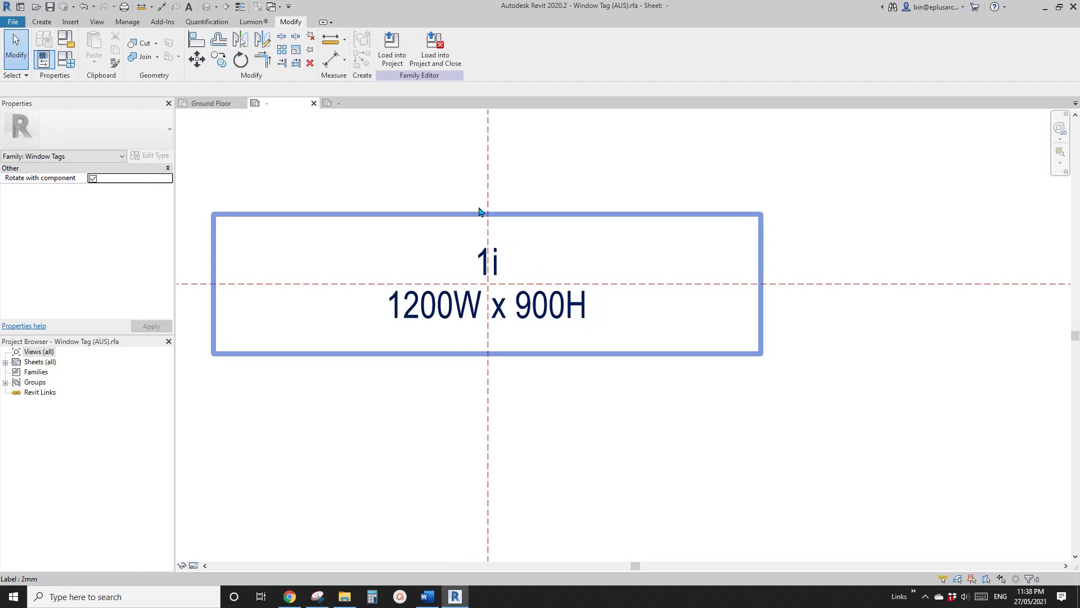
scroll(549, 333, down, 2)
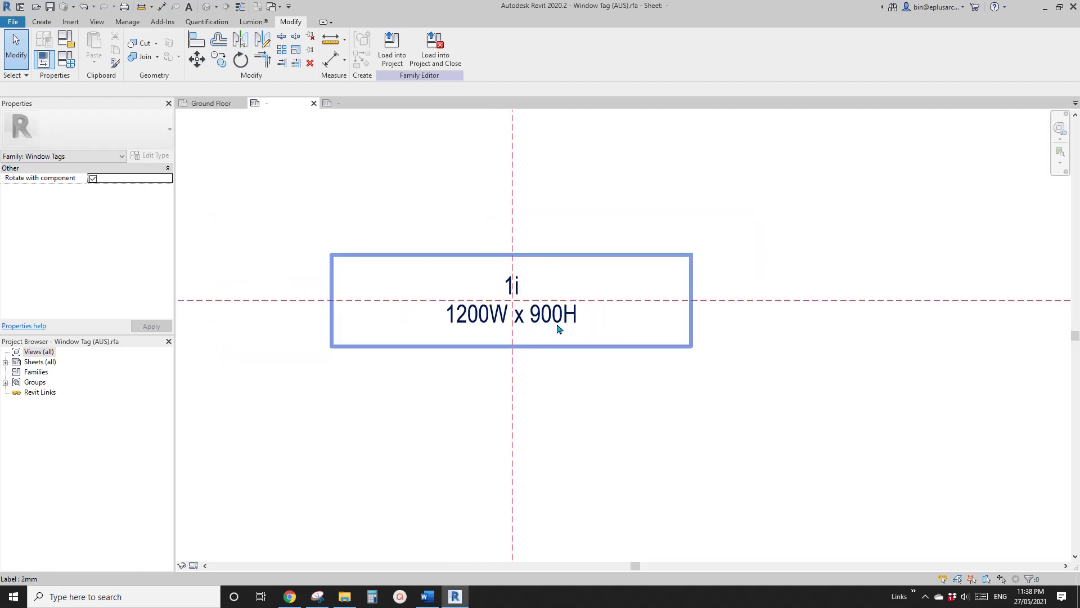
click(559, 329)
scroll(574, 366, down, 1)
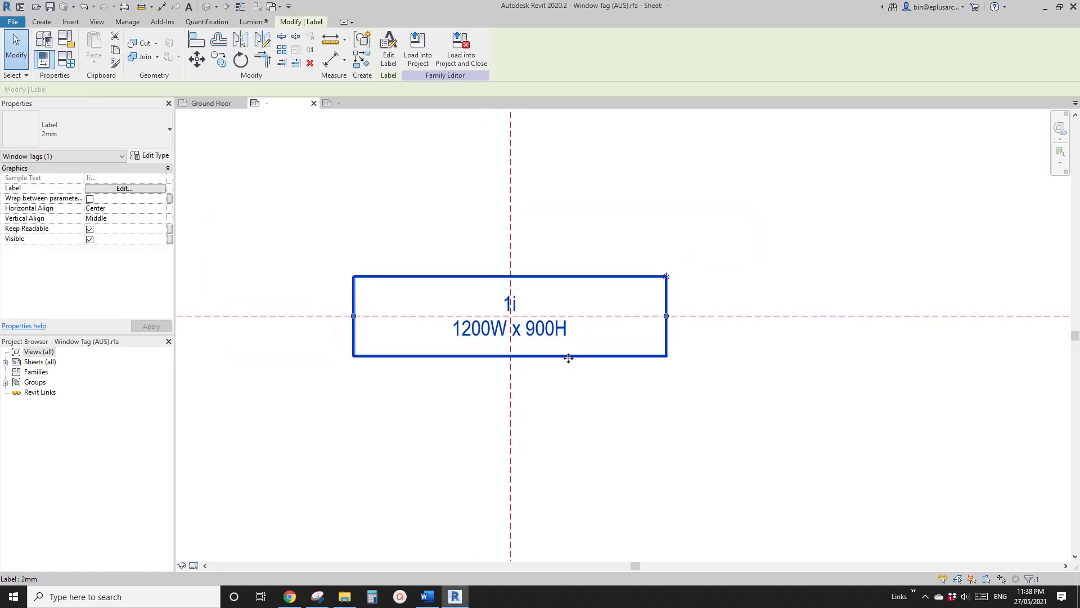
key(Up)
key(Up)
key(shift+Up)
key(Up)
key(Up)
key(Up)
key(Up)
key(Up)
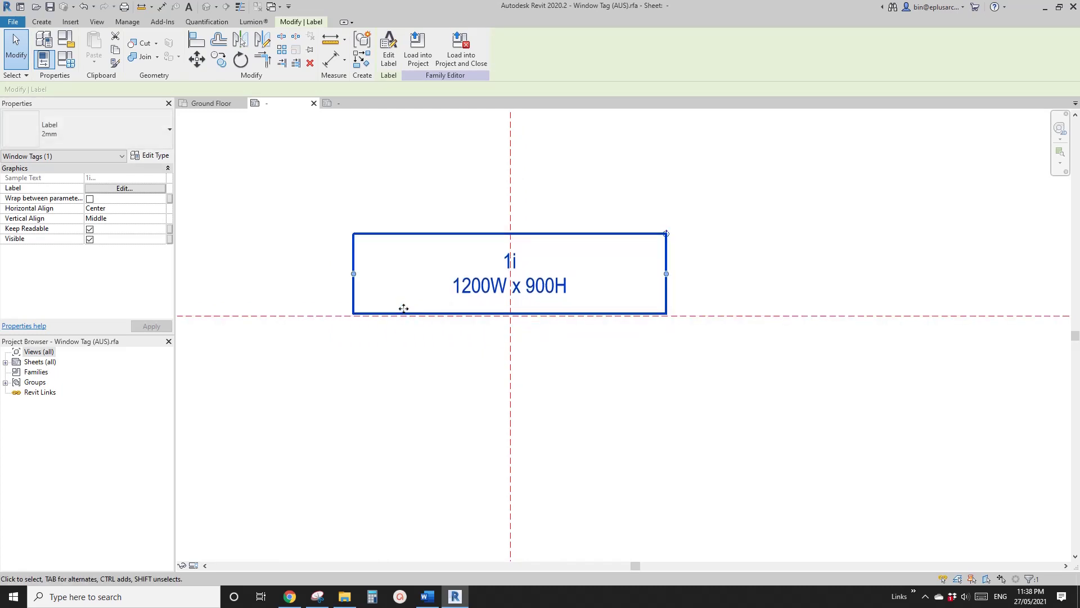
key(Up)
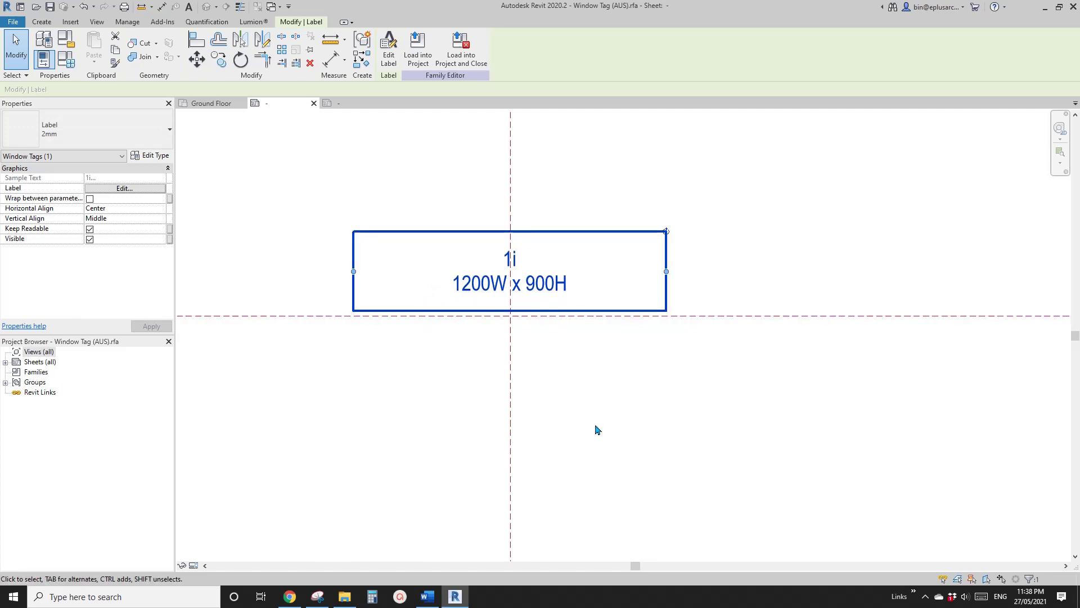
- Load the modified window tag family into Project8, overwriting the existing version
scroll(598, 429, down, 2)
click(507, 195)
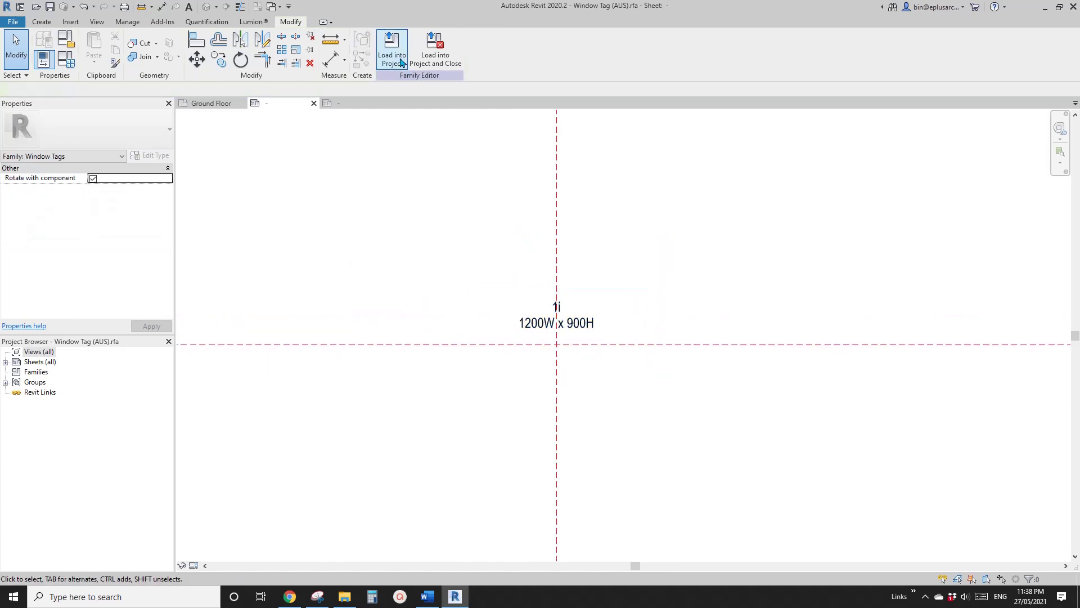
click(399, 59)
click(391, 366)
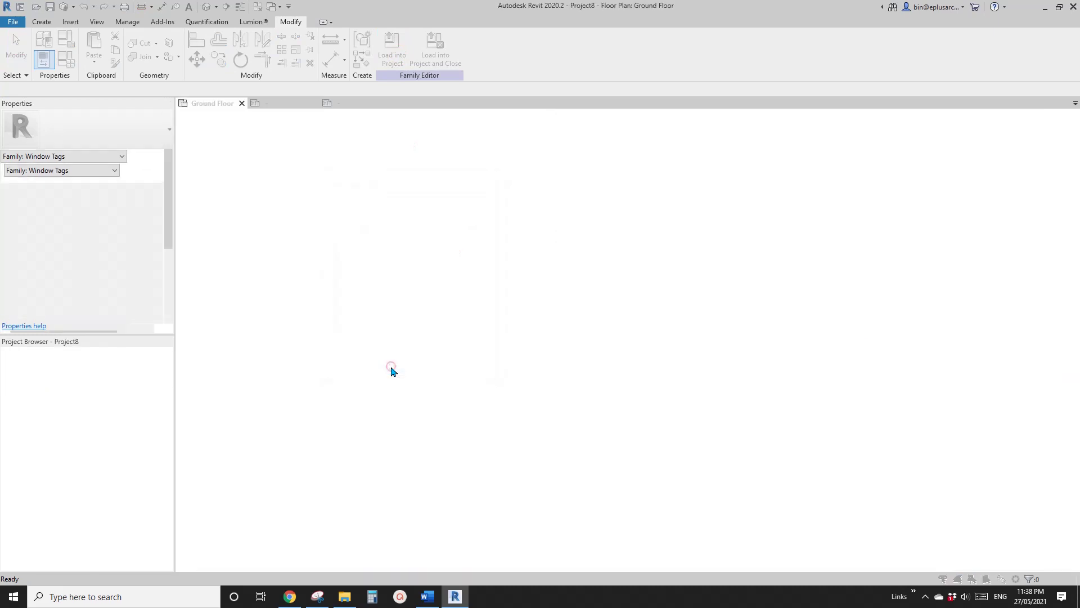
click(497, 264)
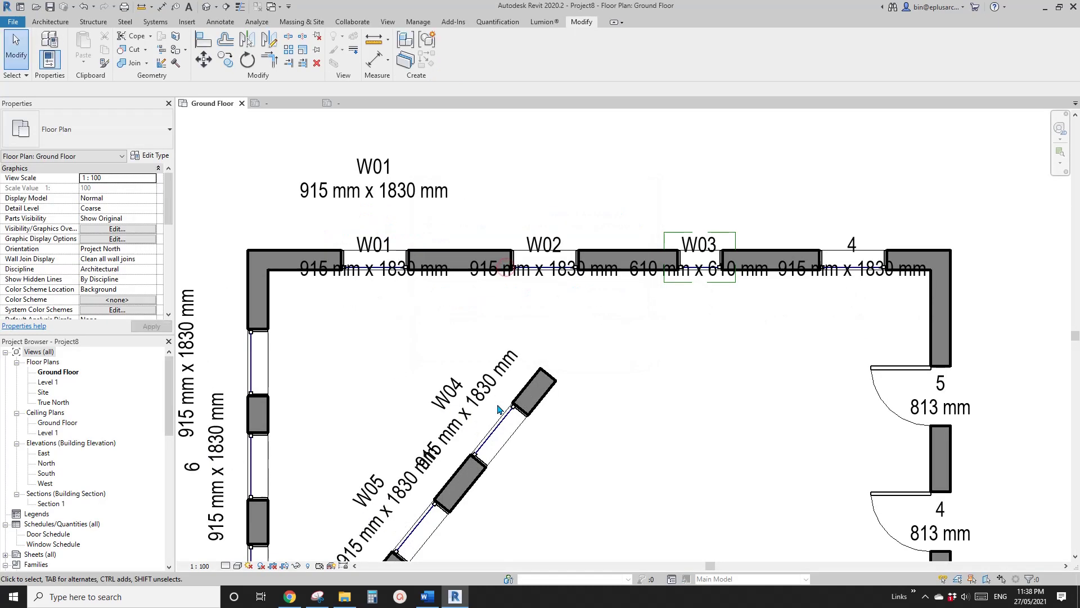
- Delete all the window tags shown in the Ground Floor plan, leaving the door tags in place
scroll(564, 390, down, 1)
middle_drag(564, 390, 477, 373)
scroll(476, 374, down, 3)
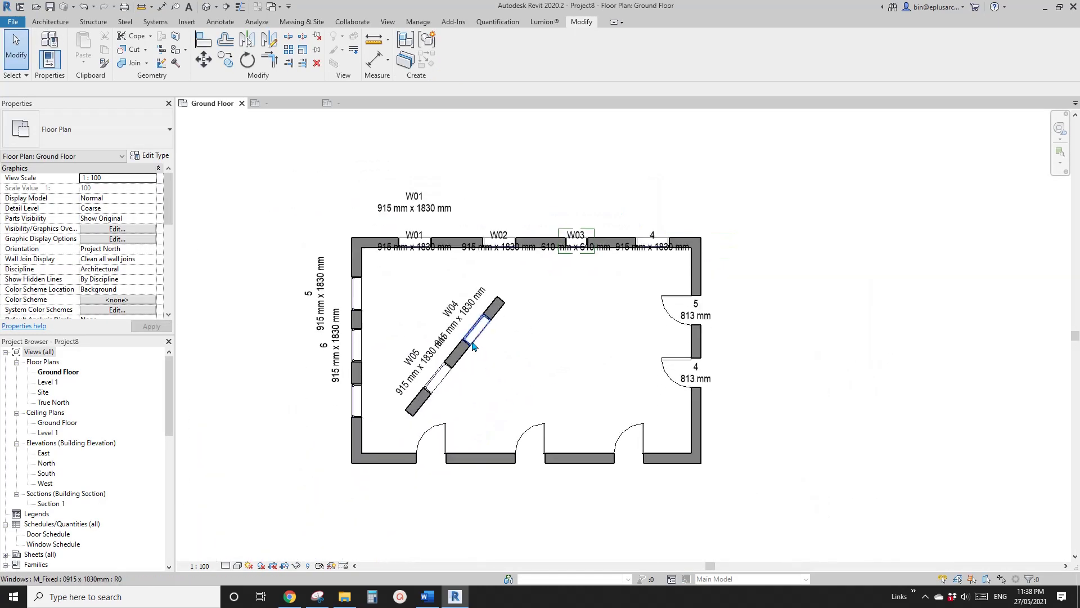
scroll(471, 344, up, 2)
scroll(557, 219, up, 2)
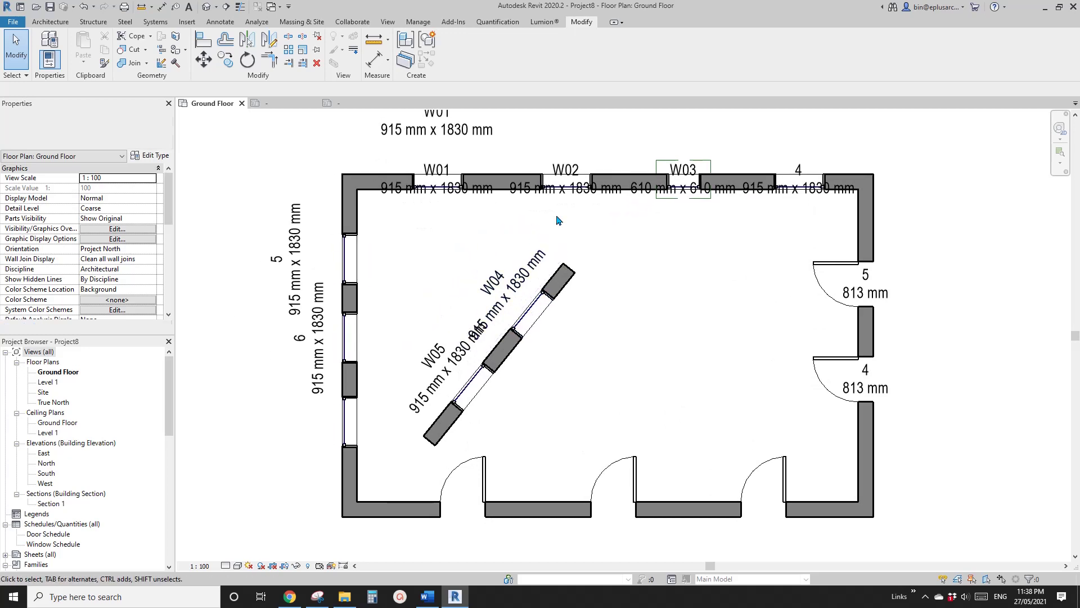
middle_drag(518, 229, 436, 260)
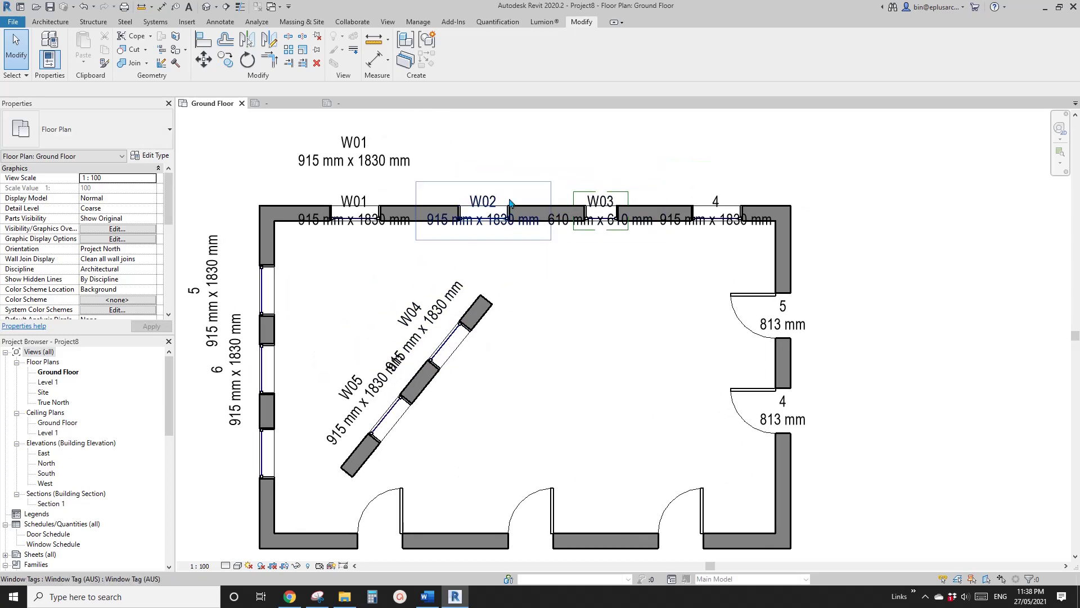
scroll(615, 204, down, 1)
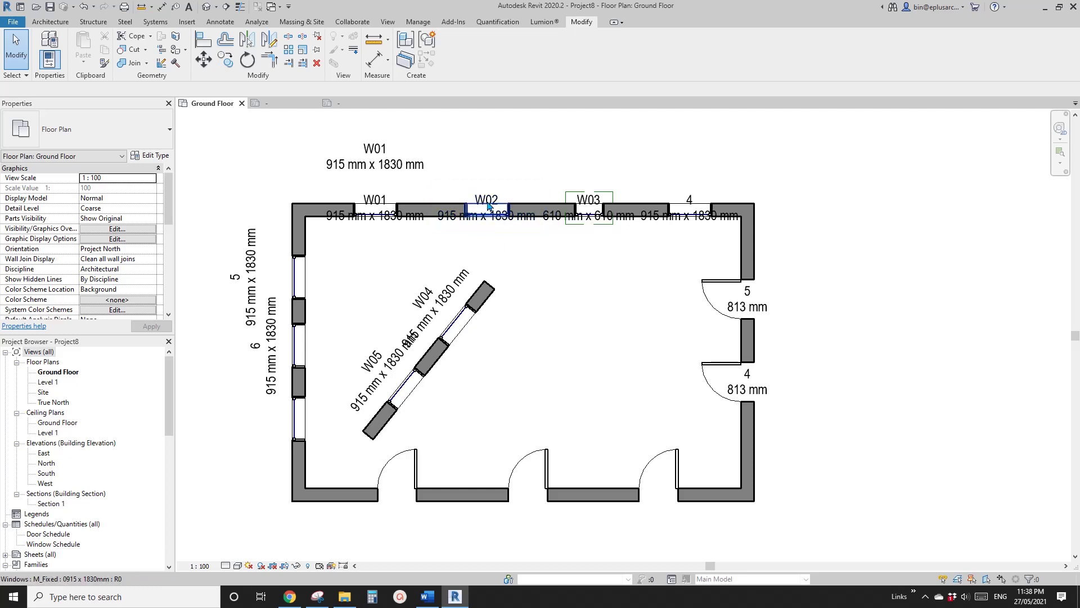
scroll(619, 265, down, 1)
click(509, 210)
key(a)
key(Delete)
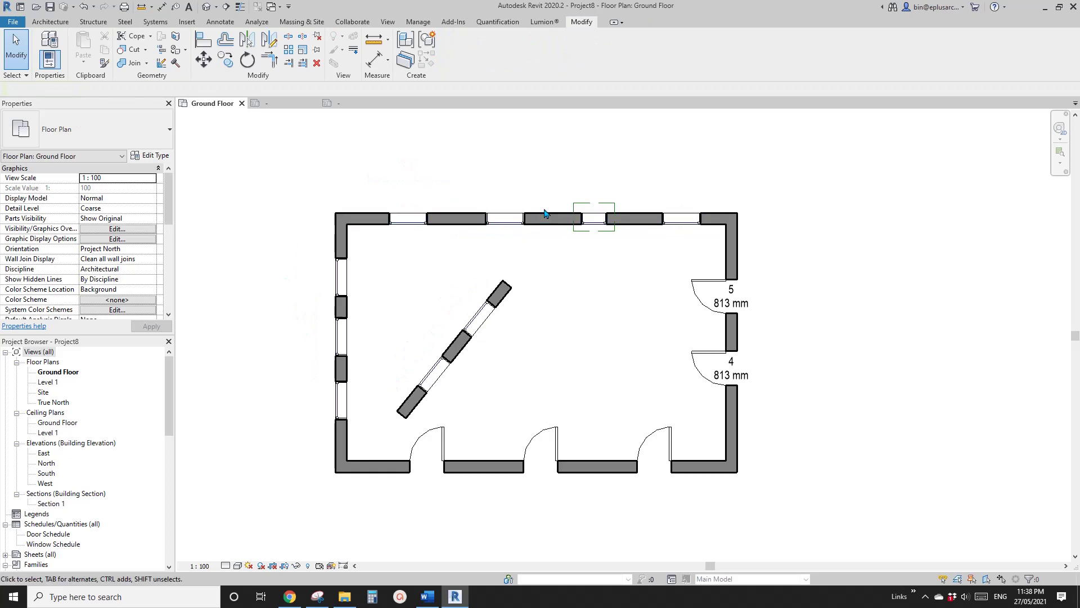
- Tag windows W01, W02 and the easternmost window in the north wall without leaders
scroll(513, 224, up, 1)
middle_drag(522, 218, 526, 217)
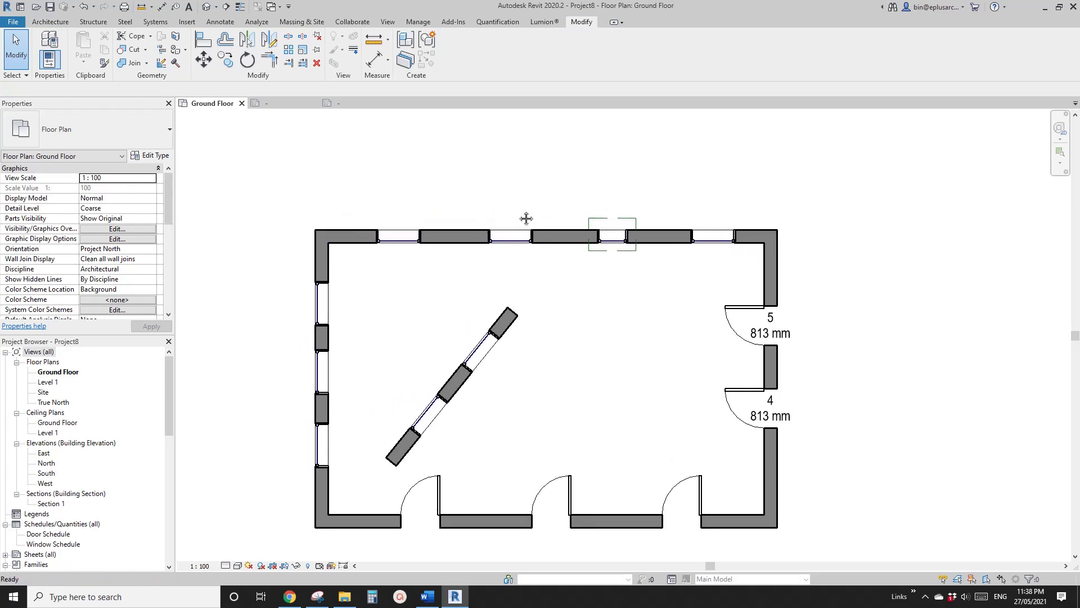
key(t)
key(g)
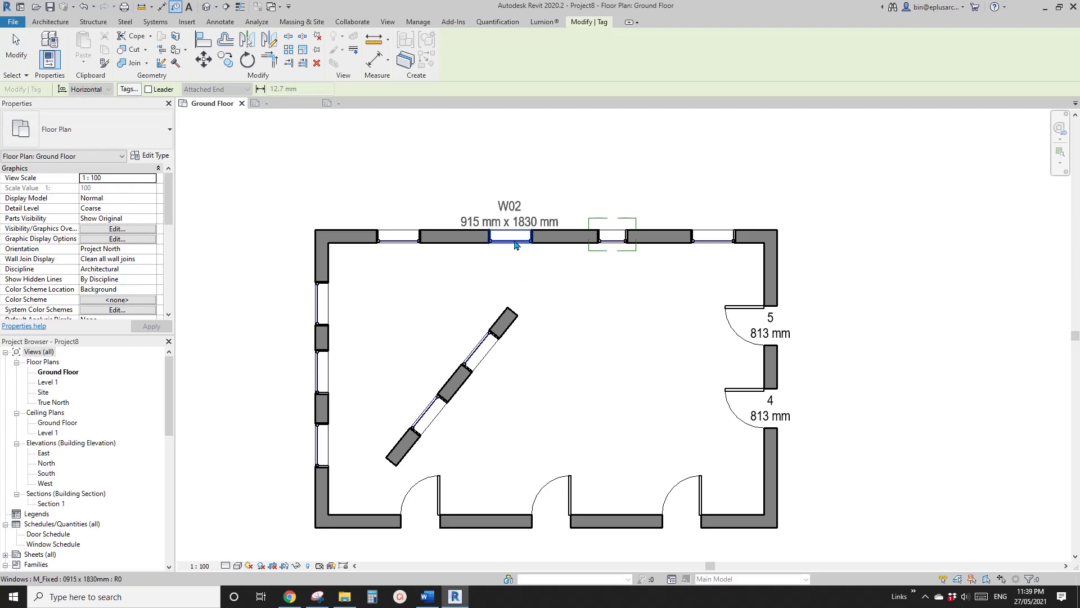
click(398, 241)
scroll(372, 221, up, 2)
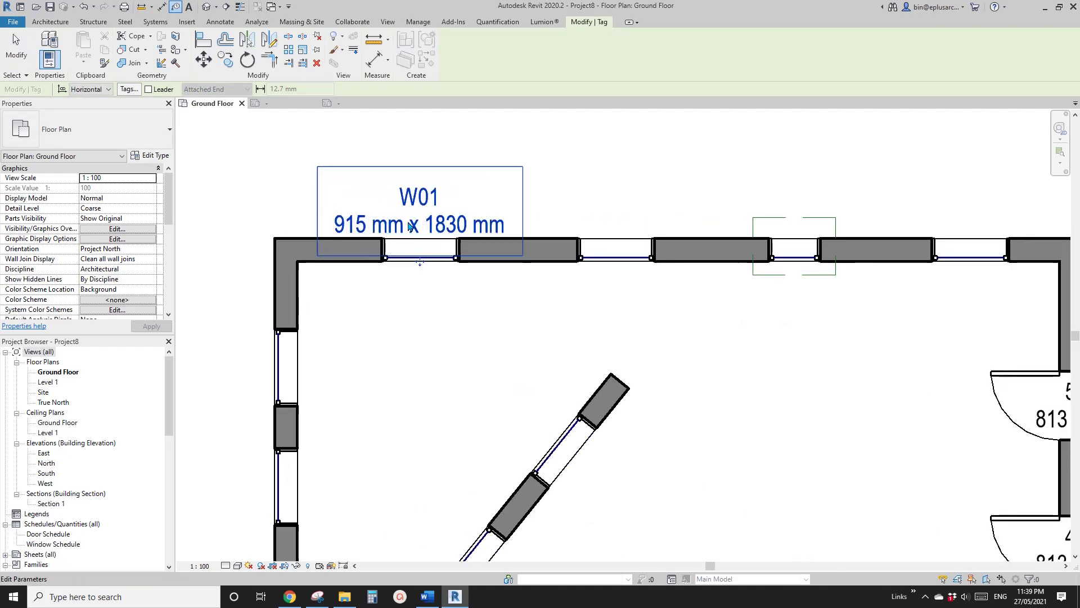
scroll(436, 216, down, 2)
click(584, 238)
middle_drag(652, 238, 563, 247)
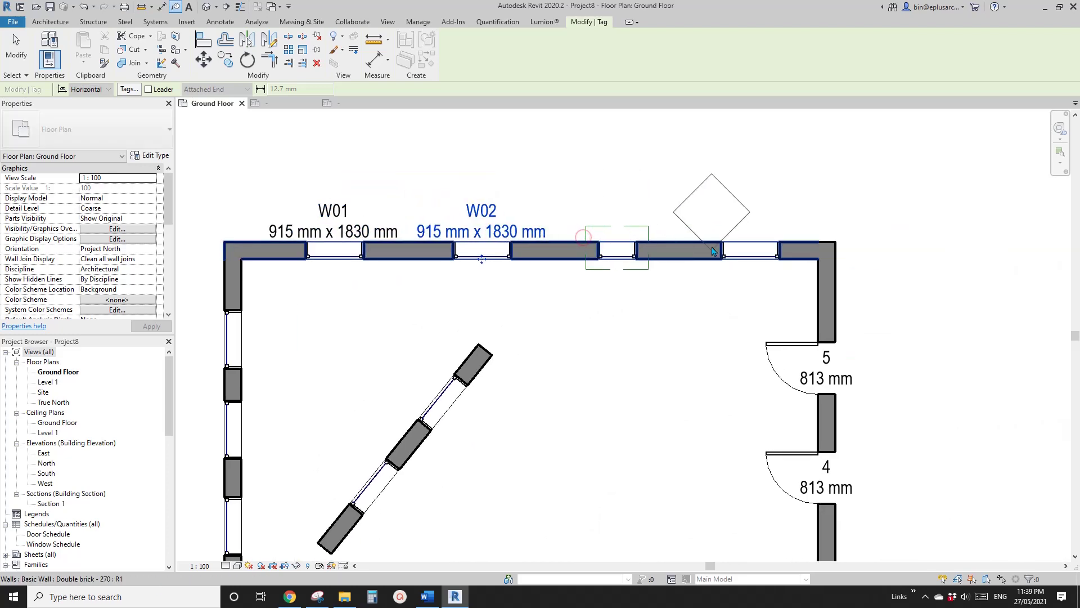
click(748, 253)
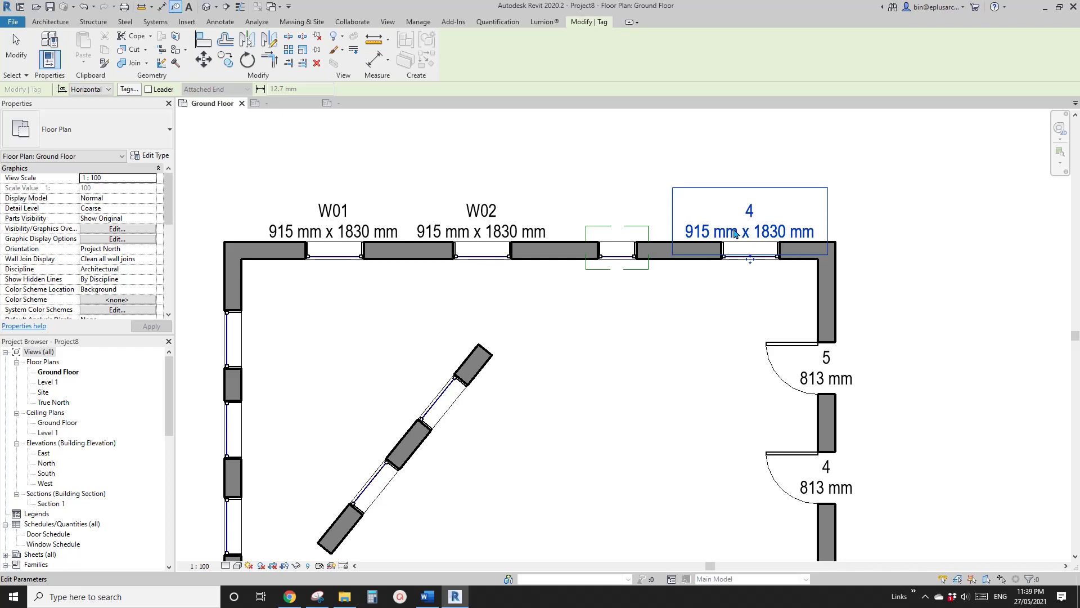
- Tag the upper two windows in the west wall without leaders and shift both tags closer to the wall
middle_drag(734, 233, 757, 239)
middle_drag(337, 331, 465, 284)
scroll(465, 284, down, 1)
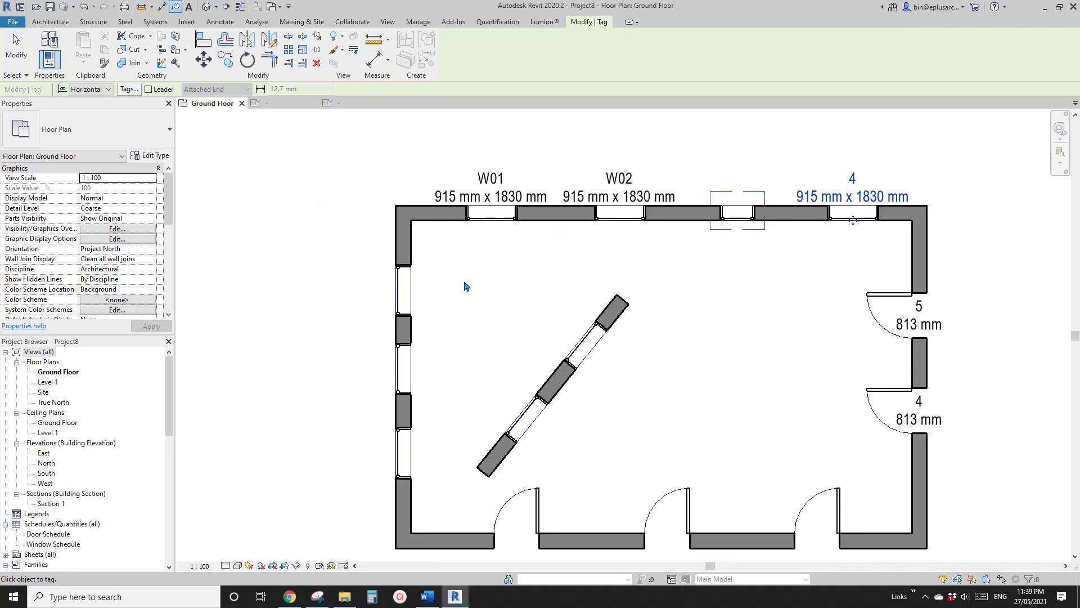
scroll(410, 289, up, 1)
scroll(418, 315, down, 1)
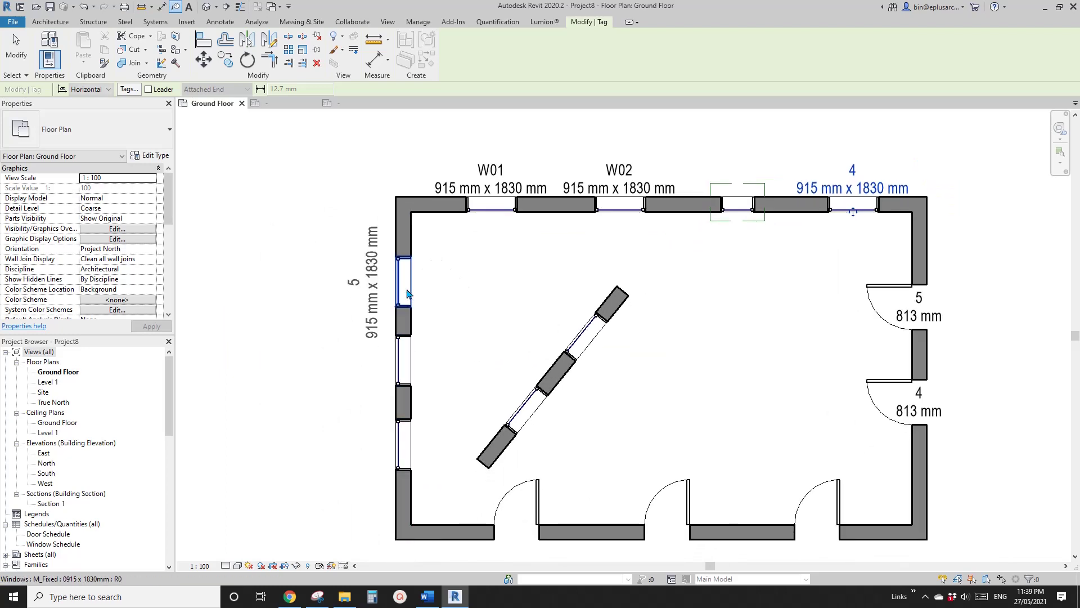
key(Tab)
click(405, 284)
drag(397, 282, 409, 284)
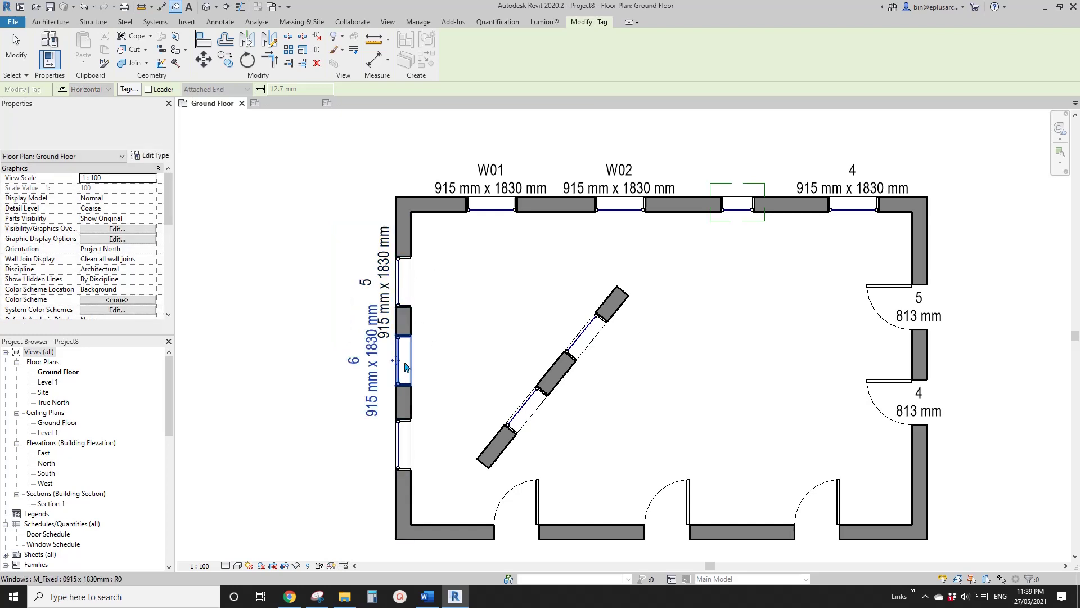
drag(398, 363, 420, 365)
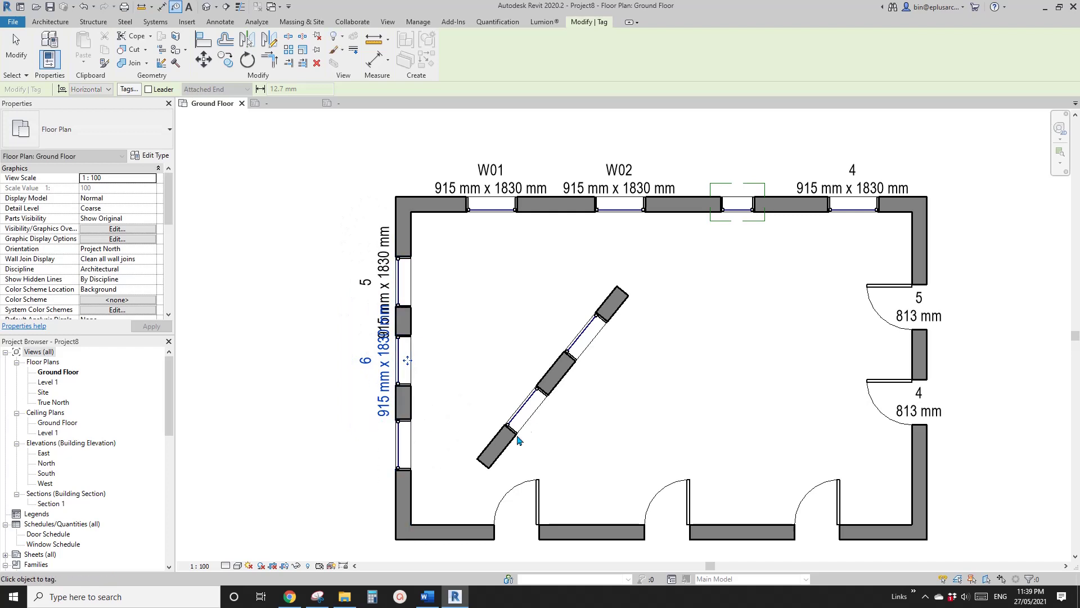
- Tag both windows in the diagonal wall with the reloaded tag family and finish tagging
middle_drag(526, 418, 475, 411)
click(474, 411)
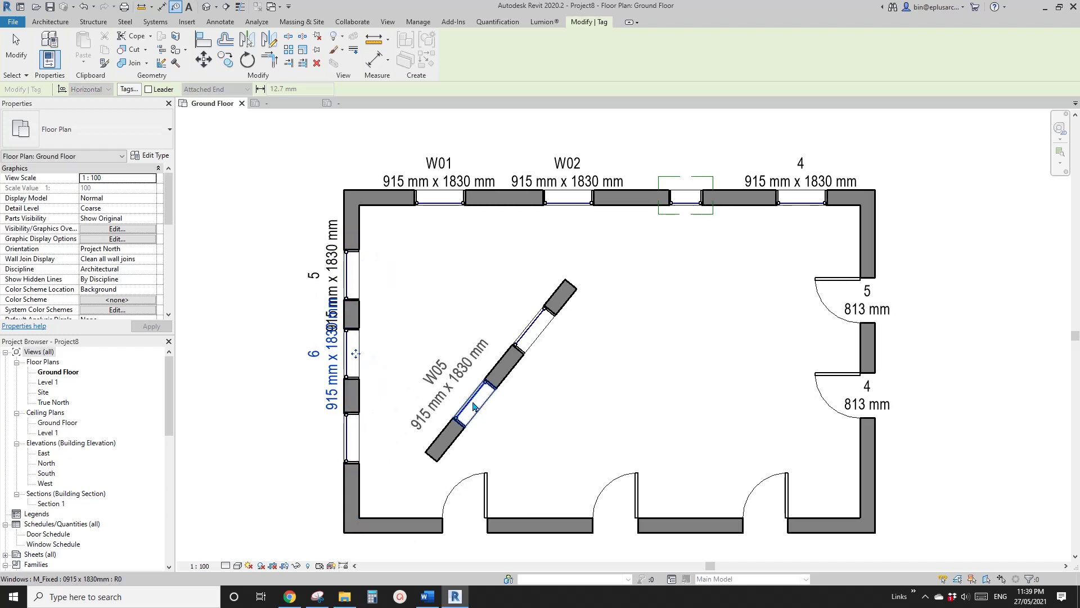
click(547, 328)
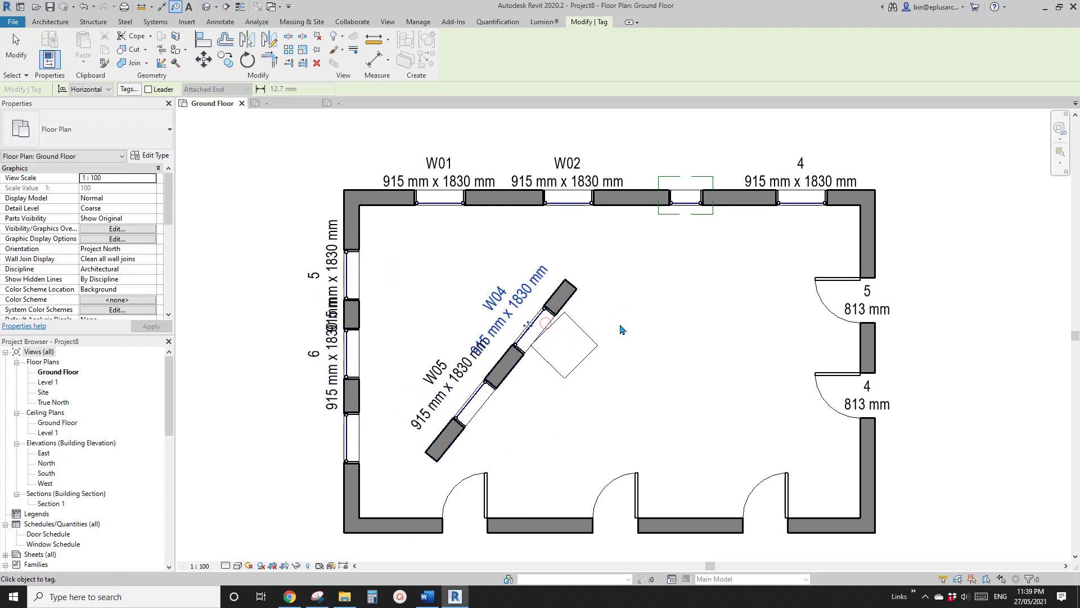
scroll(692, 320, down, 1)
middle_drag(689, 319, 476, 248)
middle_drag(454, 283, 522, 381)
key(Escape)
key(Escape)
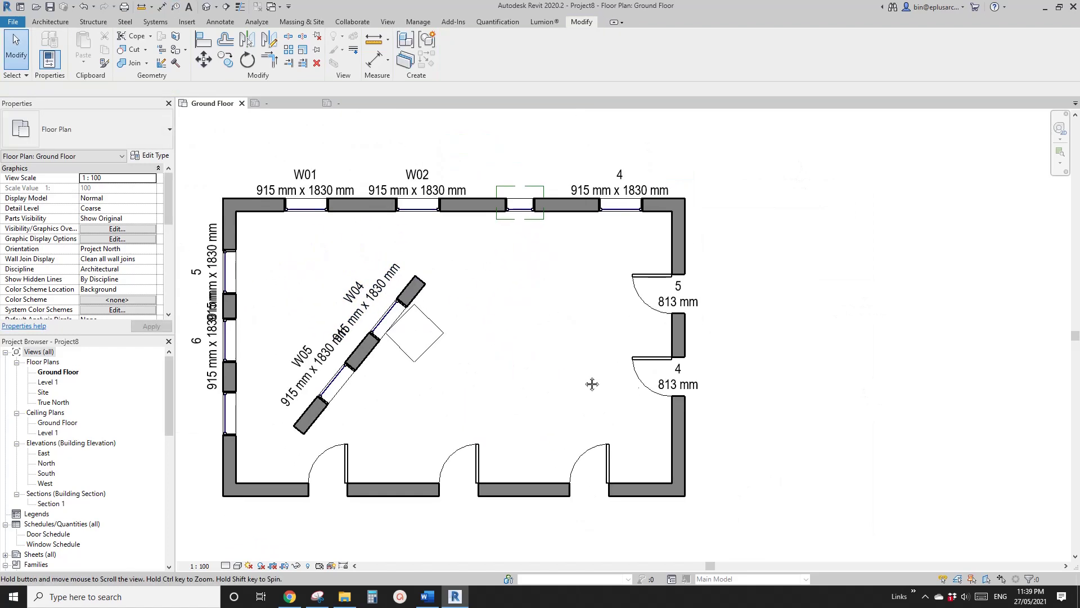
middle_drag(468, 251, 509, 287)
click(479, 254)
click(509, 288)
click(485, 235)
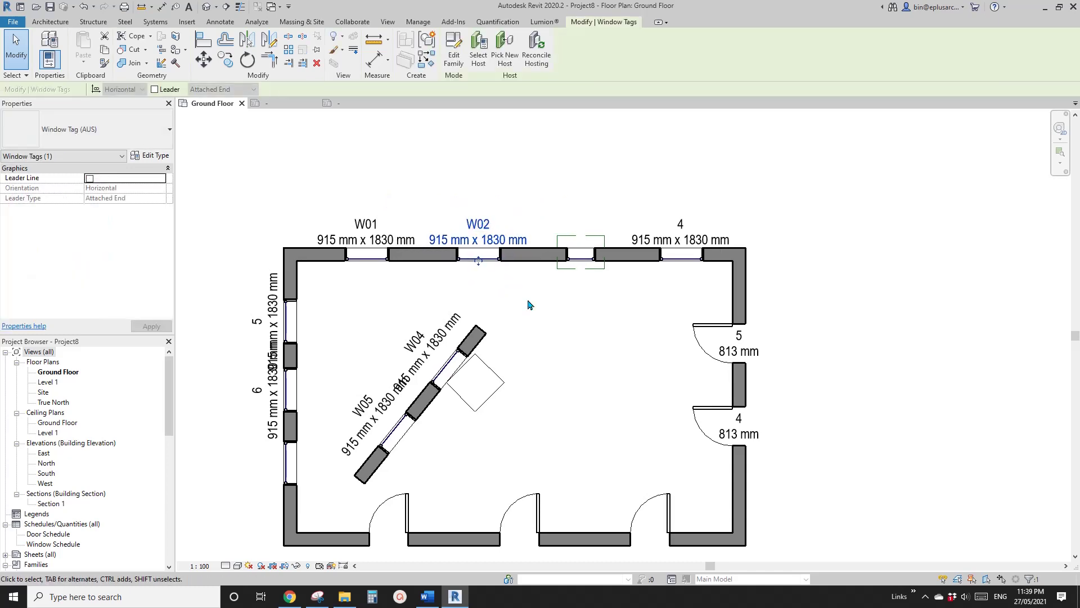
click(528, 301)
middle_drag(519, 294, 492, 275)
middle_drag(629, 340, 575, 323)
scroll(548, 331, down, 1)
middle_drag(482, 347, 514, 344)
middle_drag(560, 380, 489, 374)
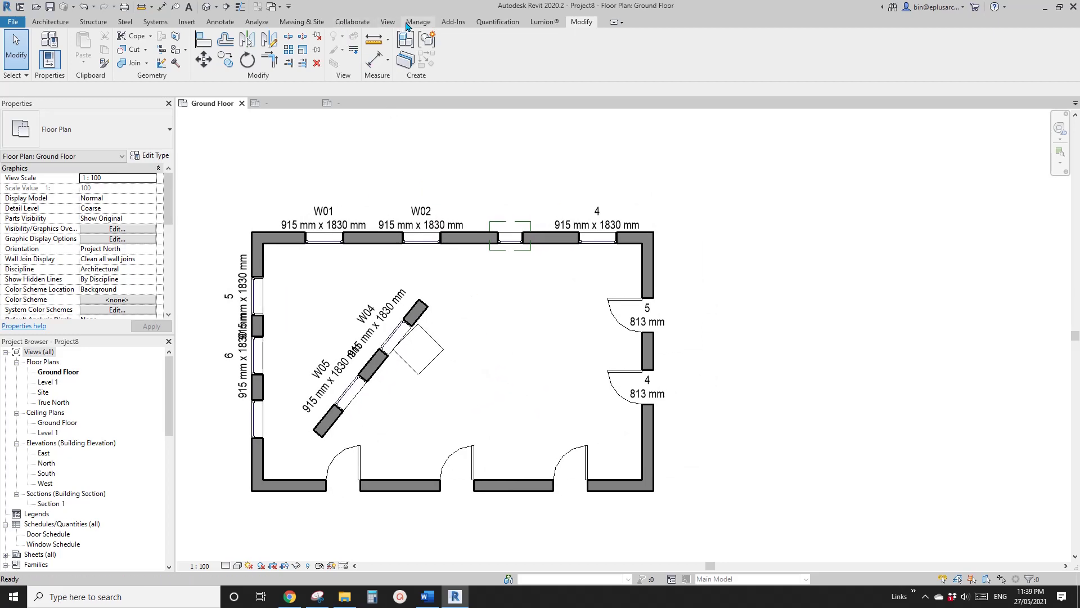
click(388, 23)
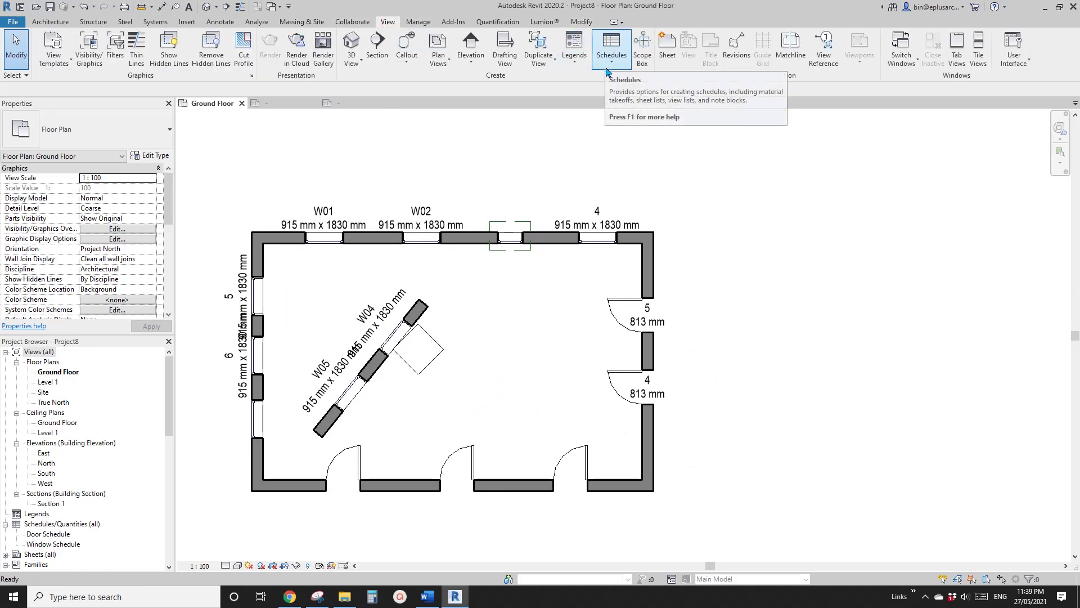
middle_drag(590, 159, 595, 173)
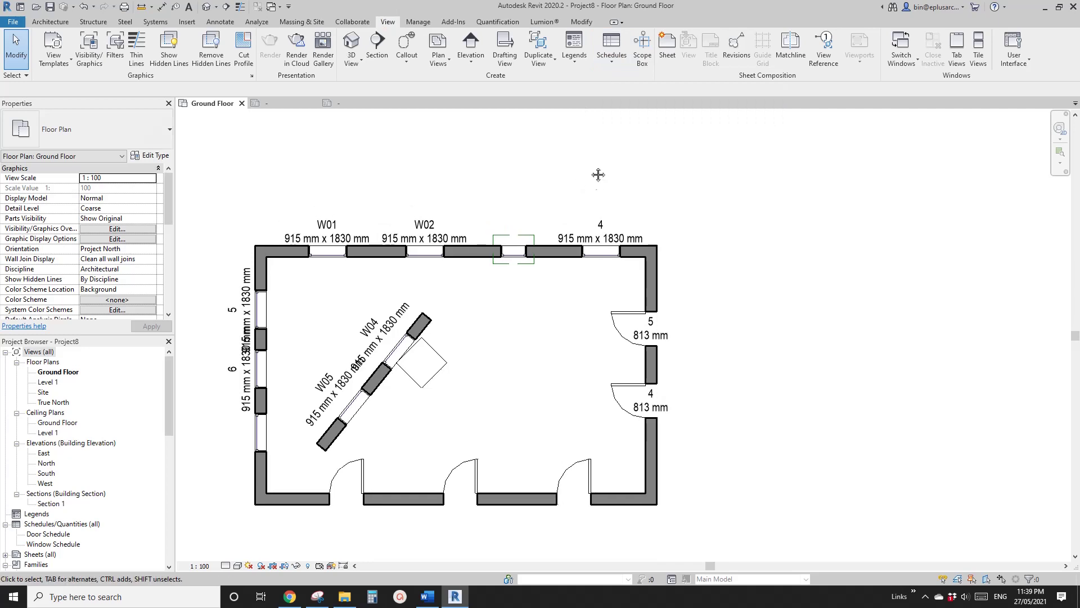
click(611, 53)
click(635, 87)
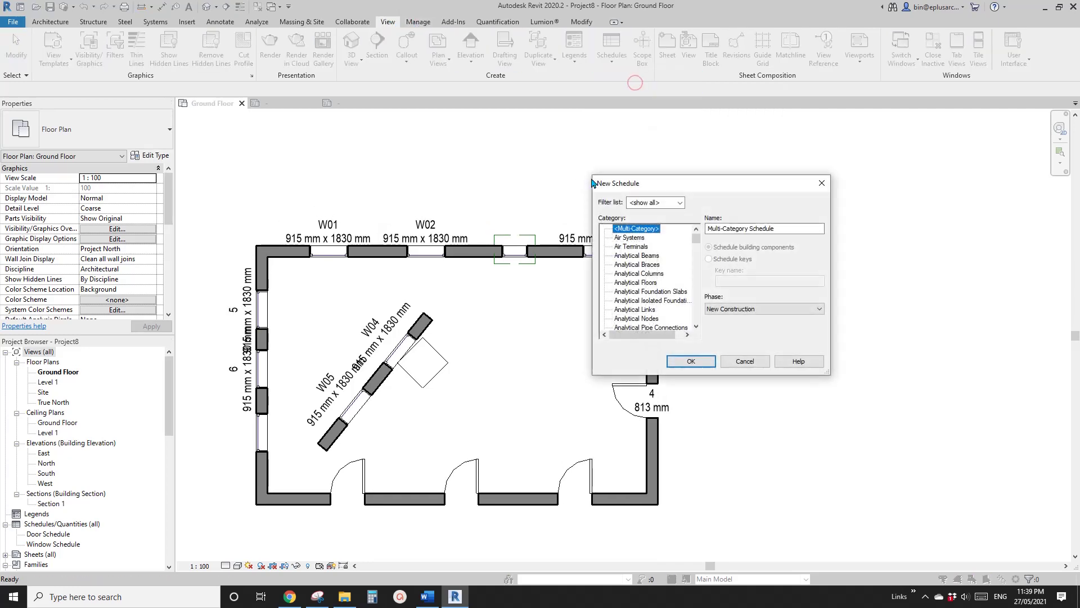
click(654, 255)
key(d)
scroll(644, 250, down, 1)
click(627, 247)
key(w)
scroll(642, 298, down, 1)
click(632, 291)
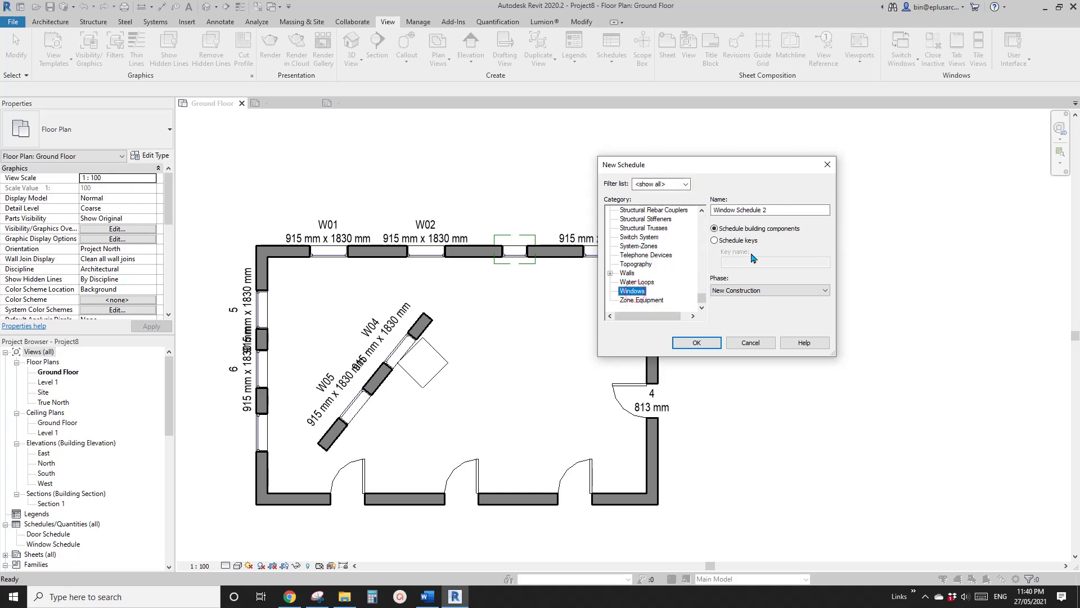
click(749, 214)
click(688, 350)
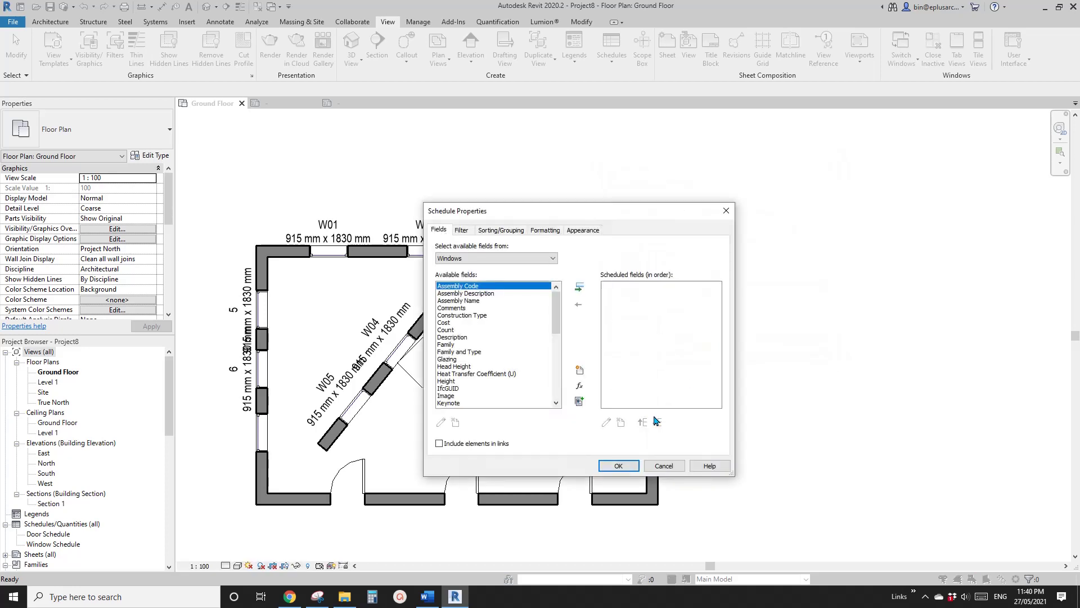
click(664, 466)
scroll(502, 405, down, 2)
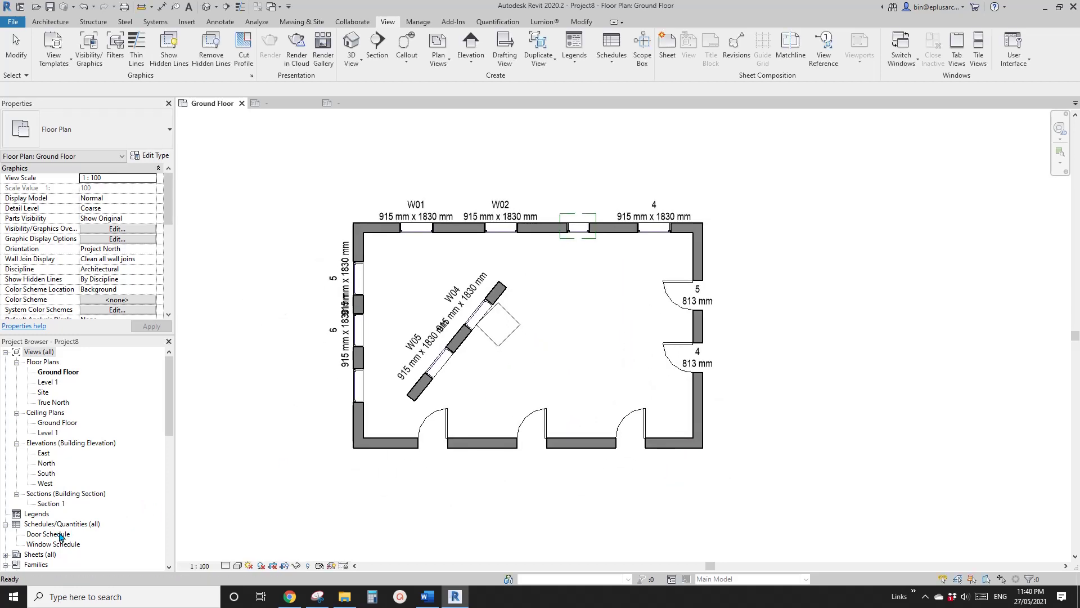
- Open the existing Window Schedule and open the Location cell of window W01 for editing
click(37, 535)
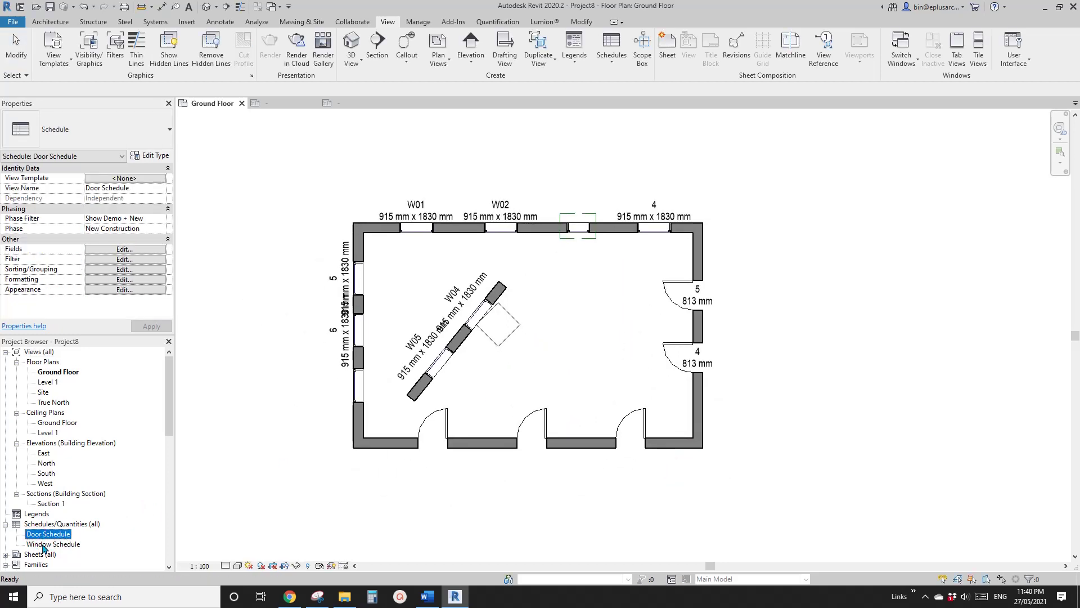
scroll(540, 332, down, 1)
click(540, 332)
click(56, 543)
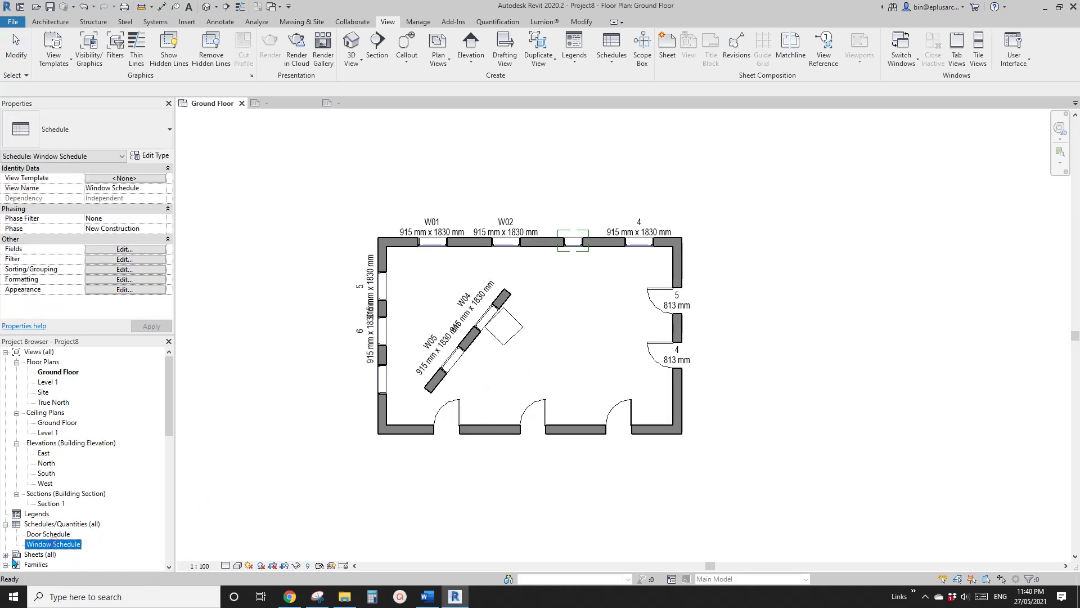
double_click(52, 544)
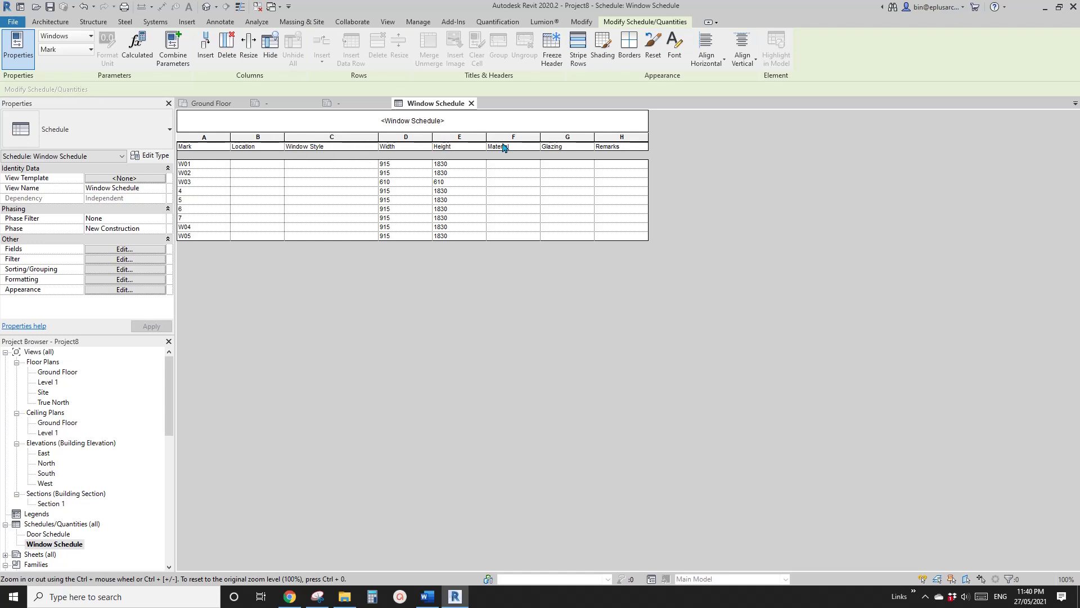
click(256, 166)
click(260, 171)
click(265, 166)
click(277, 165)
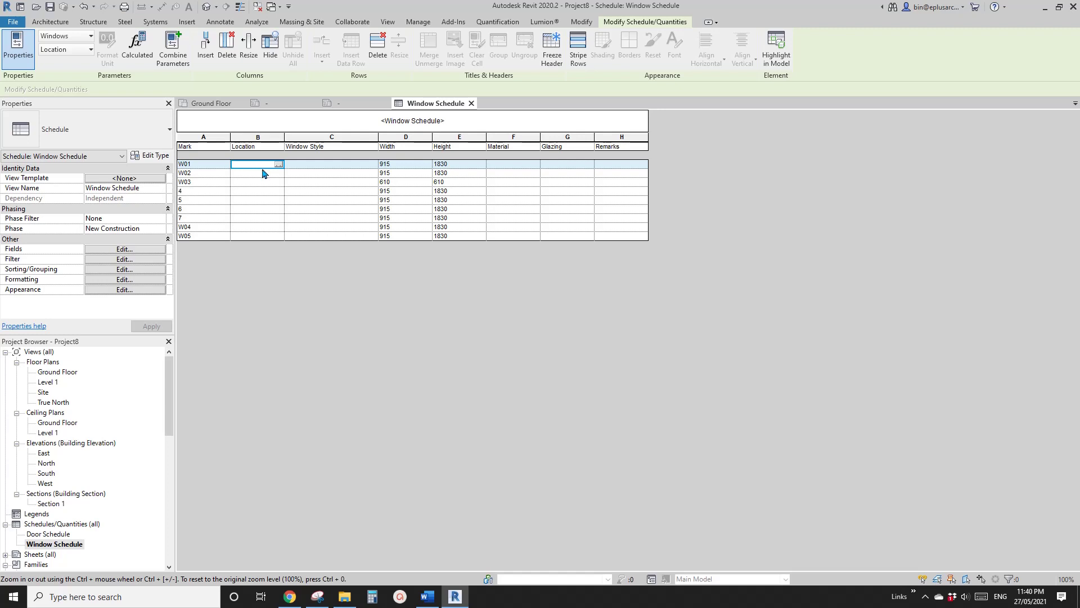
click(278, 166)
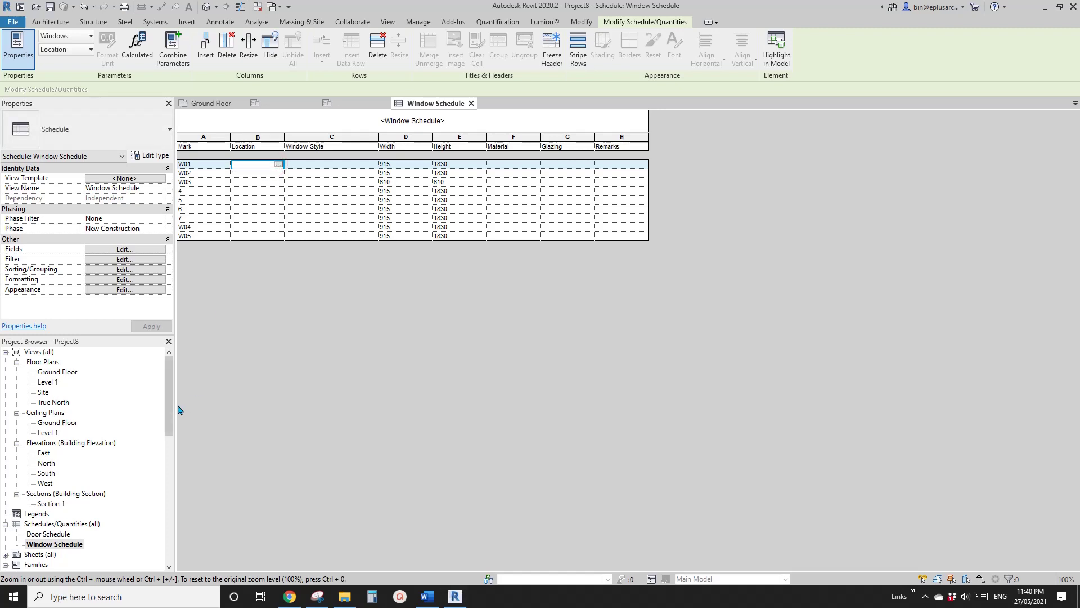
- In the Ground Floor plan, set window W02's Location to adfadfa and its Glazing to afdafd
click(339, 103)
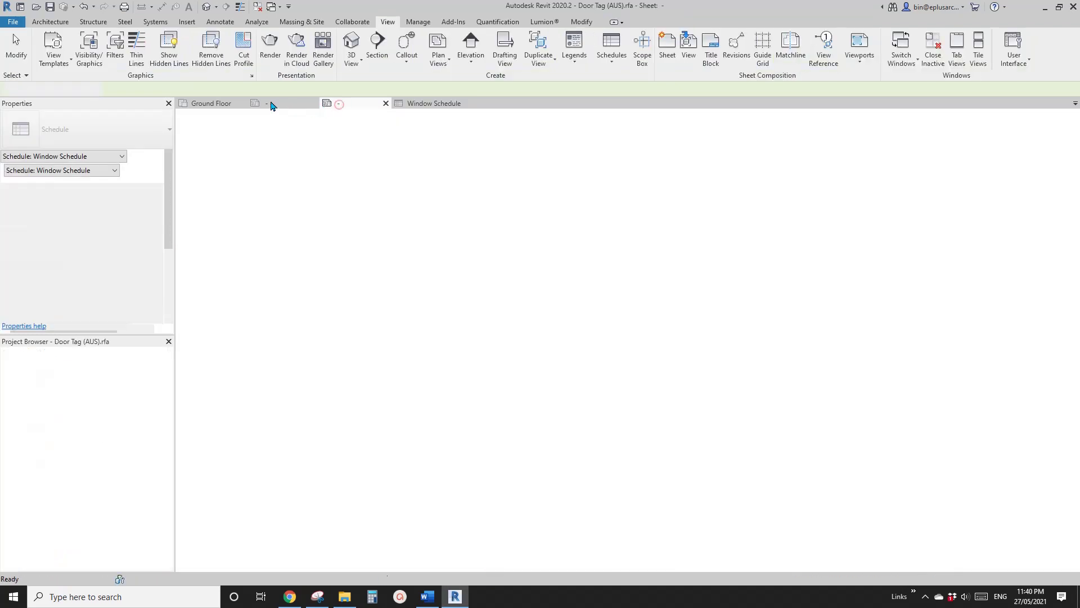
click(221, 104)
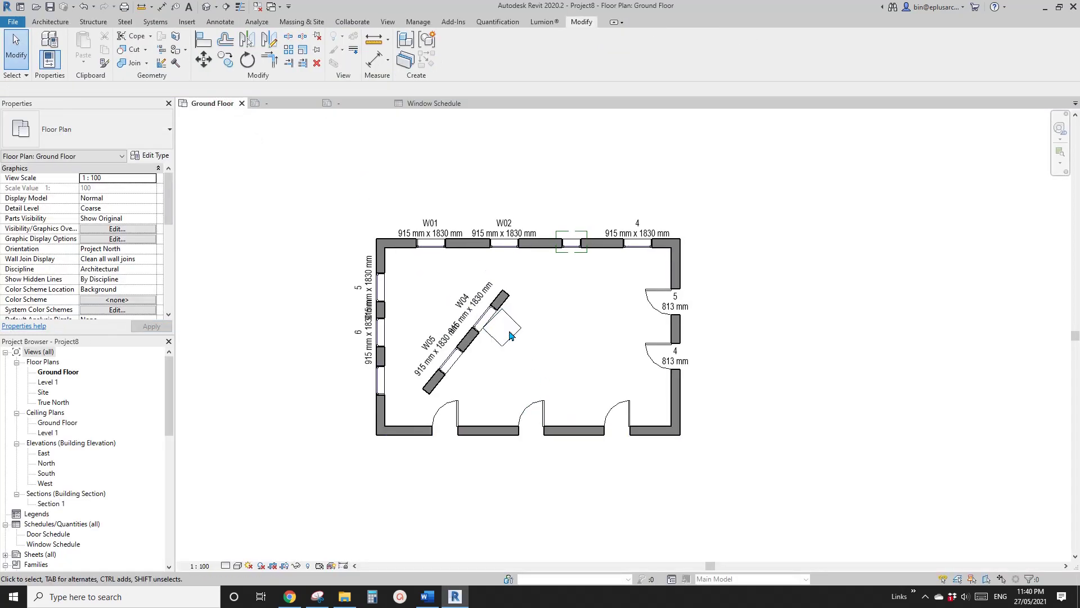
click(503, 242)
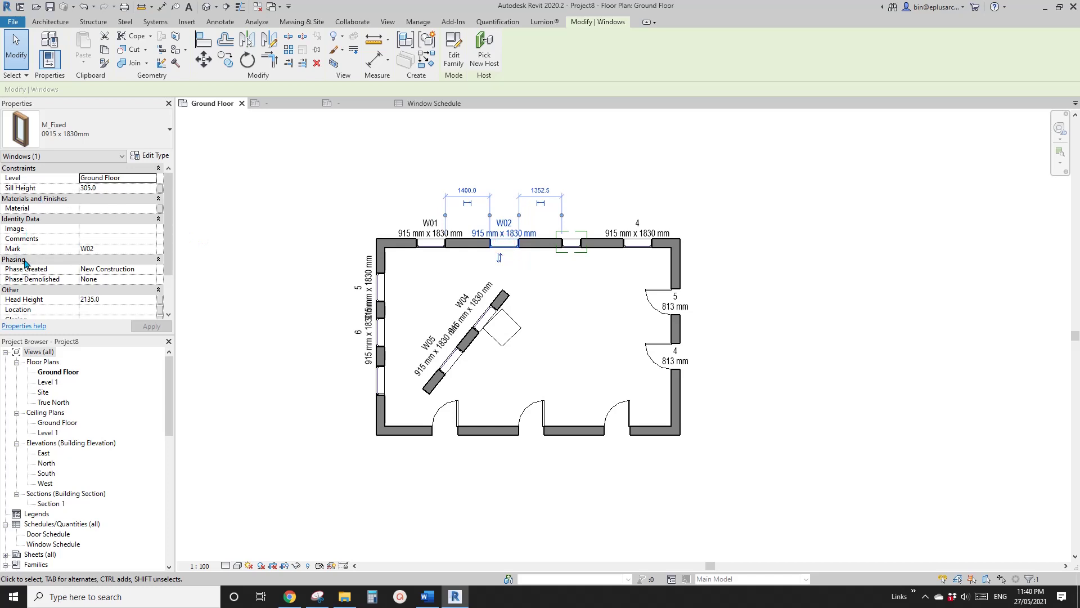
scroll(34, 273, down, 3)
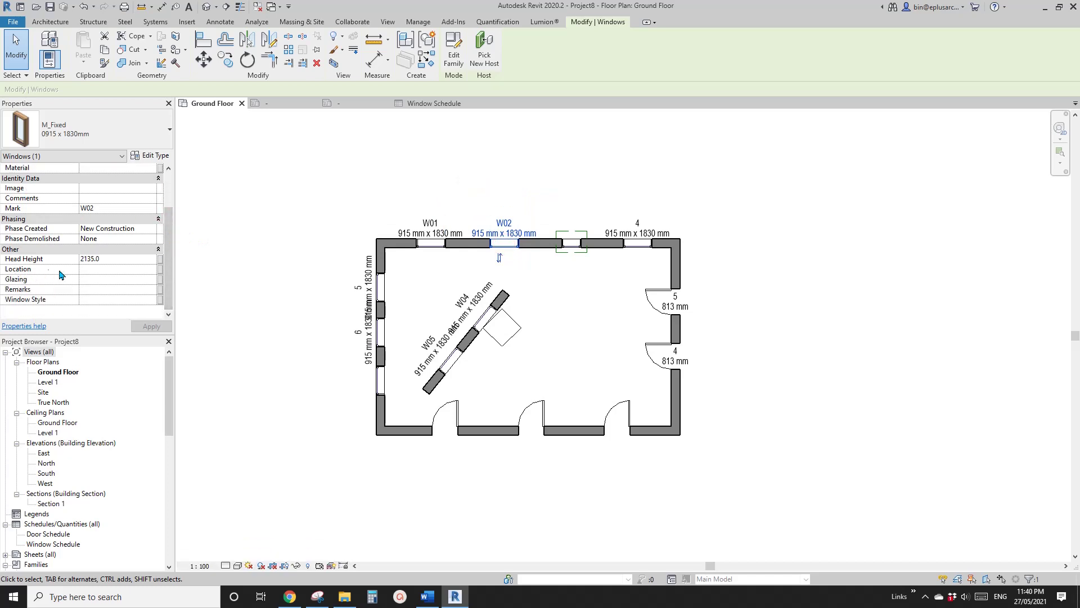
click(151, 268)
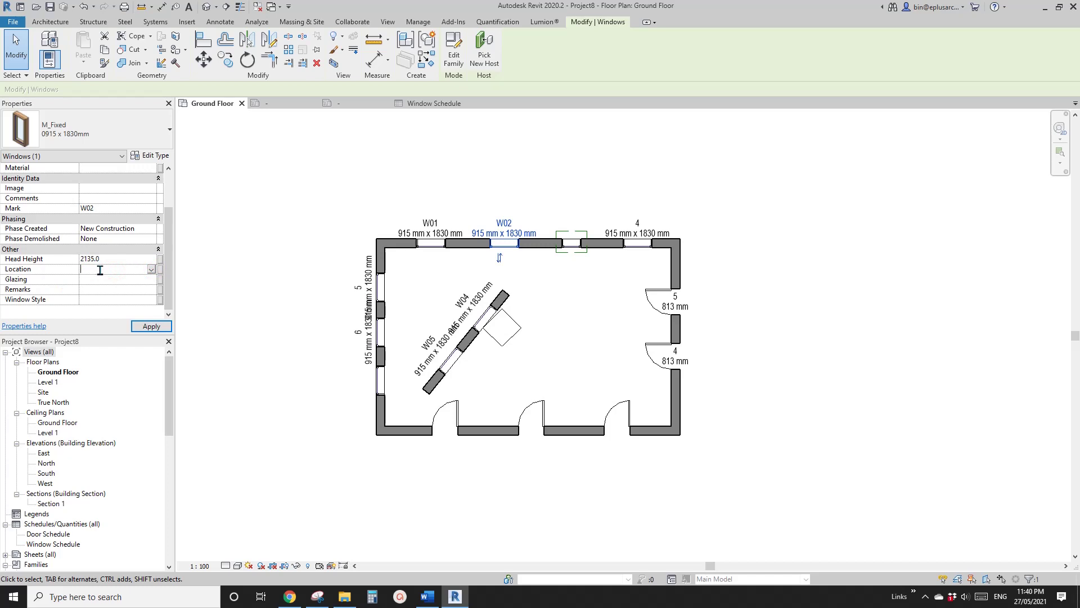
text(adfadfa)
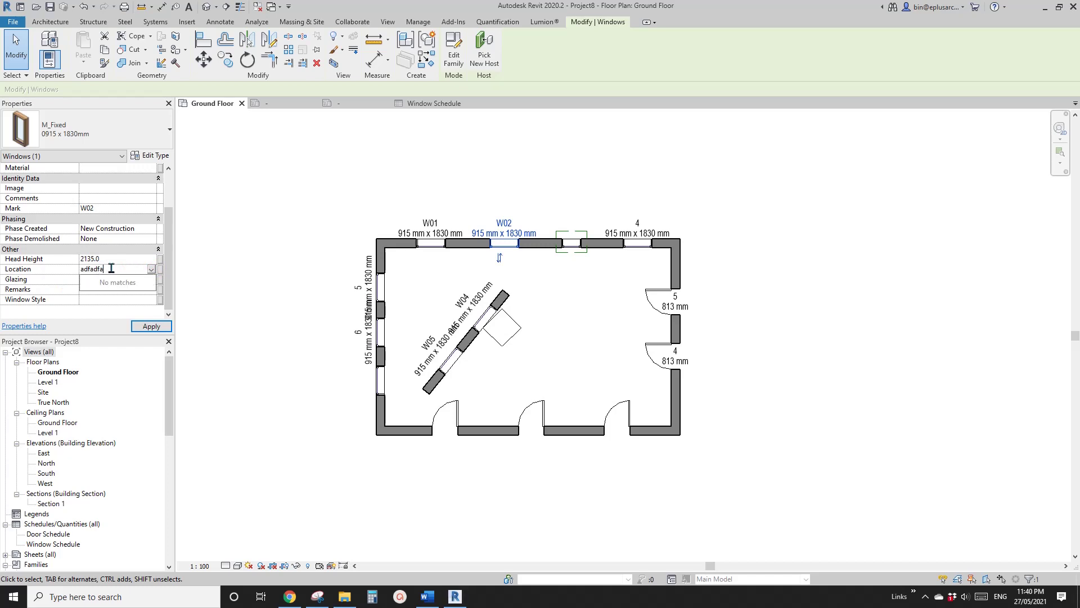
click(95, 278)
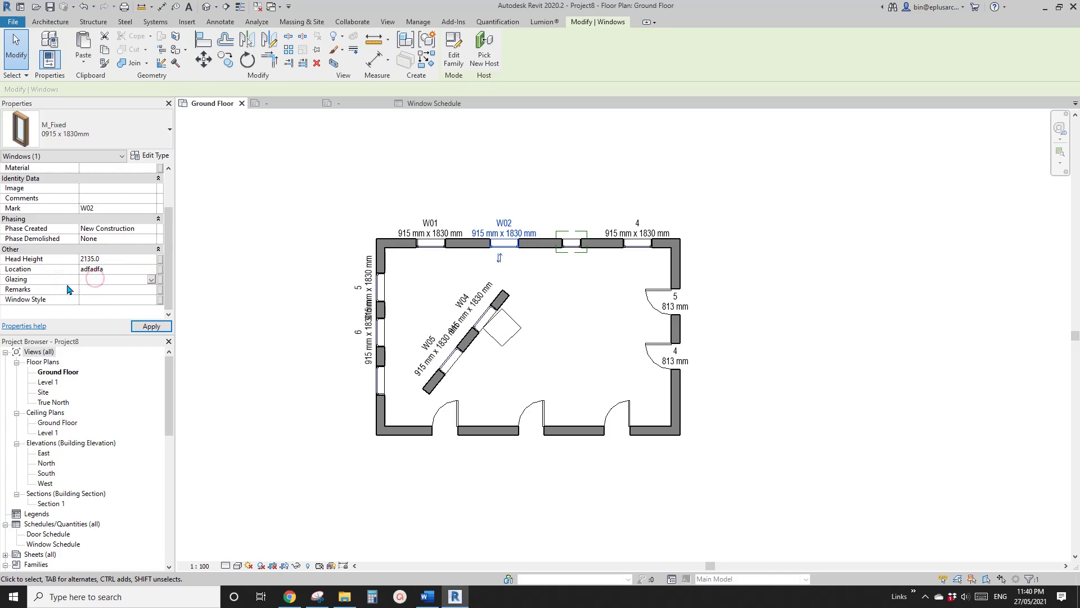
text(afdafd)
- Set window W02's Remarks to afdaf and its Window Style to fdafd, and deselect the window
click(99, 289)
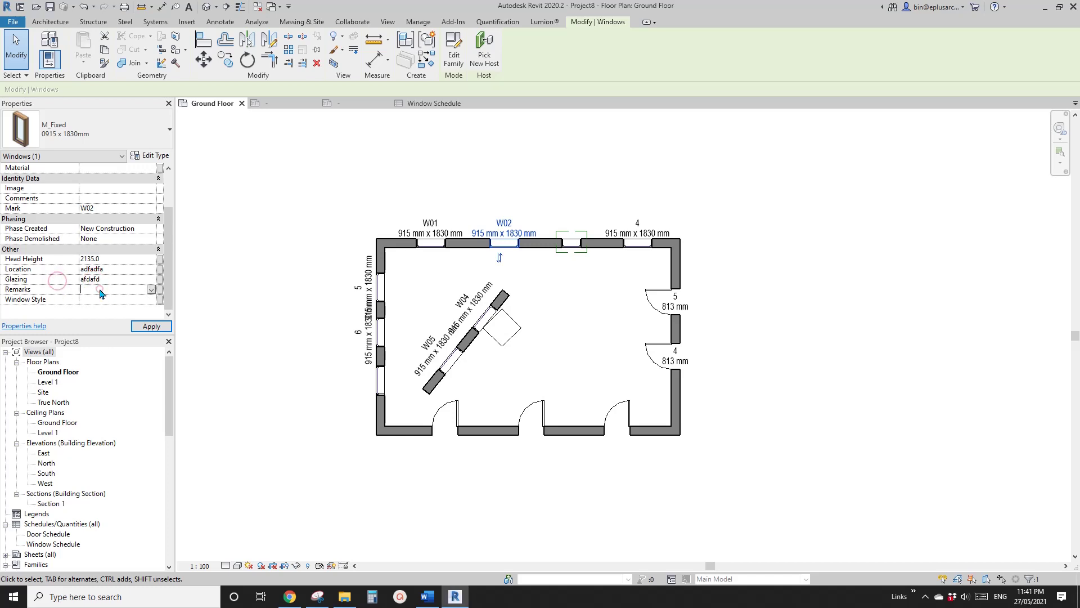
text(afdaf)
click(54, 287)
click(96, 301)
text(fdafd)
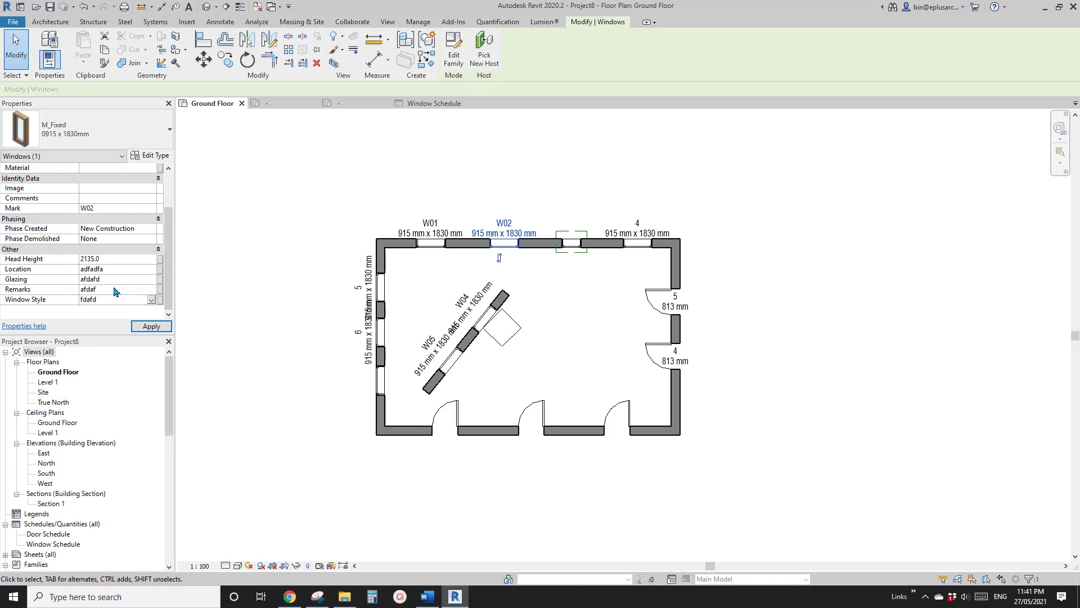
key(Return)
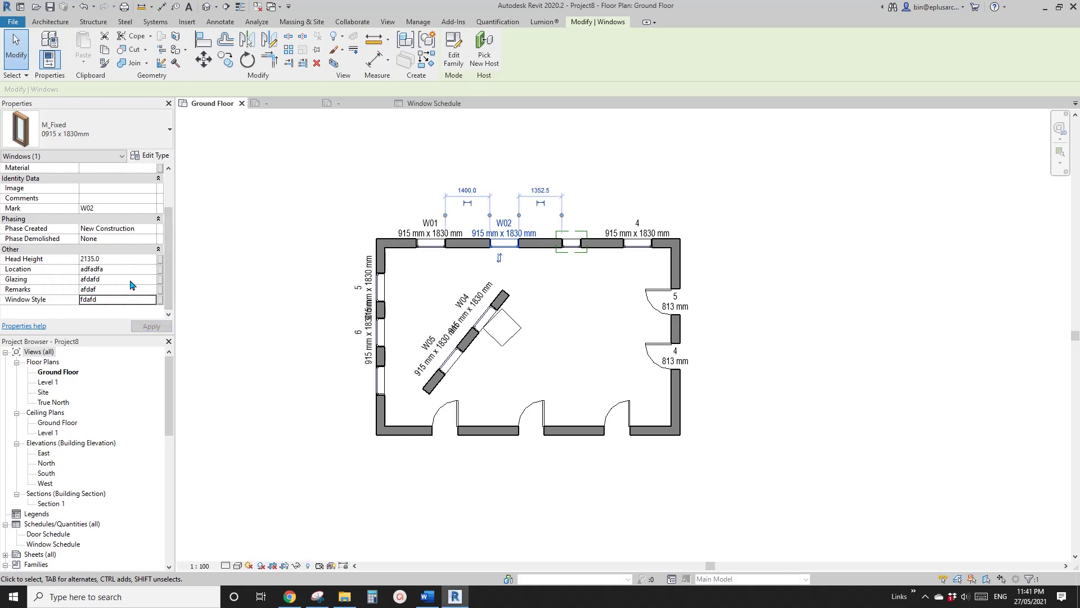
click(239, 264)
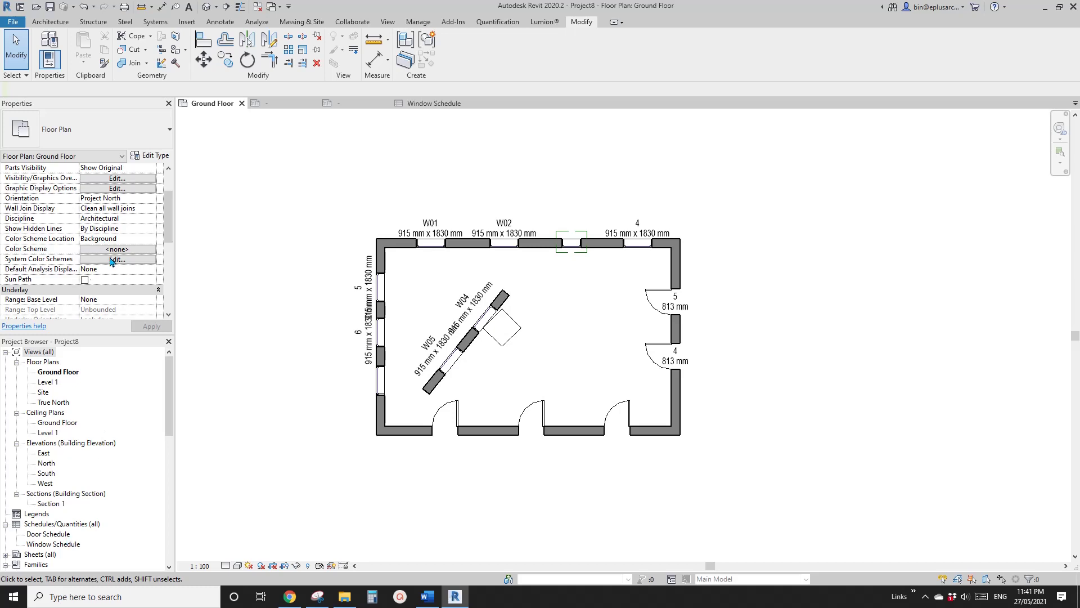
- Review the Door Schedule, and check window W02's row in the Window Schedule
scroll(148, 289, down, 6)
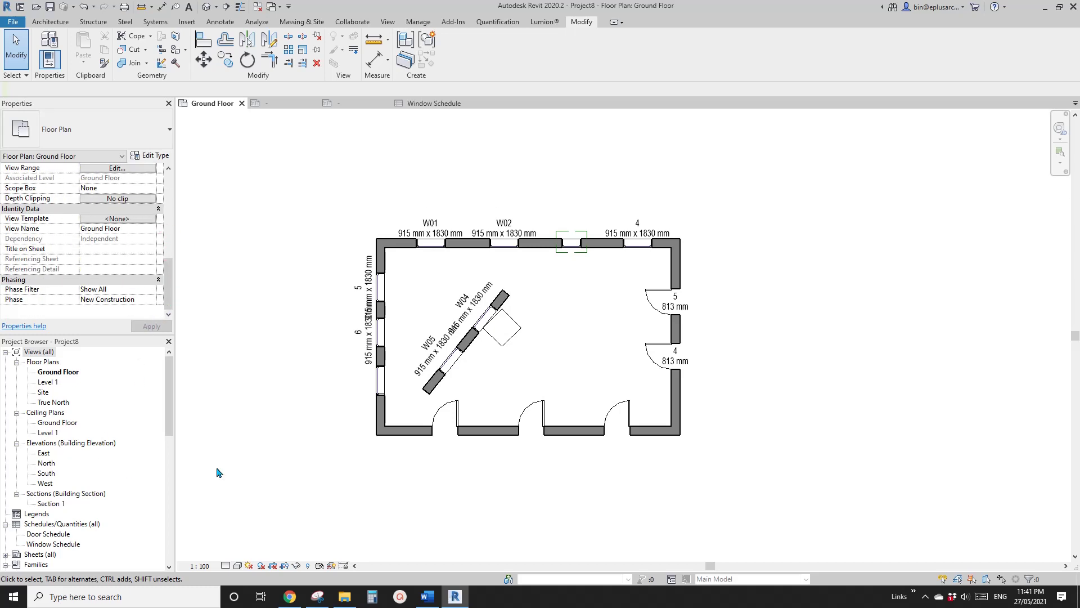
double_click(60, 537)
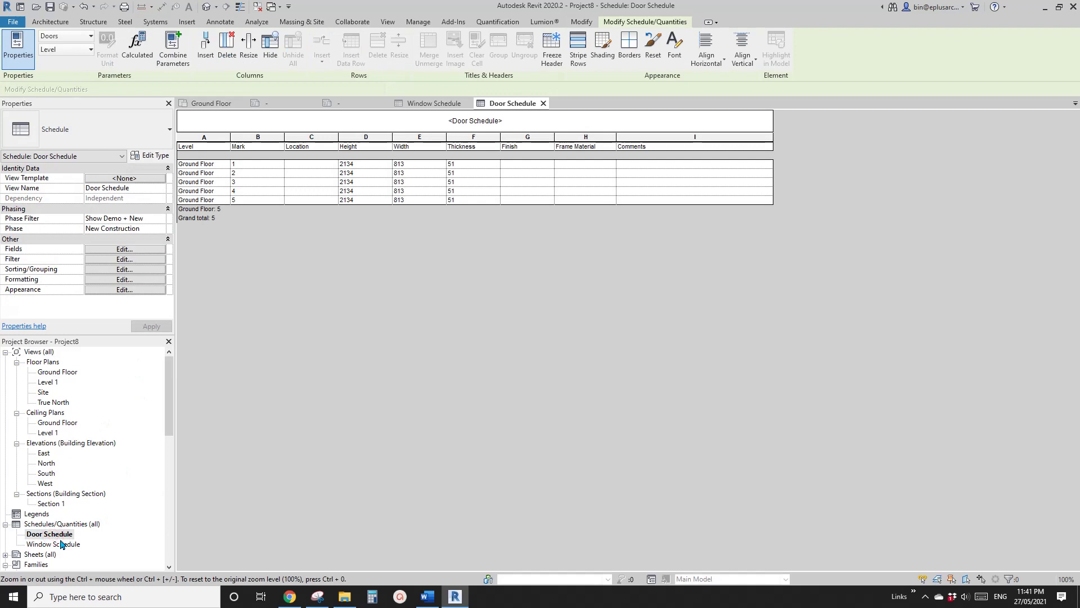
double_click(55, 544)
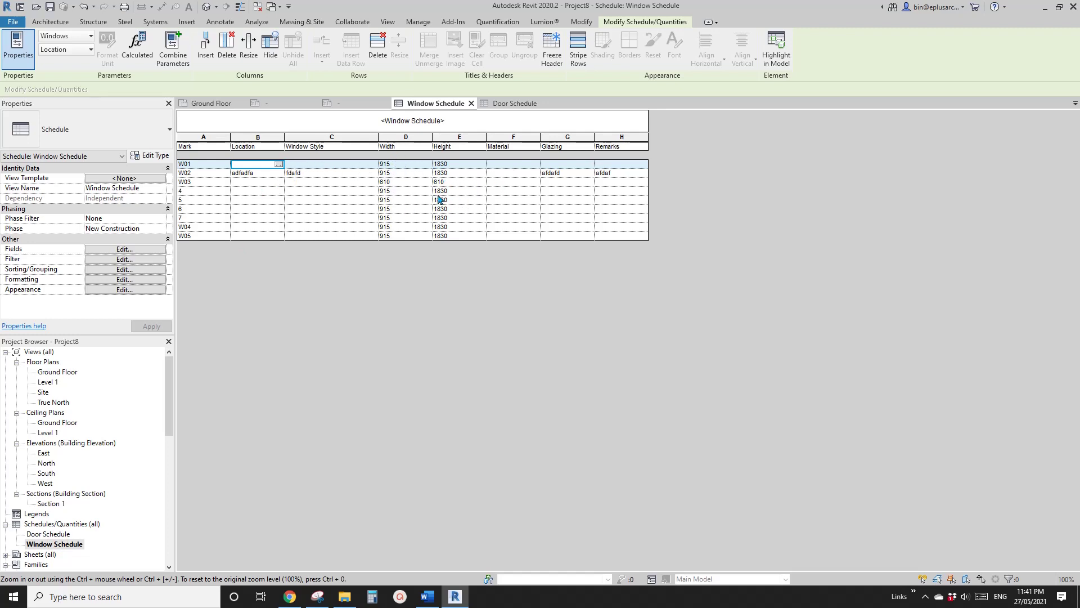
- Return to the Ground Floor plan and examine the instance and type properties of window W01 without changing them
click(211, 103)
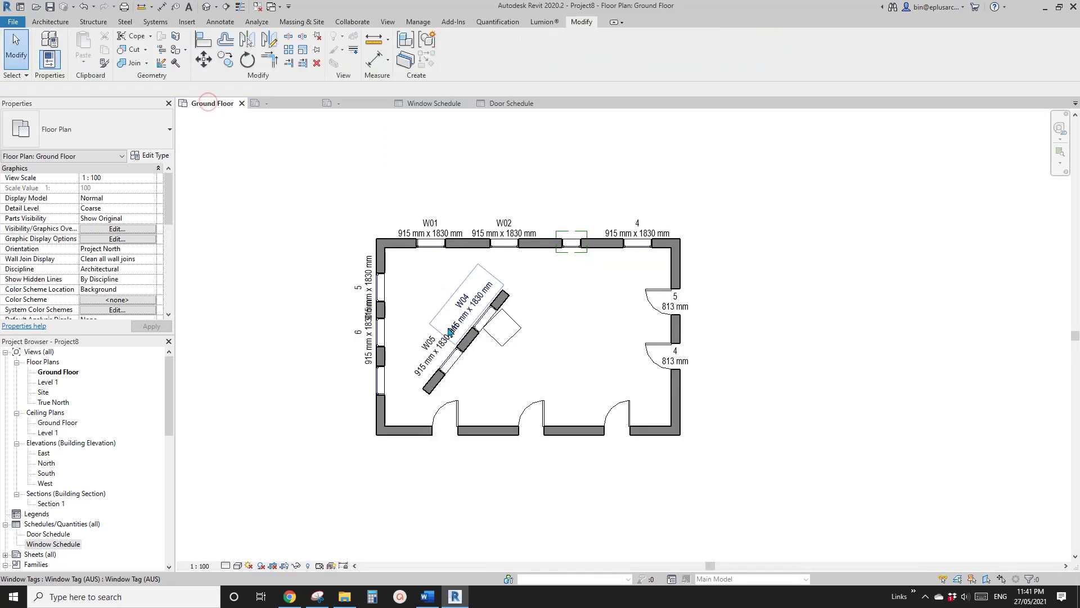
scroll(451, 245, up, 1)
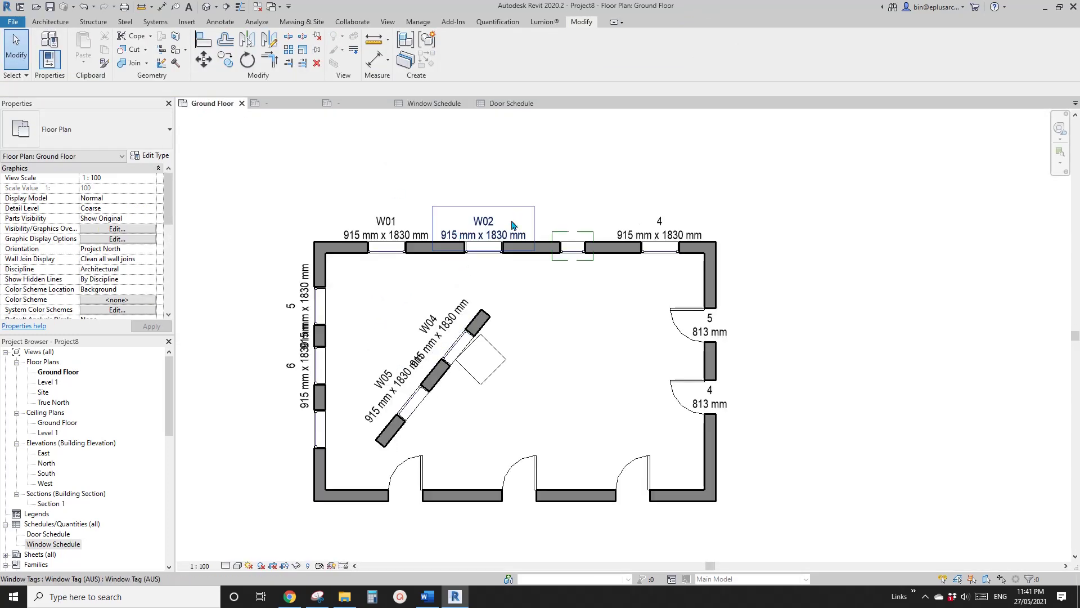
click(389, 253)
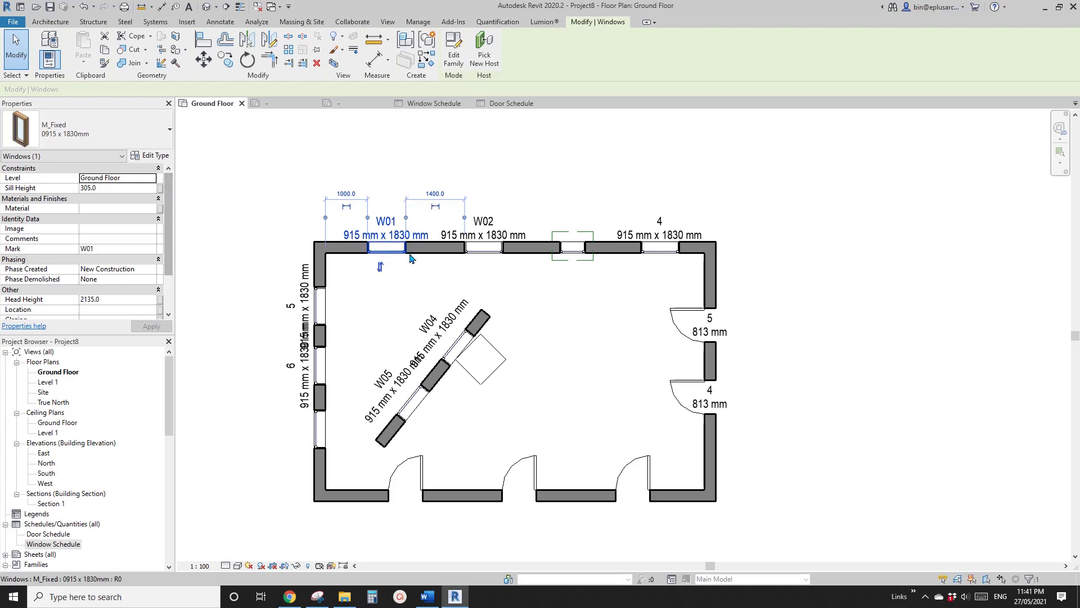
scroll(174, 221, down, 2)
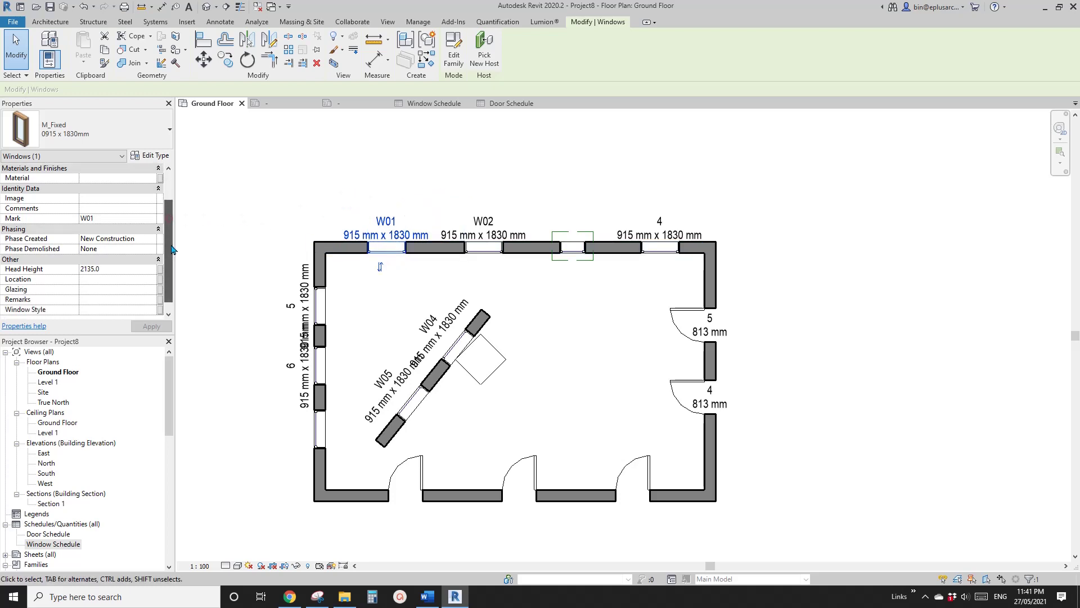
click(151, 155)
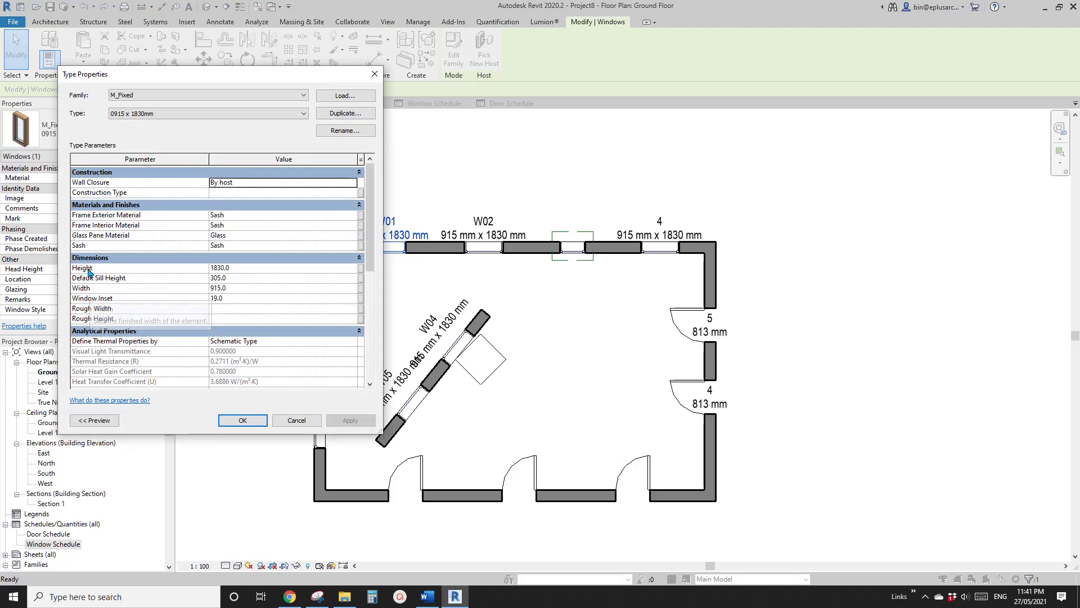
drag(370, 219, 375, 349)
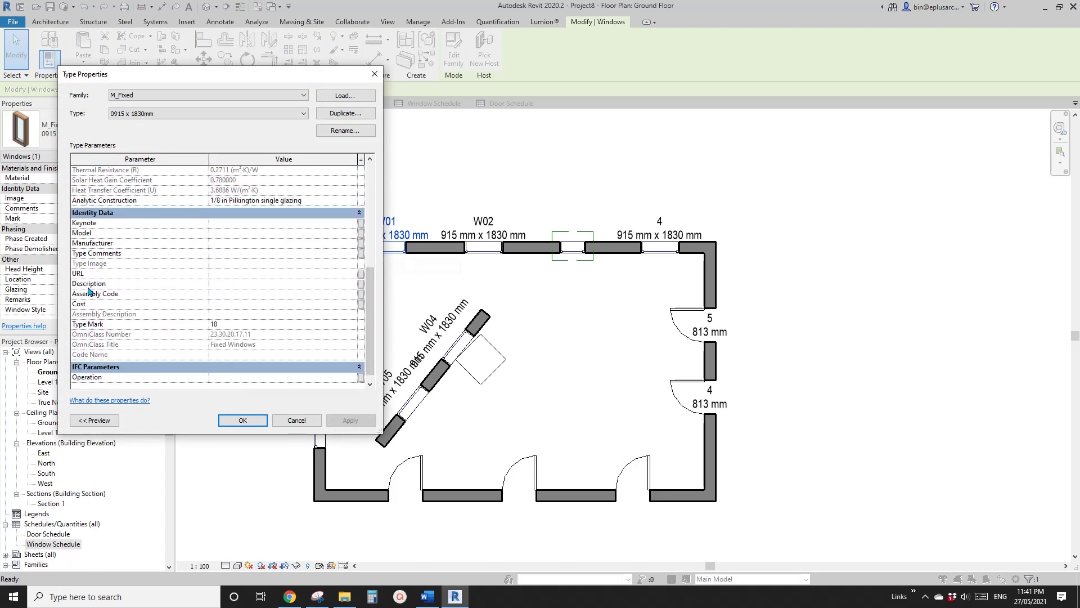
click(374, 74)
click(415, 200)
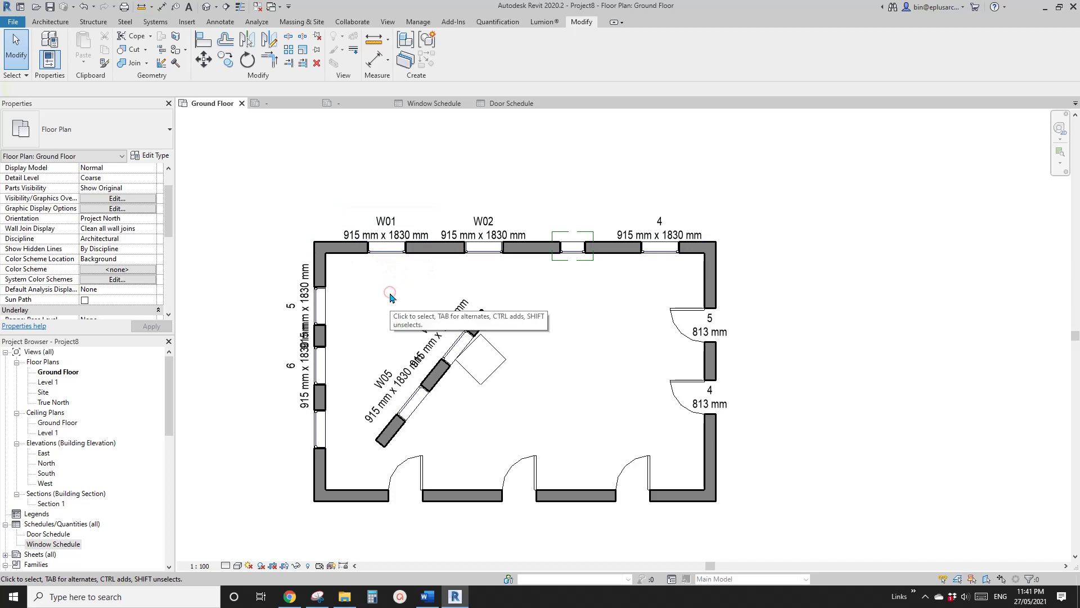
middle_drag(390, 293, 386, 257)
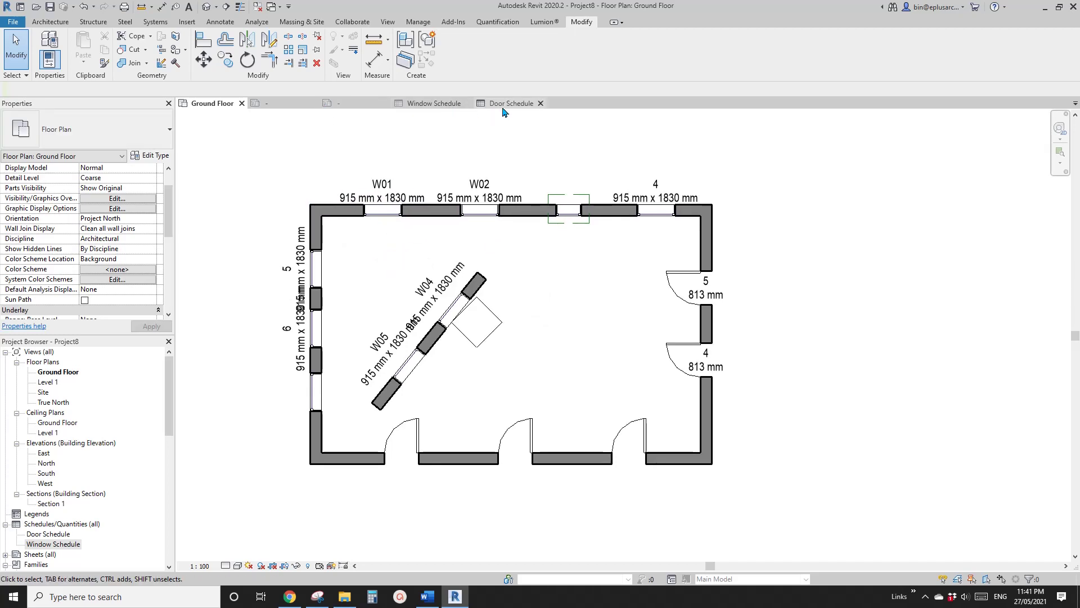
- Check the Window Schedule, return to the Ground Floor plan, and close the two unnamed views and the Door Schedule
click(436, 104)
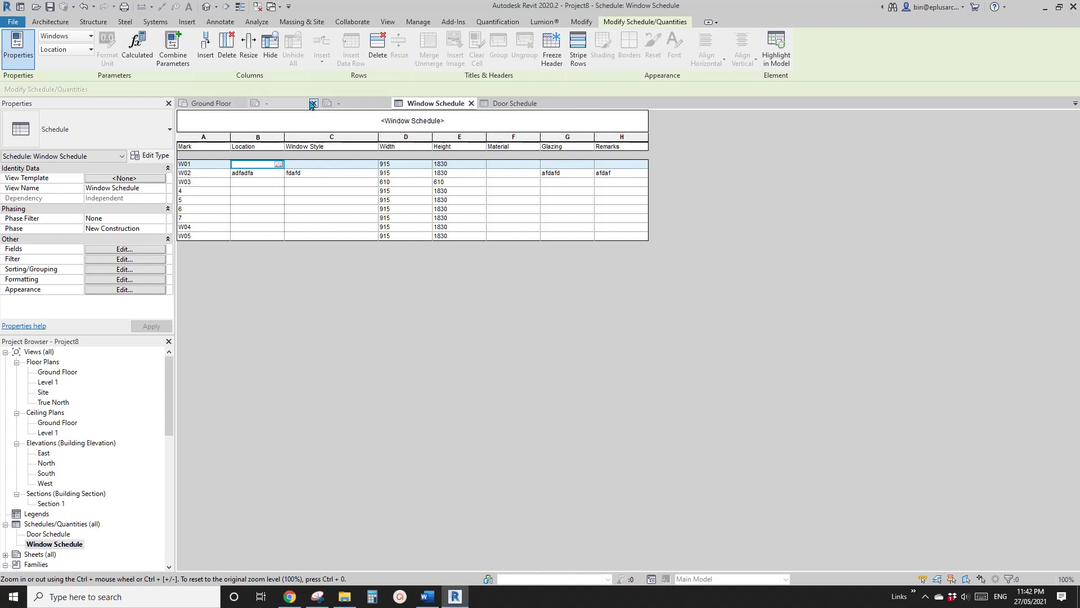
click(218, 105)
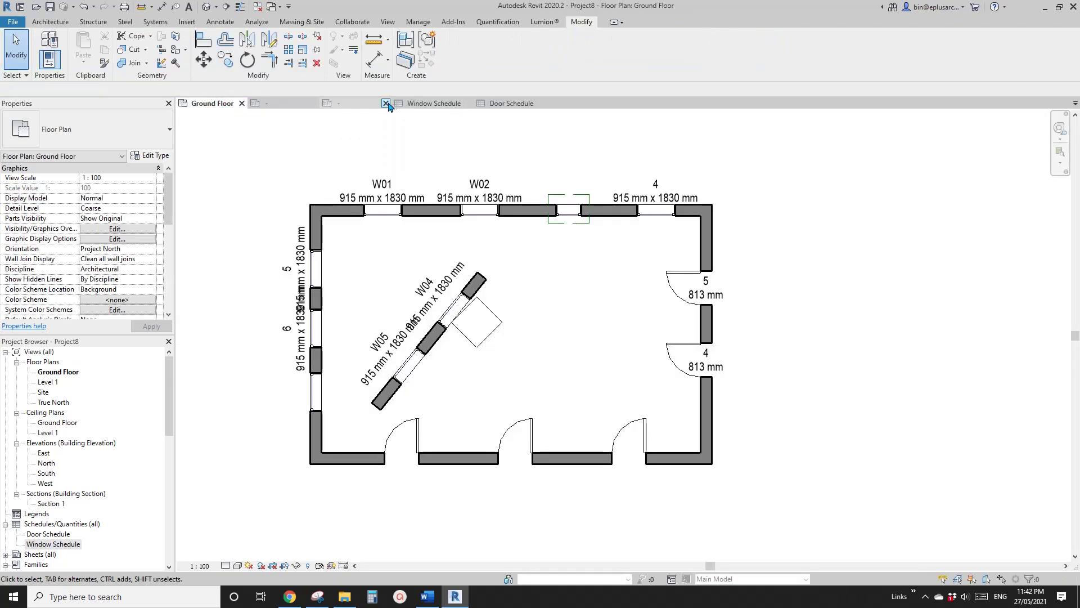
click(386, 103)
click(561, 305)
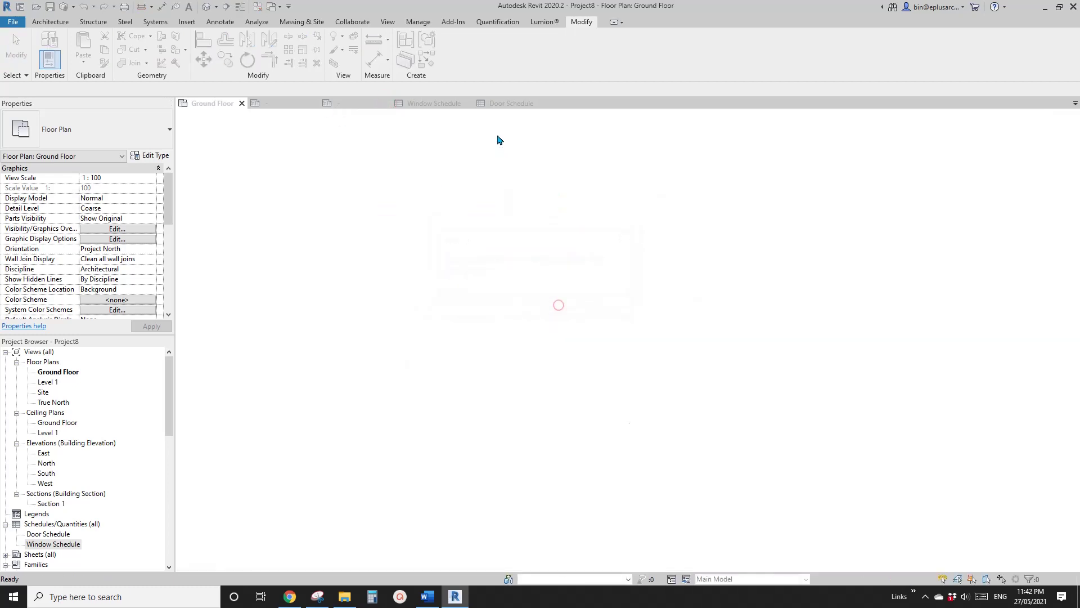
click(468, 103)
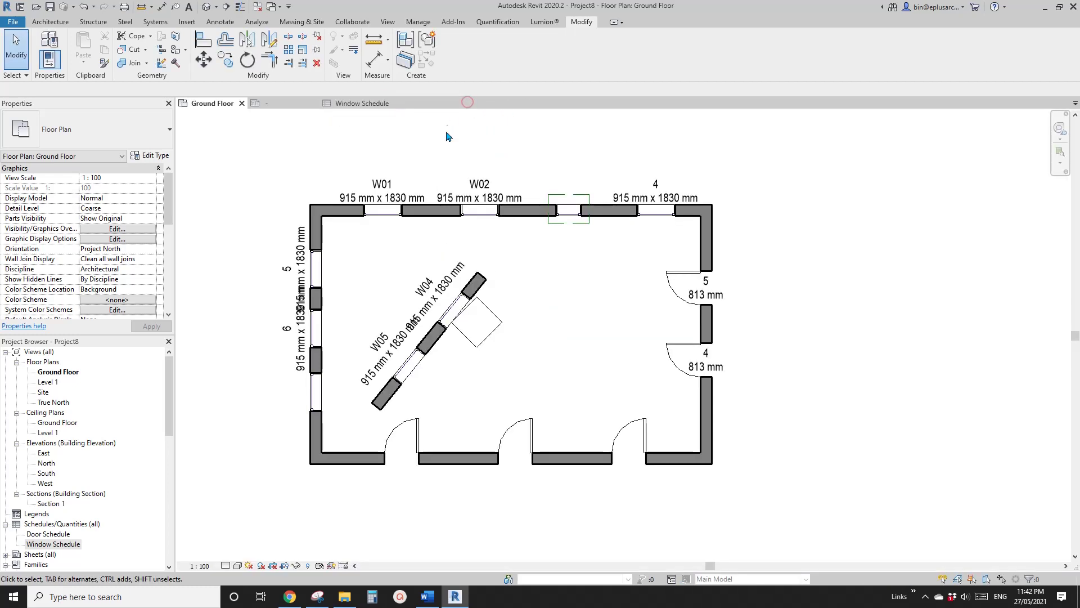
click(314, 103)
click(560, 304)
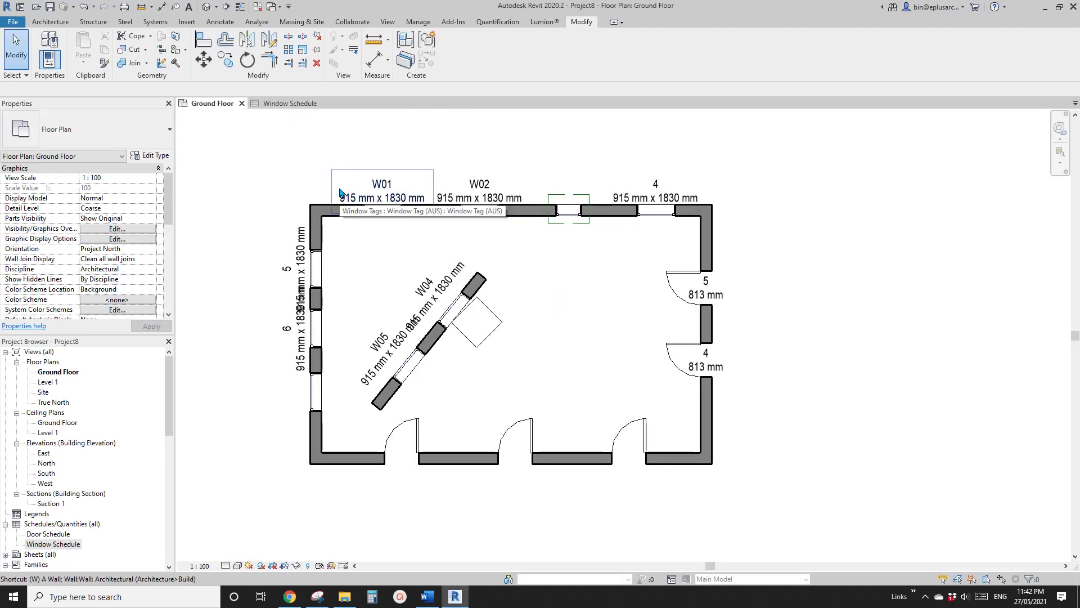
- Tile the Ground Floor plan and Window Schedule side by side, with the whole building in view
key(t)
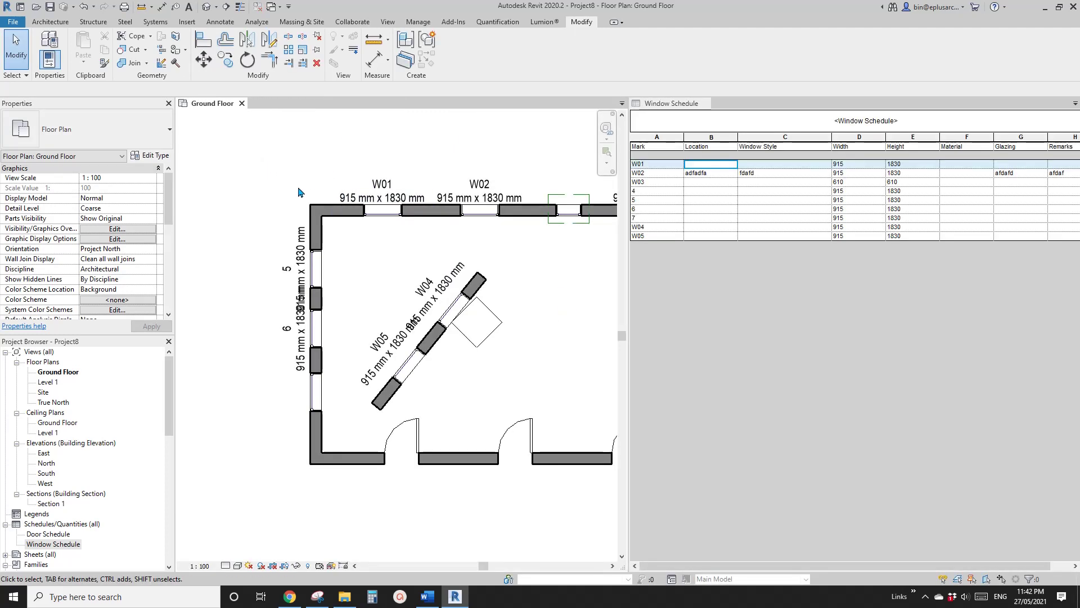
middle_drag(436, 209, 378, 210)
scroll(394, 228, down, 3)
middle_drag(447, 235, 417, 236)
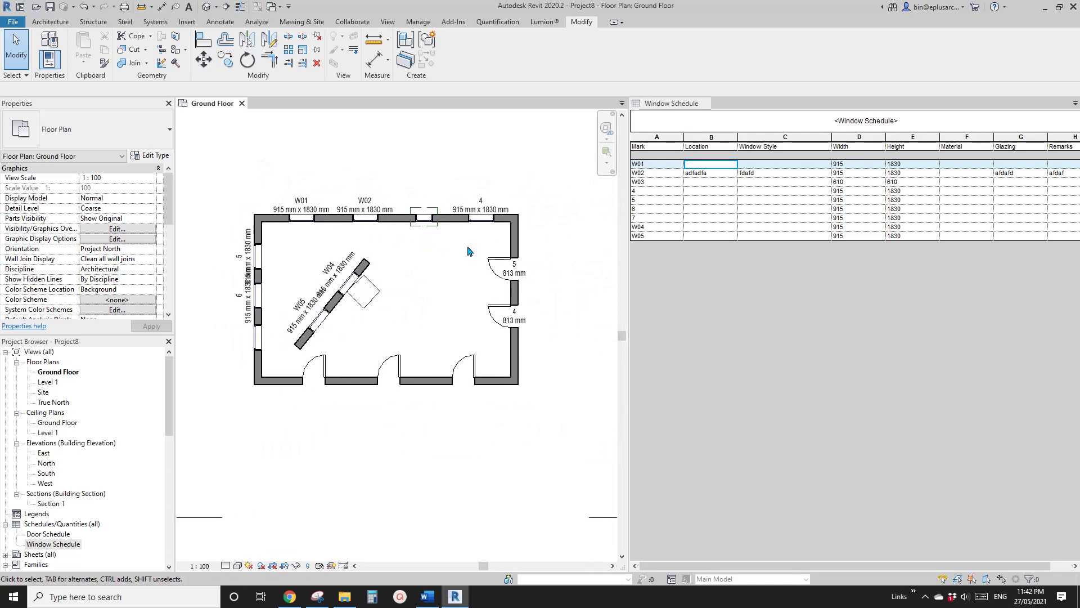
scroll(475, 252, down, 5)
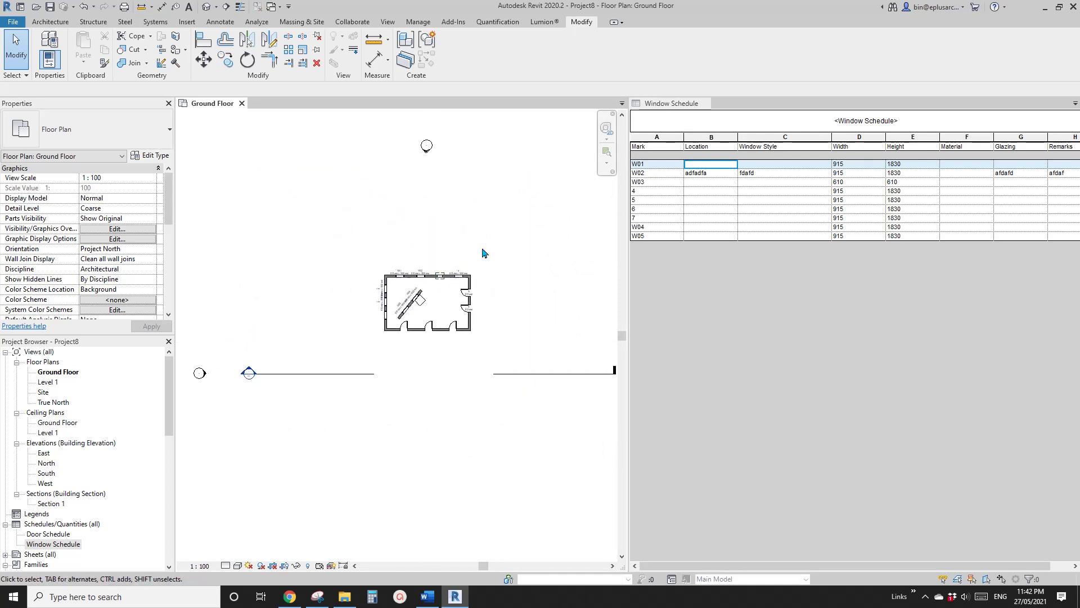
middle_drag(478, 243, 437, 293)
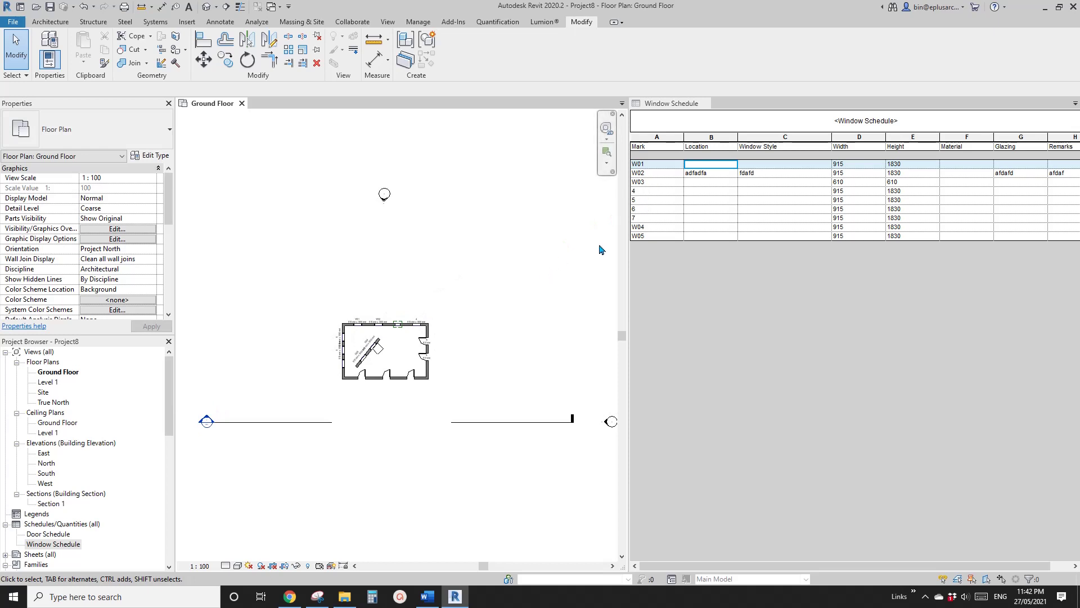
middle_drag(485, 305, 477, 307)
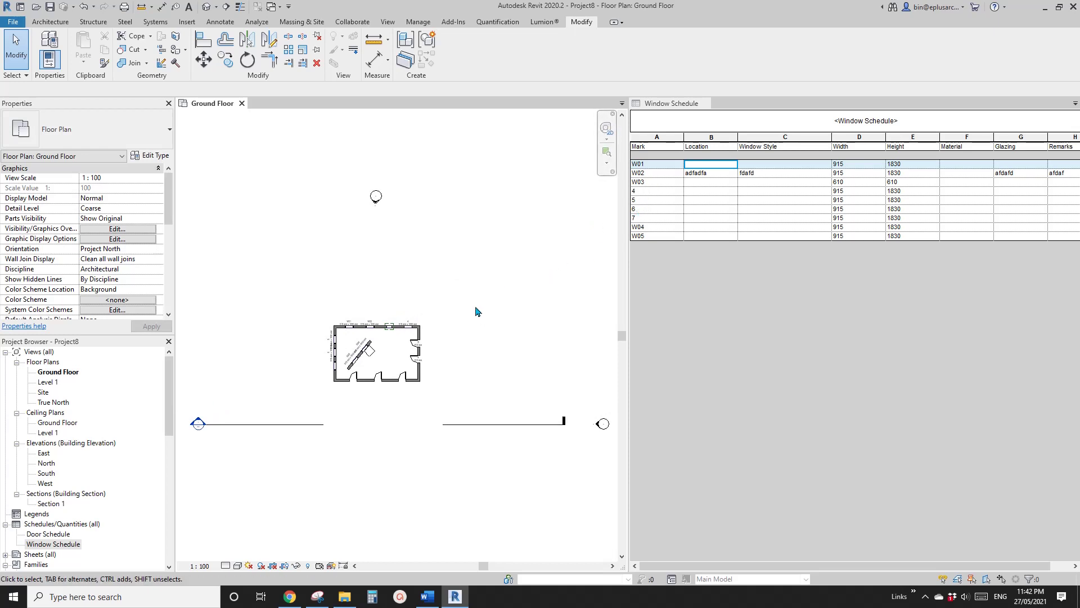
- Locate windows 4 and 6 in the plan by selecting their marks in the Window Schedule, and clear the selection
click(655, 191)
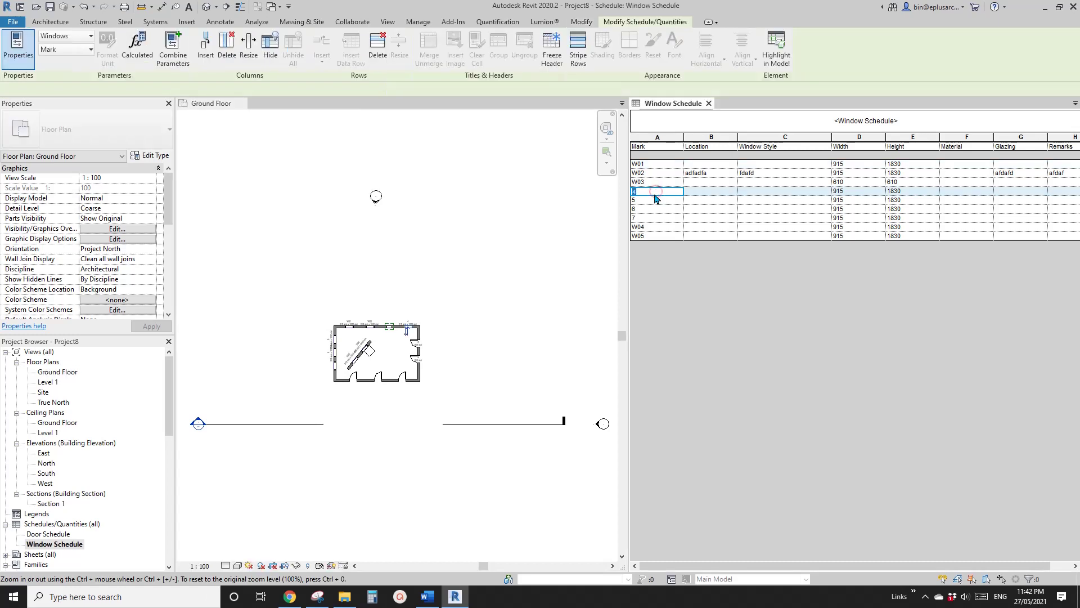
scroll(527, 302, up, 2)
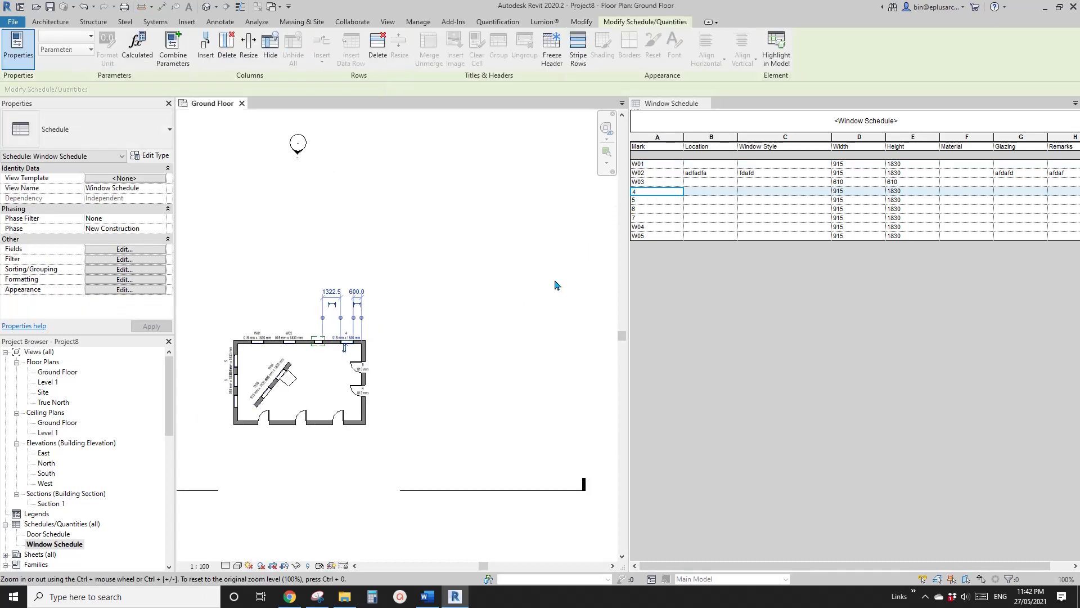
scroll(524, 299, up, 1)
middle_drag(451, 302, 593, 255)
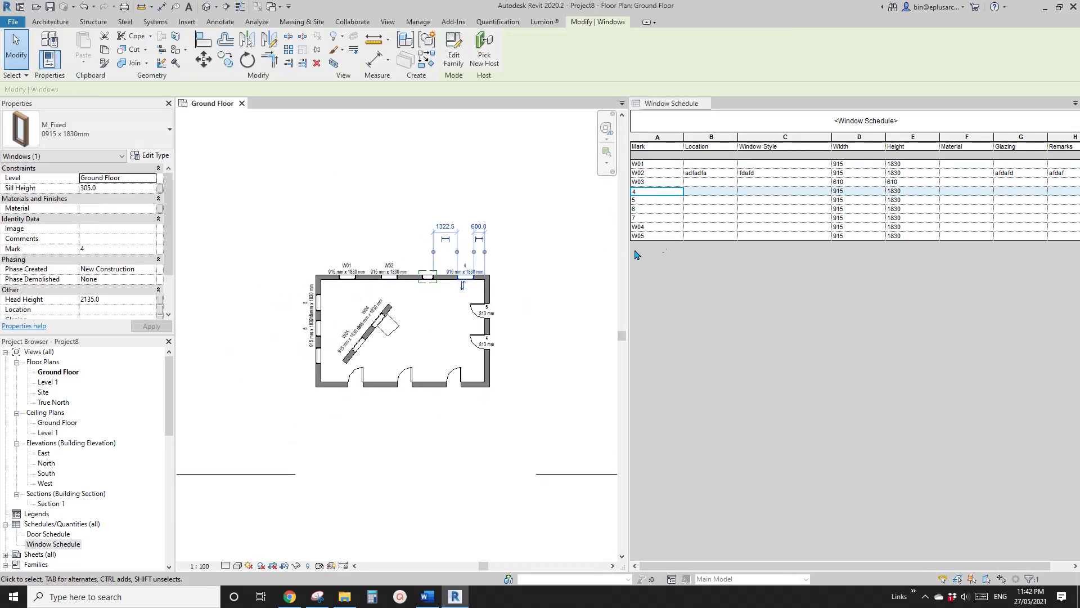
click(662, 211)
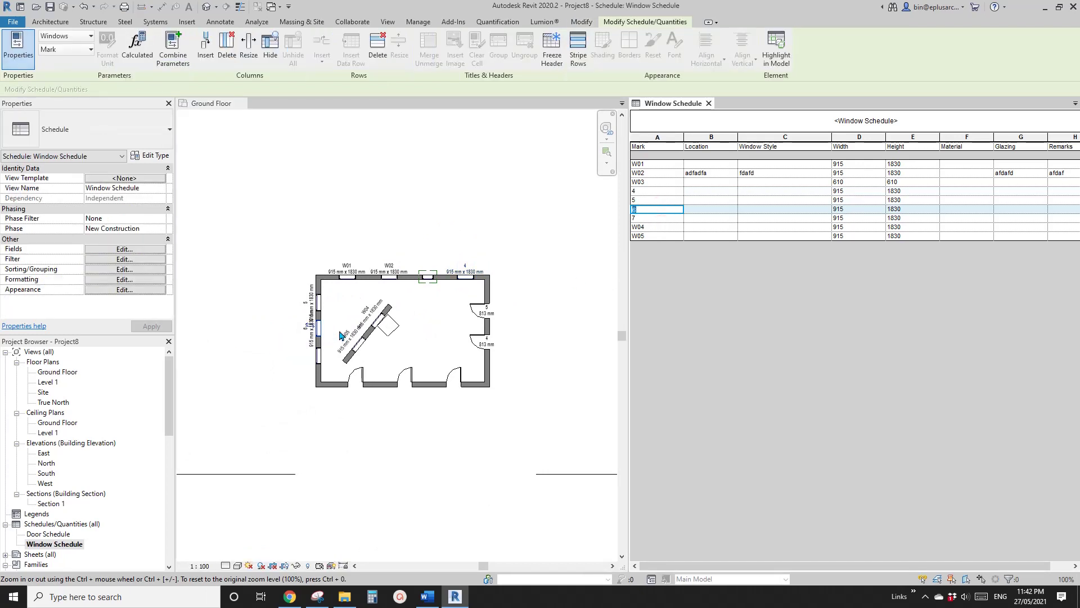
scroll(325, 338, up, 4)
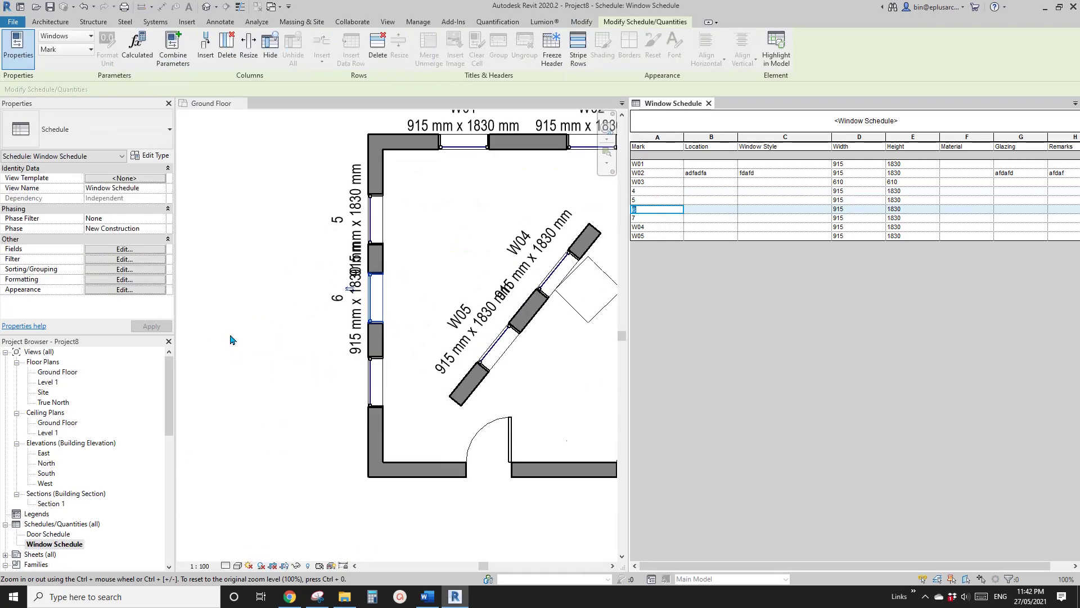
scroll(241, 340, down, 6)
click(506, 248)
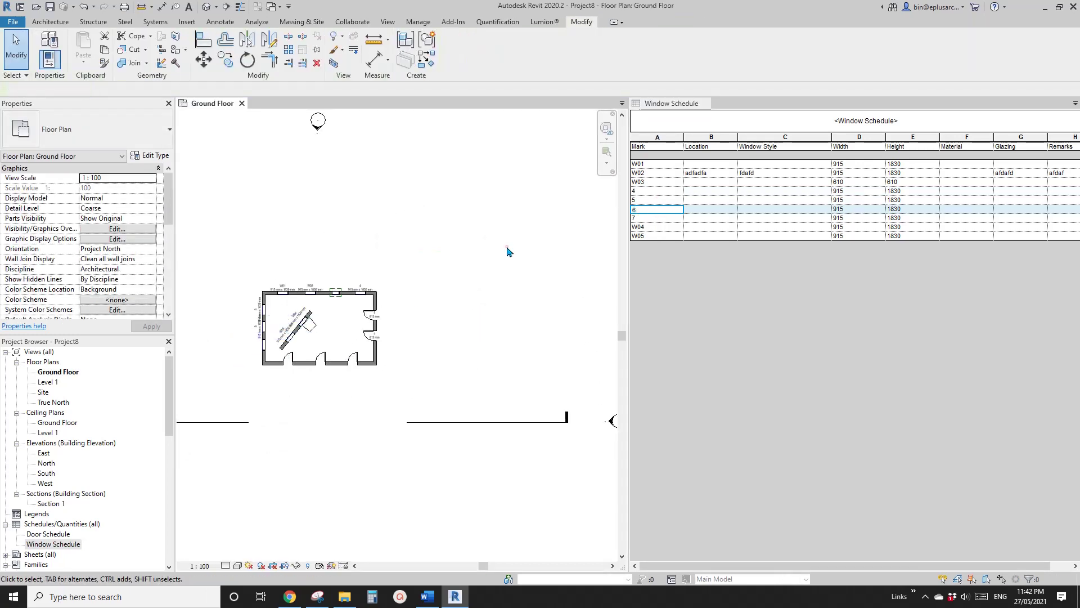
- Select marks 4 through 7 together in the Window Schedule, inspect the matching windows in the plan, and deselect them
drag(665, 190, 661, 215)
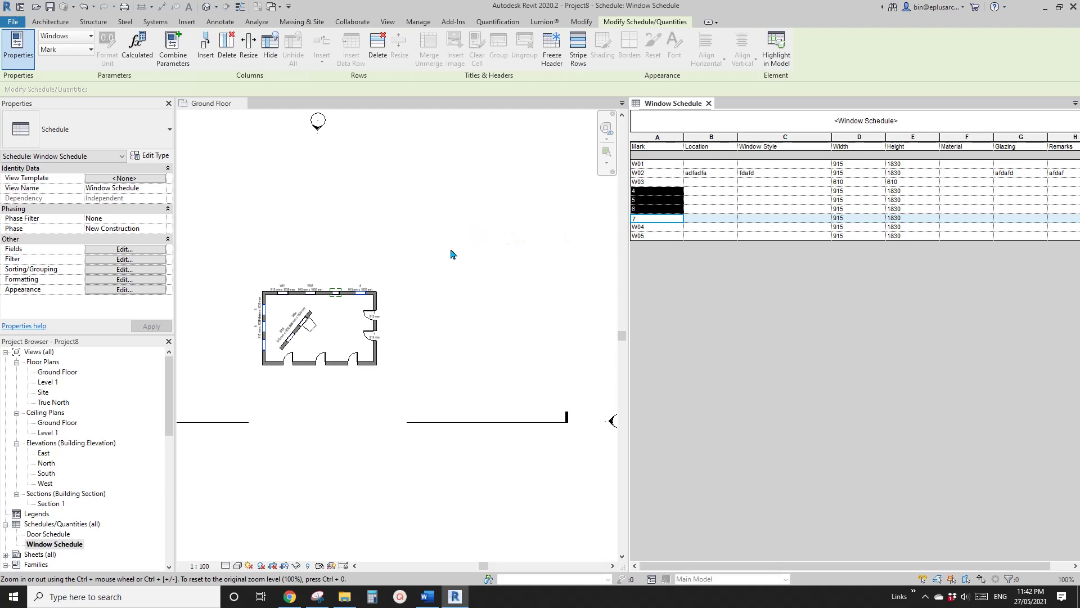
click(461, 276)
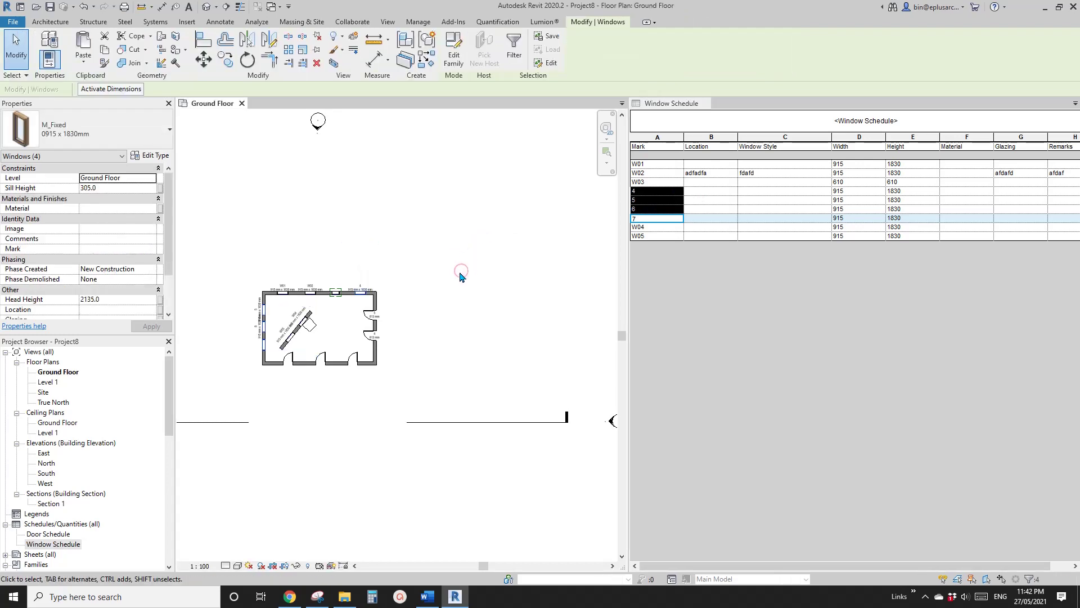
scroll(394, 320, up, 2)
middle_drag(394, 320, 555, 324)
scroll(555, 324, up, 1)
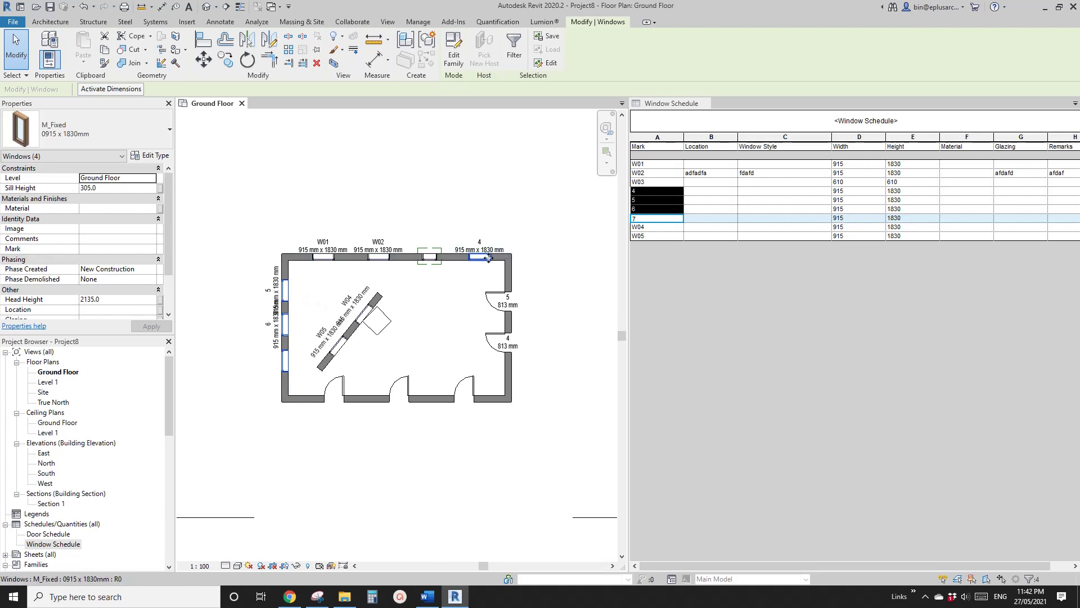
middle_drag(304, 330, 290, 339)
click(506, 221)
- Close the Window Schedule view and fill the drawing area with the Ground Floor plan of the building
scroll(495, 223, down, 1)
click(706, 104)
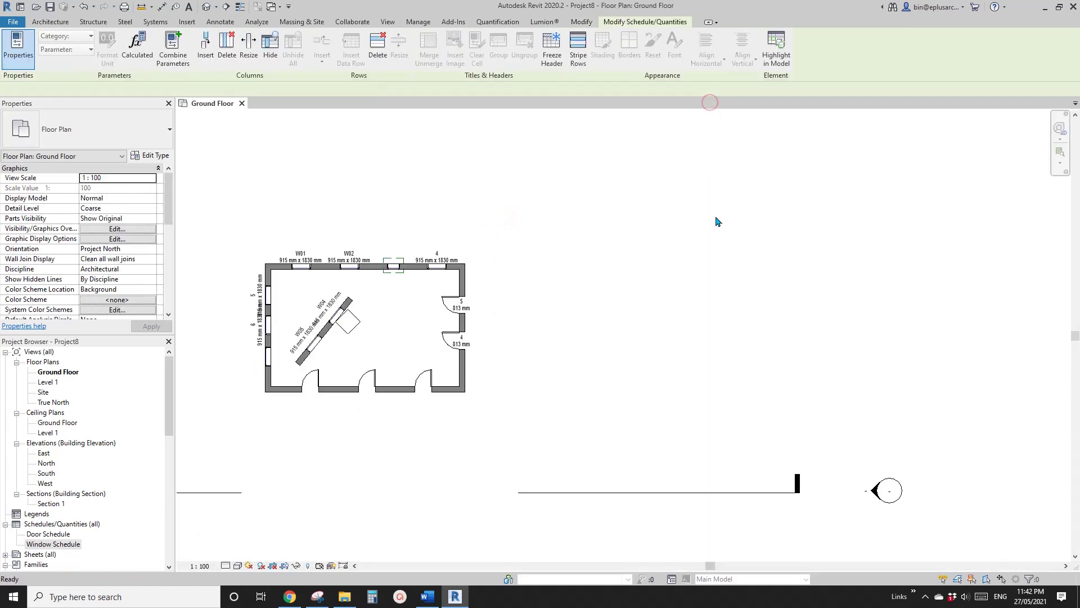
scroll(514, 304, up, 3)
mouse_move(588, 280)
middle_down()
mouse_move(549, 265)
mouse_move(575, 284)
middle_up()
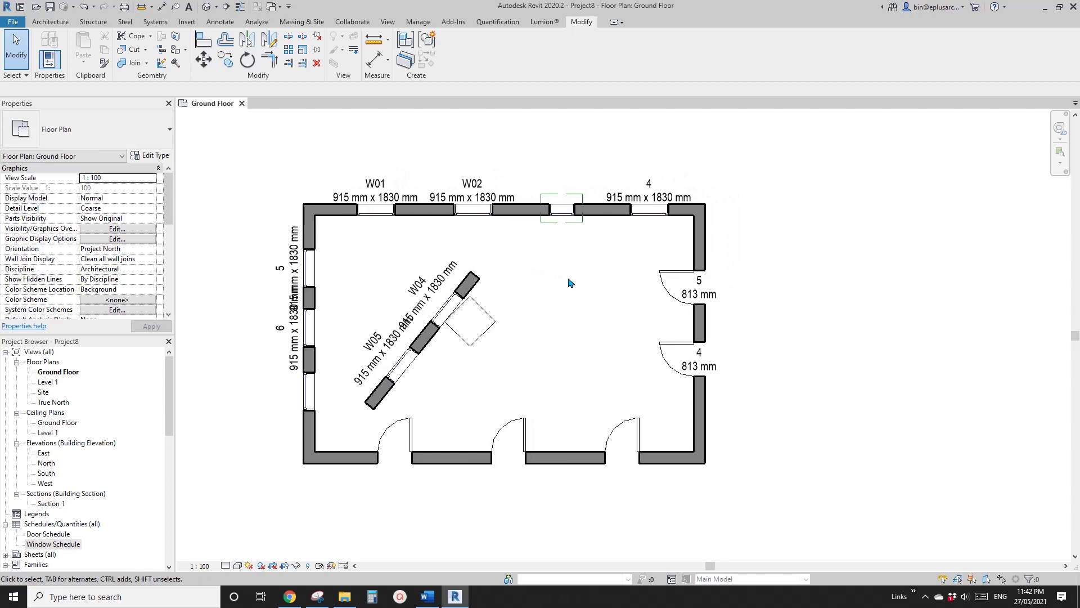